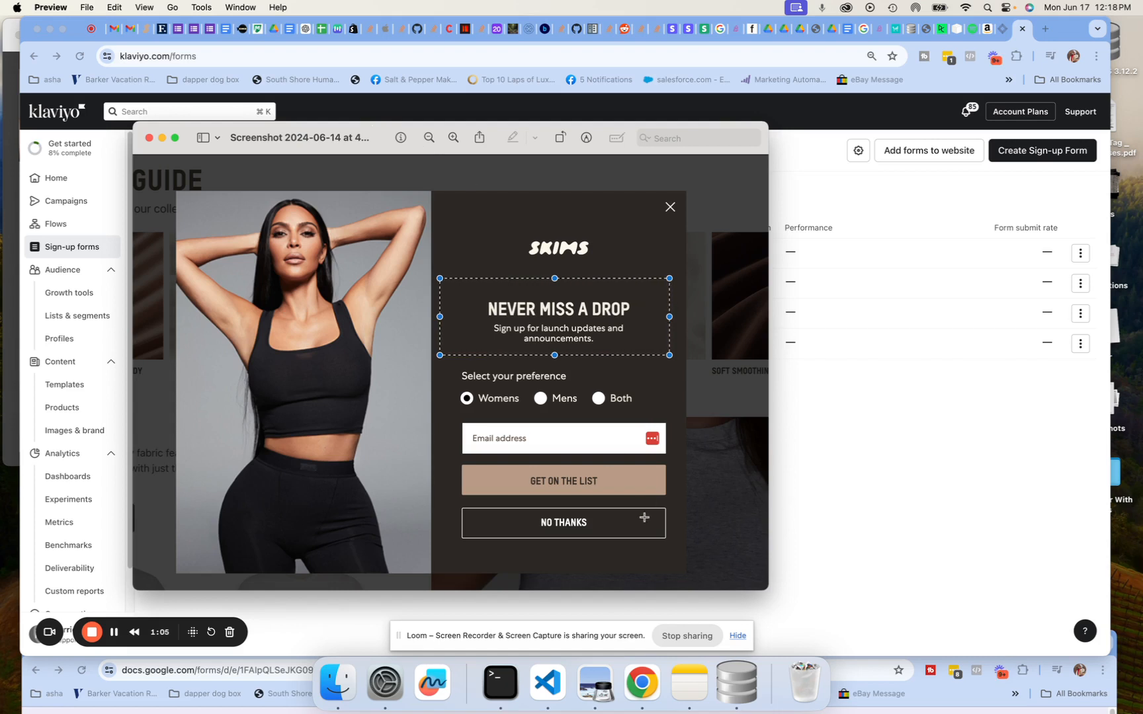
Review the SKIMS pop-up screenshot in Preview as a design reference and return to the Klaviyo sign-up forms list in Chrome
{"action": "left_click", "coordinate": [863, 593]}
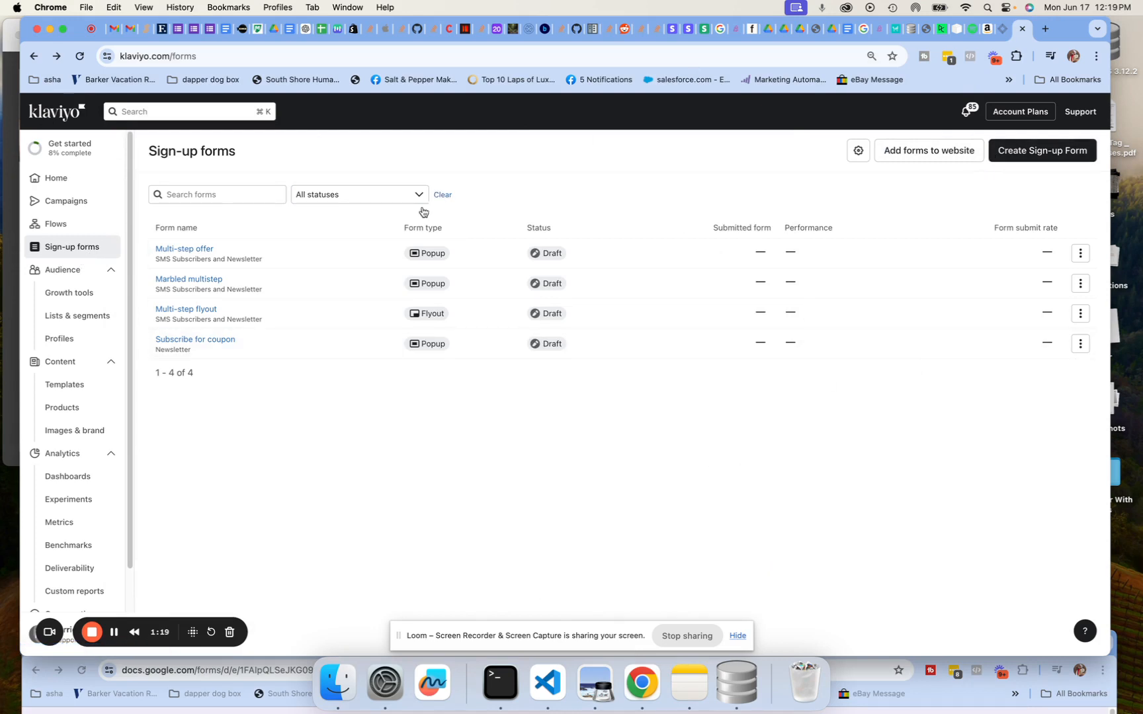
{"action": "left_click", "coordinate": [596, 687]}
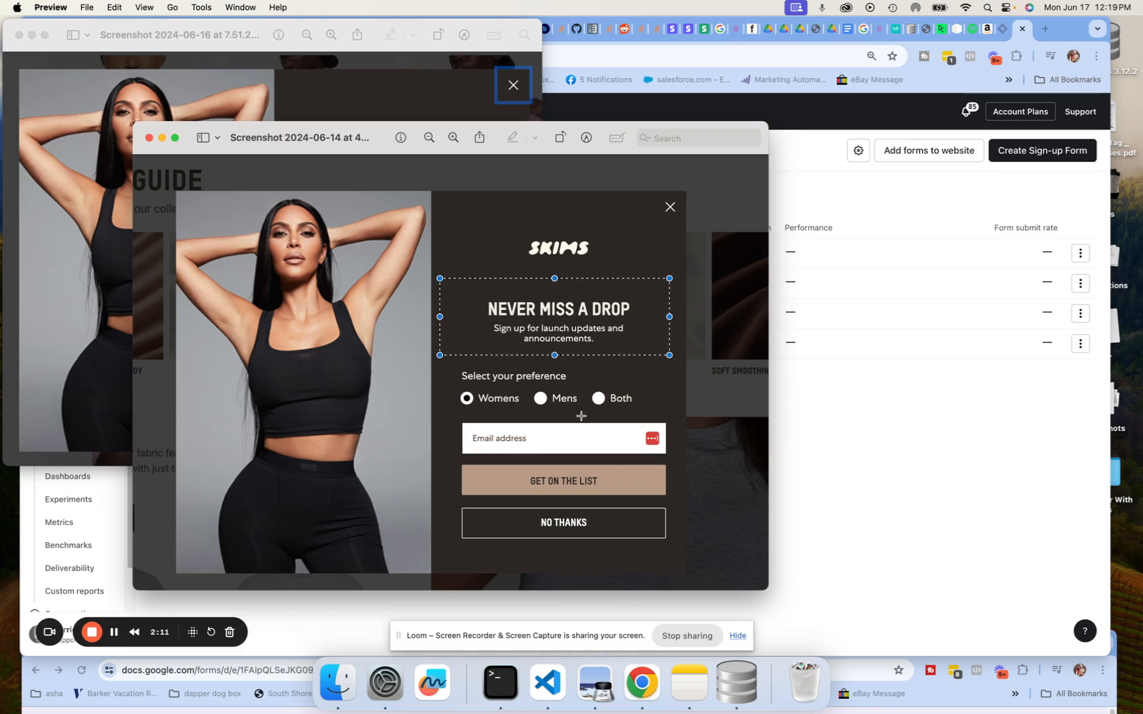
{"action": "left_click", "coordinate": [847, 476]}
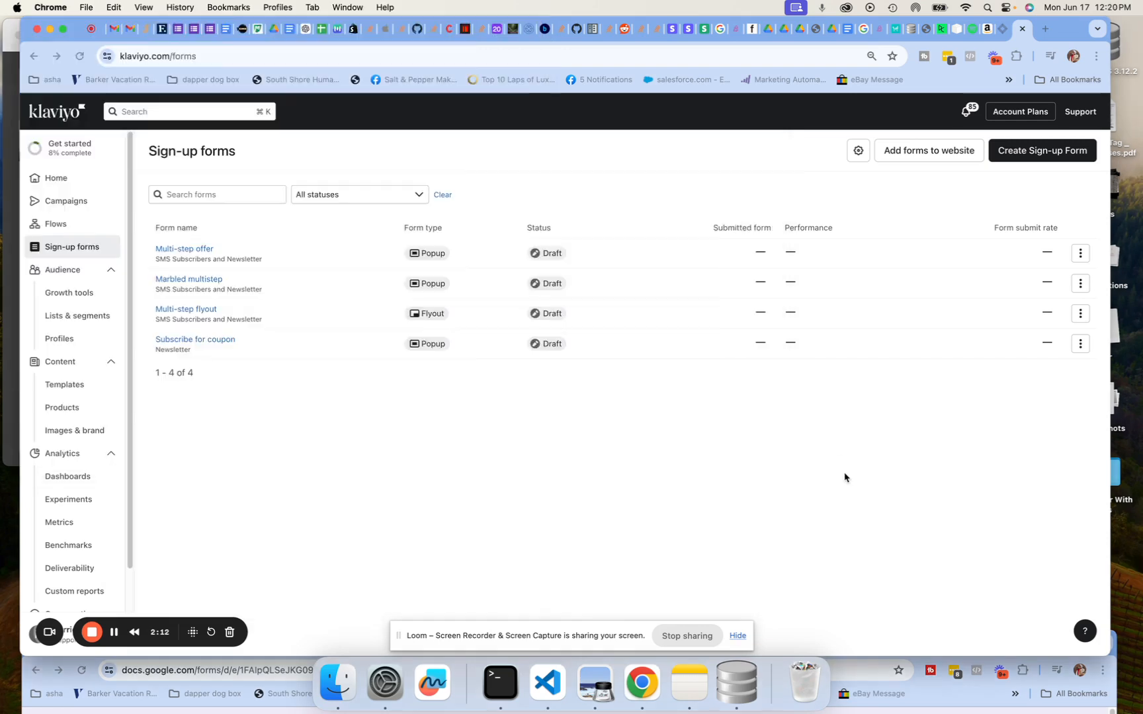
Start a new sign-up form and filter the templates to the Email & Numbers category and the Popup type
{"action": "left_click", "coordinate": [1013, 151]}
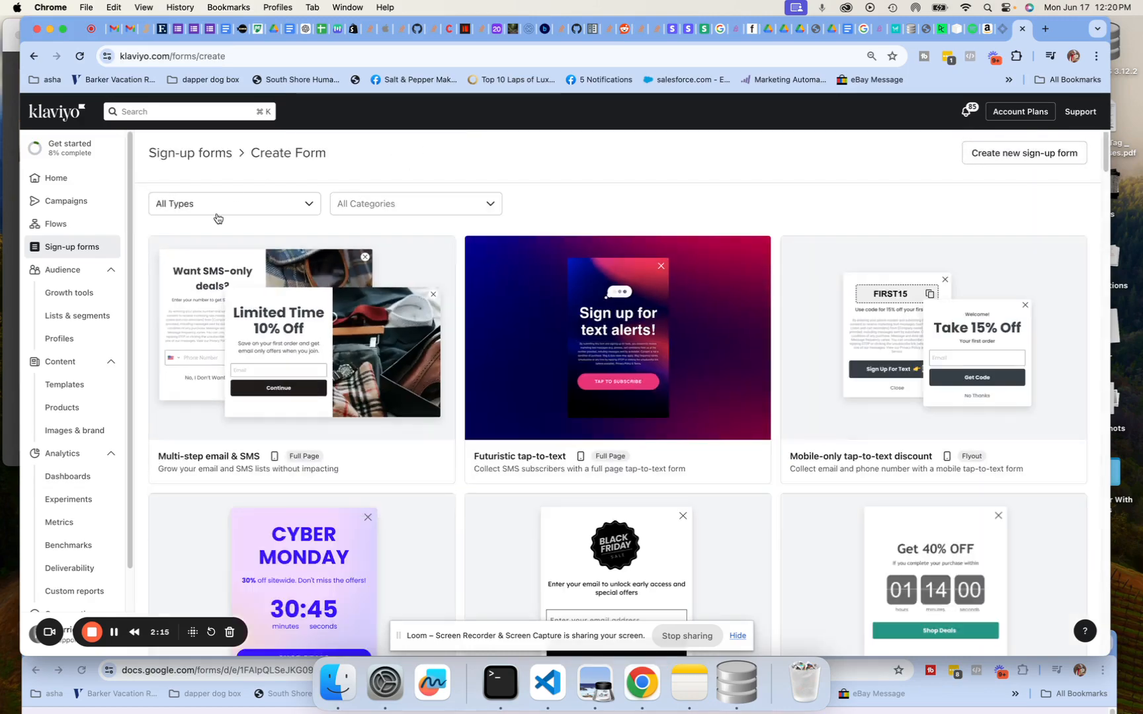
{"action": "mouse_move", "coordinate": [1100, 155]}
{"action": "left_mouse_down"}
{"action": "mouse_move", "coordinate": [1116, 441]}
{"action": "mouse_move", "coordinate": [1108, 665]}
{"action": "mouse_move", "coordinate": [1106, 148]}
{"action": "left_mouse_up"}
{"action": "left_click", "coordinate": [354, 207]}
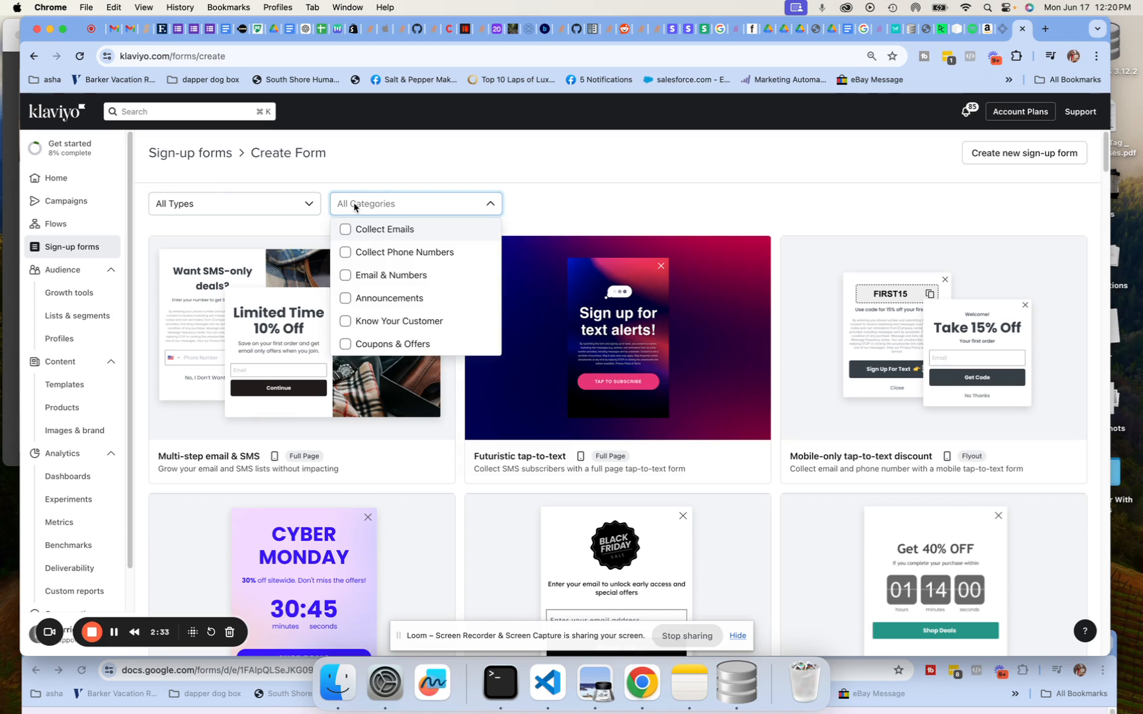
{"action": "left_click", "coordinate": [345, 275]}
{"action": "left_click", "coordinate": [594, 223]}
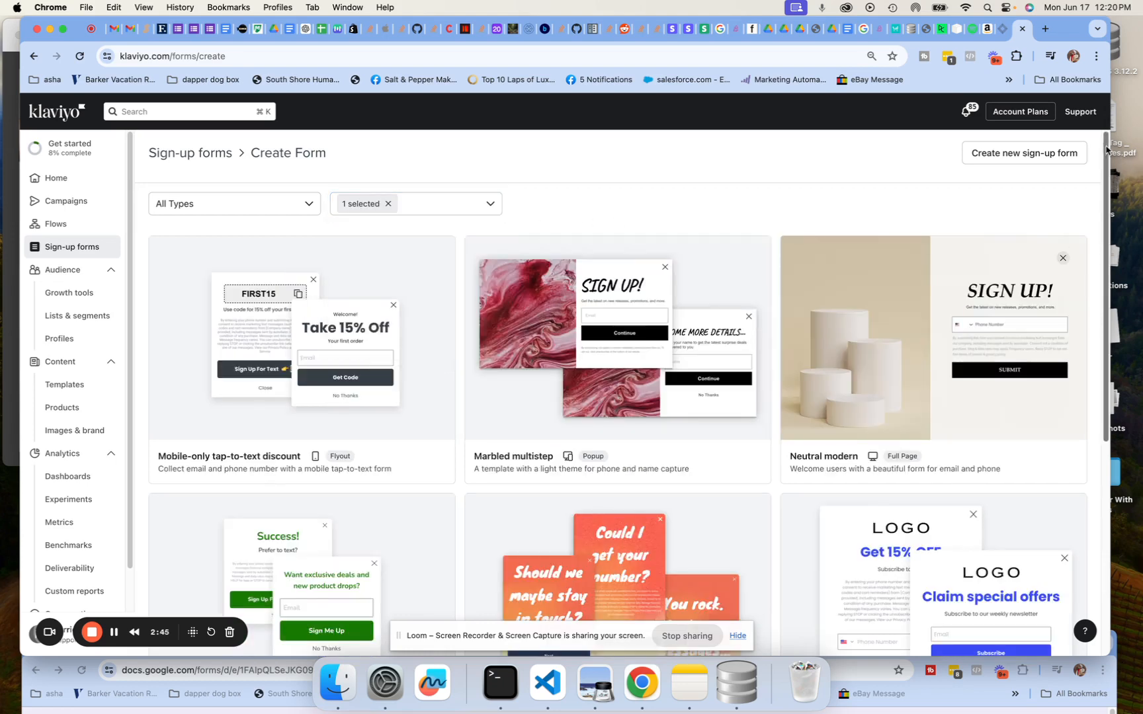
{"action": "mouse_move", "coordinate": [1107, 152]}
{"action": "left_mouse_down"}
{"action": "mouse_move", "coordinate": [1108, 484]}
{"action": "mouse_move", "coordinate": [1106, 152]}
{"action": "left_mouse_up"}
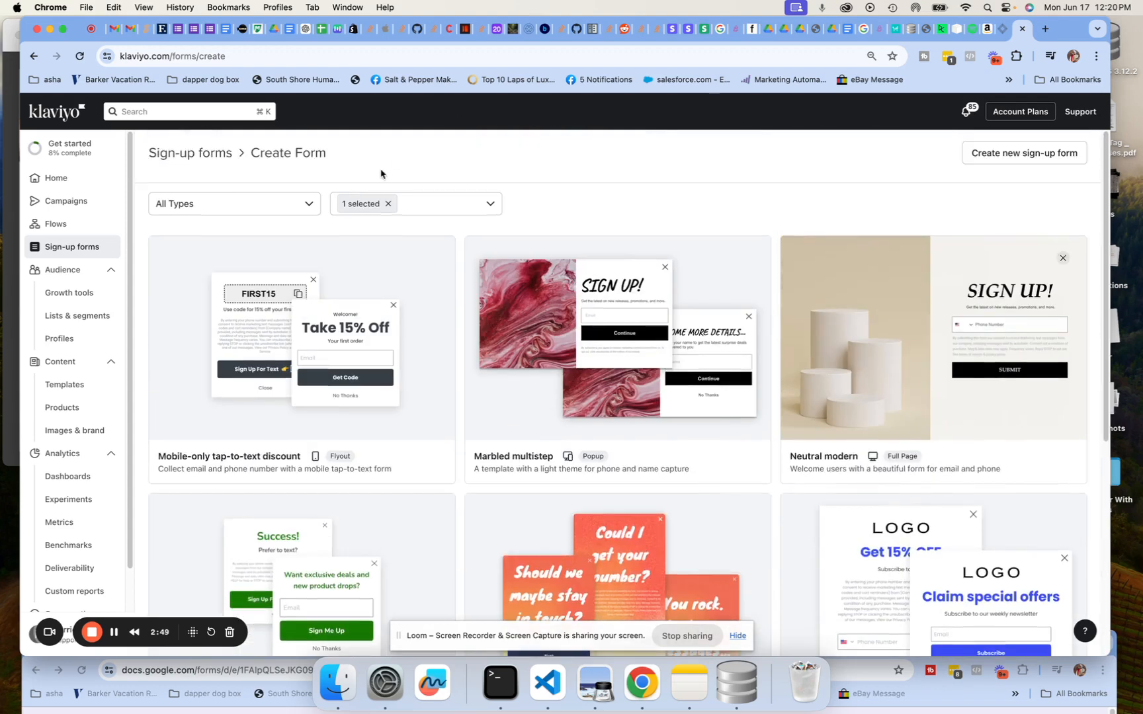
{"action": "left_click", "coordinate": [202, 207]}
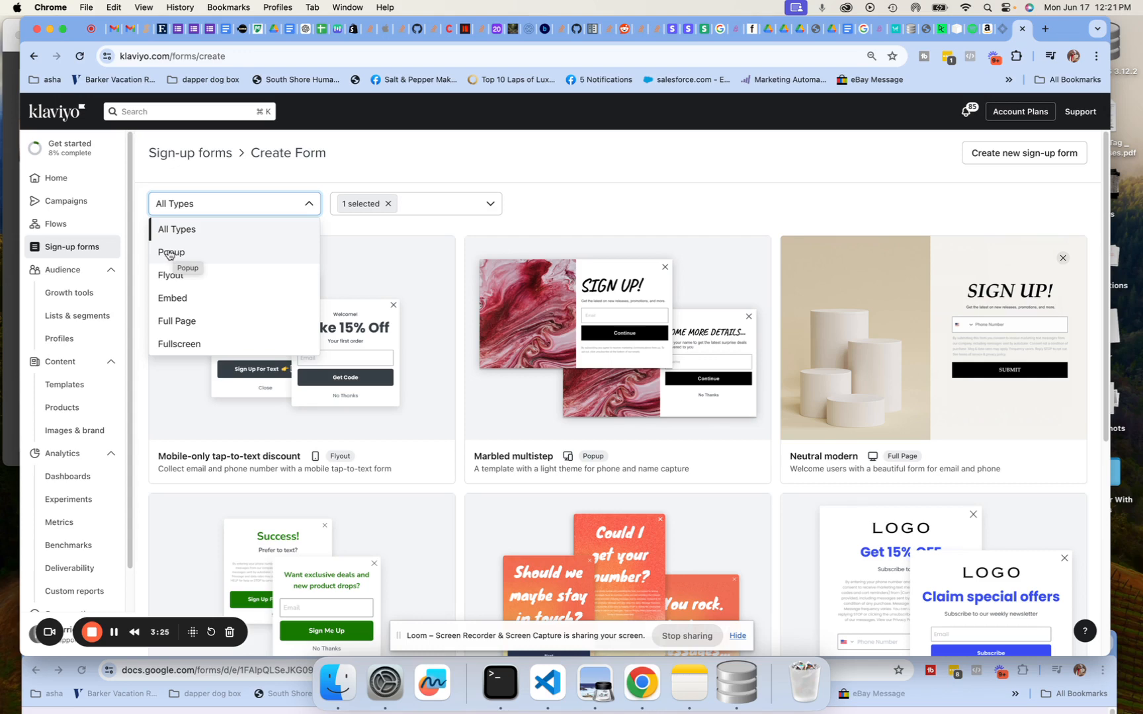
{"action": "left_click", "coordinate": [169, 254]}
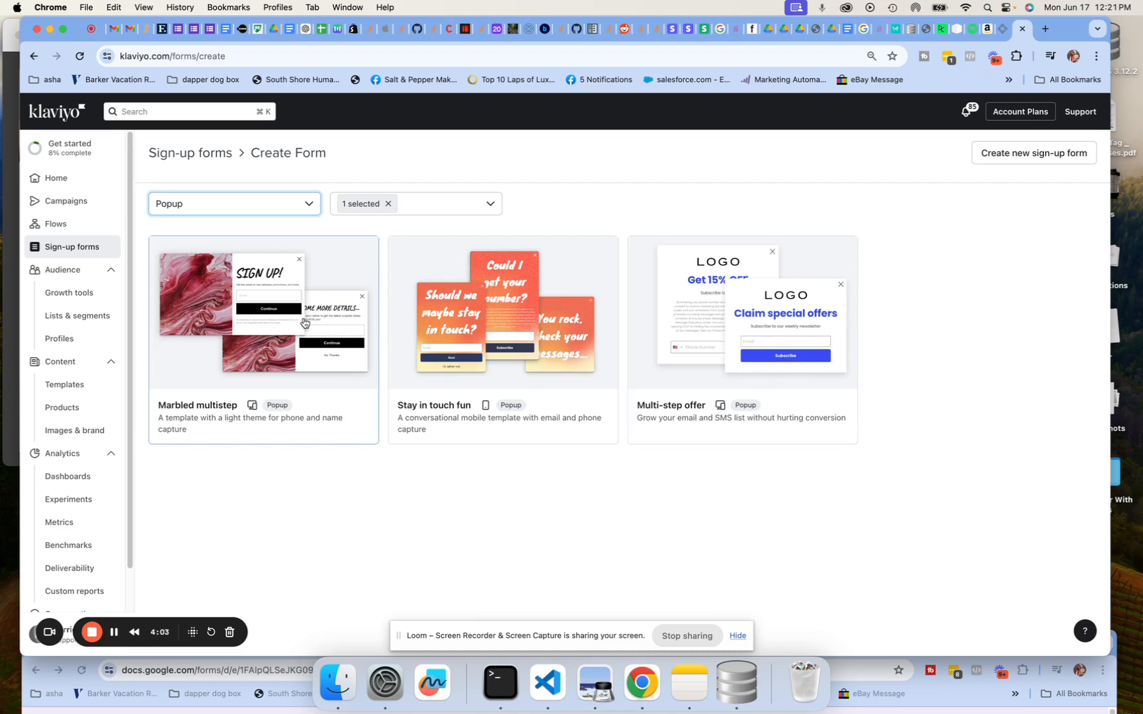
Create a form from the Marbled multistep template, named "example 1", with Newsletter as the email subscriber list
{"action": "left_click", "coordinate": [270, 326]}
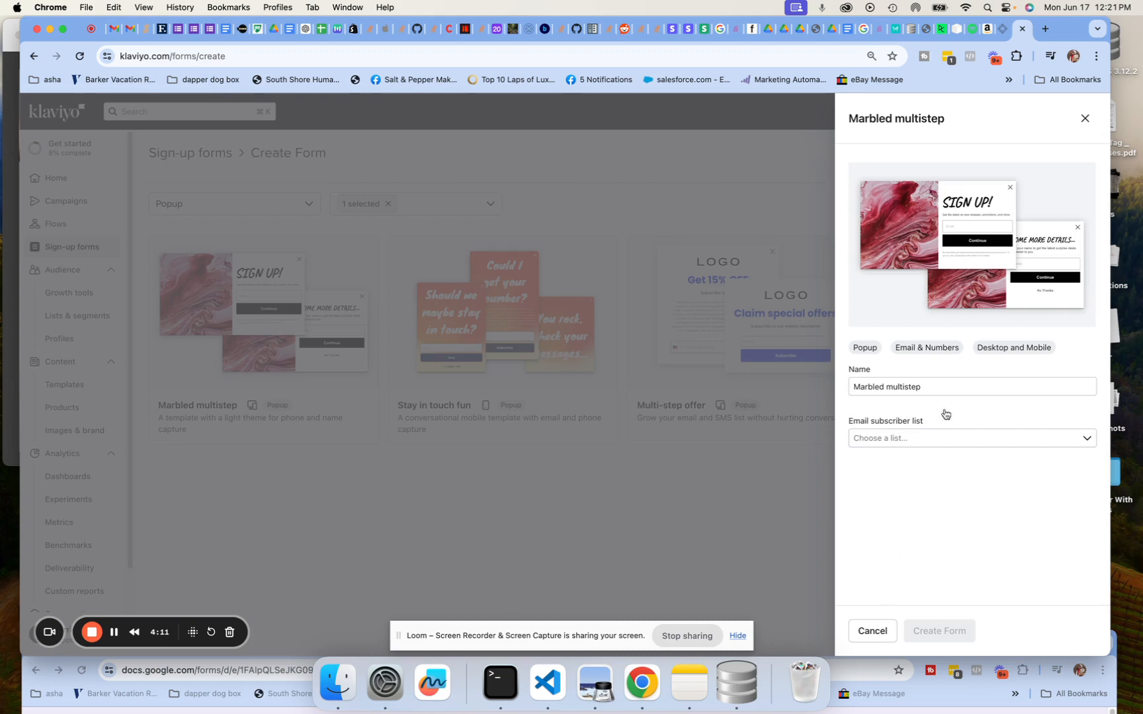
{"action": "left_click_drag", "start_coordinate": [933, 386], "coordinate": [829, 387]}
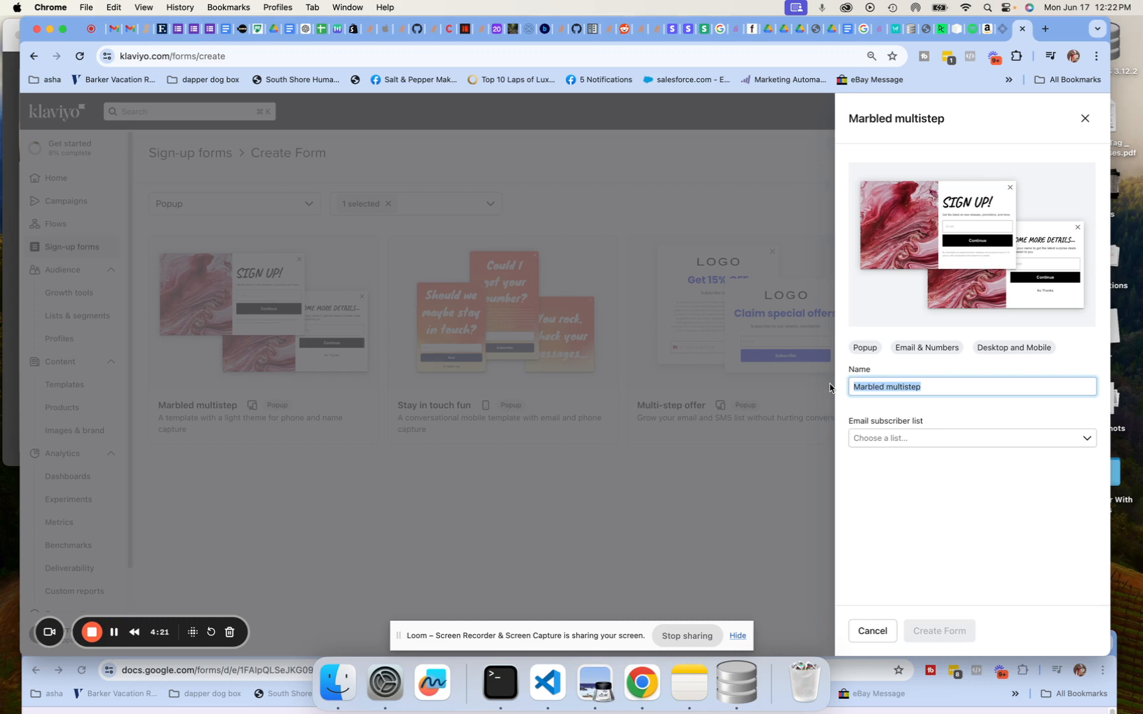
{"action": "type", "text": "example 1"}
{"action": "left_click", "coordinate": [869, 439]}
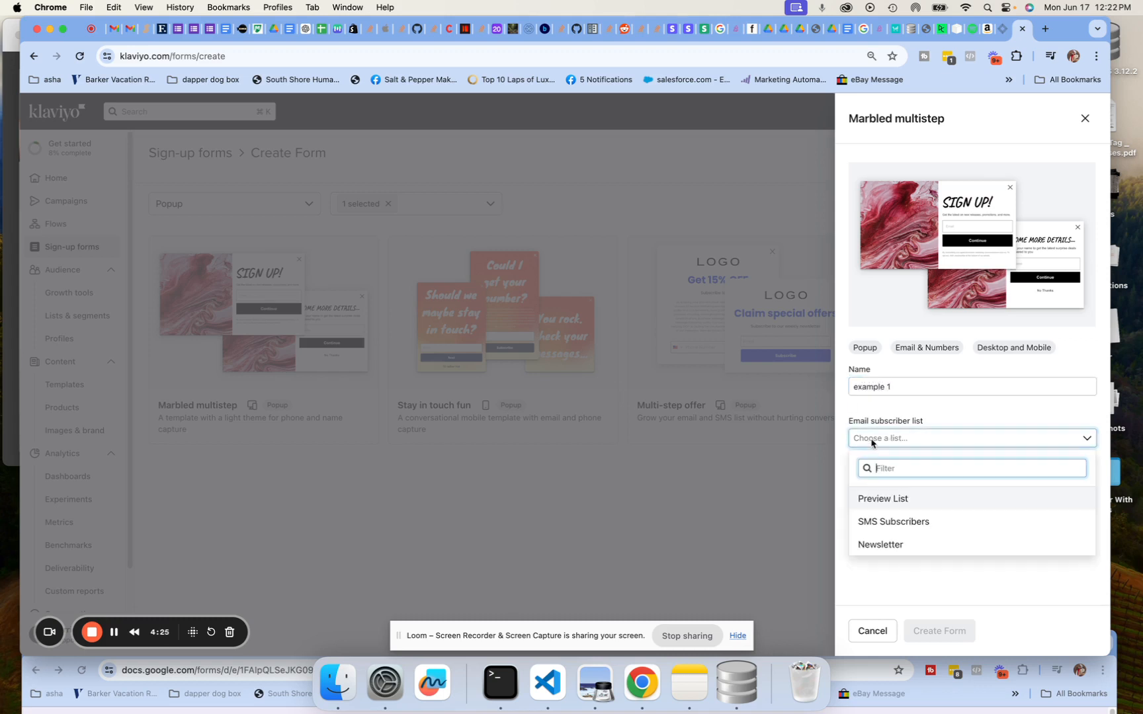
{"action": "left_click", "coordinate": [867, 547]}
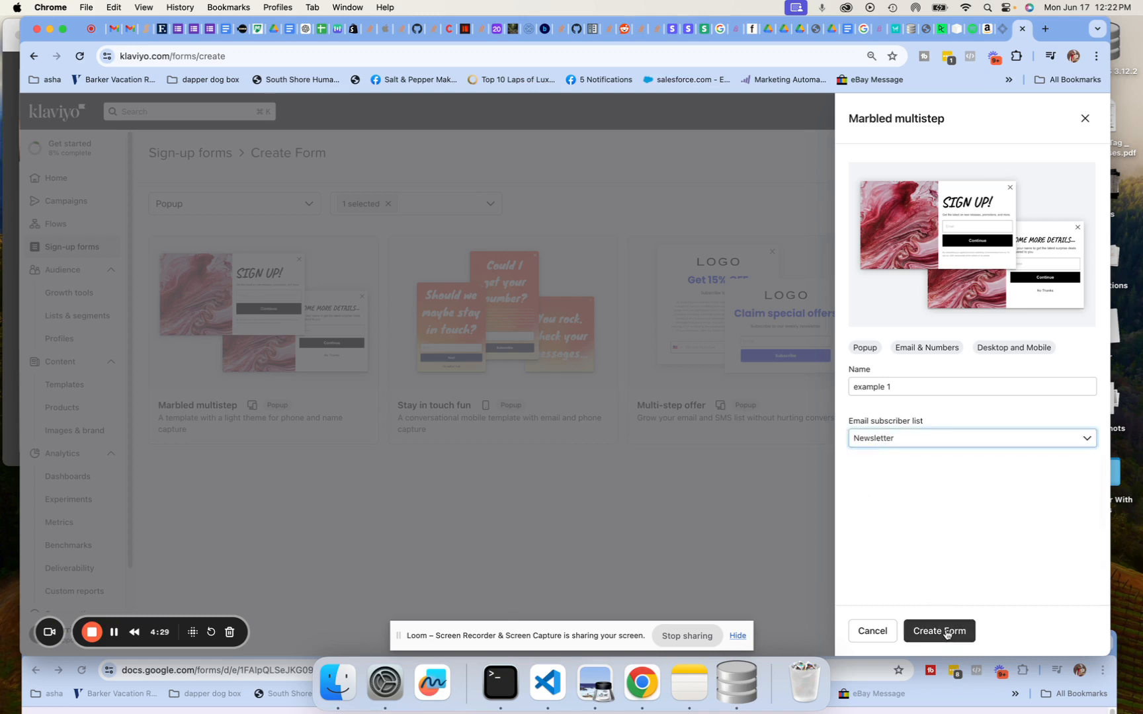
{"action": "left_click", "coordinate": [946, 632]}
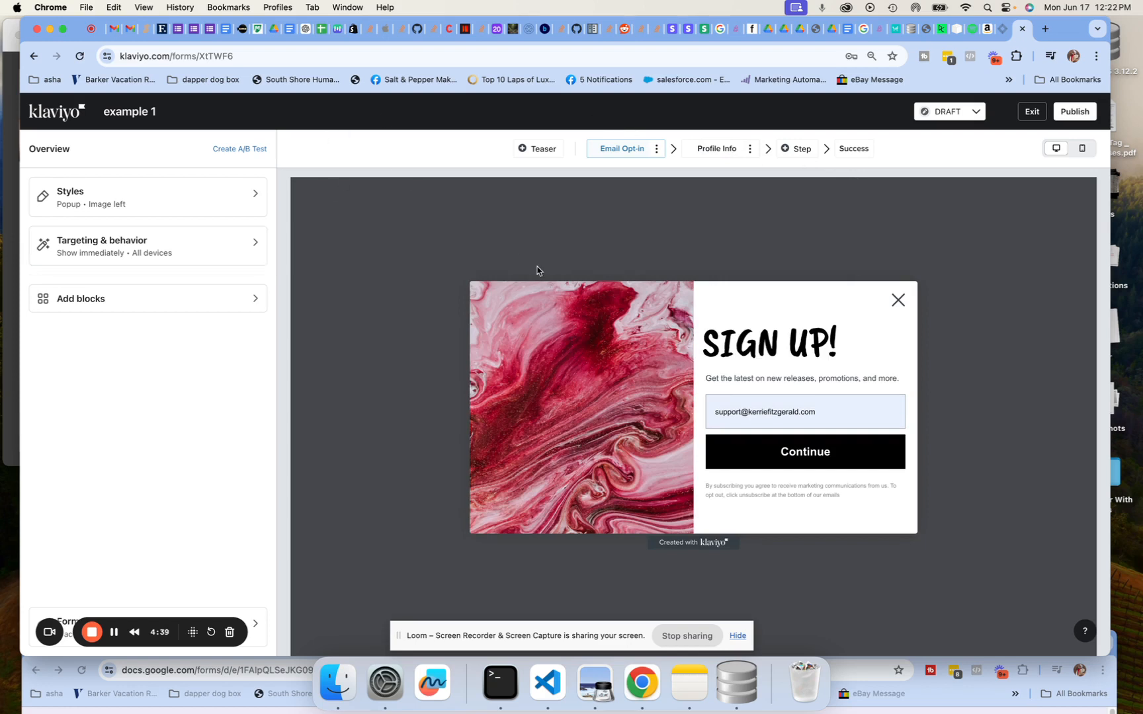
Inspect the form's Profile Info step and the options offered for adding another step
{"action": "left_click", "coordinate": [720, 153]}
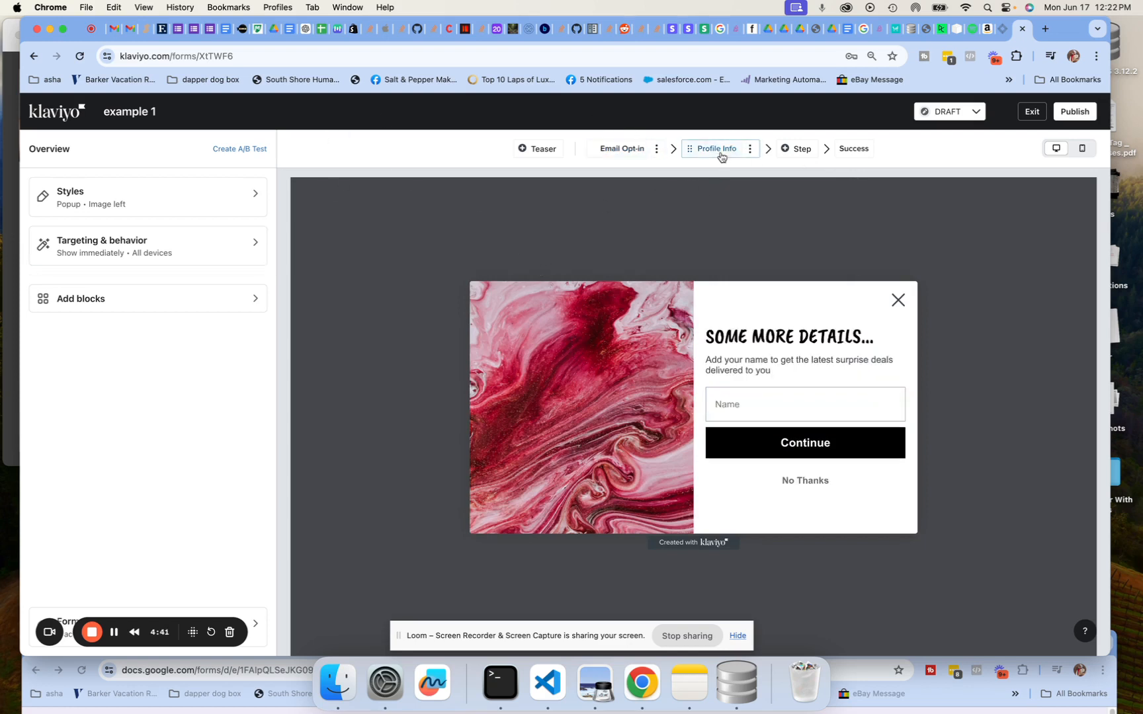
{"action": "left_click", "coordinate": [799, 151]}
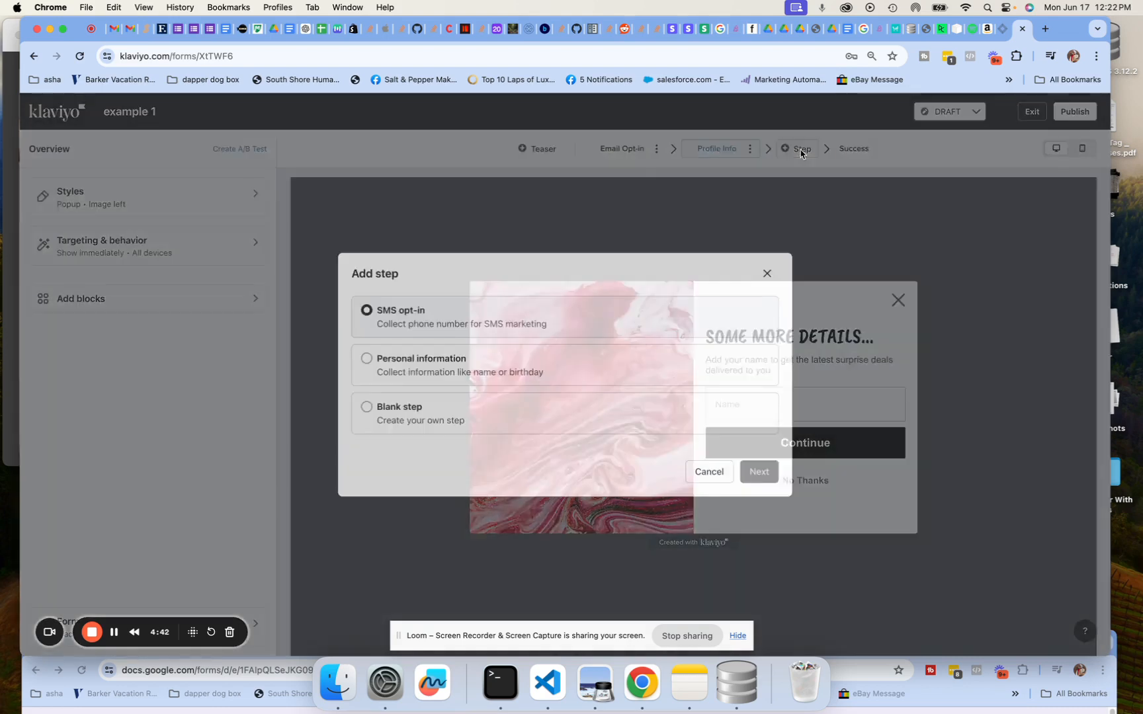
{"action": "left_click", "coordinate": [404, 237]}
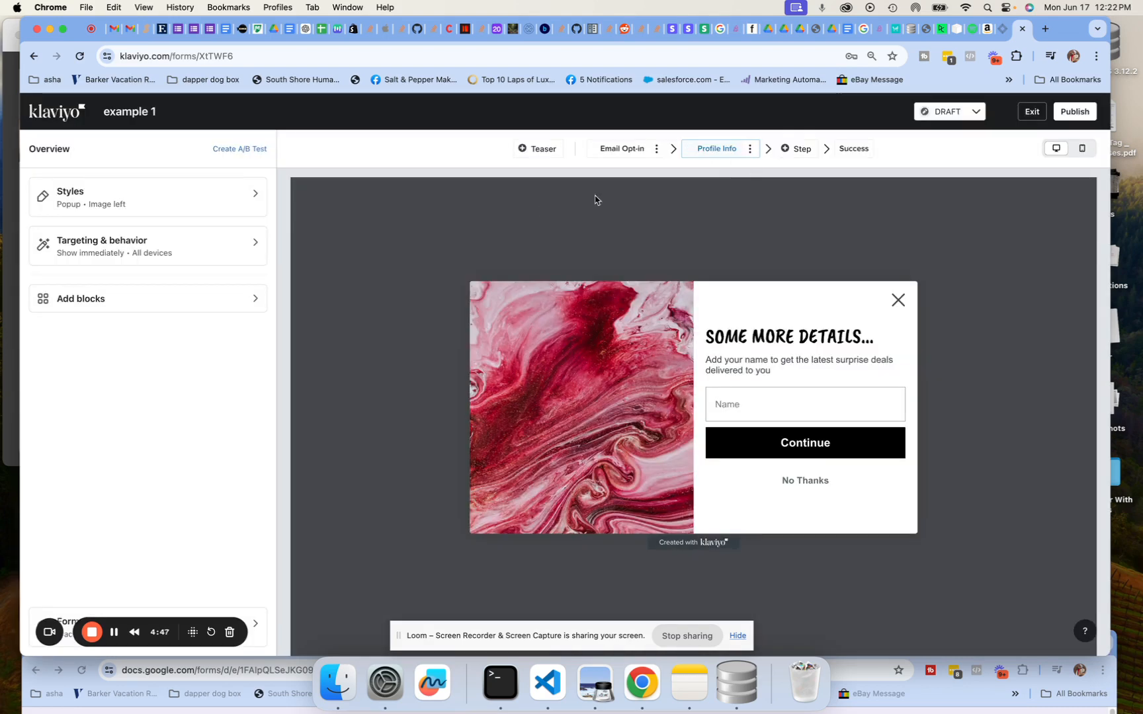
Return to the form template gallery and filter it again by Email & Numbers and Popup
{"action": "left_click", "coordinate": [33, 56]}
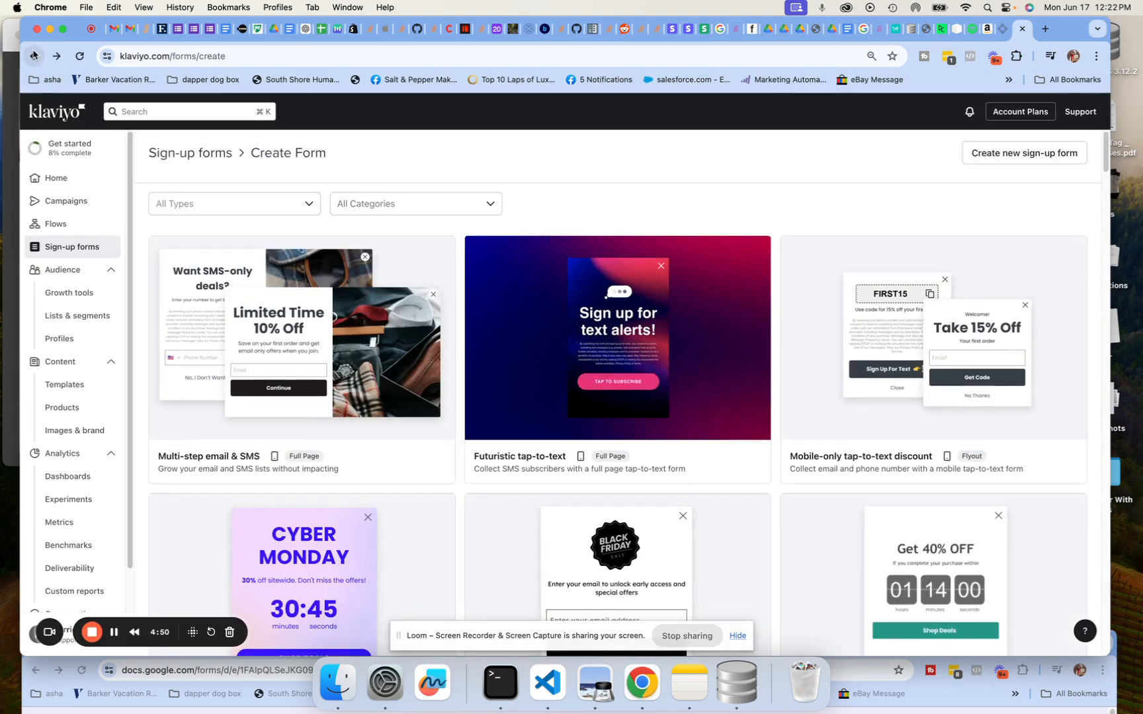
{"action": "left_click", "coordinate": [402, 208]}
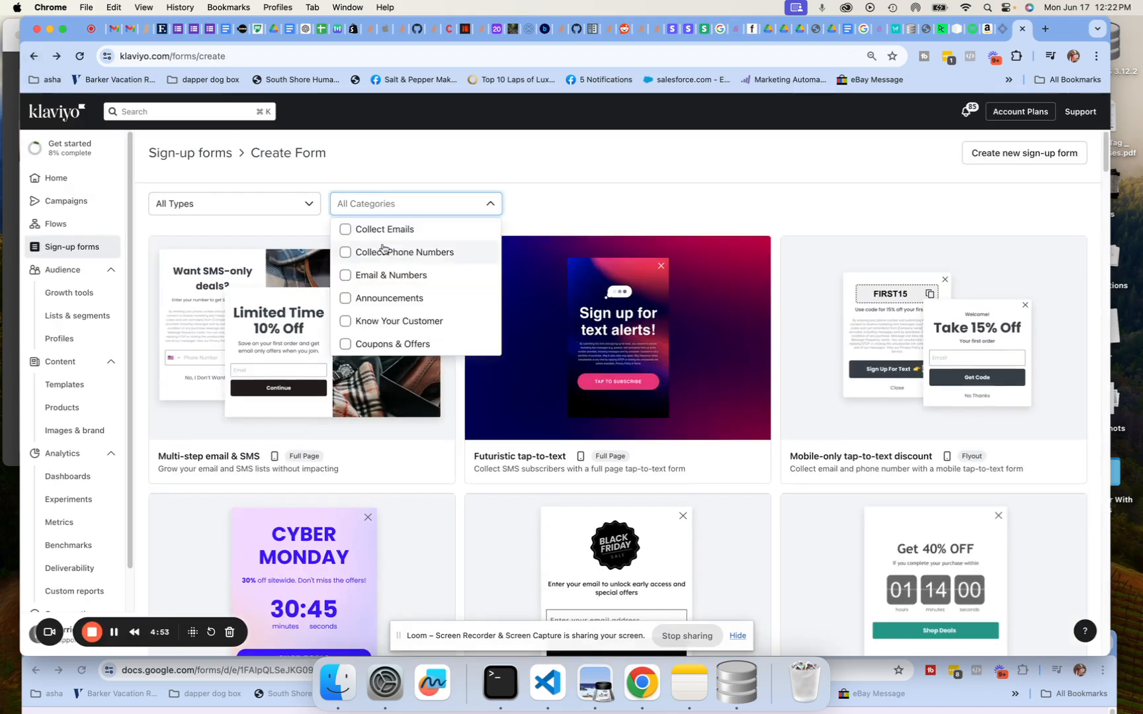
{"action": "left_click", "coordinate": [343, 276]}
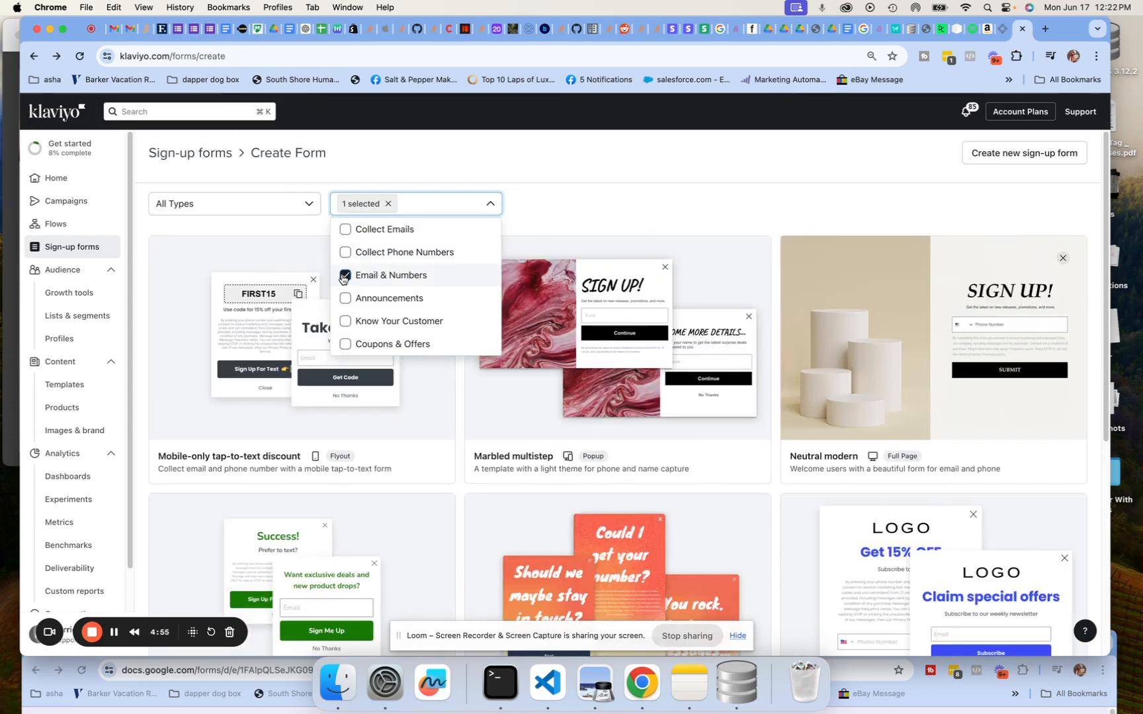
{"action": "left_click", "coordinate": [238, 204]}
{"action": "left_click", "coordinate": [204, 254]}
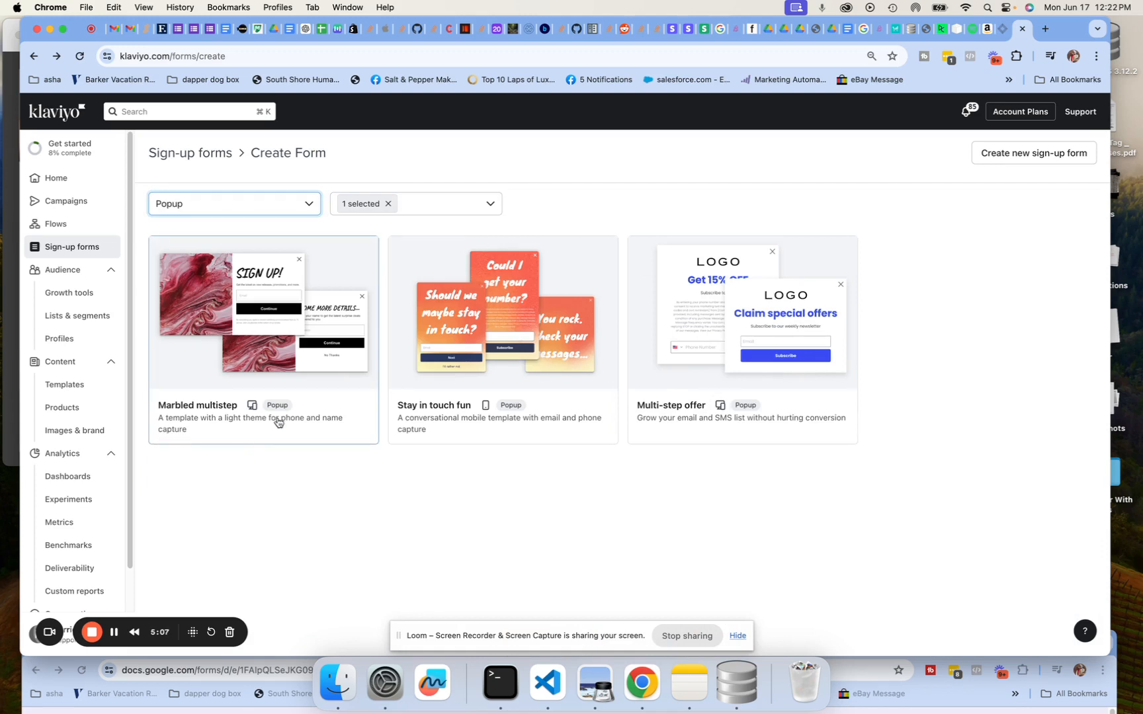
Create a form from the Multi-step offer template with Newsletter as its email subscriber list
{"action": "left_click", "coordinate": [742, 308]}
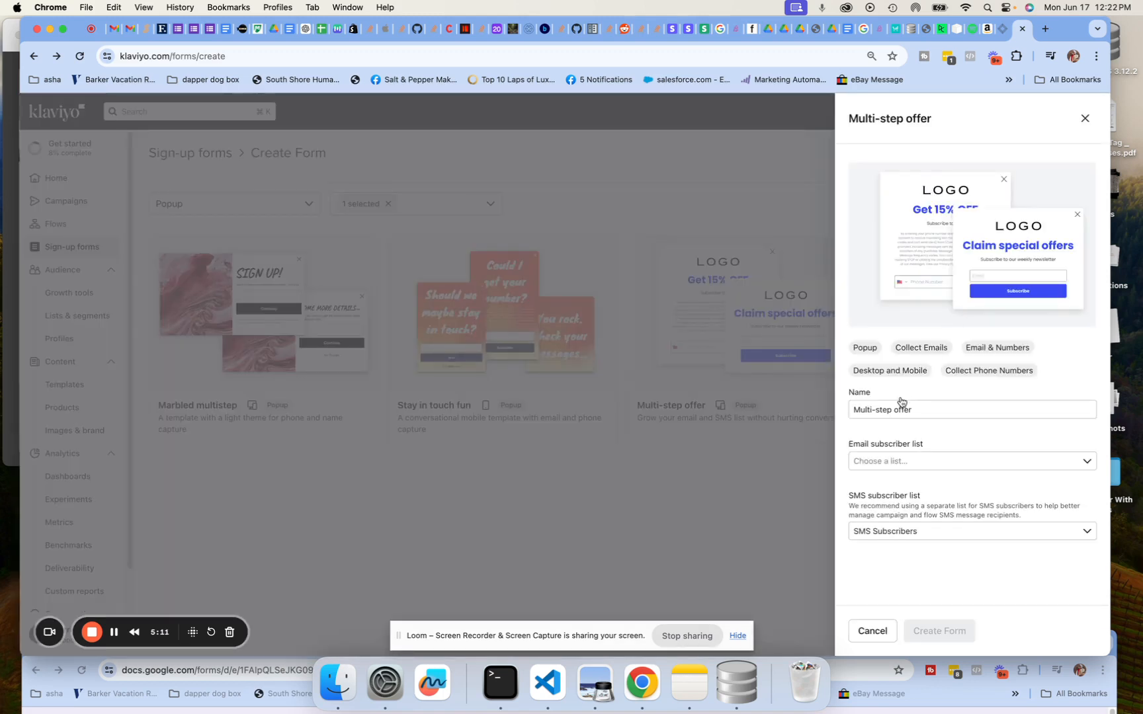
{"action": "left_click", "coordinate": [866, 461]}
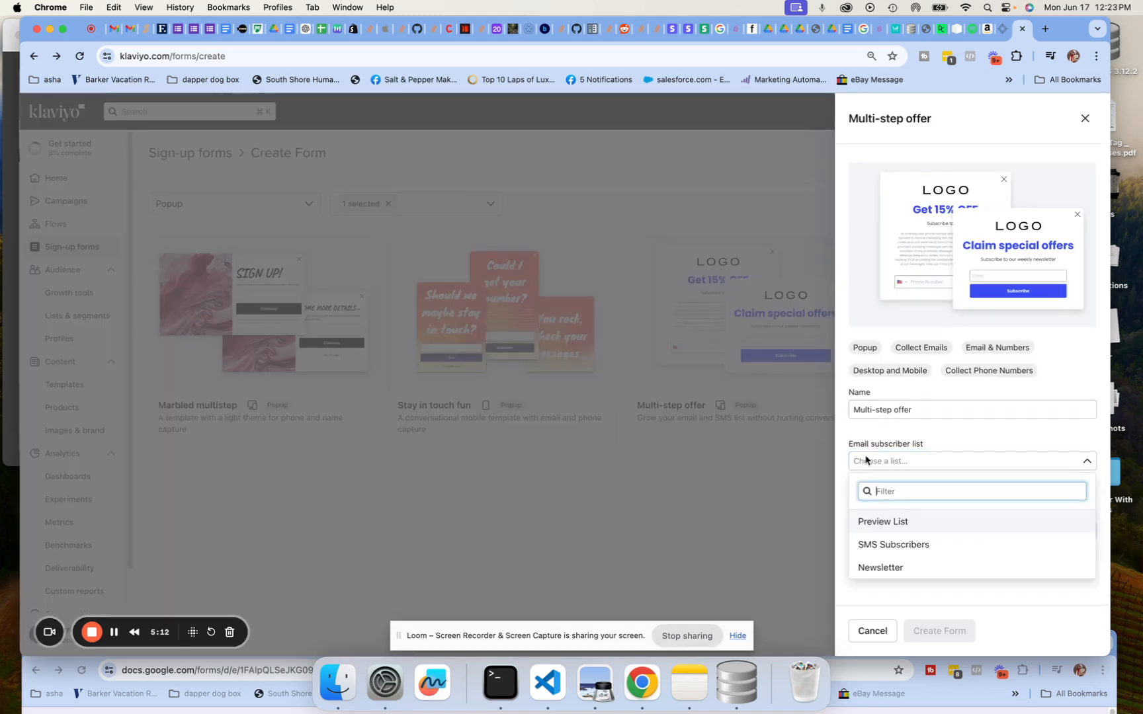
{"action": "left_click", "coordinate": [870, 567]}
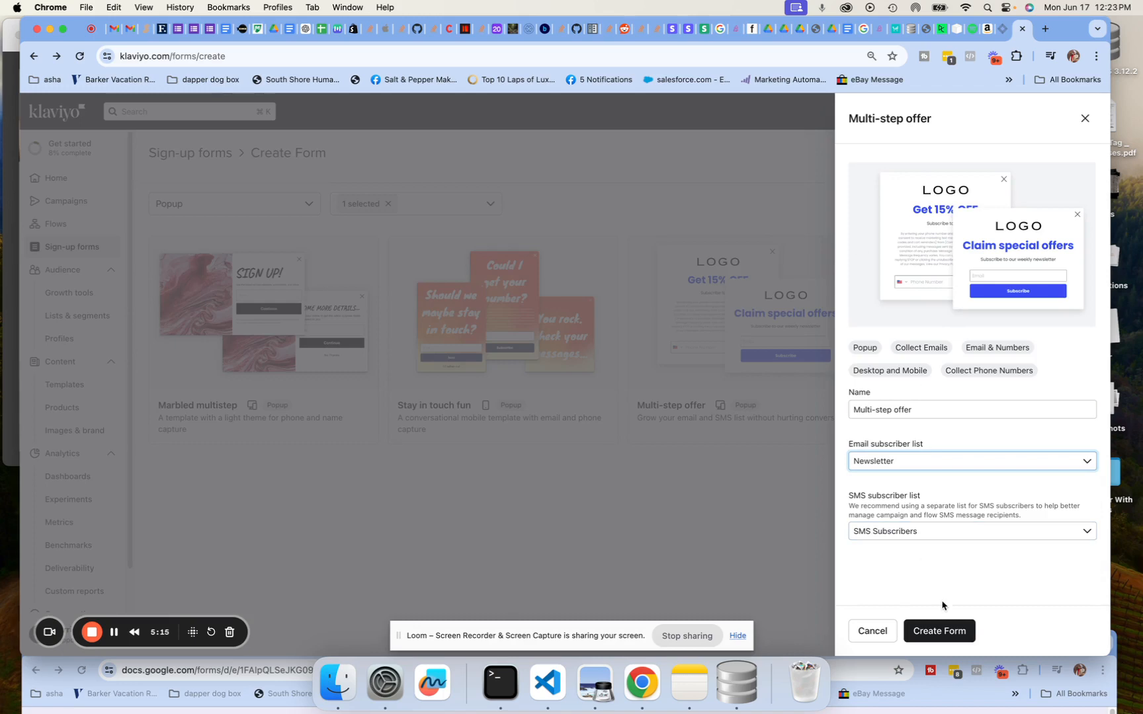
{"action": "left_click", "coordinate": [939, 632]}
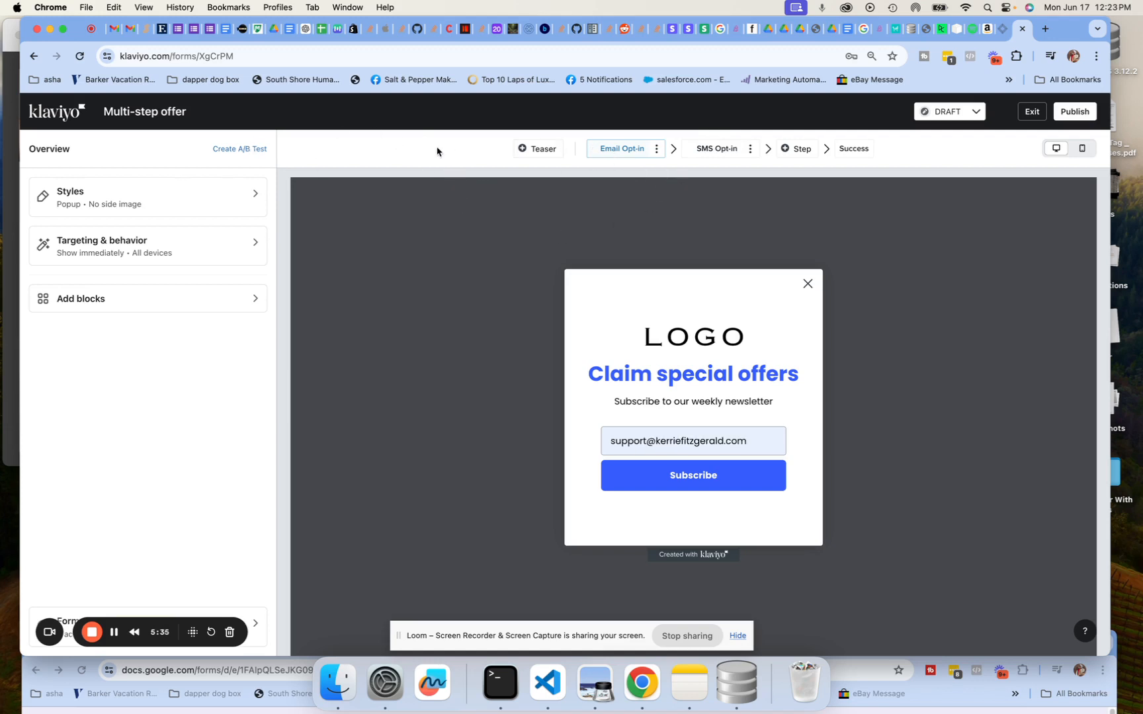
Add a teaser to the Multi-step offer form and return to the Email Opt-in step
{"action": "left_click", "coordinate": [538, 151]}
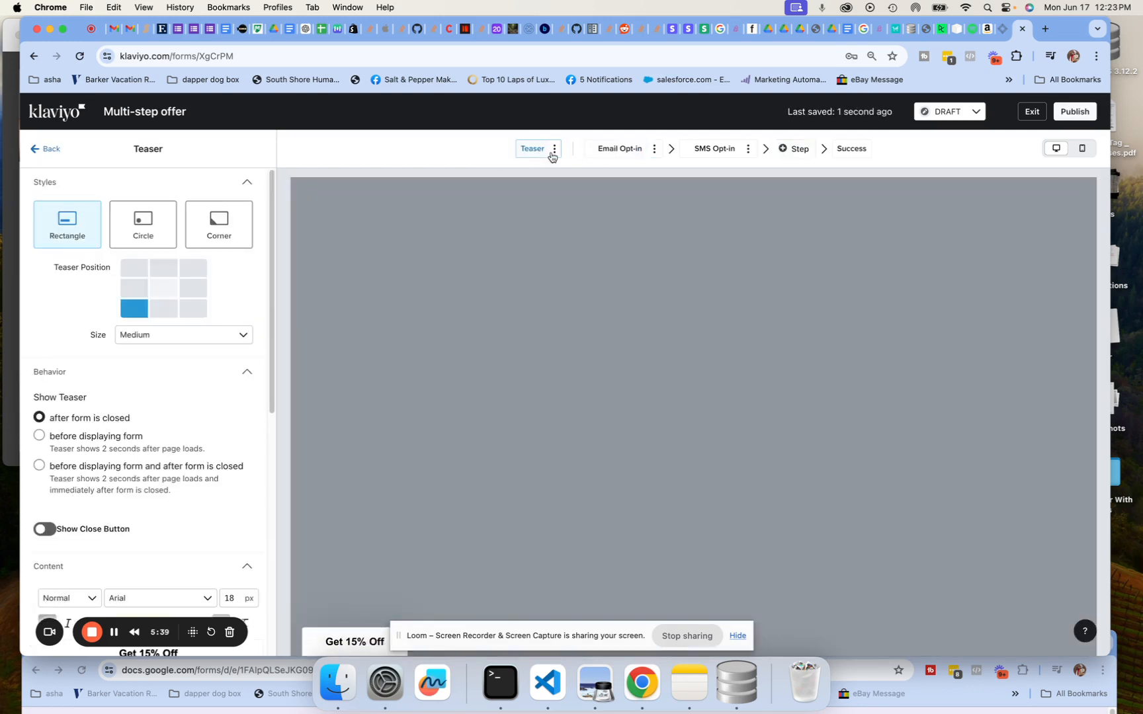
{"action": "left_click", "coordinate": [554, 148]}
{"action": "left_click", "coordinate": [530, 149]}
{"action": "left_click", "coordinate": [604, 148]}
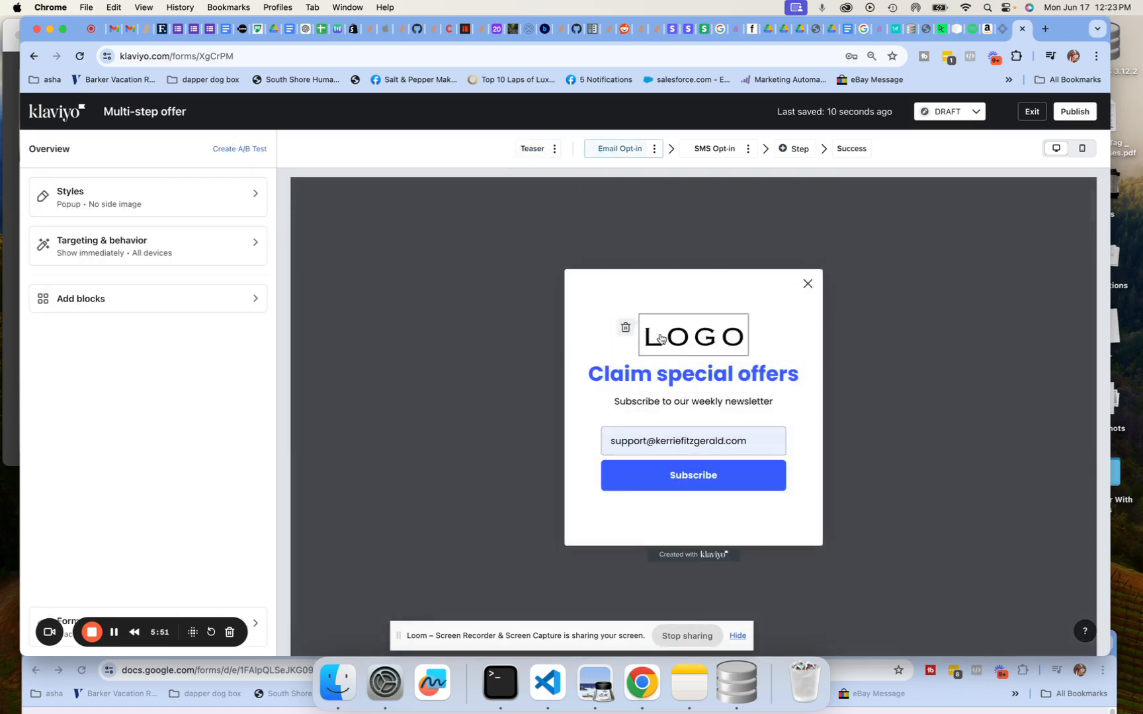
Compare the form's styles with the SKIMS screenshot in Preview and set the form's side image option to Left image
{"action": "left_click", "coordinate": [84, 199]}
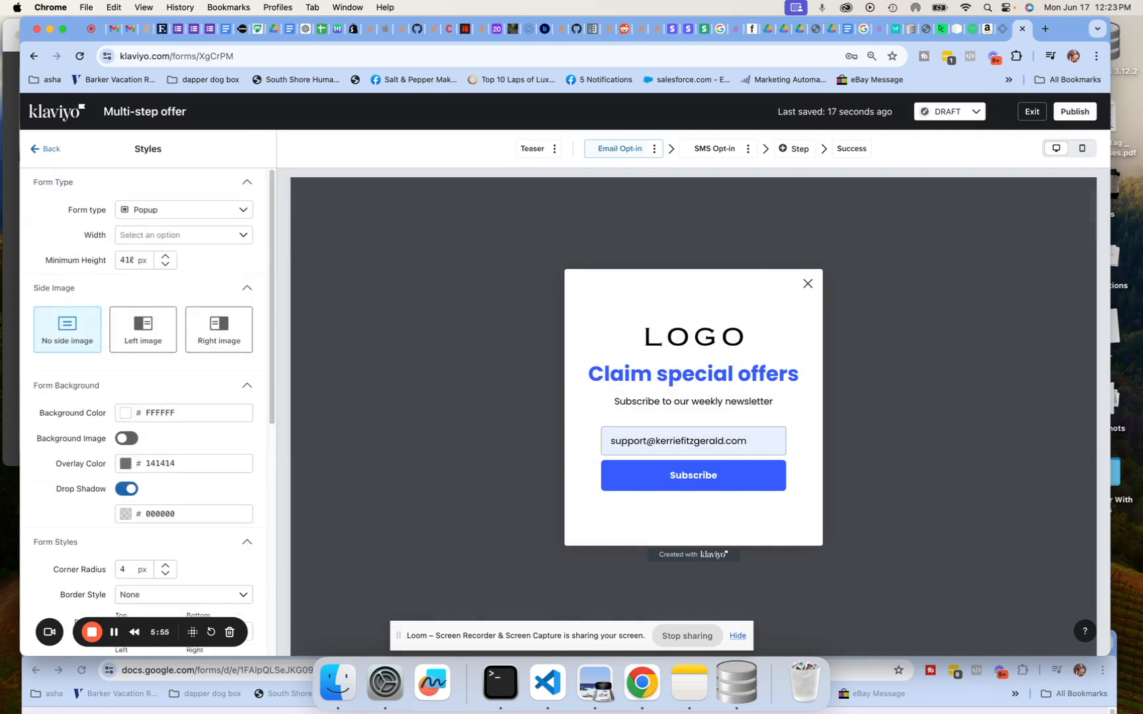
{"action": "left_click", "coordinate": [588, 691]}
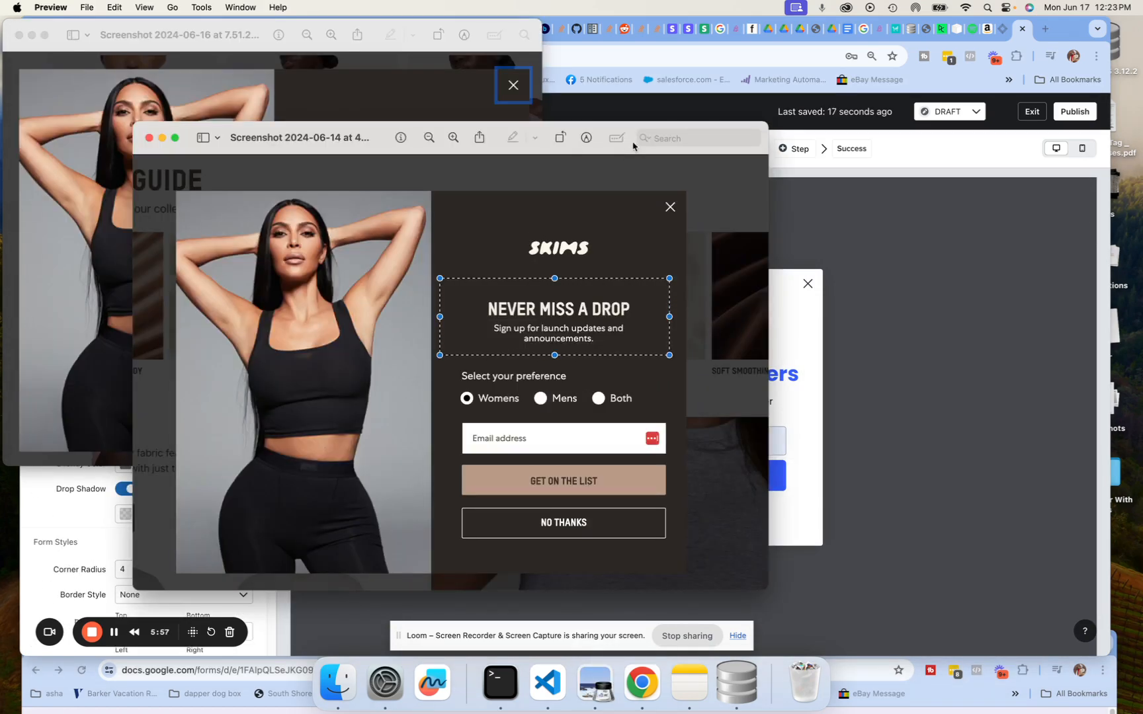
{"action": "left_click_drag", "start_coordinate": [602, 132], "coordinate": [449, 102]}
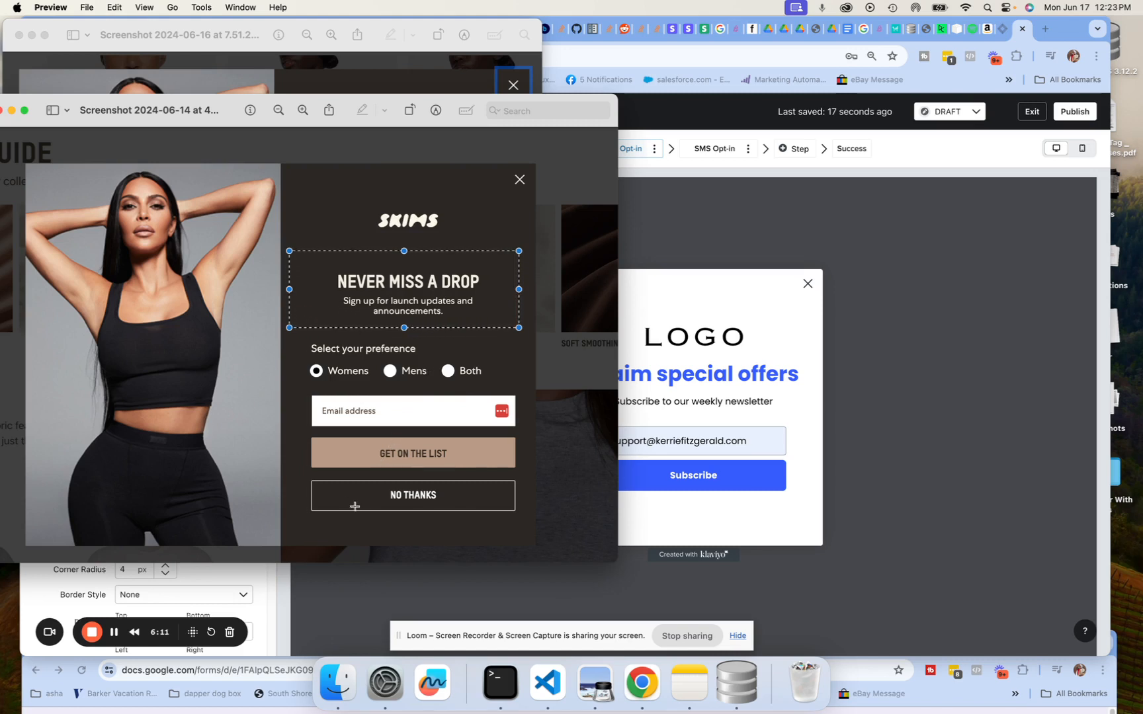
{"action": "left_click", "coordinate": [722, 250]}
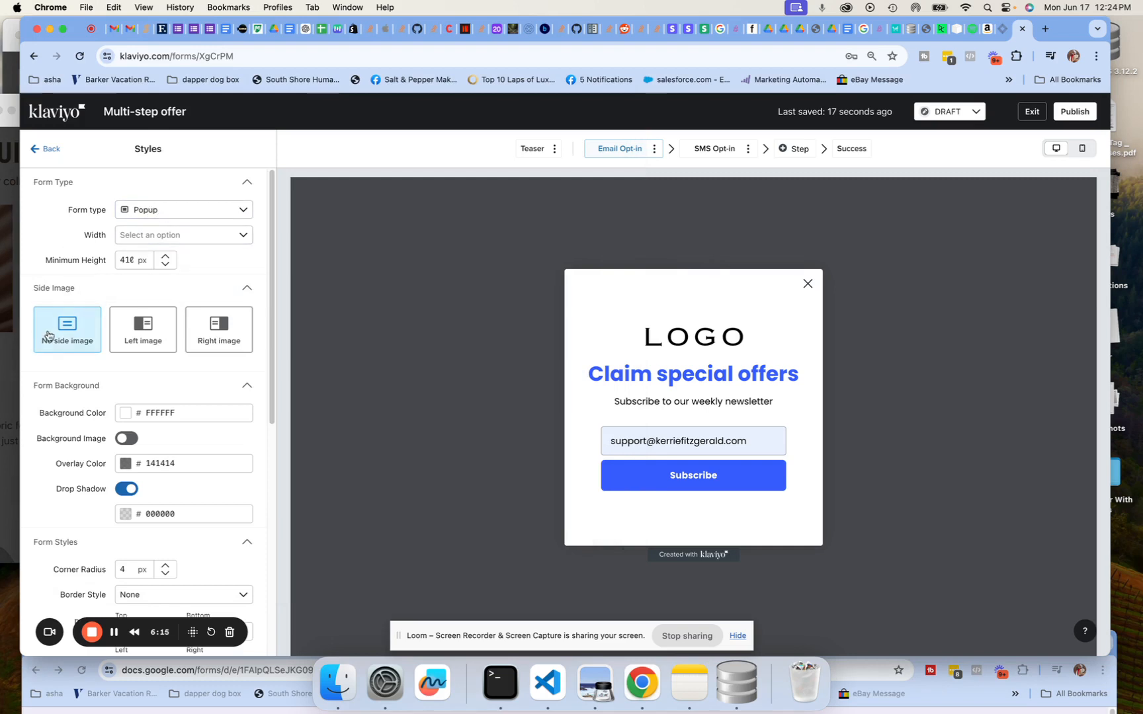
{"action": "left_click", "coordinate": [151, 330]}
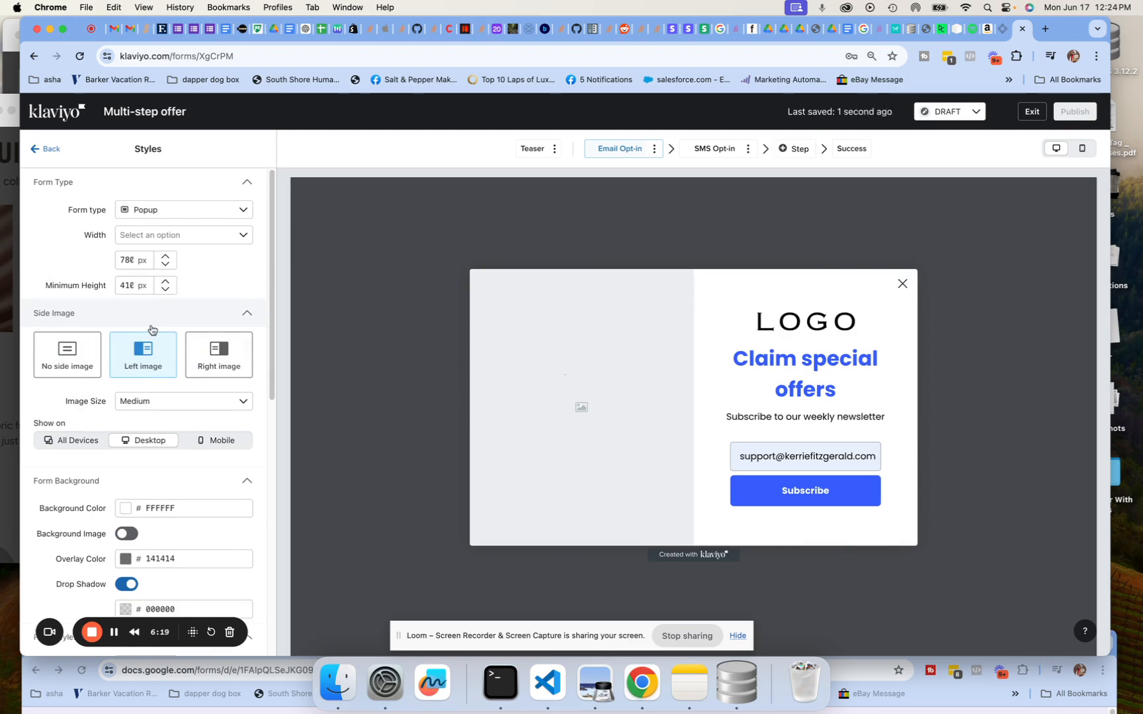
{"action": "left_click_drag", "start_coordinate": [269, 239], "coordinate": [269, 132]}
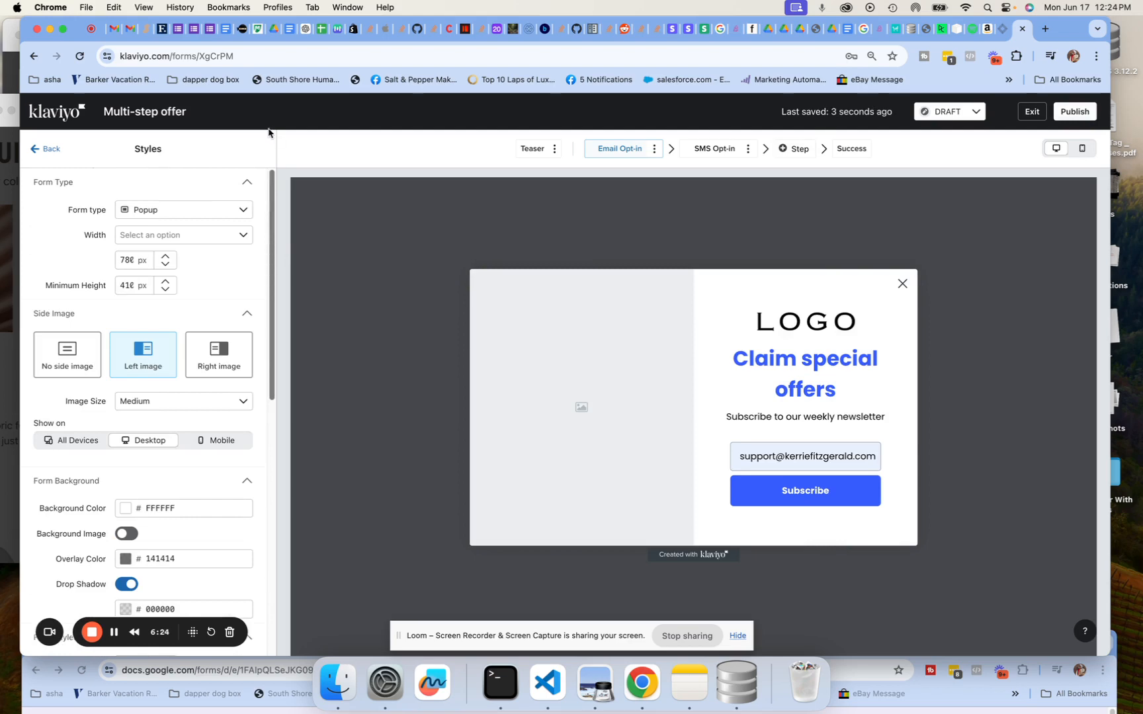
Fill the form's empty side image with the picture named blob from the image library
{"action": "left_click", "coordinate": [588, 358]}
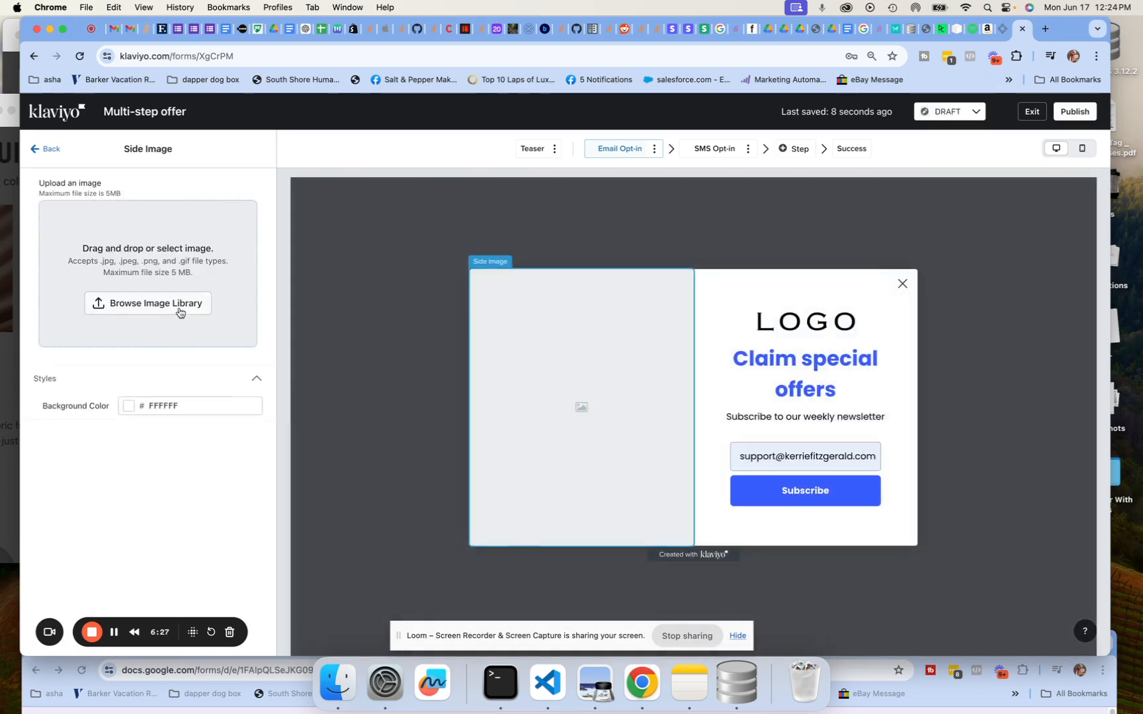
{"action": "left_click", "coordinate": [156, 305]}
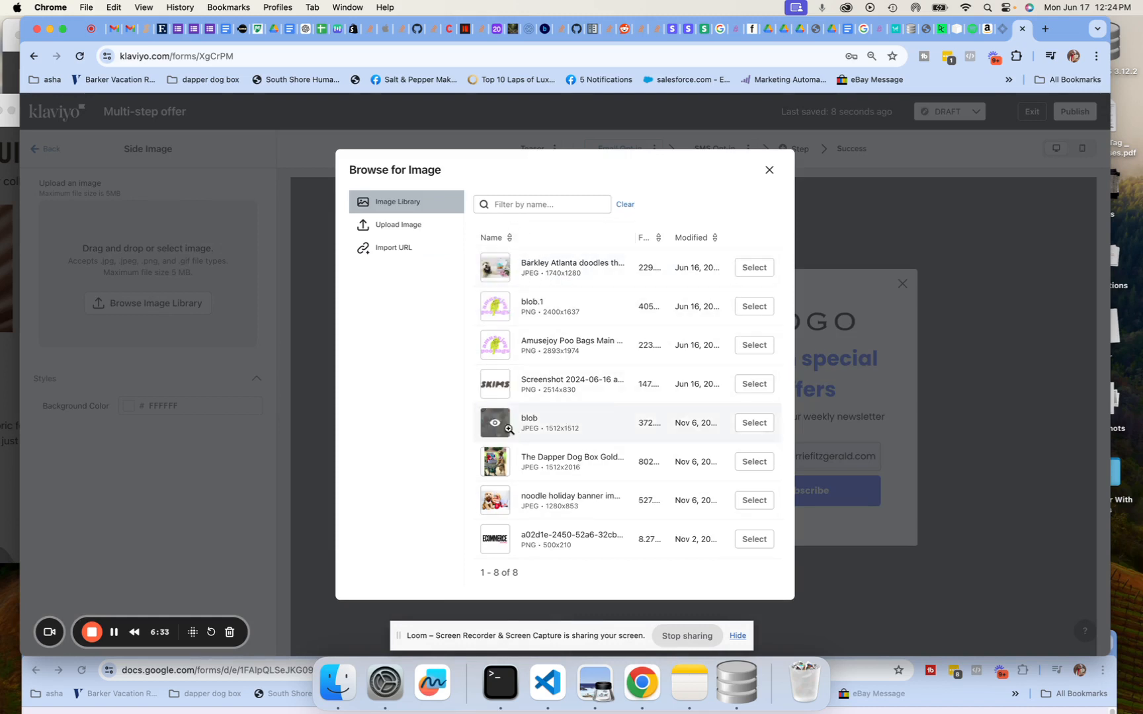
{"action": "left_click", "coordinate": [753, 422]}
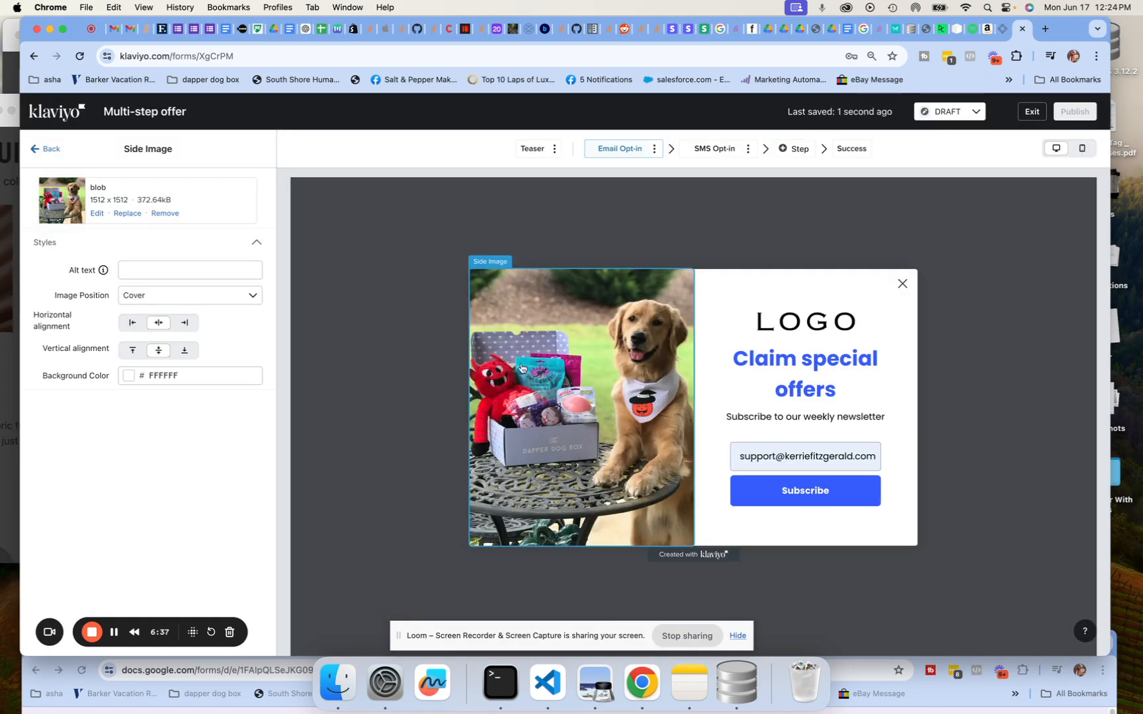
Check the SKIMS screenshot in Preview and replace the side image with the Barkley Atlanta doodles picture from the image library
{"action": "left_click", "coordinate": [126, 213]}
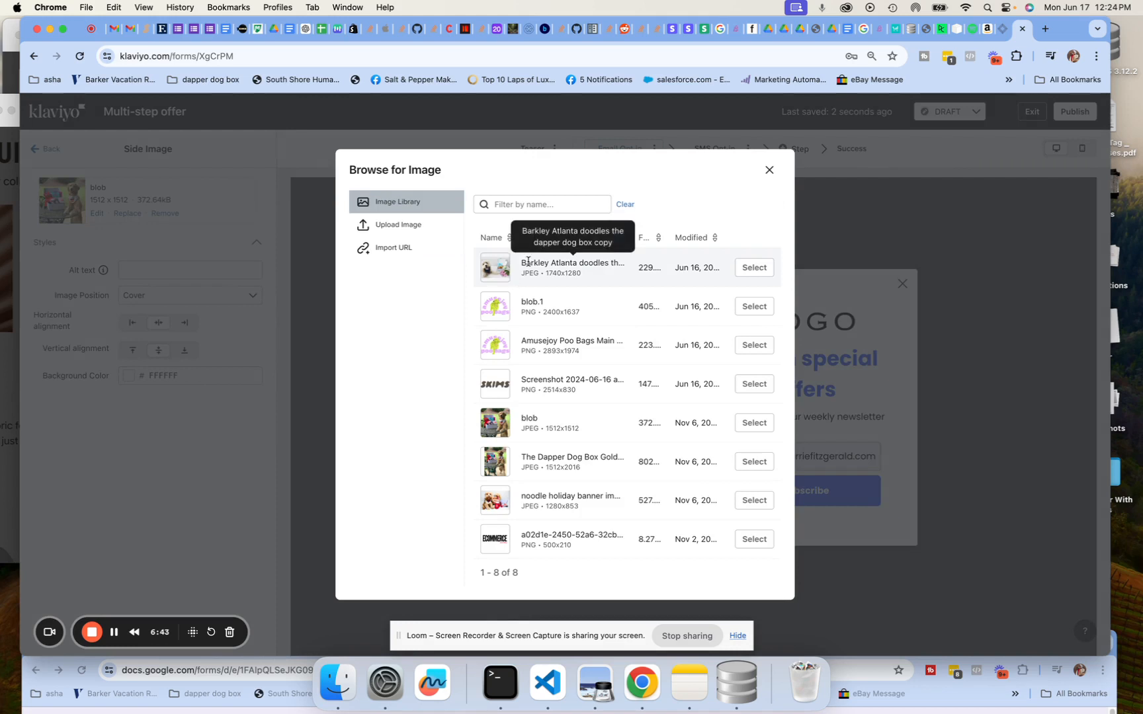
{"action": "left_click", "coordinate": [593, 684]}
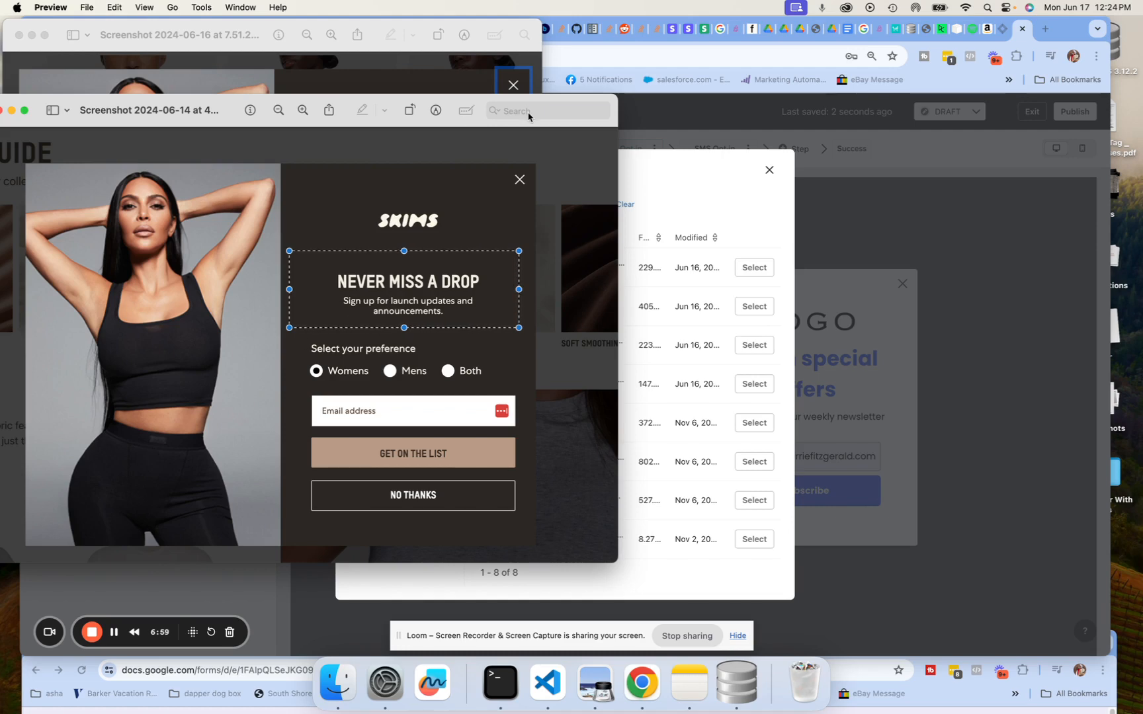
{"action": "left_click", "coordinate": [681, 171]}
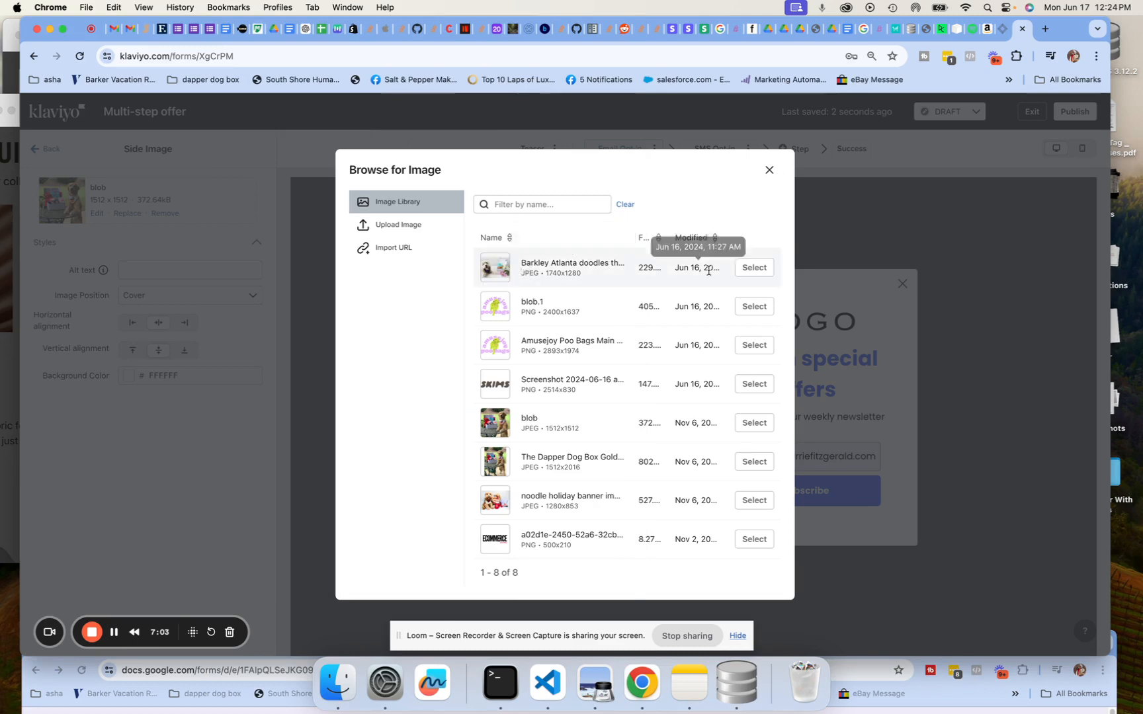
{"action": "left_click", "coordinate": [755, 268]}
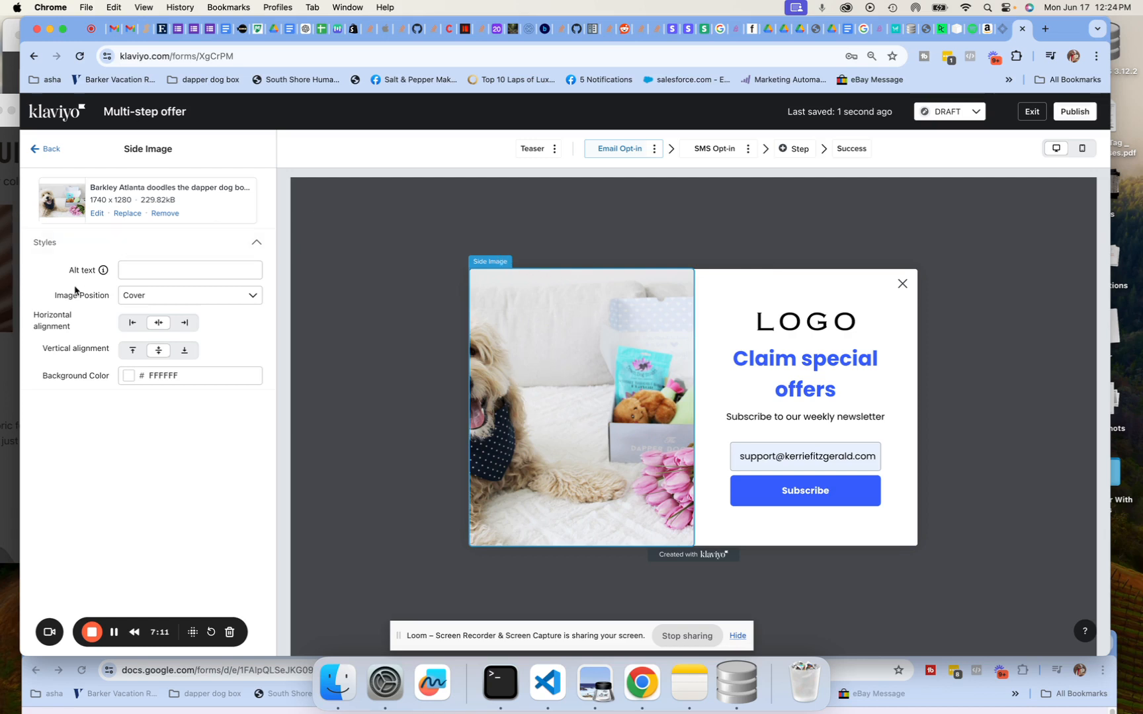
Set the side image's position to Contain, then preview the library picture named blob and use it as the side image
{"action": "left_click", "coordinate": [140, 295]}
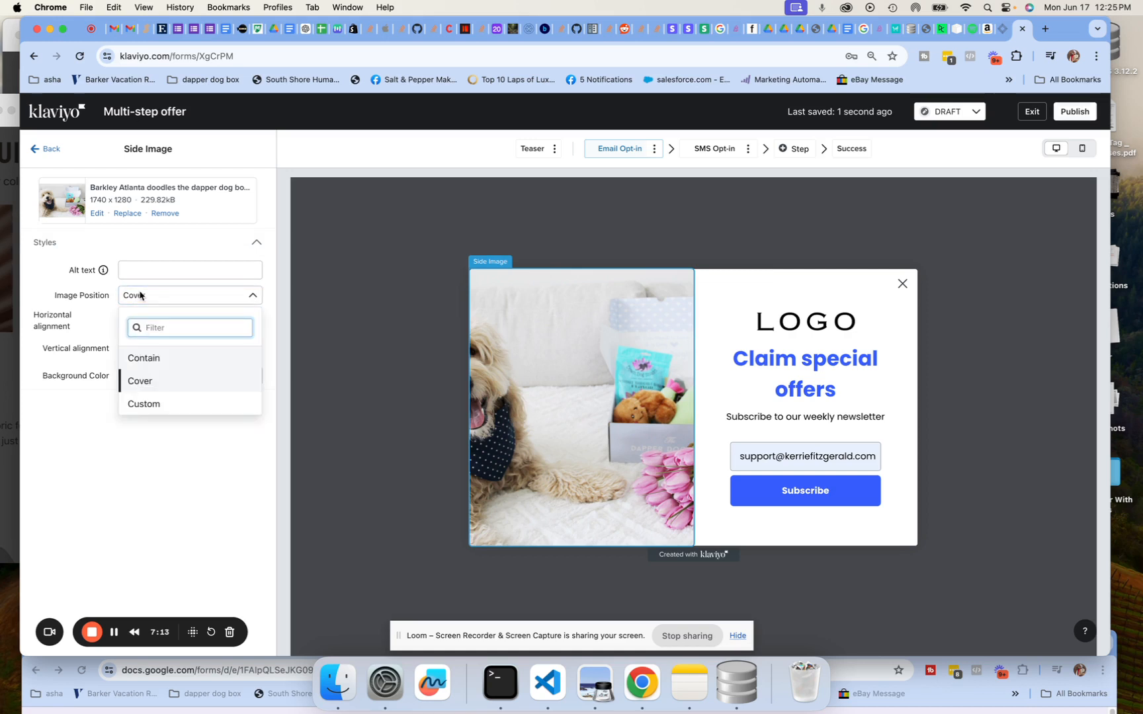
{"action": "left_click", "coordinate": [135, 359]}
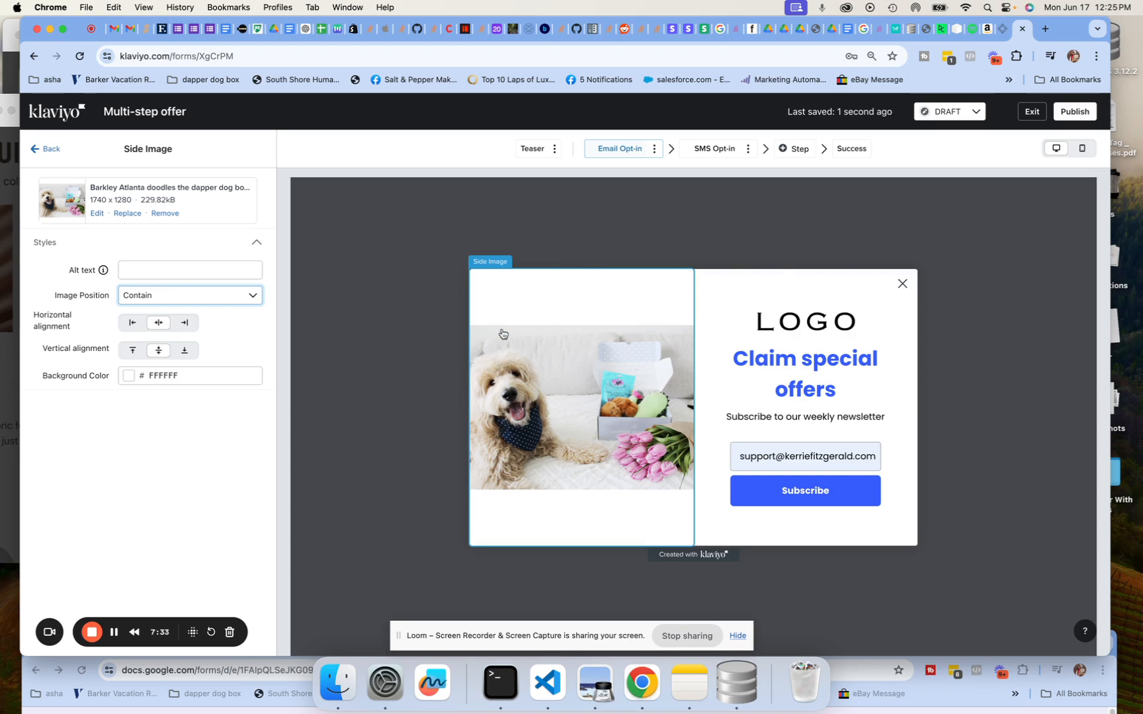
{"action": "left_click", "coordinate": [127, 213]}
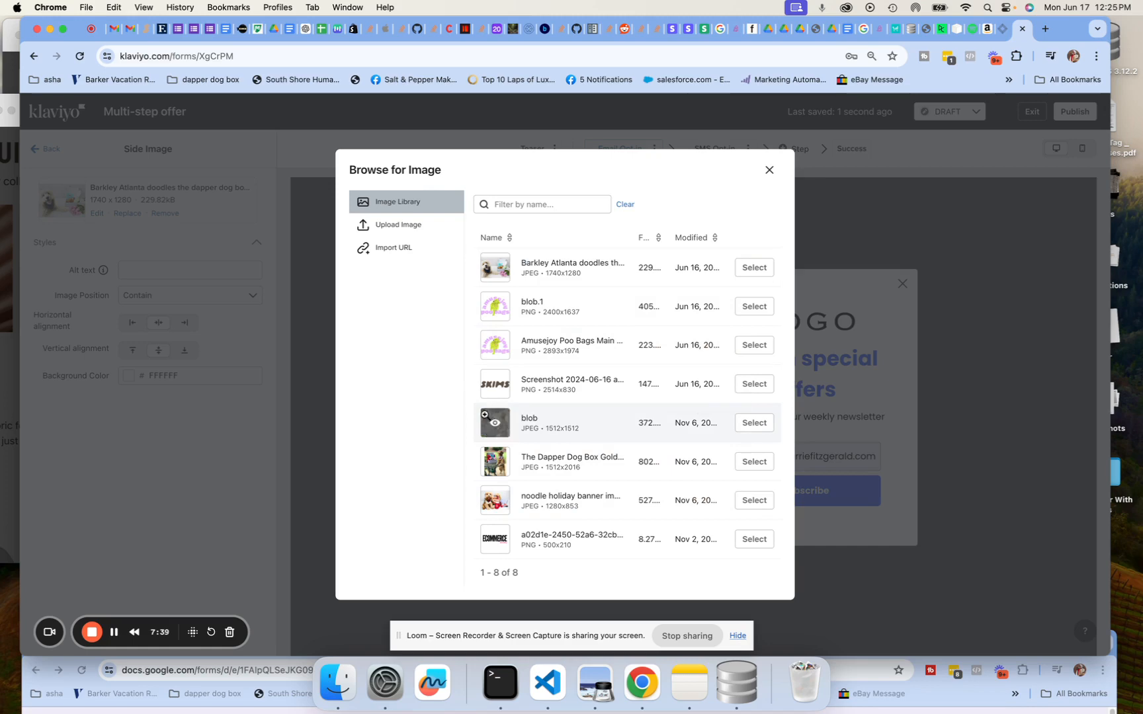
{"action": "left_click", "coordinate": [495, 424]}
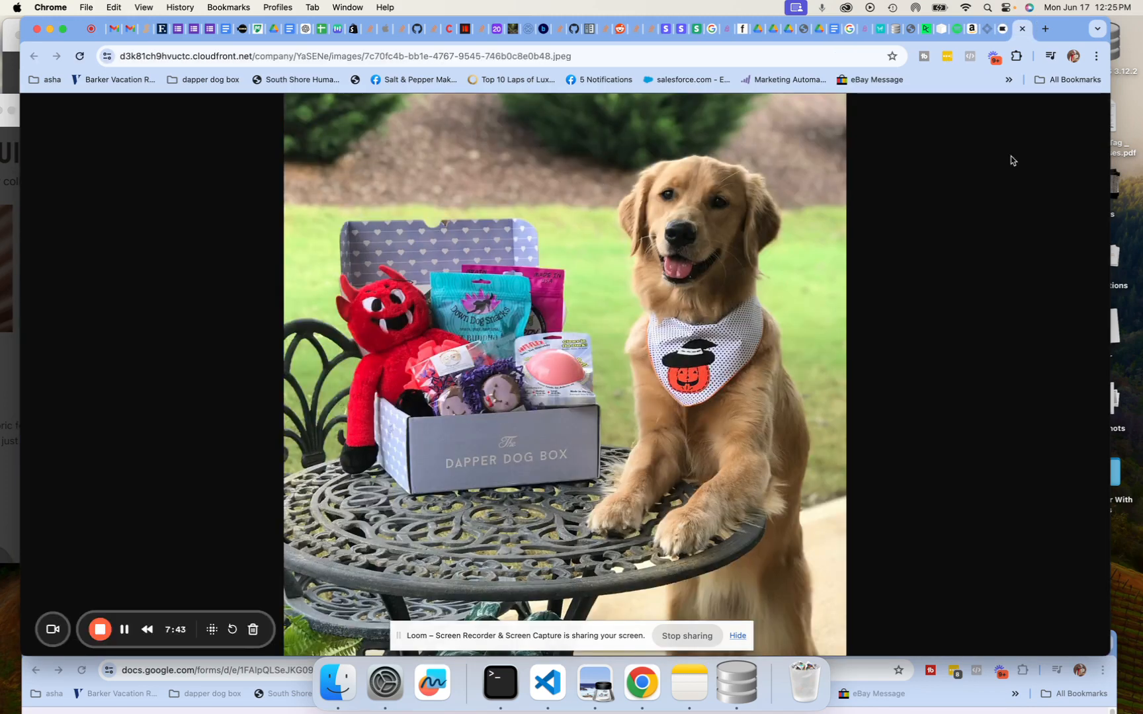
{"action": "left_click", "coordinate": [1021, 28]}
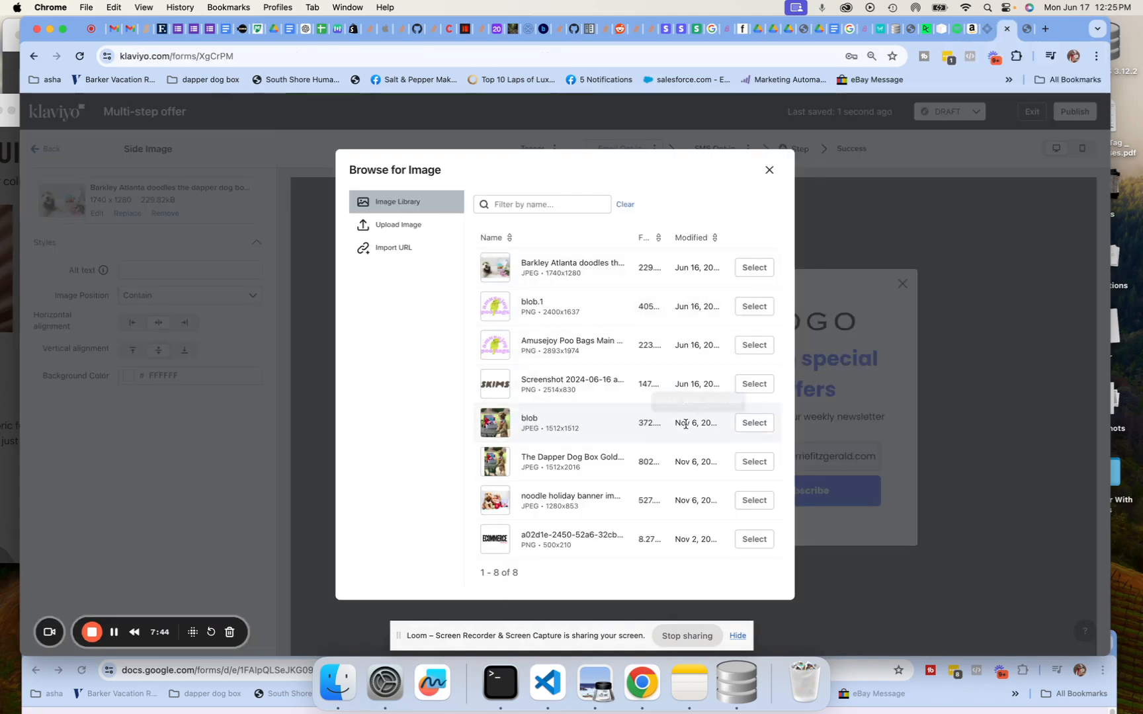
{"action": "left_click", "coordinate": [754, 423]}
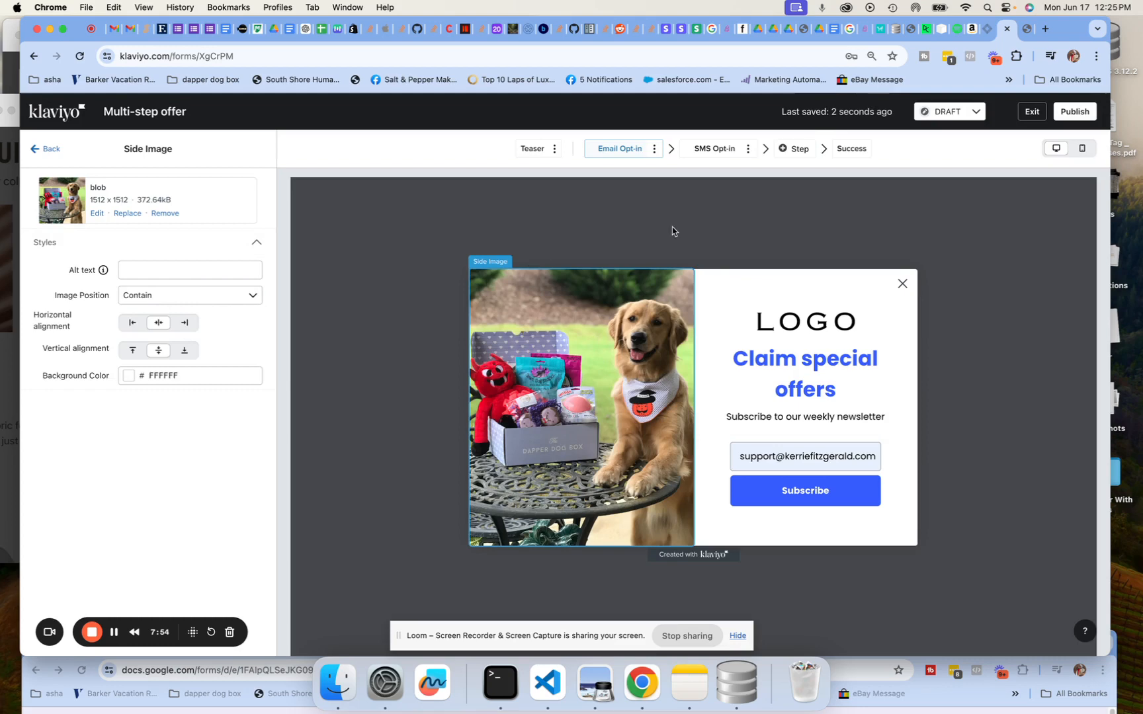
Replace the placeholder logo above the headline with the blob.1 image from the image library
{"action": "left_click", "coordinate": [800, 317]}
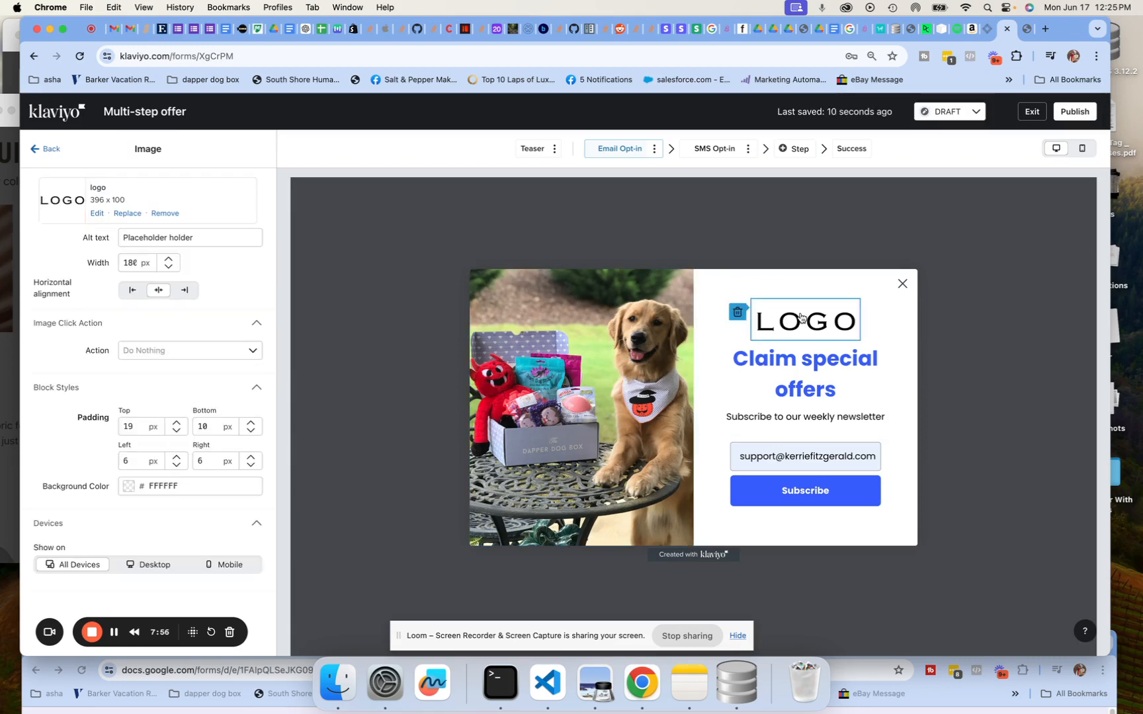
{"action": "left_click", "coordinate": [124, 215]}
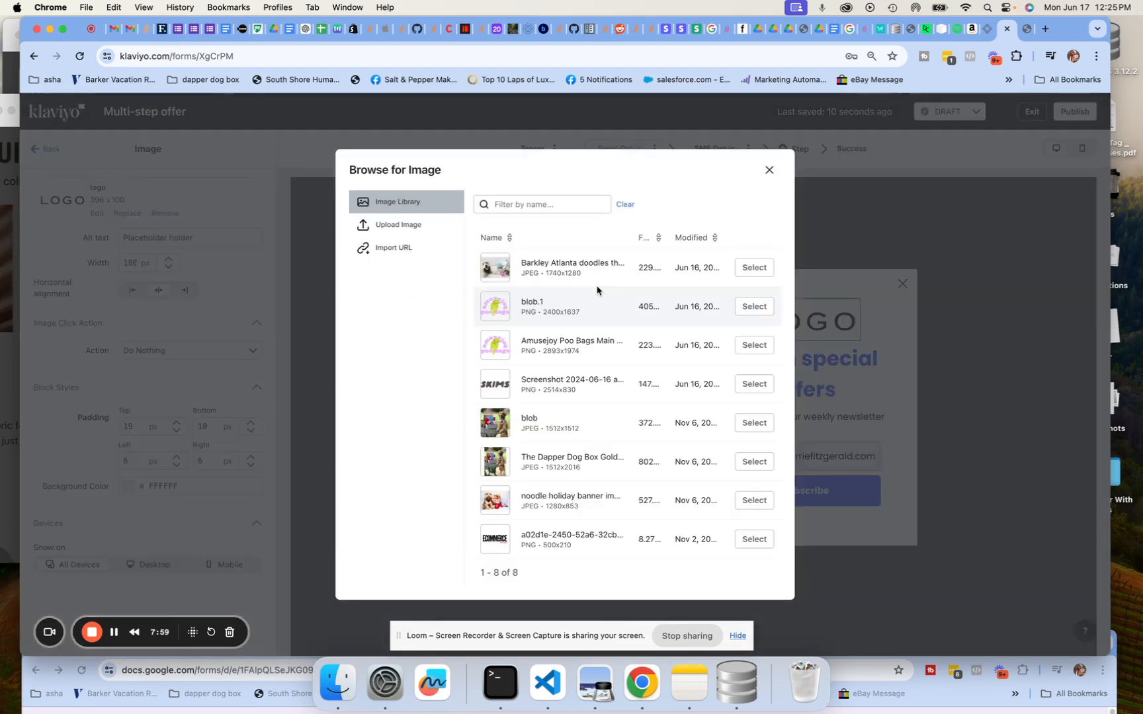
{"action": "left_click", "coordinate": [754, 308]}
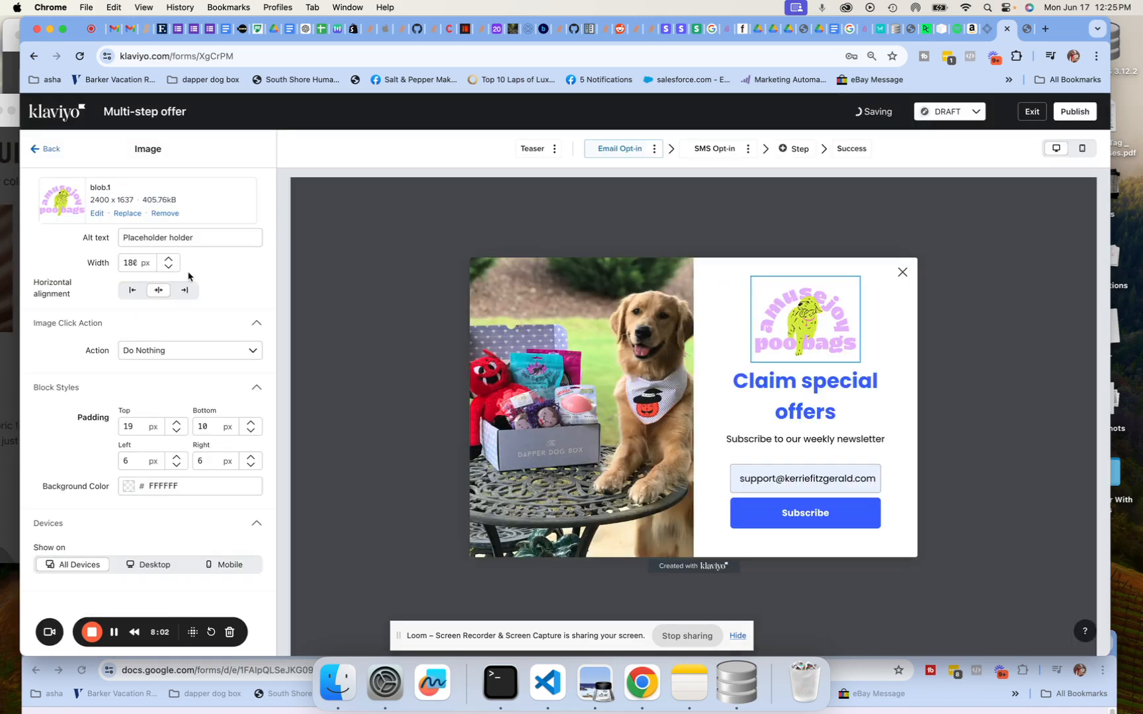
Set the logo image's width to 99 px
{"action": "left_click", "coordinate": [138, 264]}
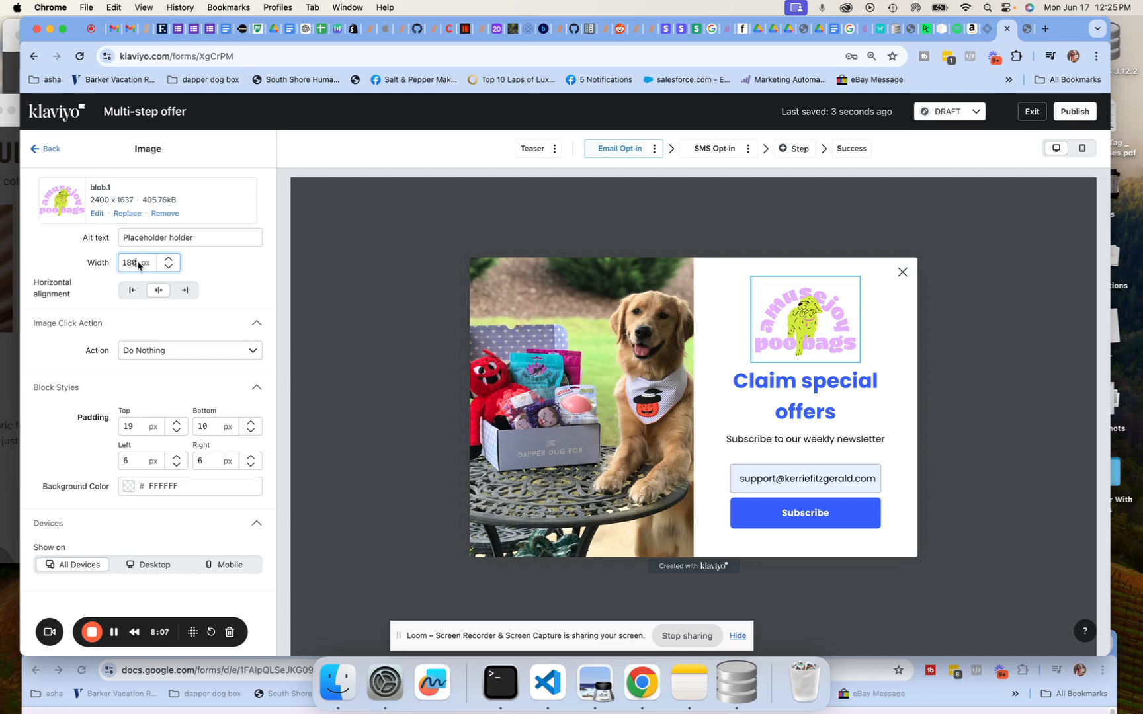
{"action": "key", "text": "BackSpace"}
{"action": "key", "text": "BackSpace"}
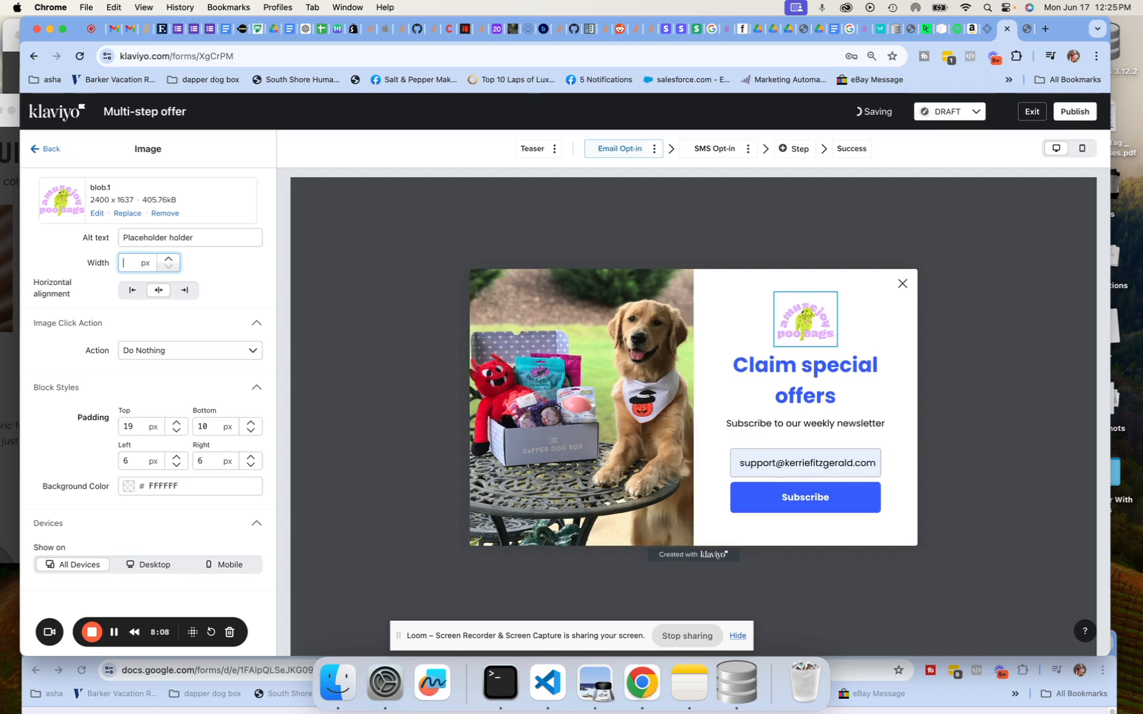
{"action": "type", "text": "99"}
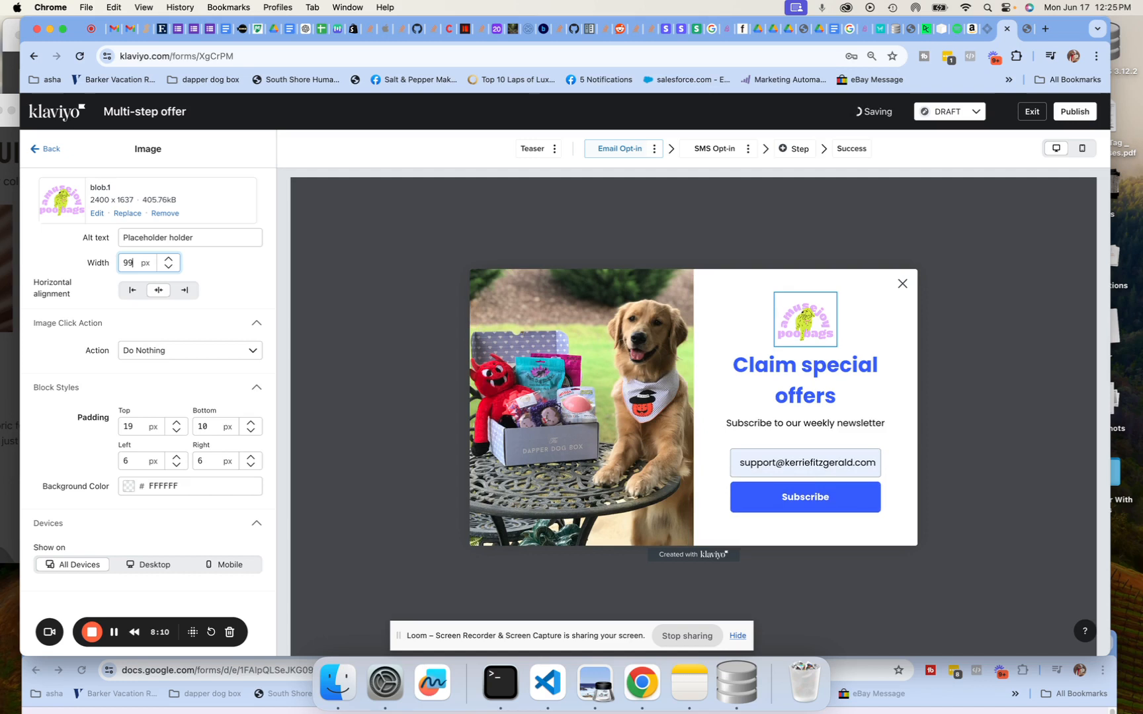
{"action": "left_click", "coordinate": [257, 255]}
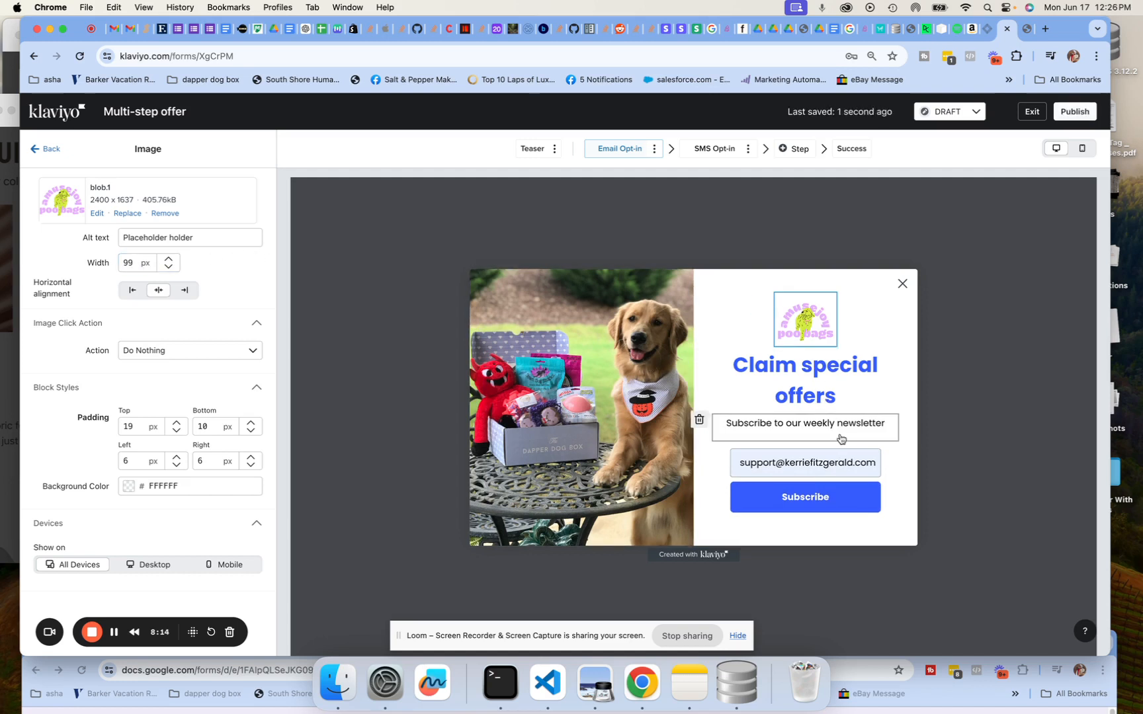
Compare the headline with the SKIMS screenshot in Preview and replace the "Claim special offers" text with "15% OFF"
{"action": "left_click", "coordinate": [828, 377]}
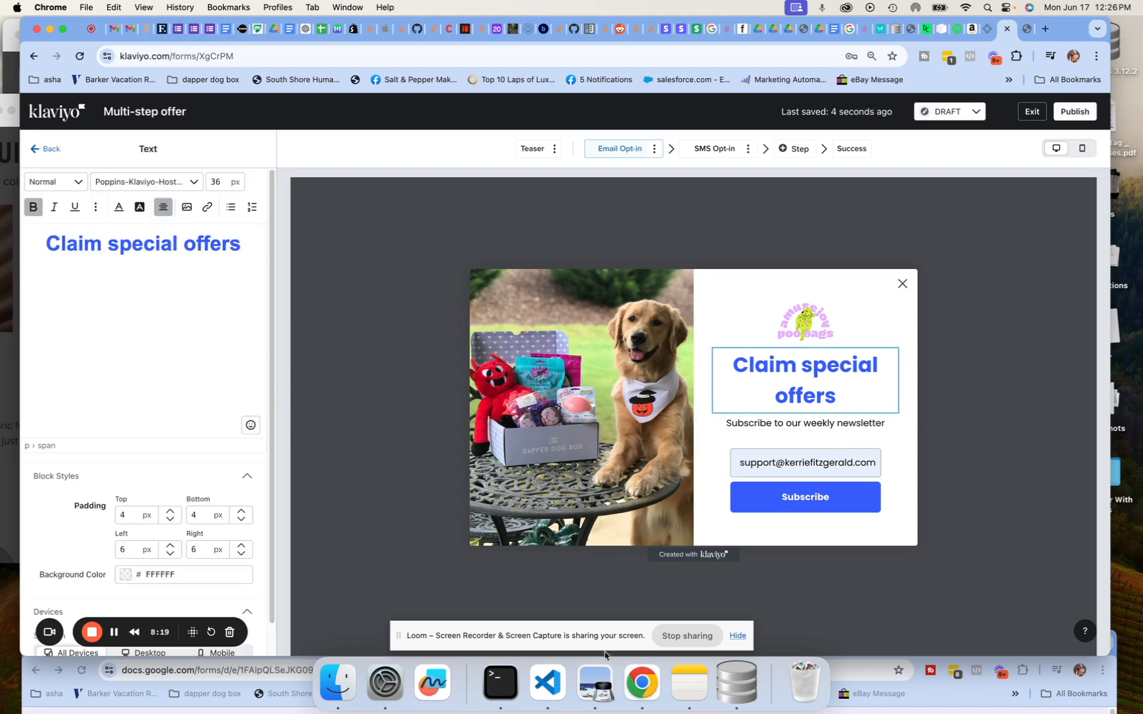
{"action": "left_click", "coordinate": [609, 695]}
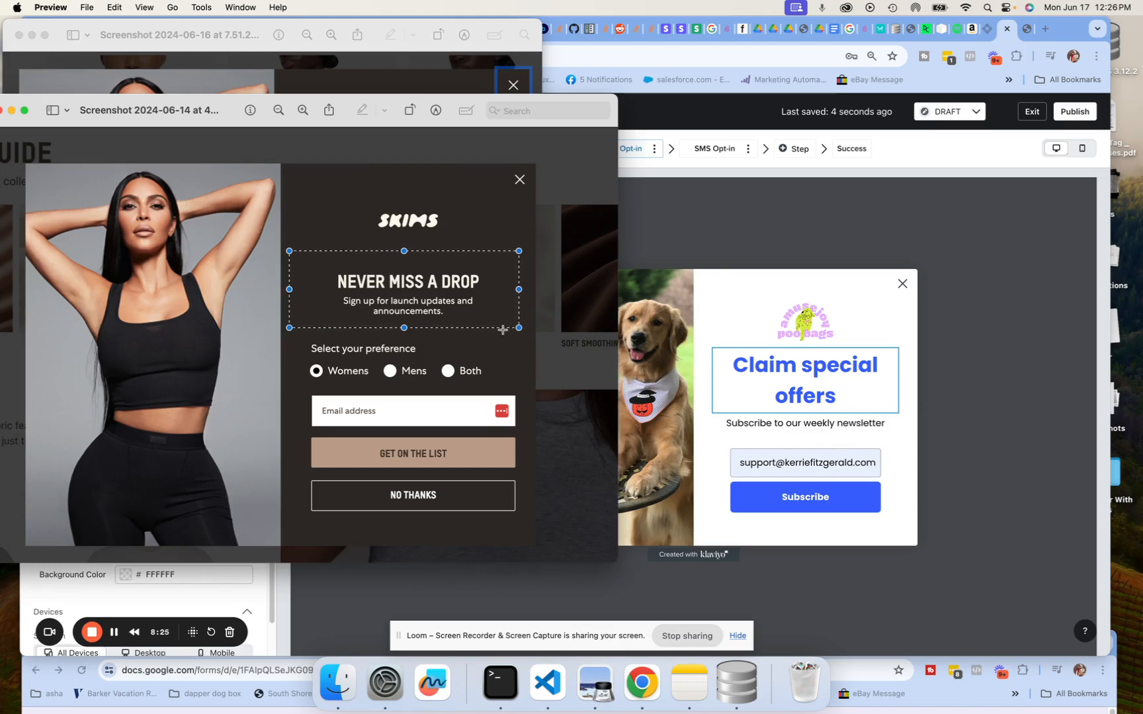
{"action": "left_click", "coordinate": [828, 392]}
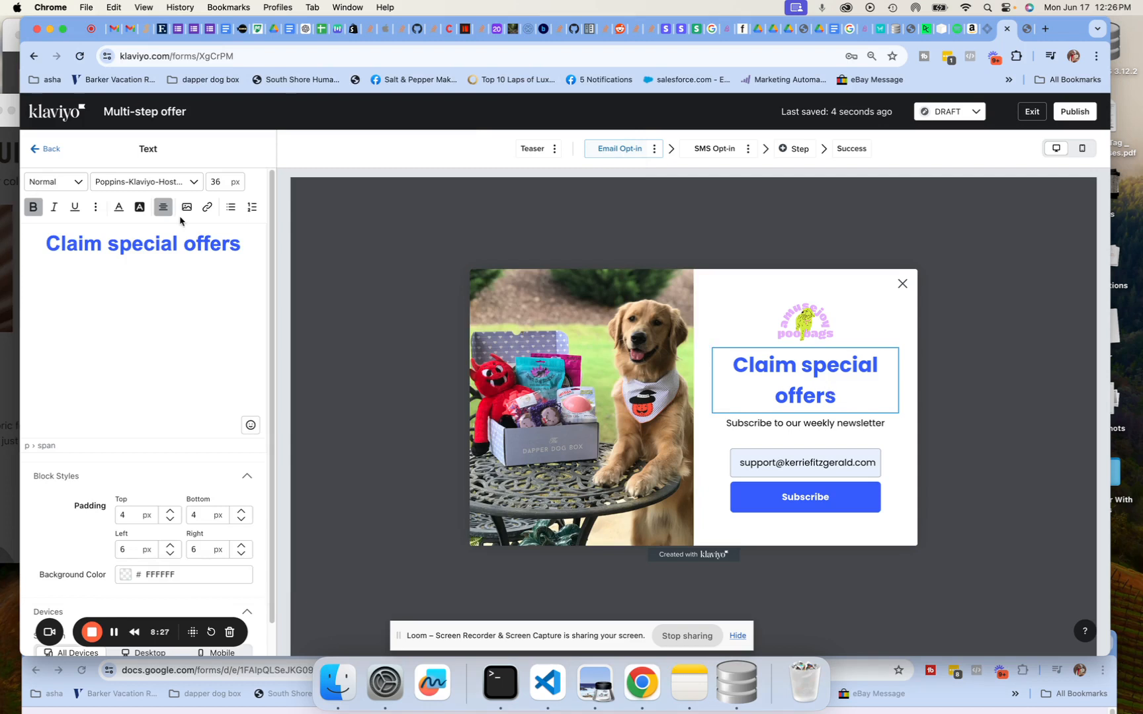
{"action": "left_click_drag", "start_coordinate": [236, 243], "coordinate": [57, 229]}
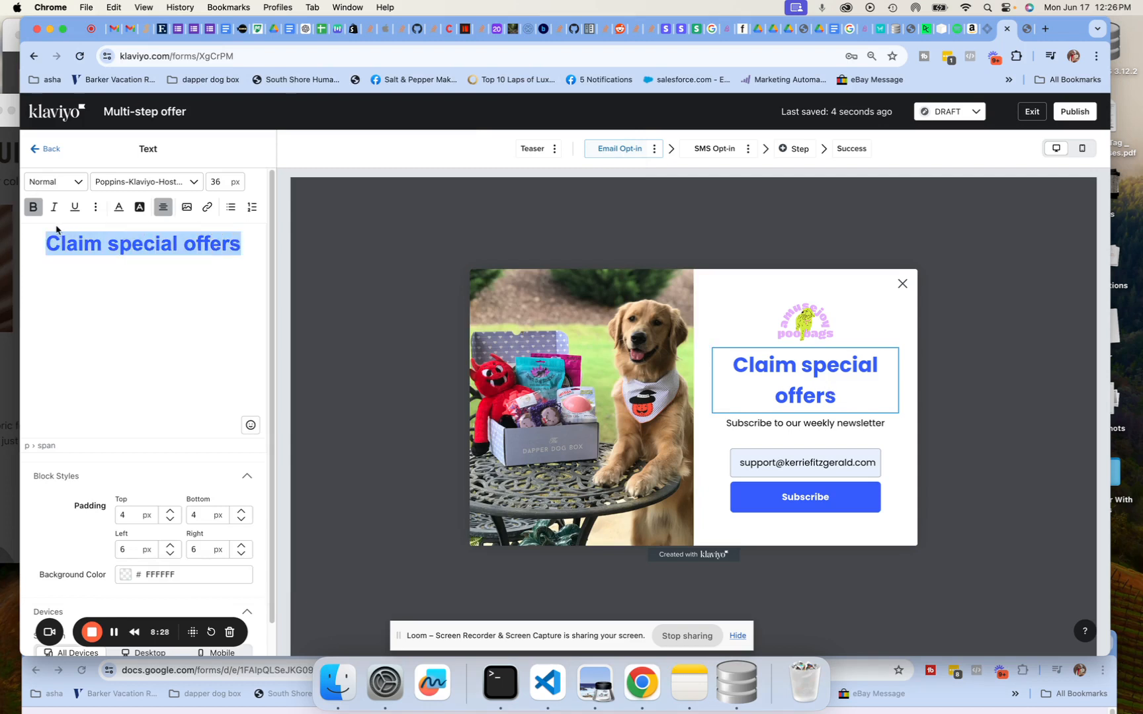
{"action": "type", "text": "15% odd"}
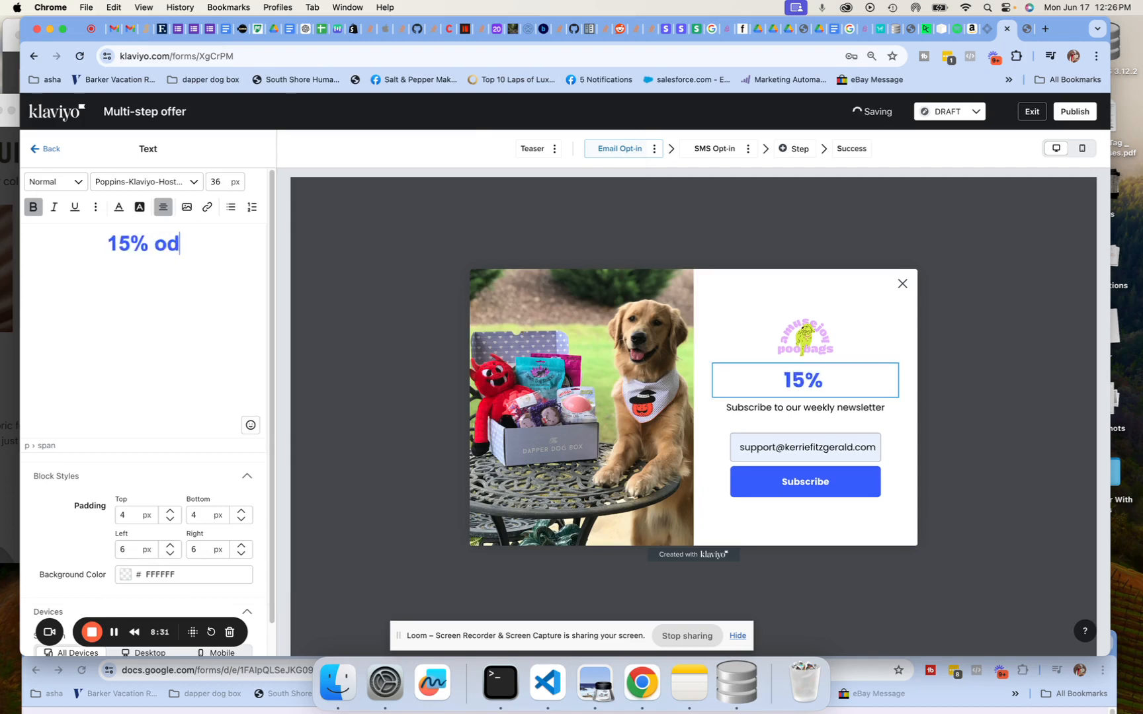
{"action": "key", "text": "BackSpace"}
{"action": "key", "text": "BackSpace"}
{"action": "key", "text": "BackSpace"}
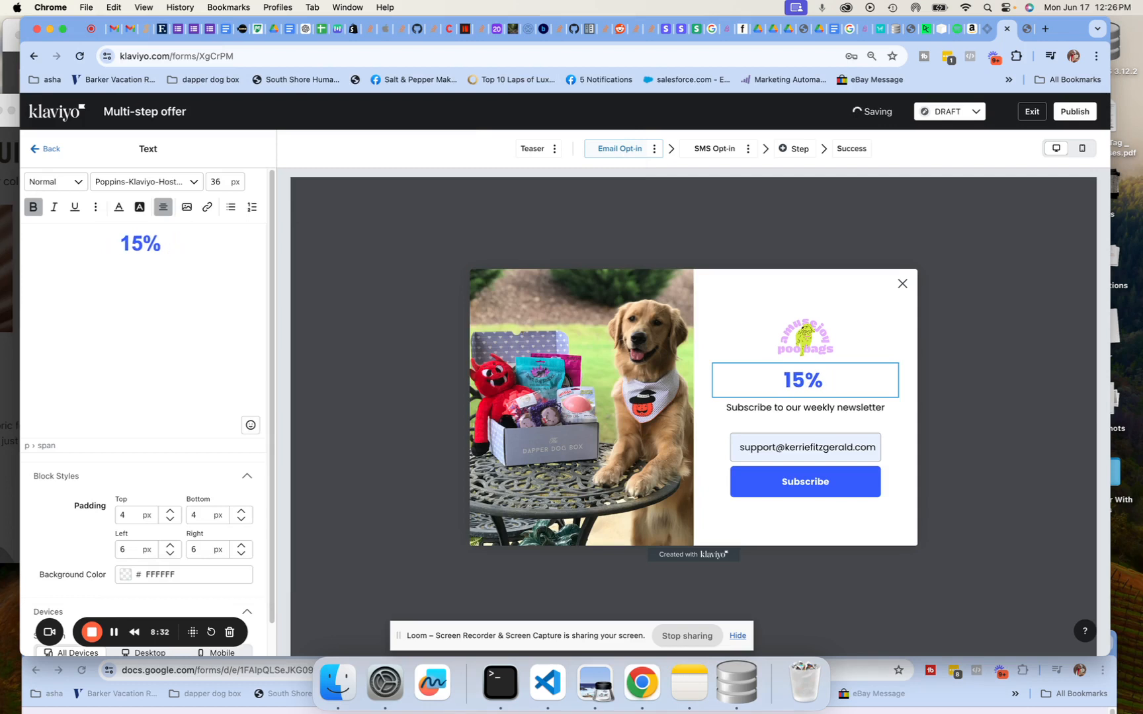
{"action": "type", "text": "OFF"}
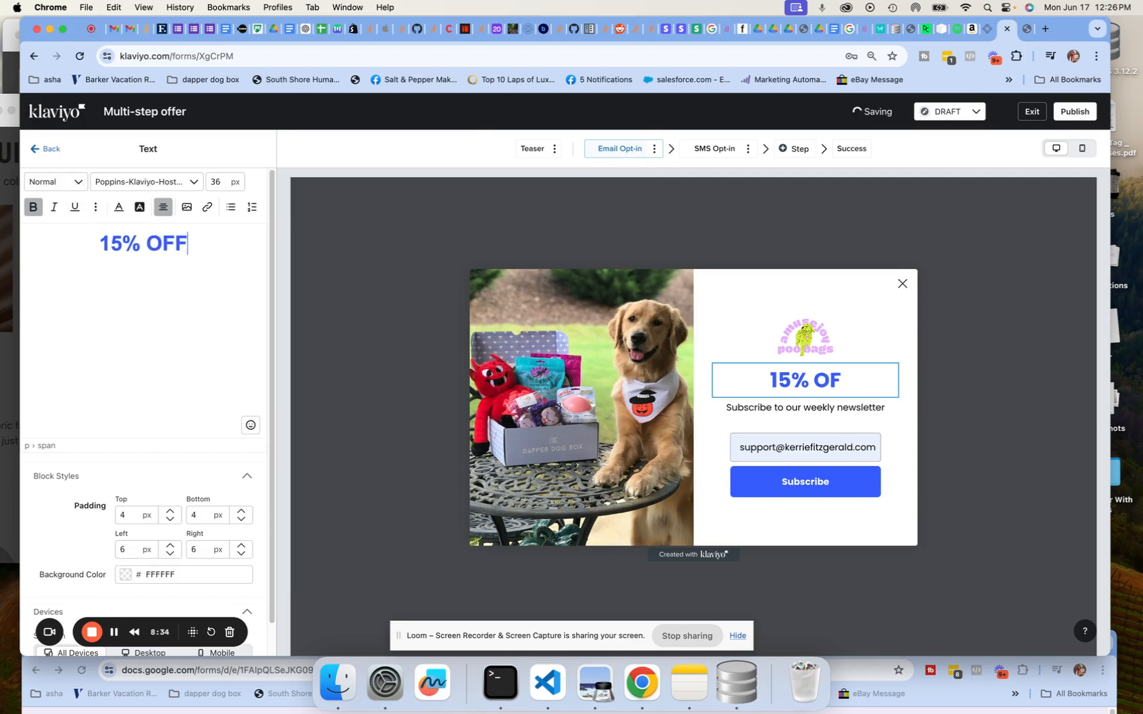
Change the text color of the "15% OFF" headline to black (000000)
{"action": "left_click_drag", "start_coordinate": [195, 241], "coordinate": [98, 242]}
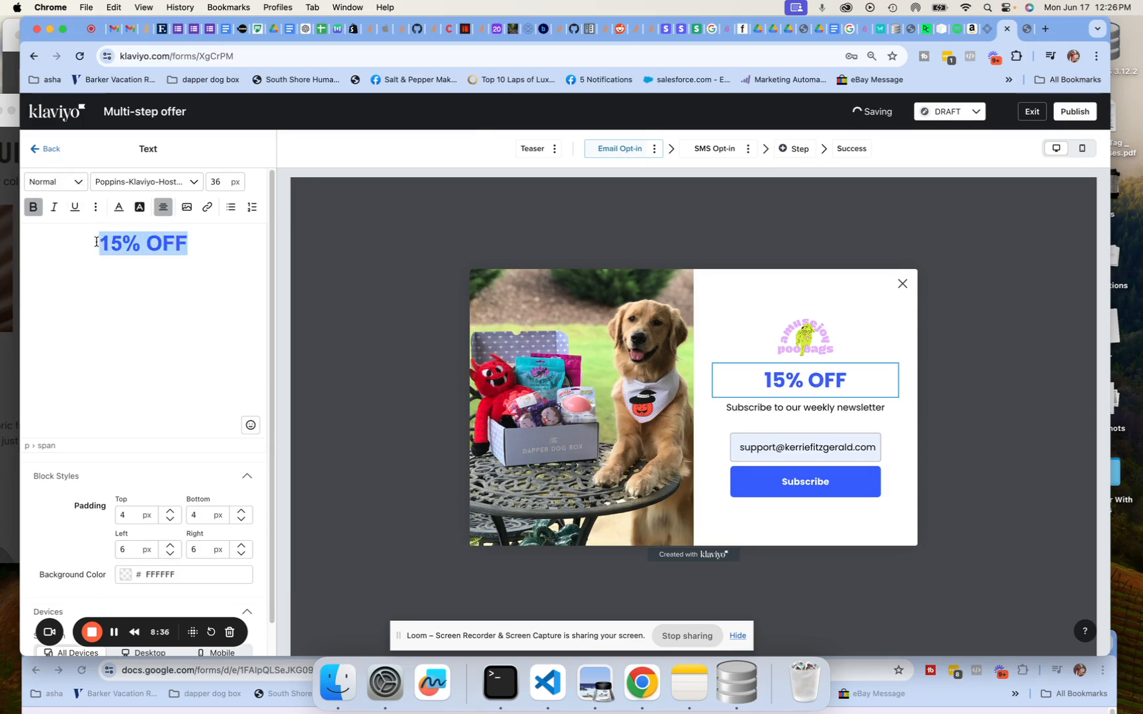
{"action": "left_click", "coordinate": [119, 208]}
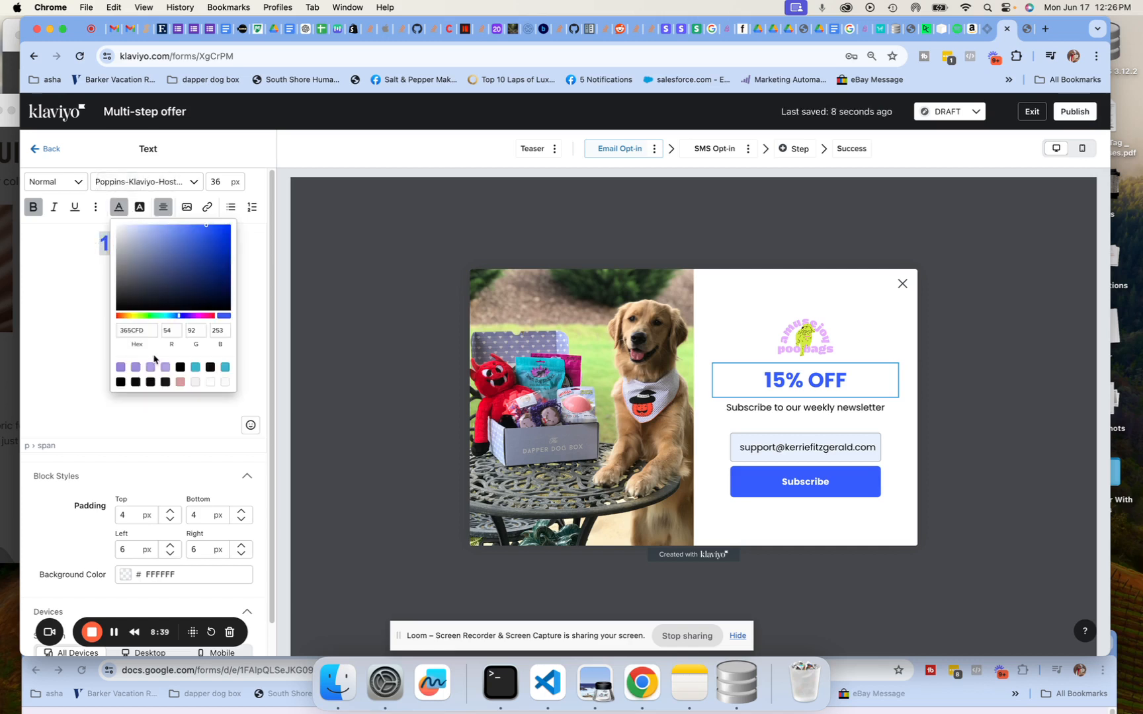
{"action": "left_click", "coordinate": [120, 382]}
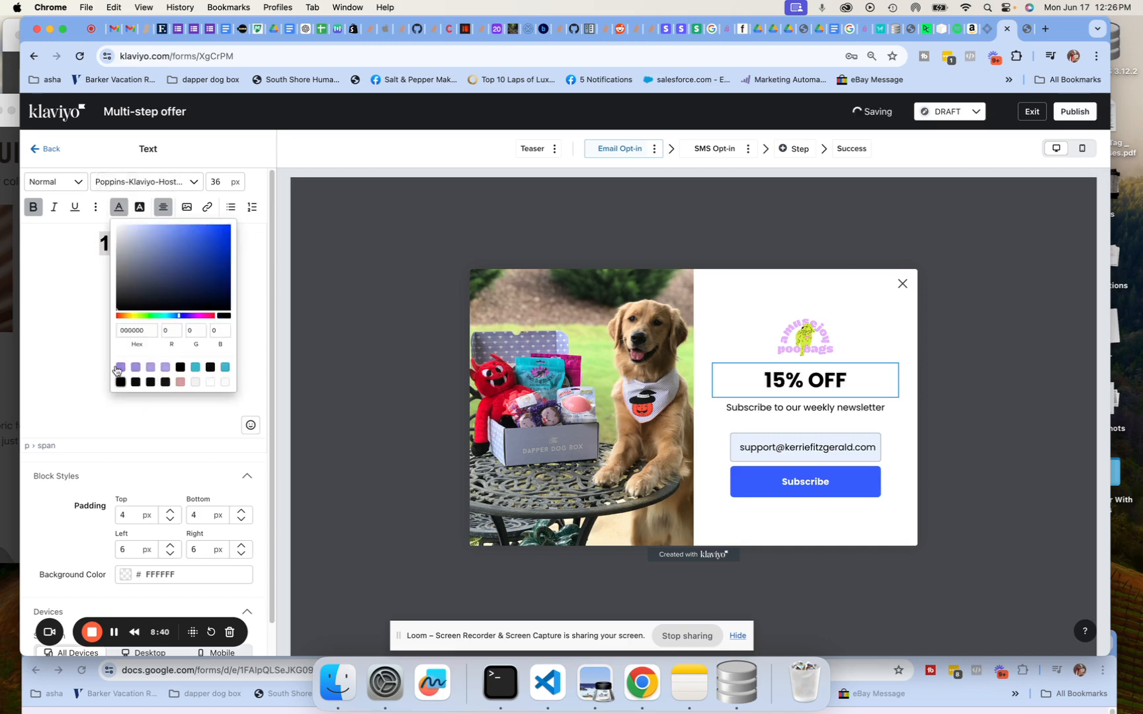
{"action": "left_click", "coordinate": [123, 182]}
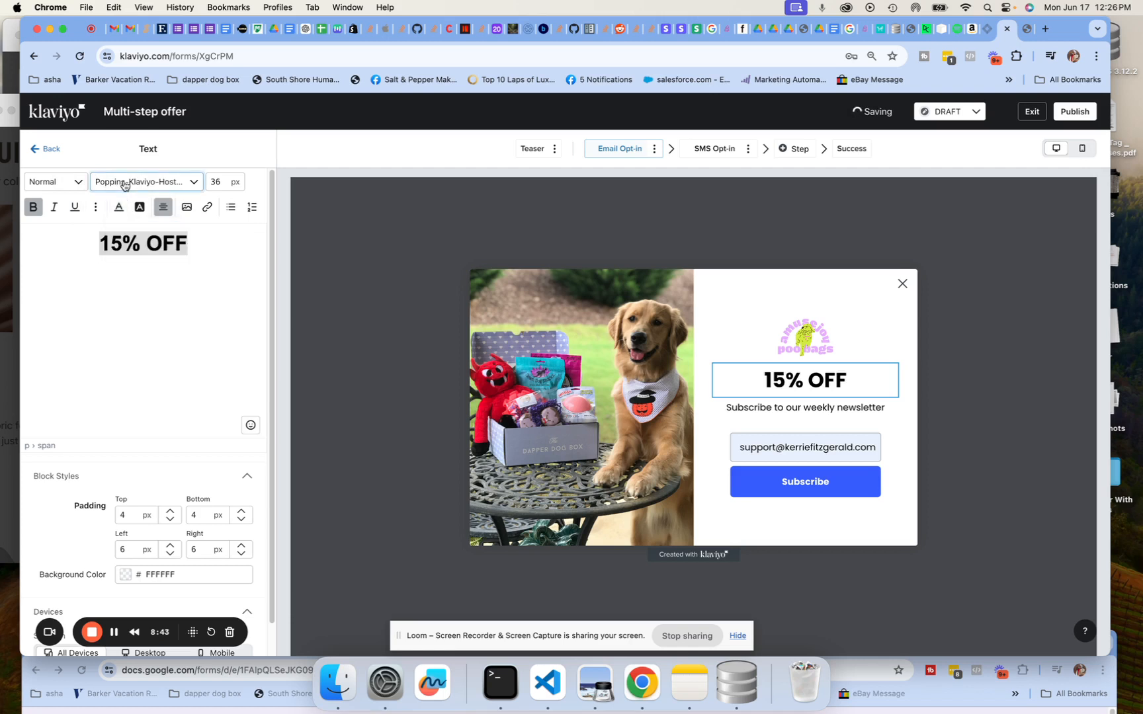
{"action": "left_click", "coordinate": [32, 236]}
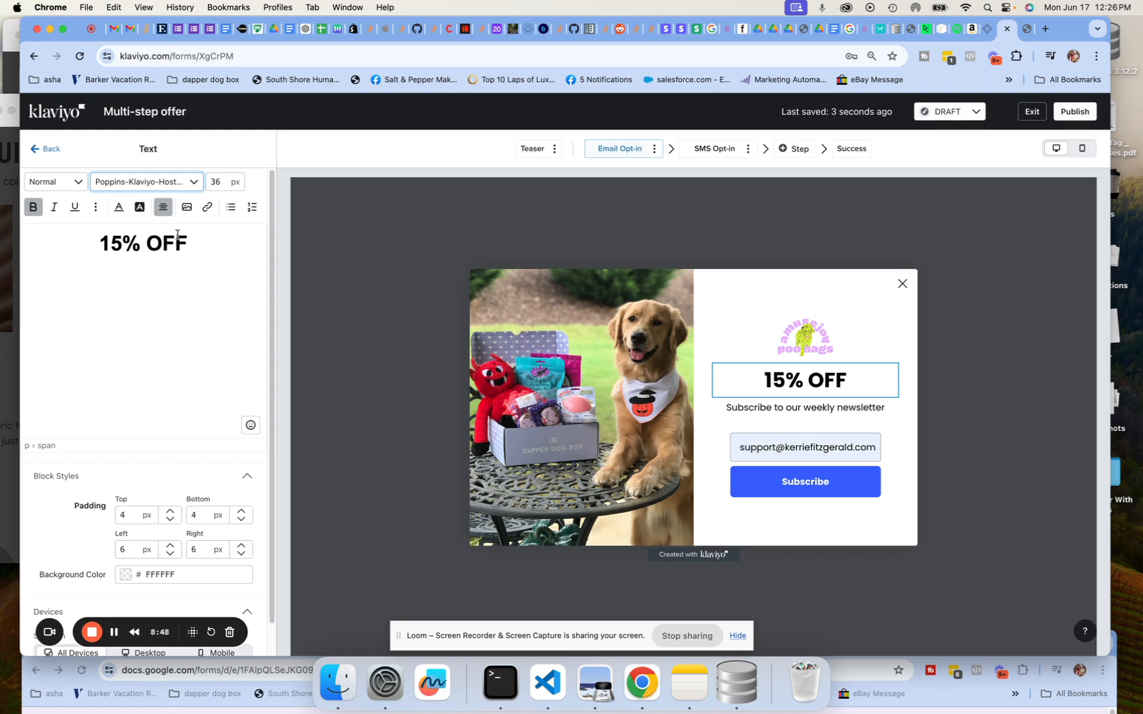
{"action": "left_click", "coordinate": [121, 292]}
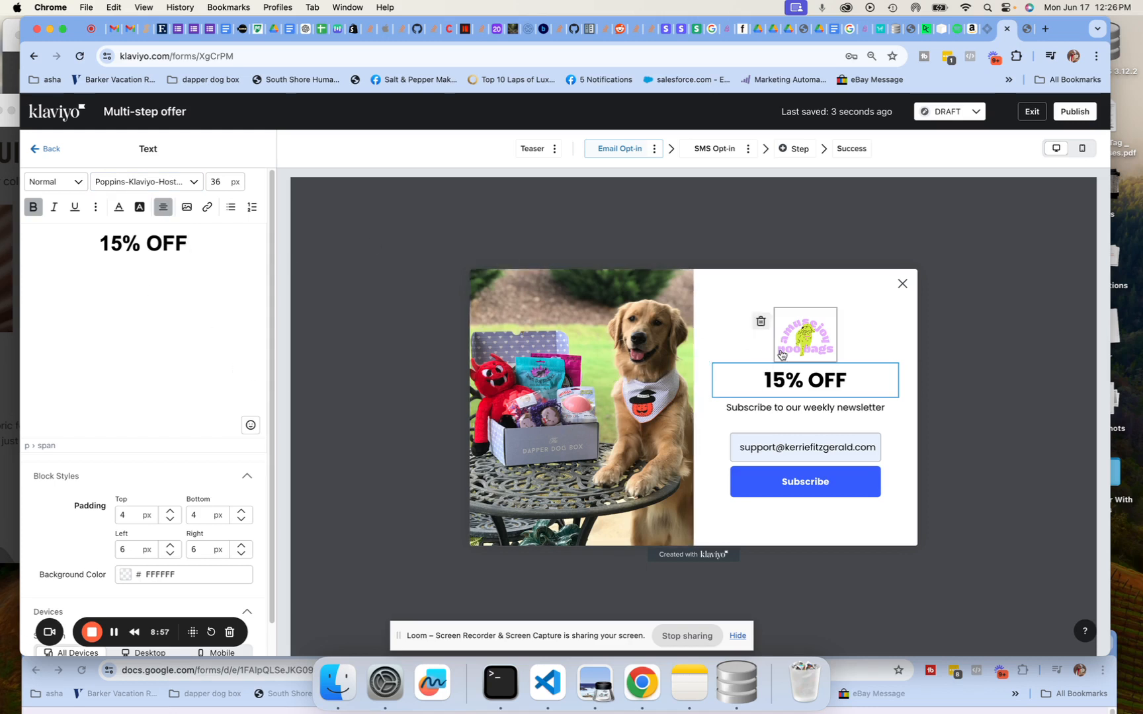
Extend the headline so that it reads "15% OFF your first order"
{"action": "left_click", "coordinate": [231, 240]}
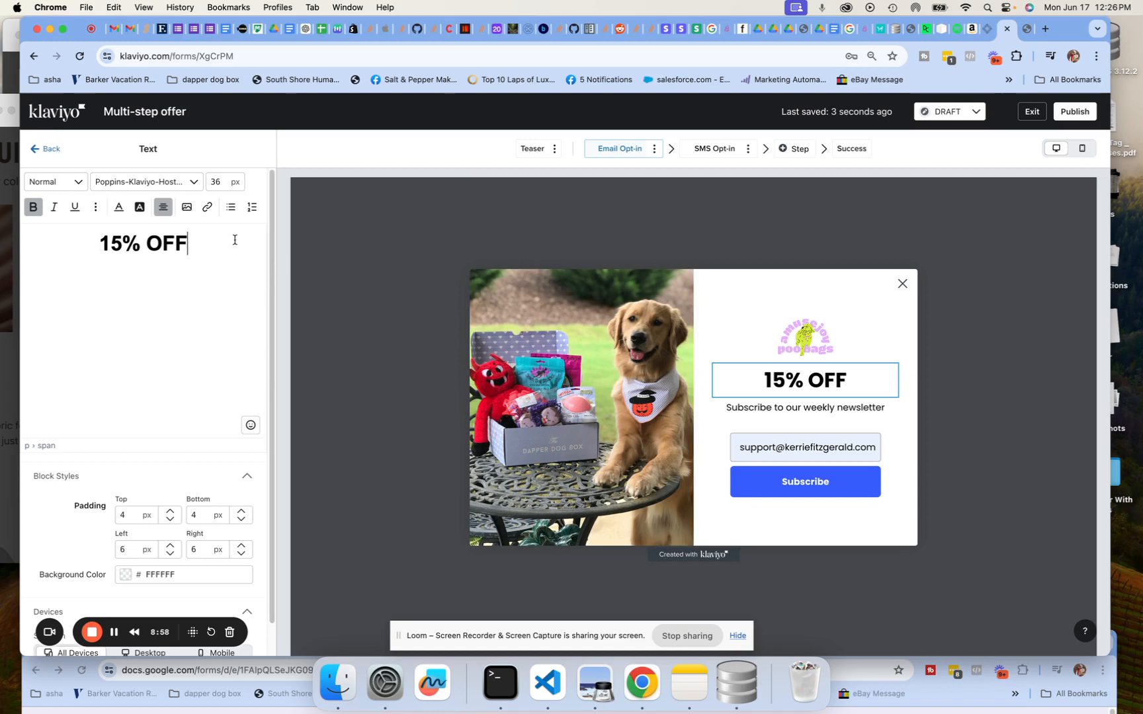
{"action": "type", "text": "your first order"}
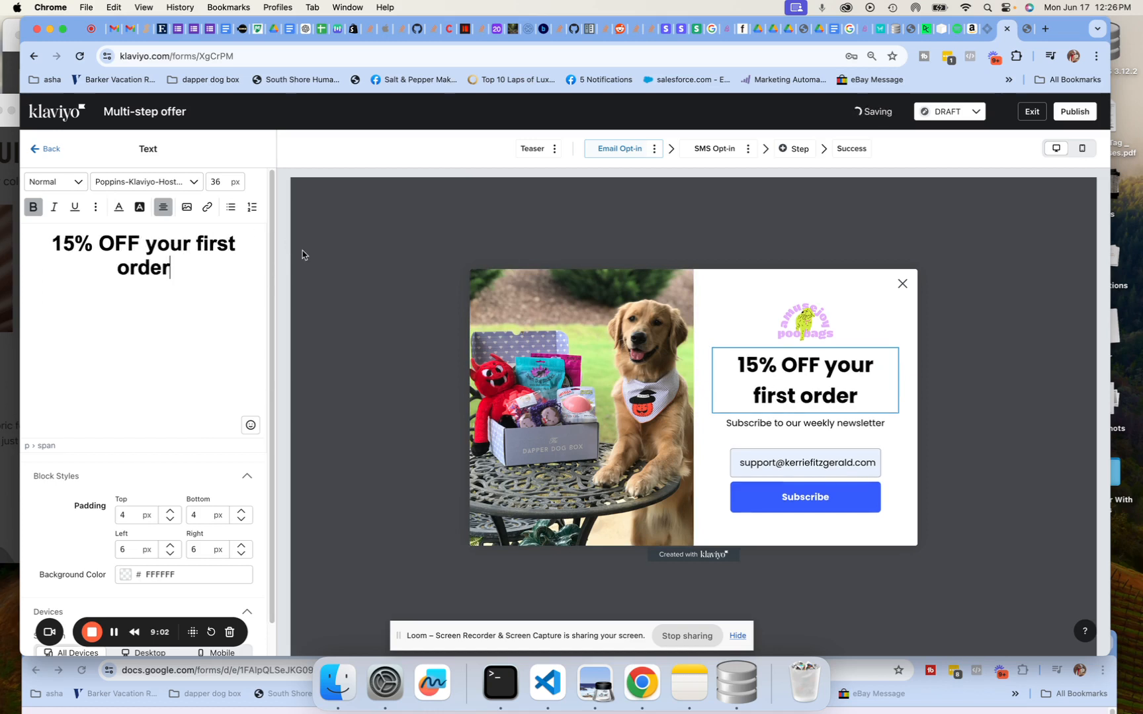
{"action": "scroll", "coordinate": [271, 316], "scroll_direction": "down", "scroll_amount": 1}
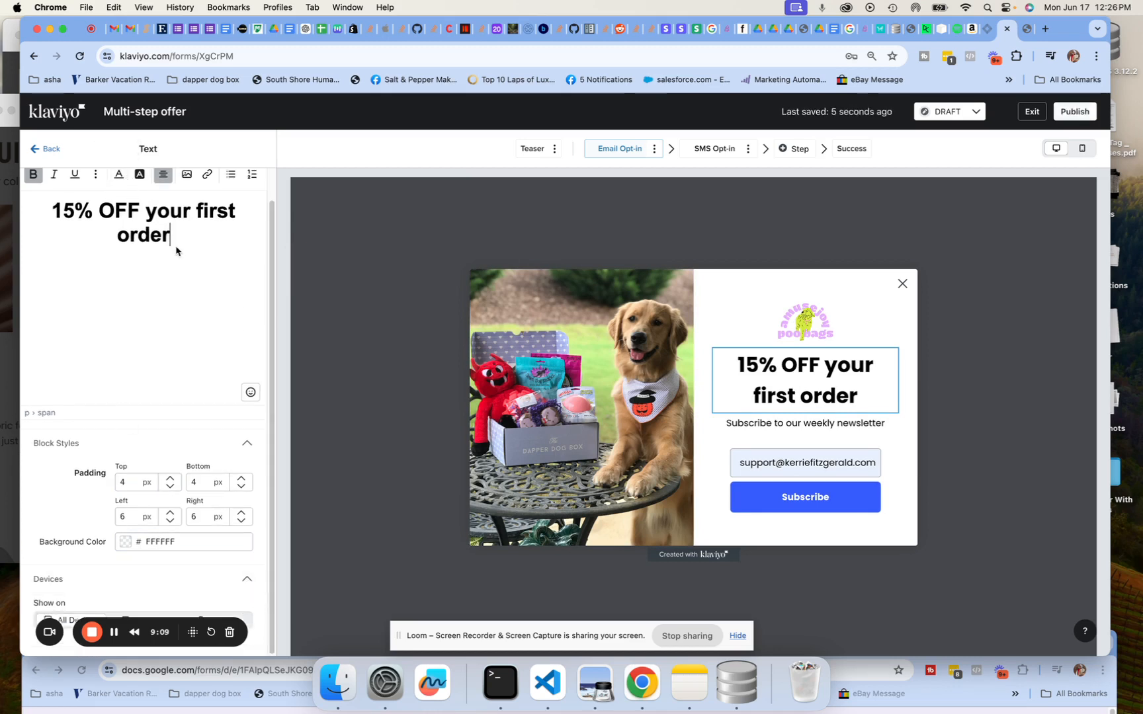
{"action": "left_click_drag", "start_coordinate": [48, 206], "coordinate": [212, 245]}
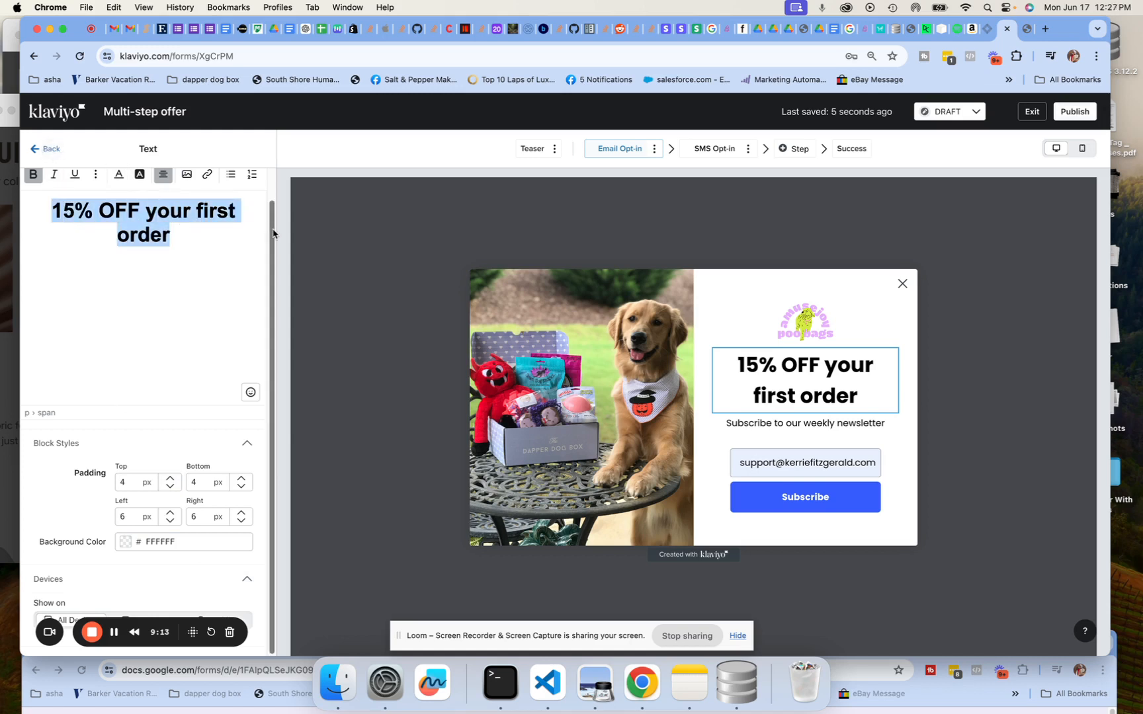
{"action": "scroll", "coordinate": [270, 233], "scroll_direction": "up", "scroll_amount": 2}
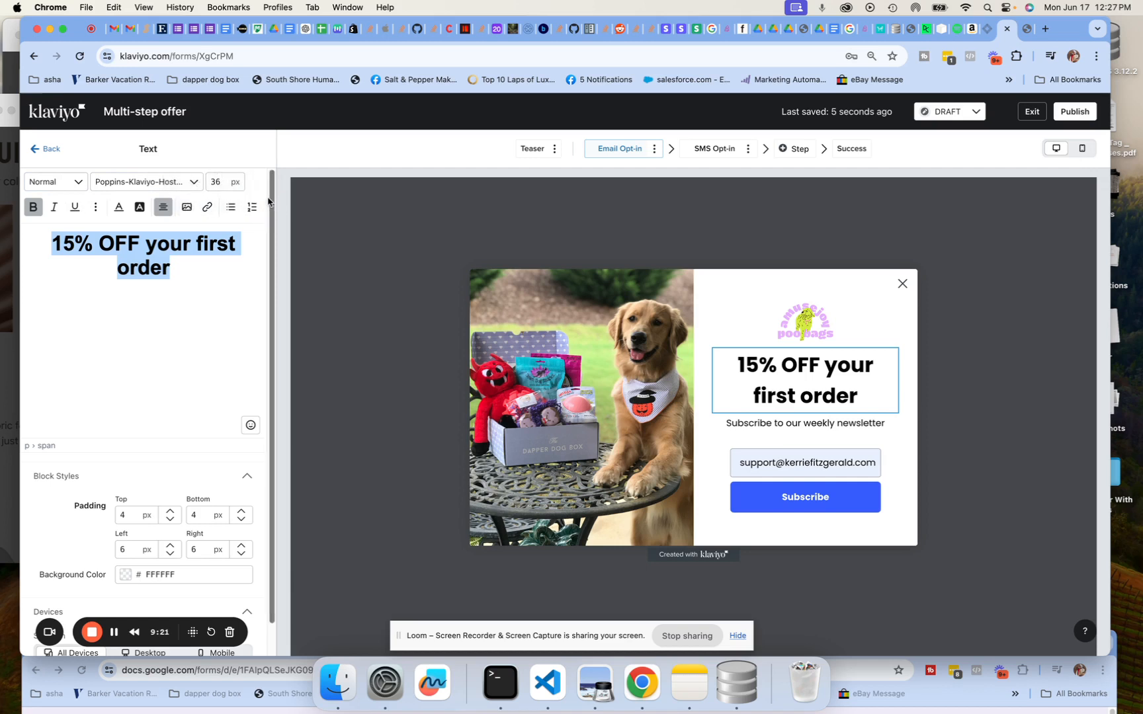
{"action": "scroll", "coordinate": [276, 298], "scroll_direction": "down", "scroll_amount": 2}
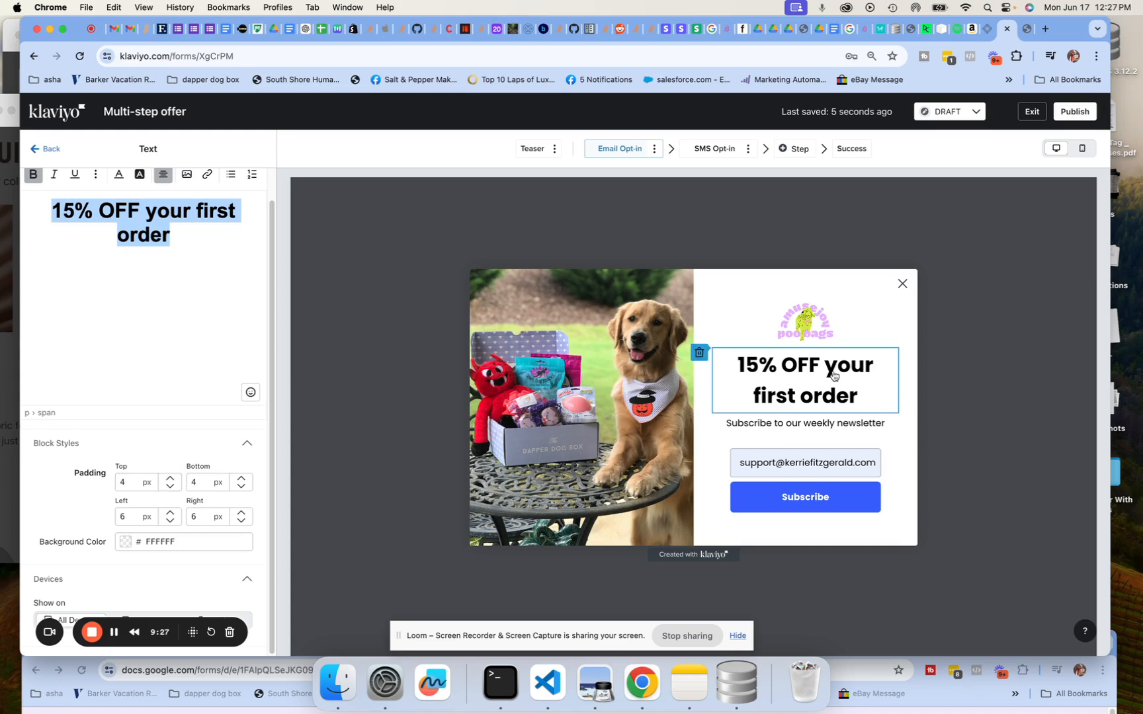
{"action": "left_click", "coordinate": [61, 284]}
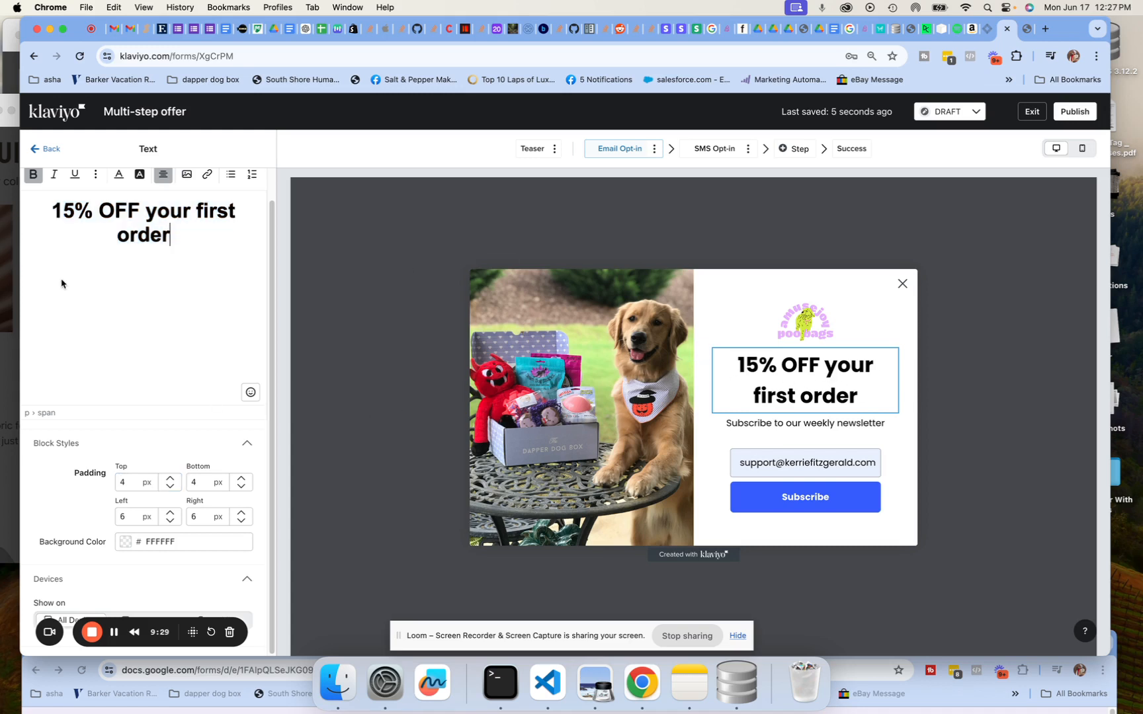
{"action": "left_click", "coordinate": [74, 445]}
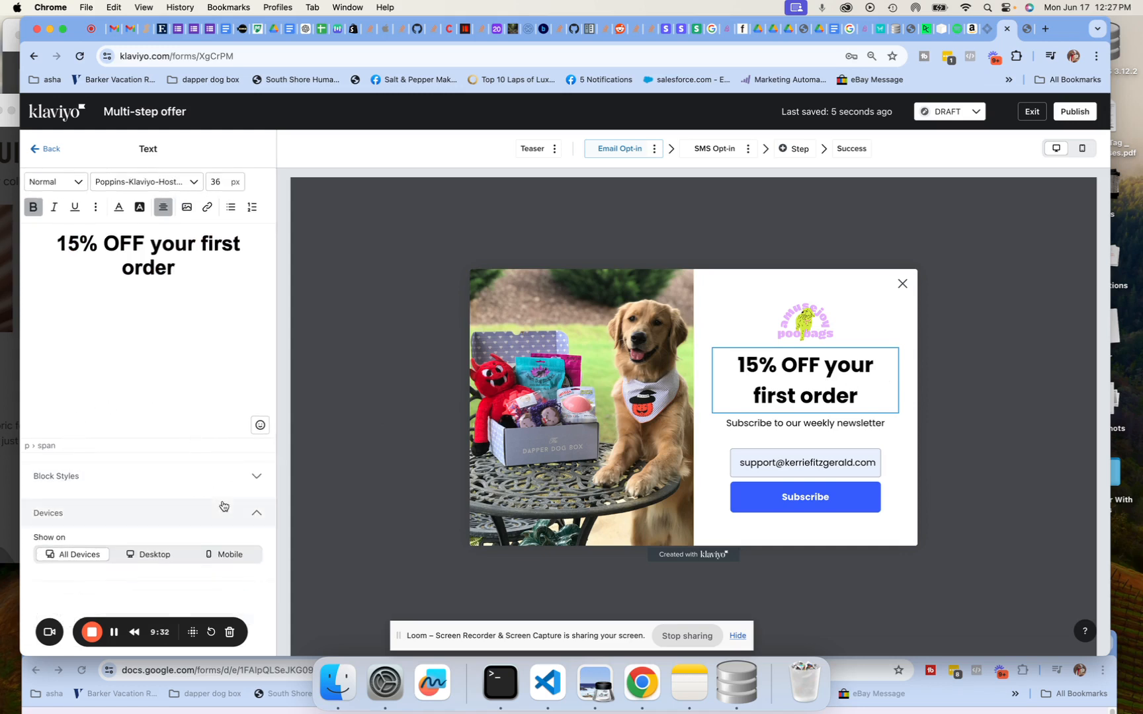
Replace the "Subscribe to our weekly newsletter" text with "Join our email list and get first dibbs on new product releases and 15% off your first order"
{"action": "left_click", "coordinate": [843, 426]}
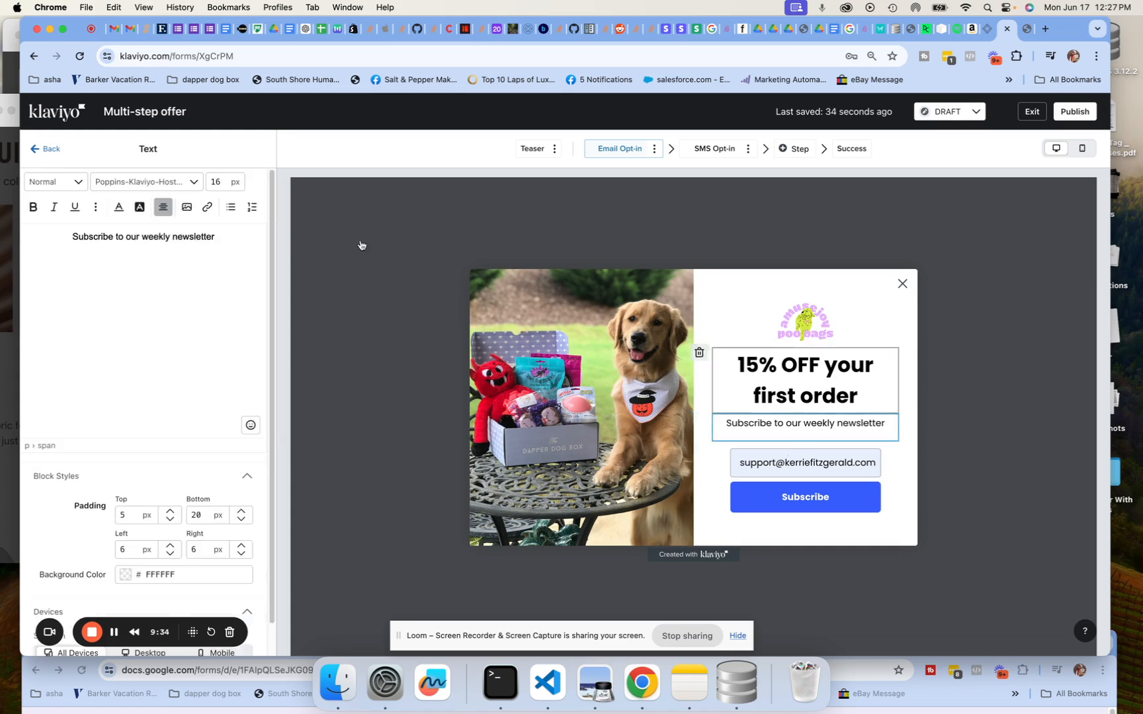
{"action": "left_click_drag", "start_coordinate": [218, 236], "coordinate": [60, 240]}
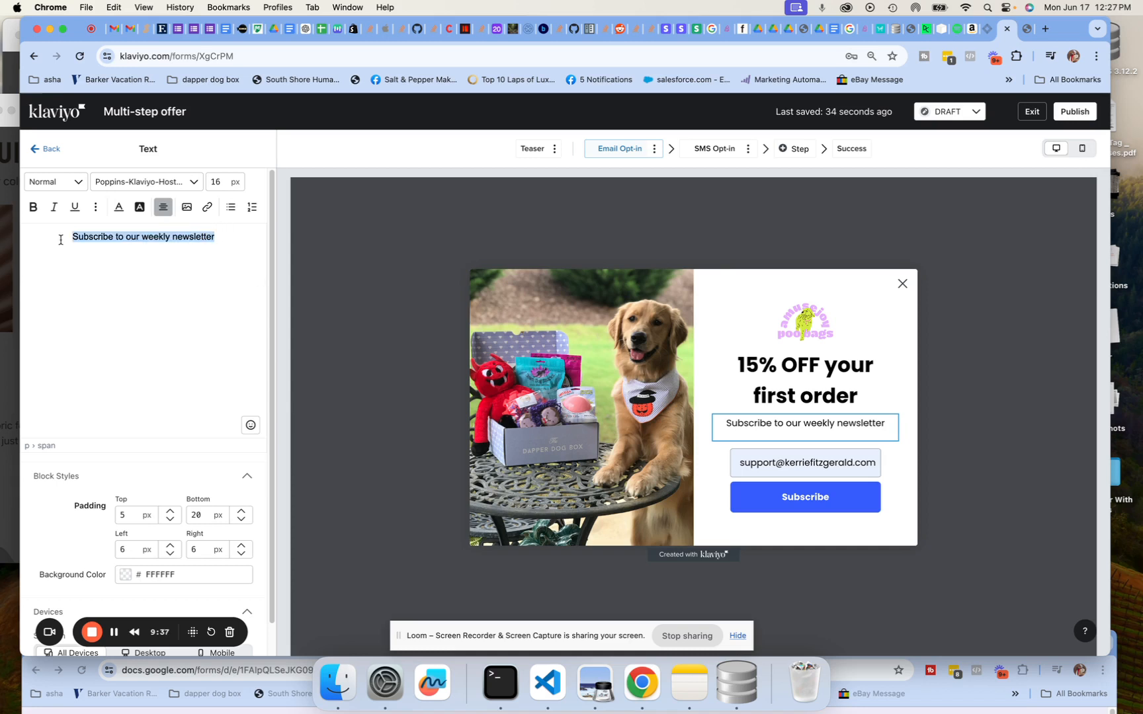
{"action": "type", "text": "Join our "}
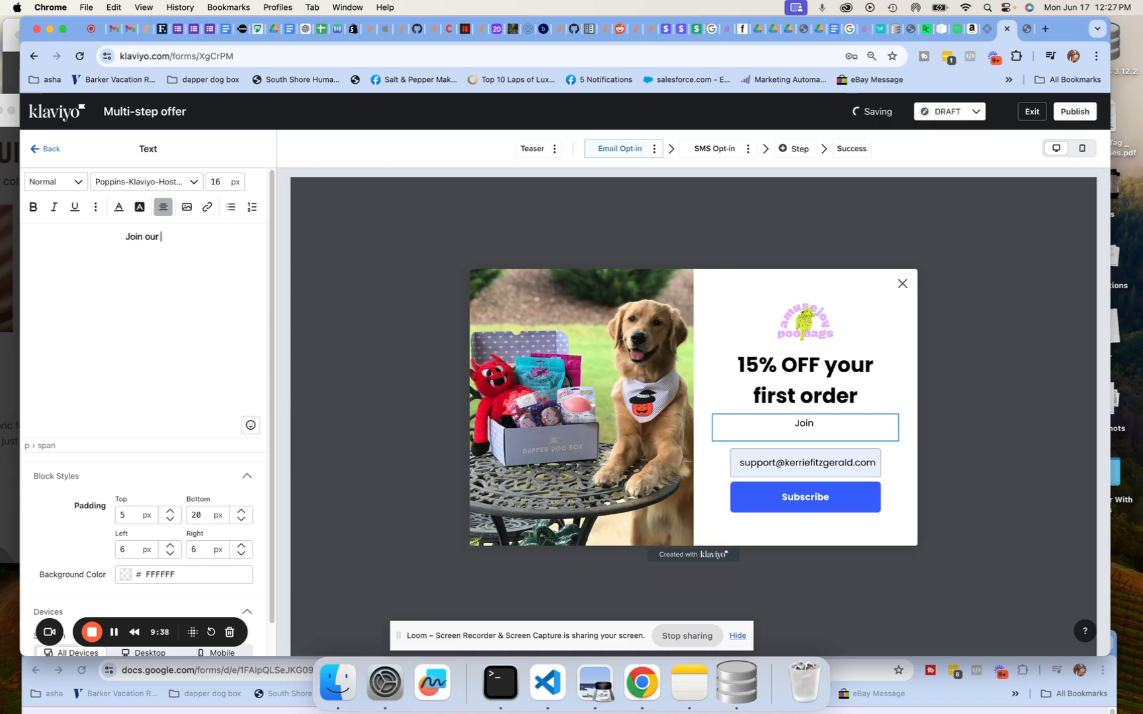
{"action": "type", "text": "email list and get"}
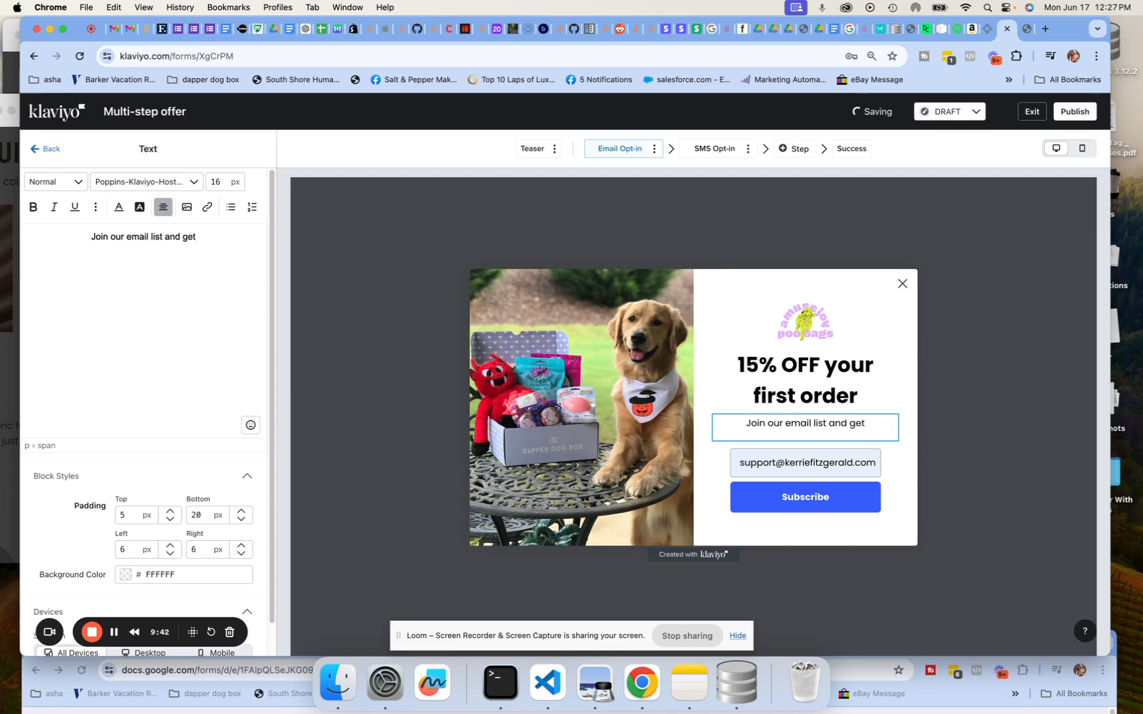
{"action": "type", "text": " first dibbs"}
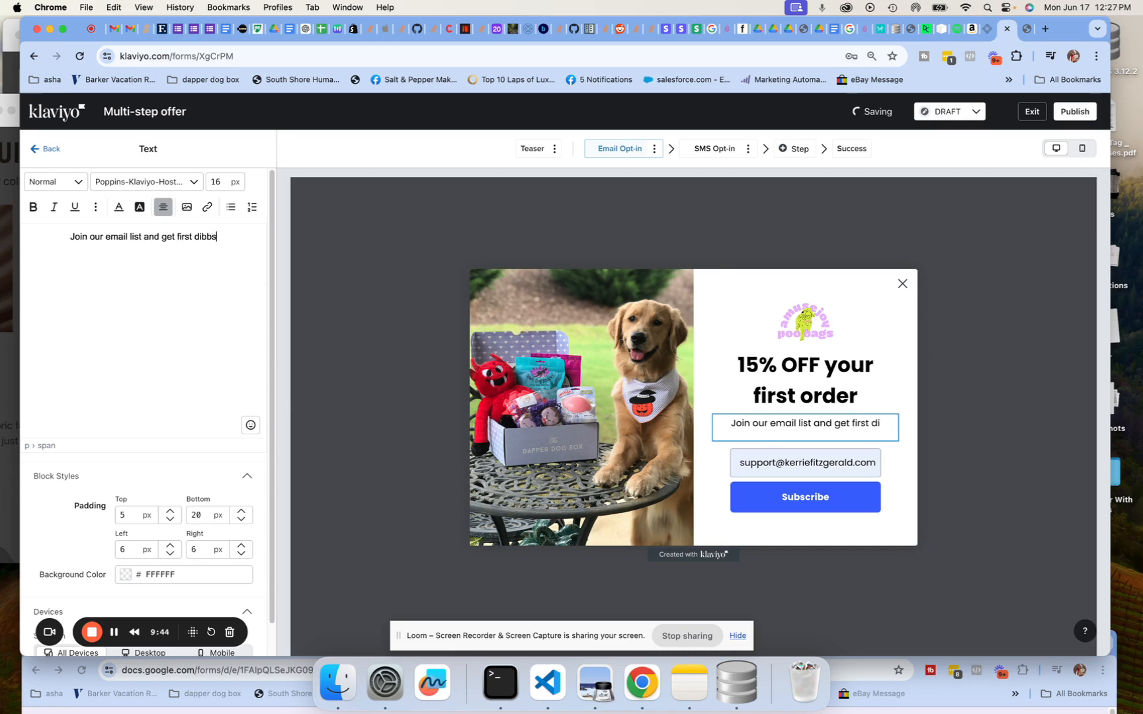
{"action": "type", "text": " on new product"}
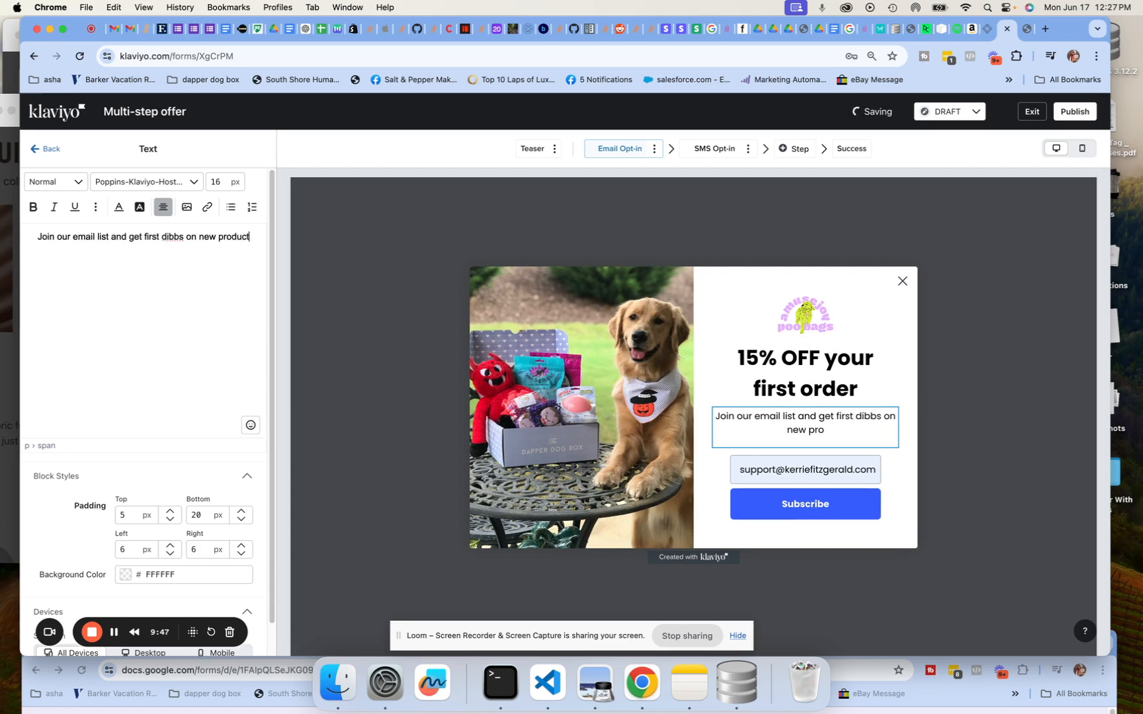
{"action": "type", "text": " releases "}
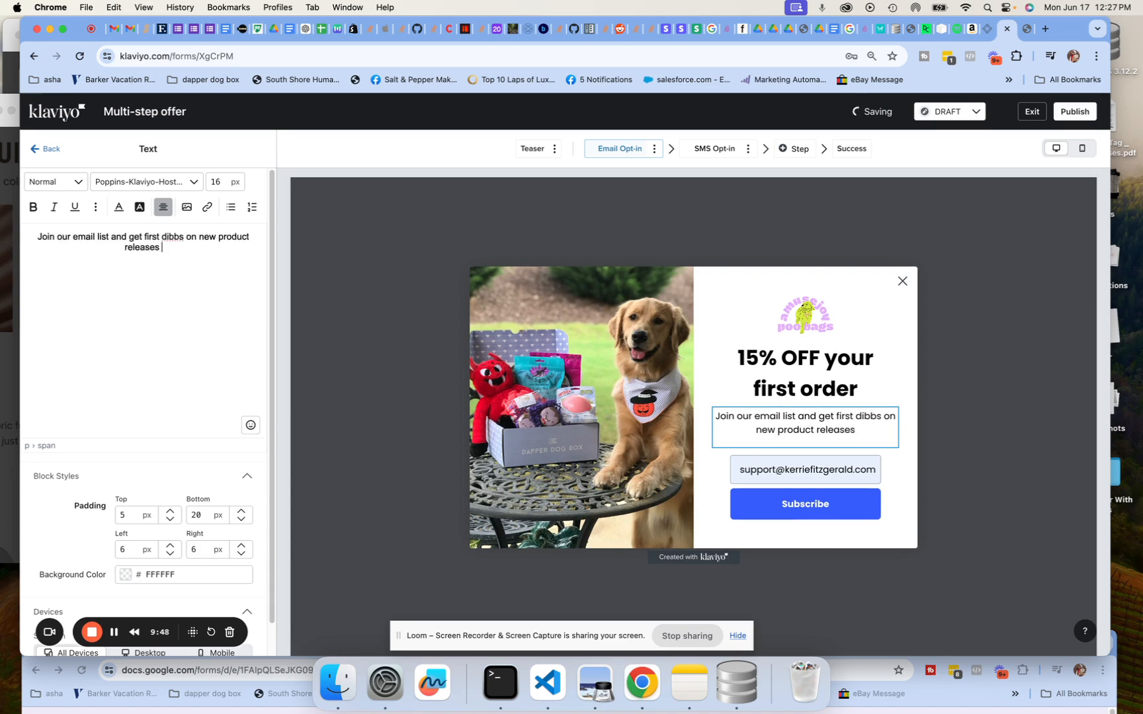
{"action": "type", "text": "and 15% of"}
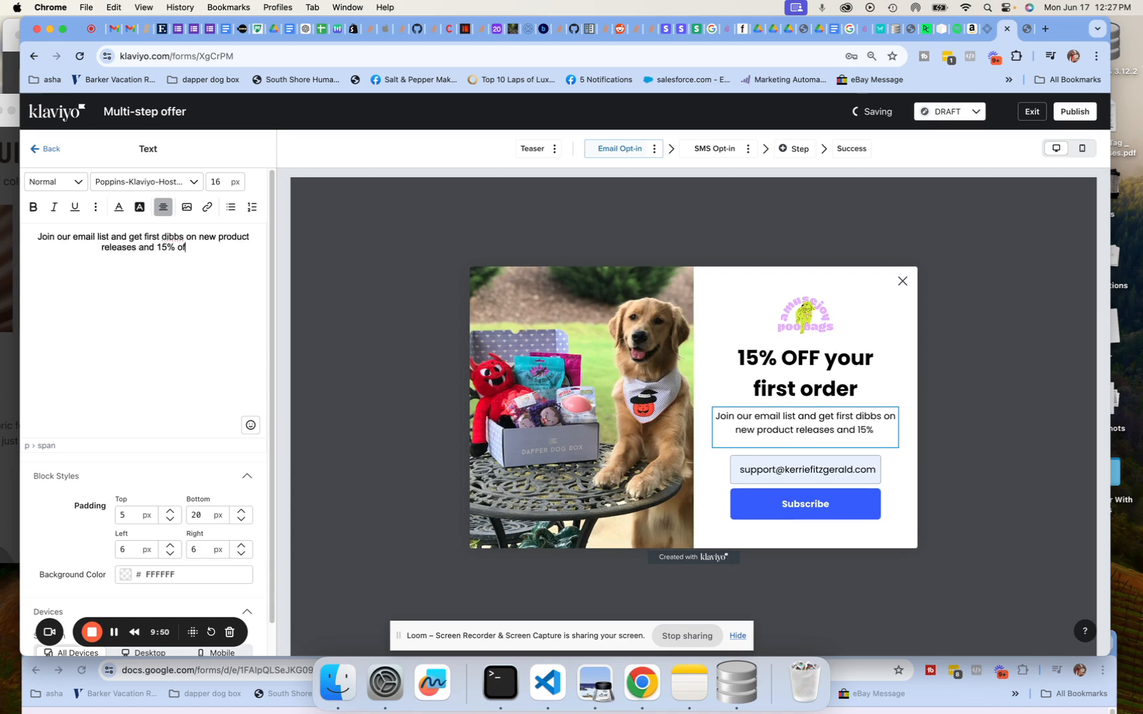
{"action": "type", "text": "f your first ord"}
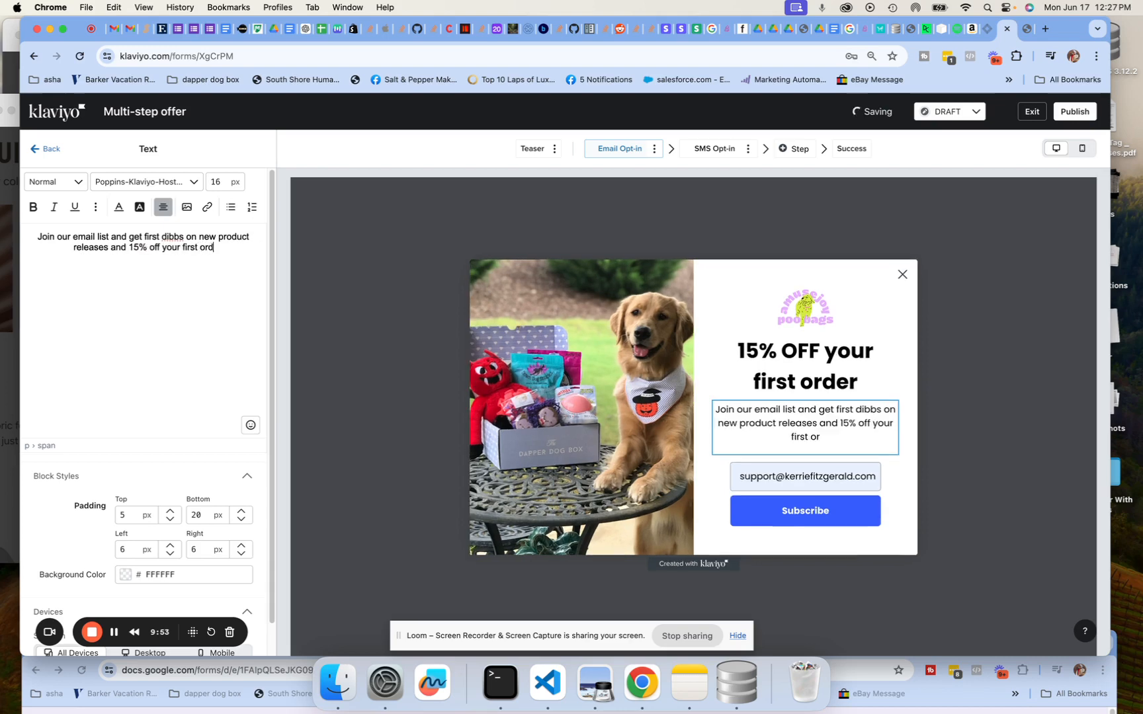
{"action": "type", "text": "er"}
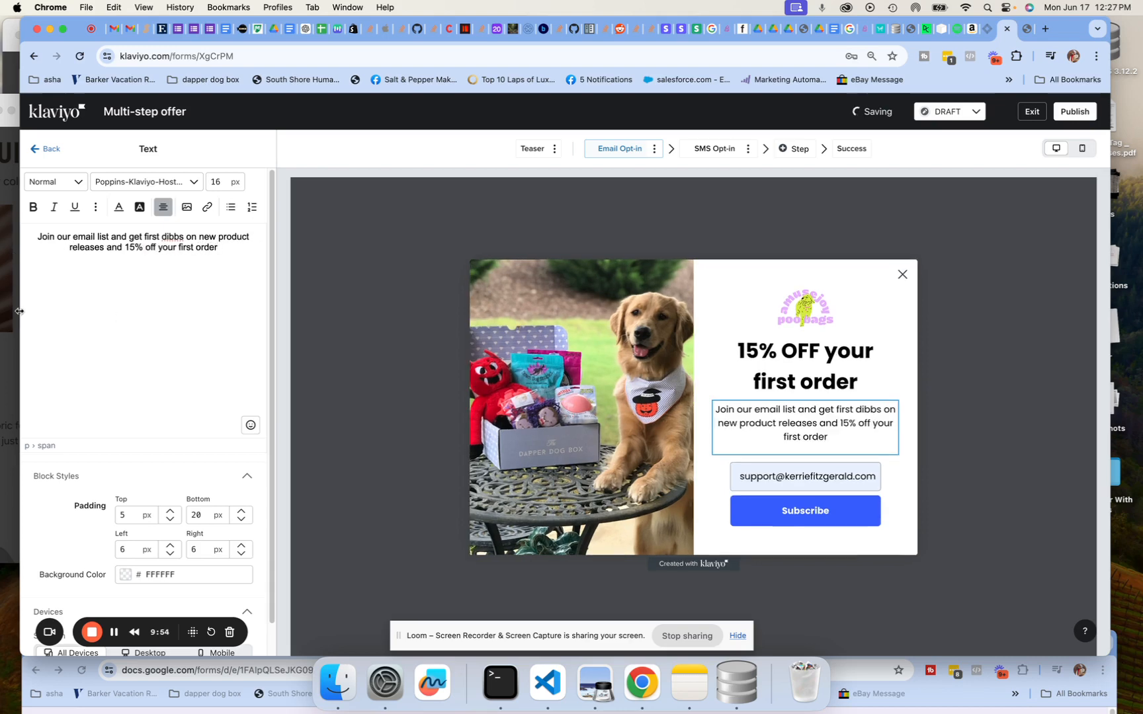
Check the SKIMS screenshot in Preview and rewrite the text below the headline as "Sign up for launch updates and announcements"
{"action": "left_click", "coordinate": [595, 685]}
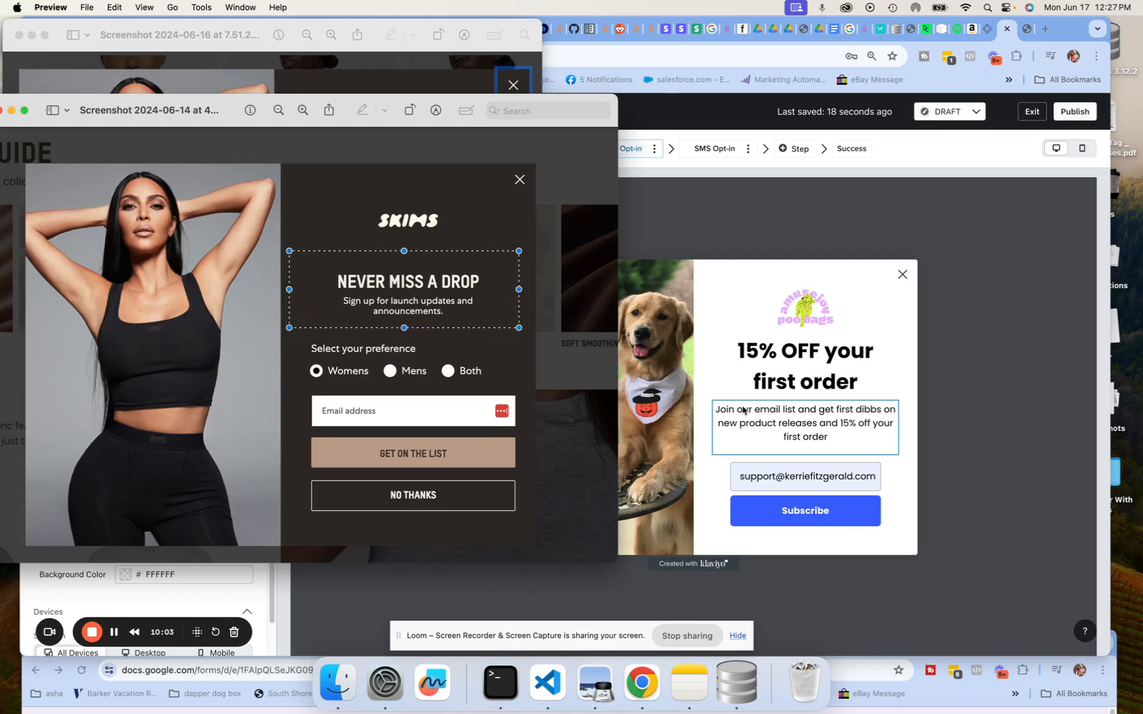
{"action": "left_click", "coordinate": [835, 438]}
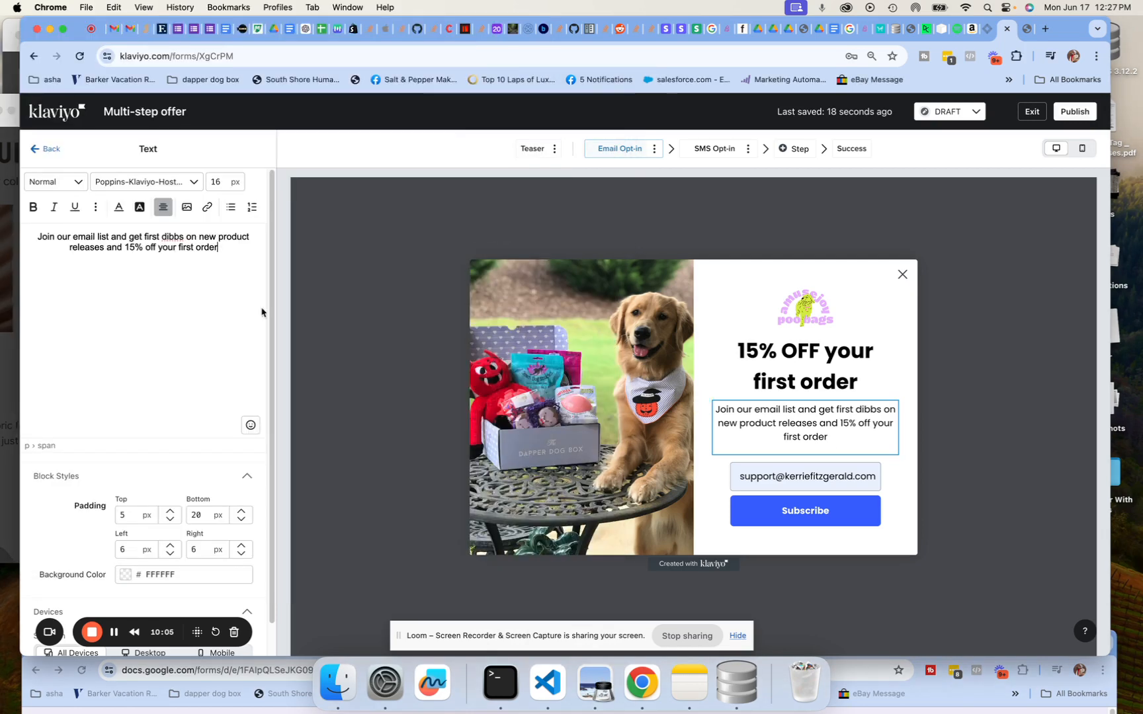
{"action": "left_click_drag", "start_coordinate": [225, 248], "coordinate": [162, 248]}
{"action": "left_click_drag", "start_coordinate": [77, 240], "coordinate": [23, 239]}
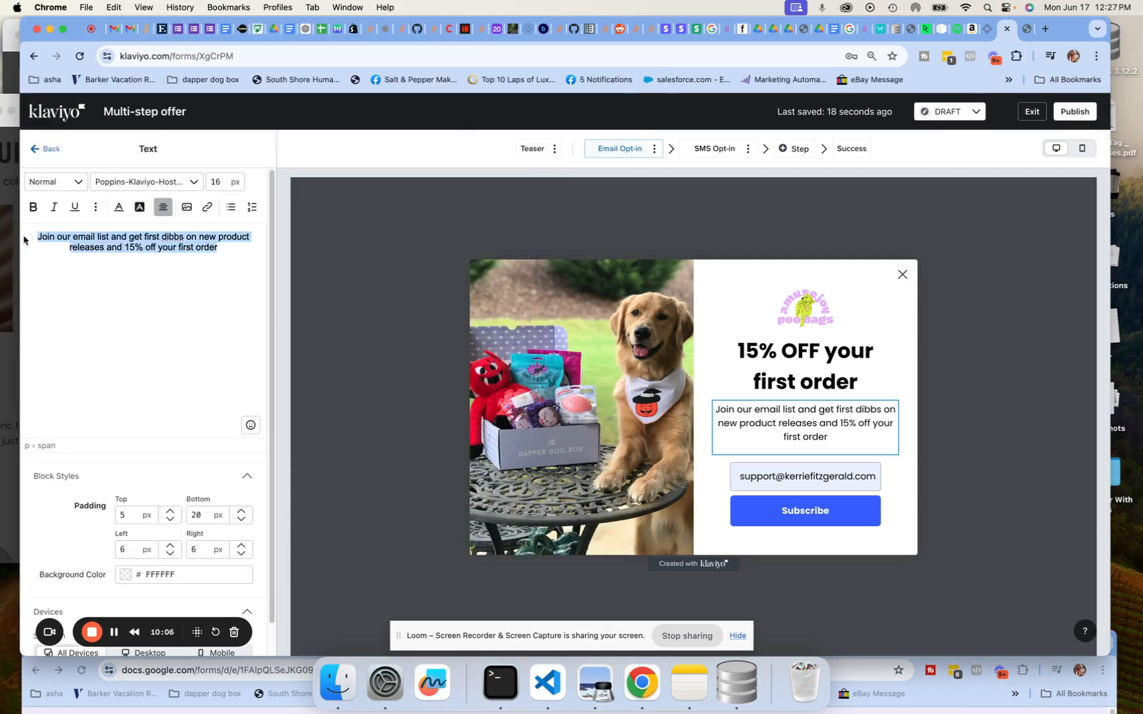
{"action": "key", "text": "BackSpace"}
{"action": "type", "text": "Sign up for "}
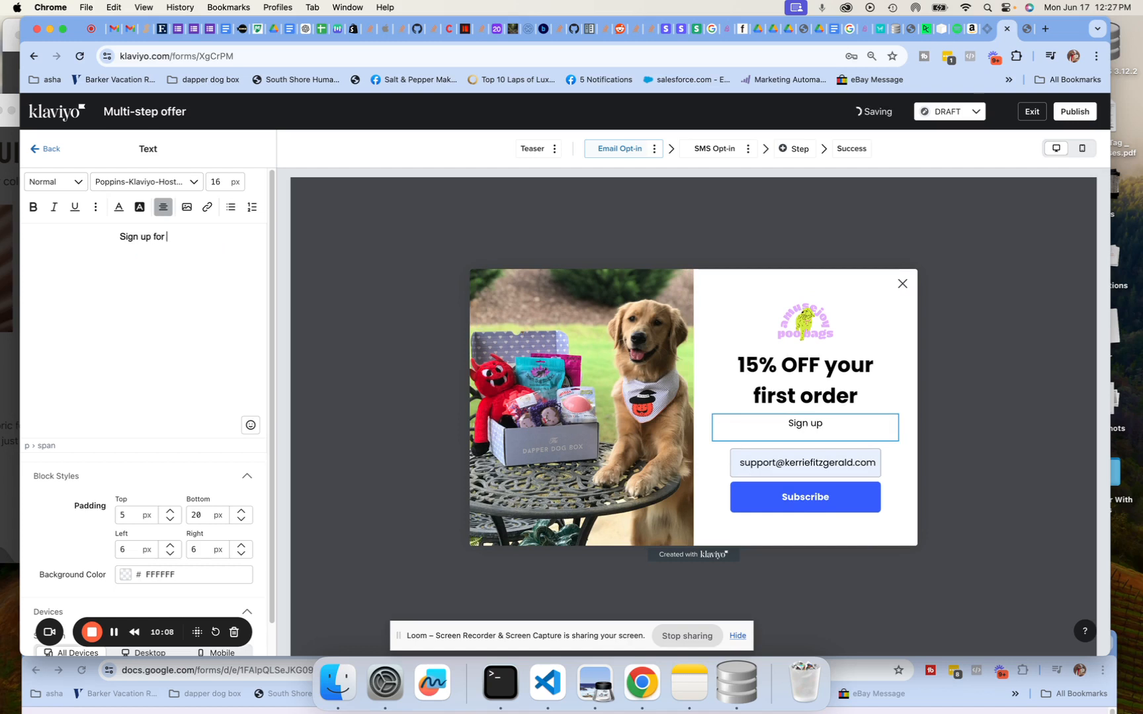
{"action": "type", "text": "launch"}
{"action": "type", "text": "upd"}
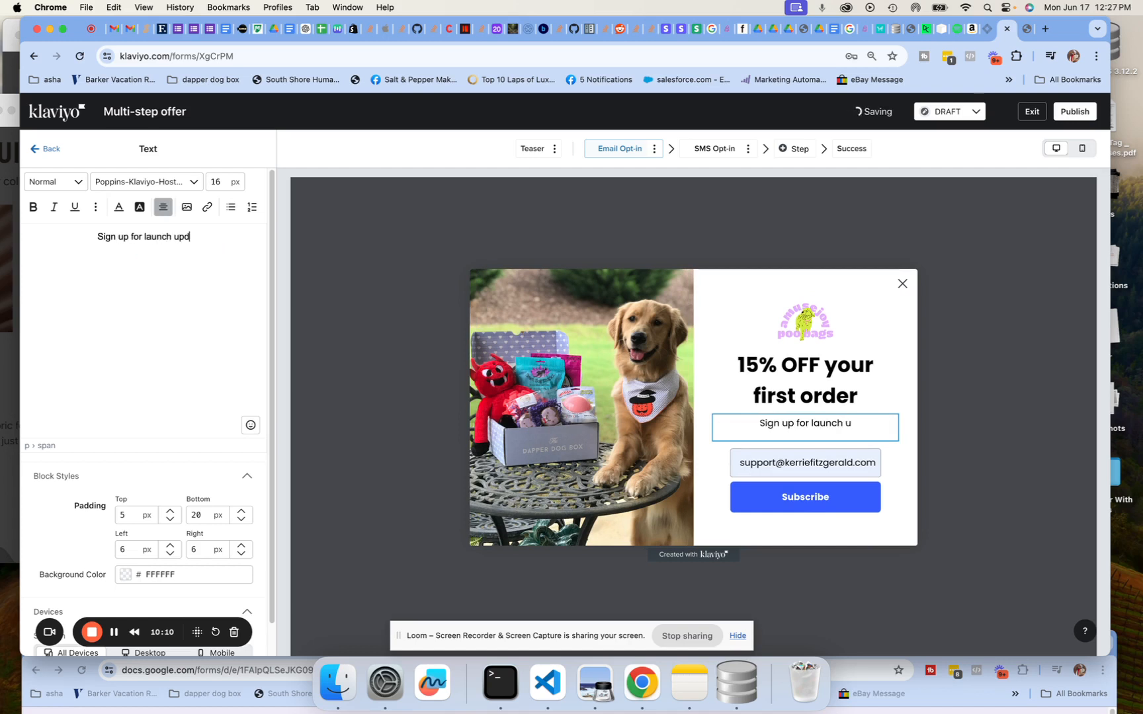
{"action": "type", "text": "ates and announcements"}
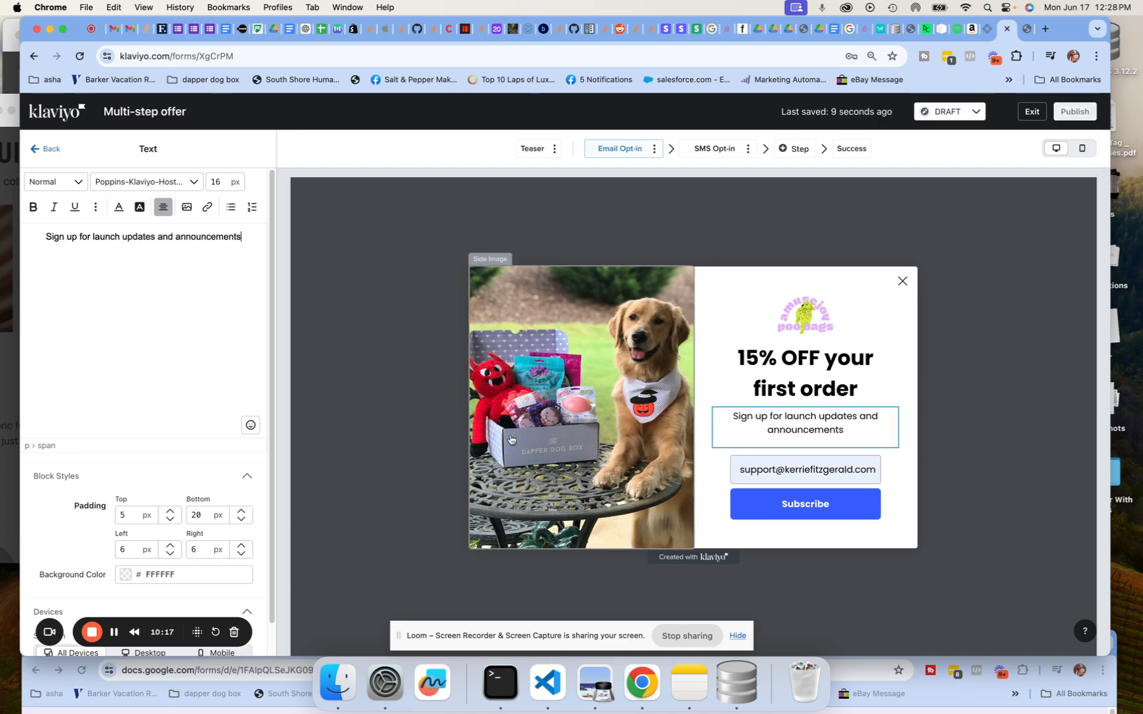
Try to set the headline block's font size to 45 px without selecting its text
{"action": "left_click", "coordinate": [741, 367]}
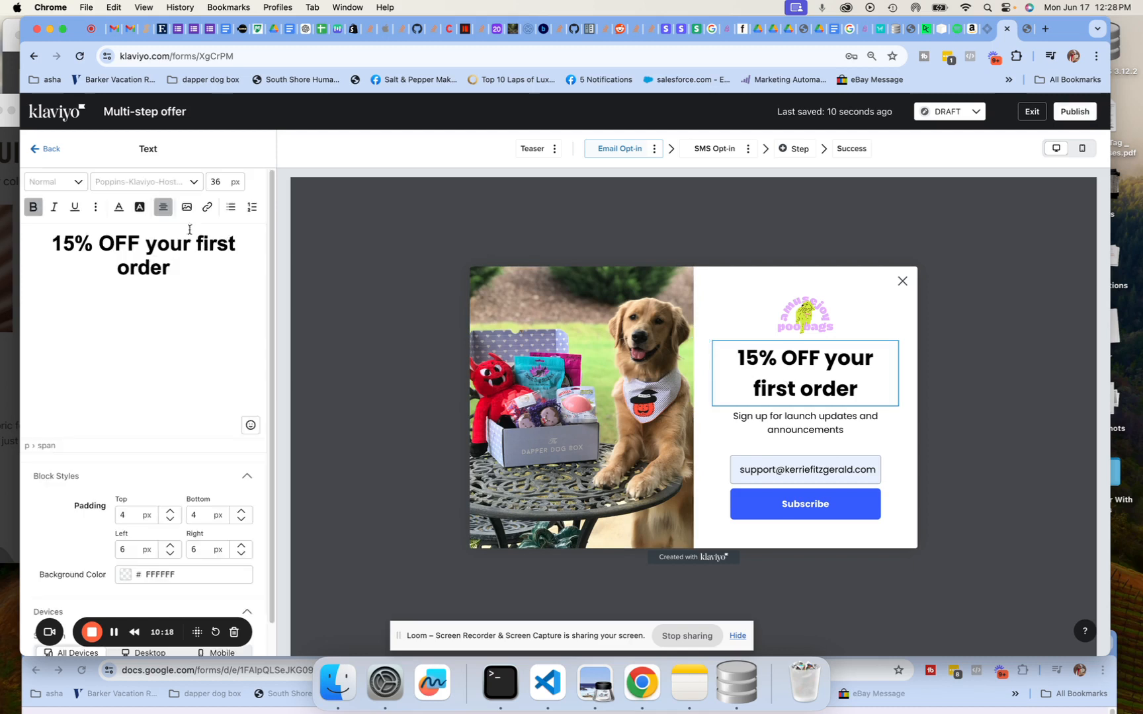
{"action": "left_click", "coordinate": [216, 179]}
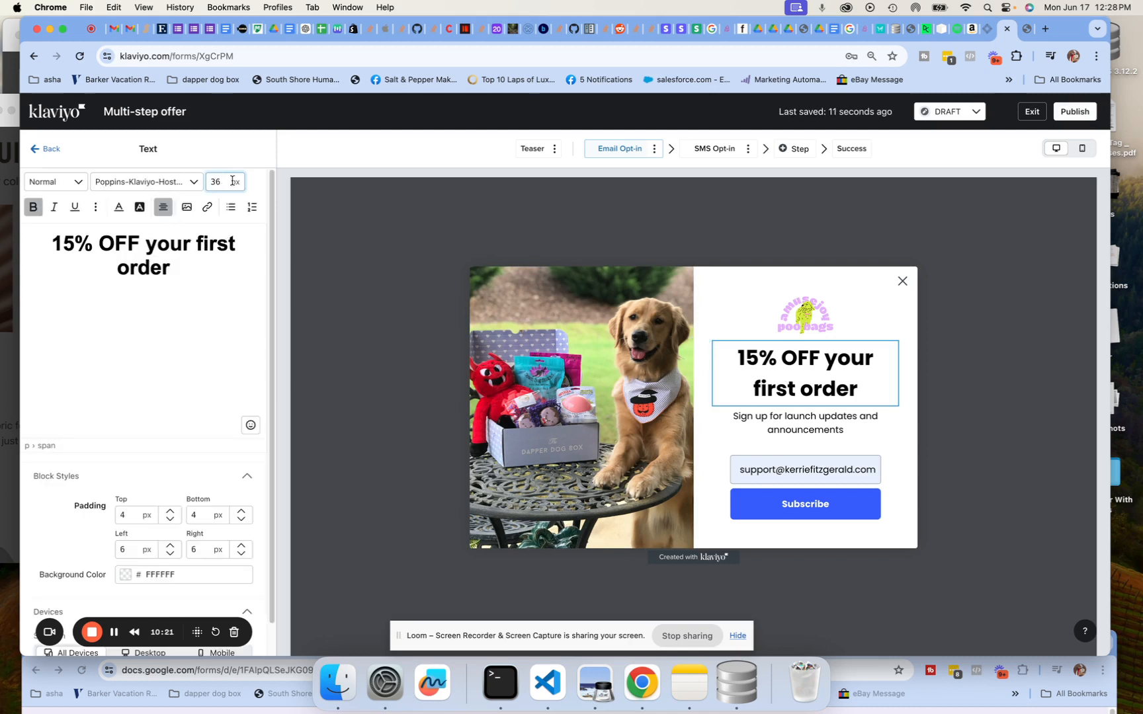
{"action": "type", "text": "45"}
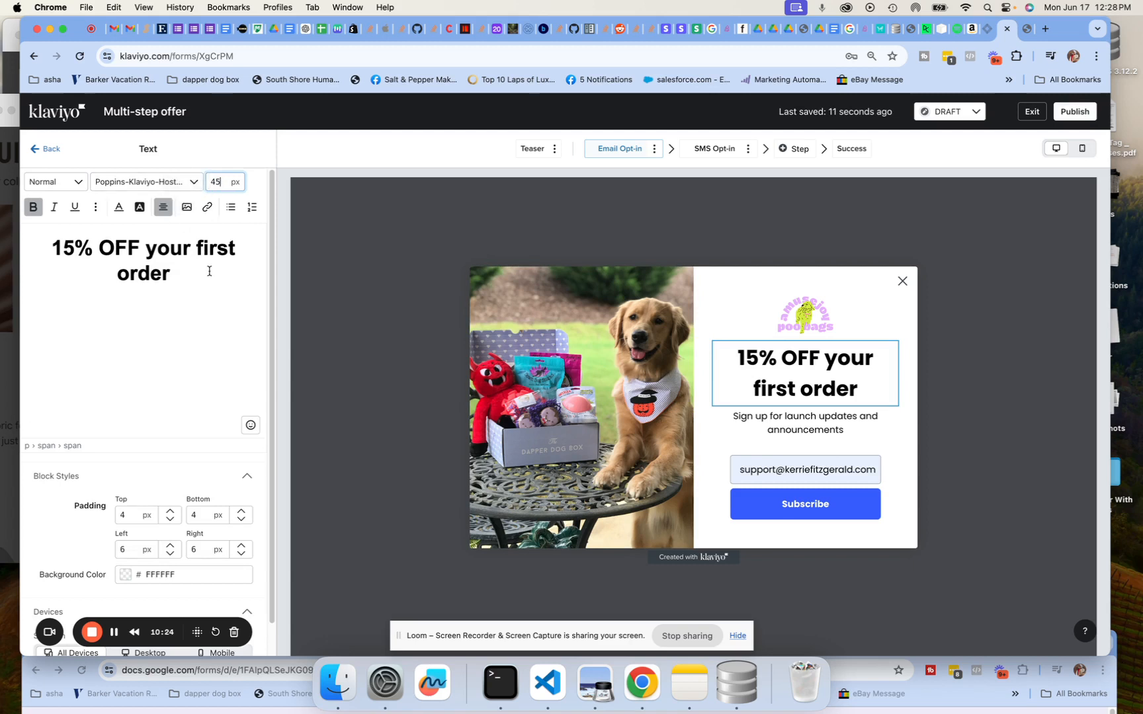
{"action": "left_click", "coordinate": [230, 349]}
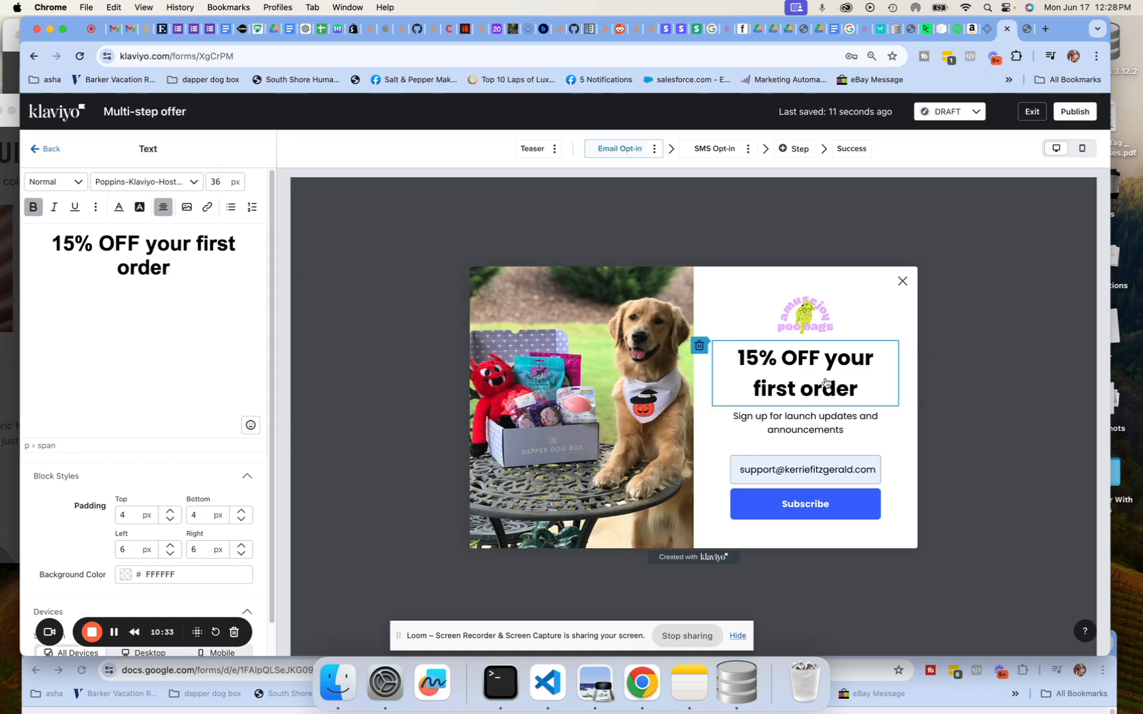
Select the entire "15% OFF your first order" headline and set its font size to 45 px
{"action": "left_click_drag", "start_coordinate": [170, 271], "coordinate": [44, 245]}
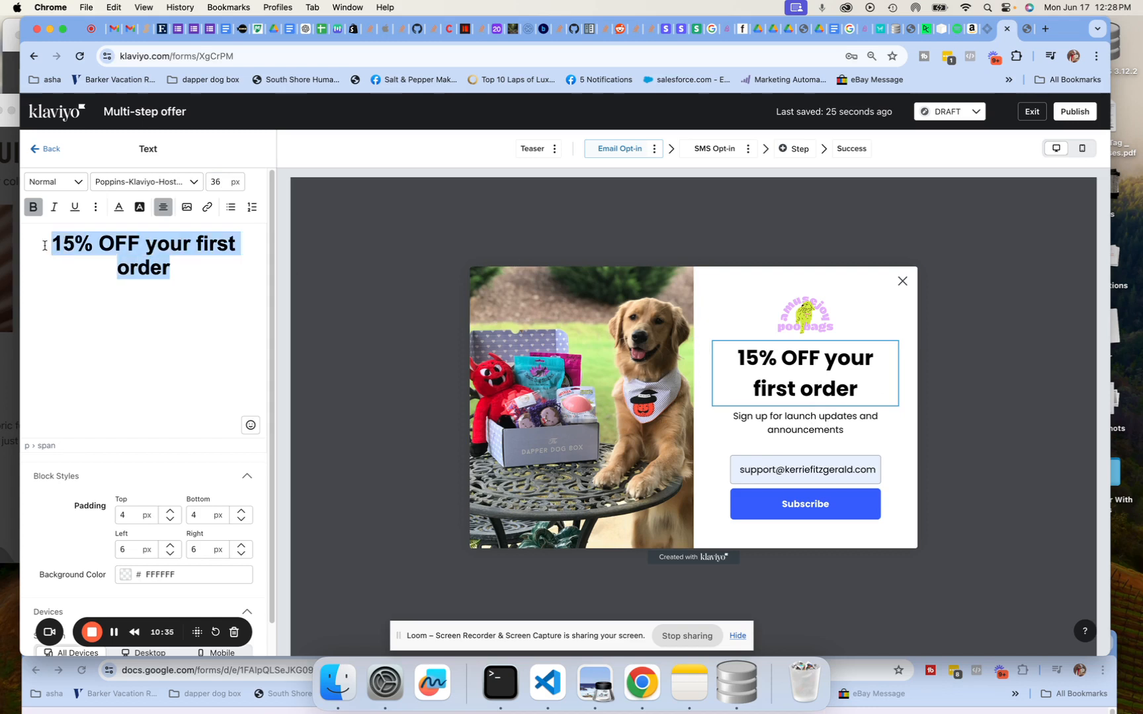
{"action": "double_click", "coordinate": [214, 182]}
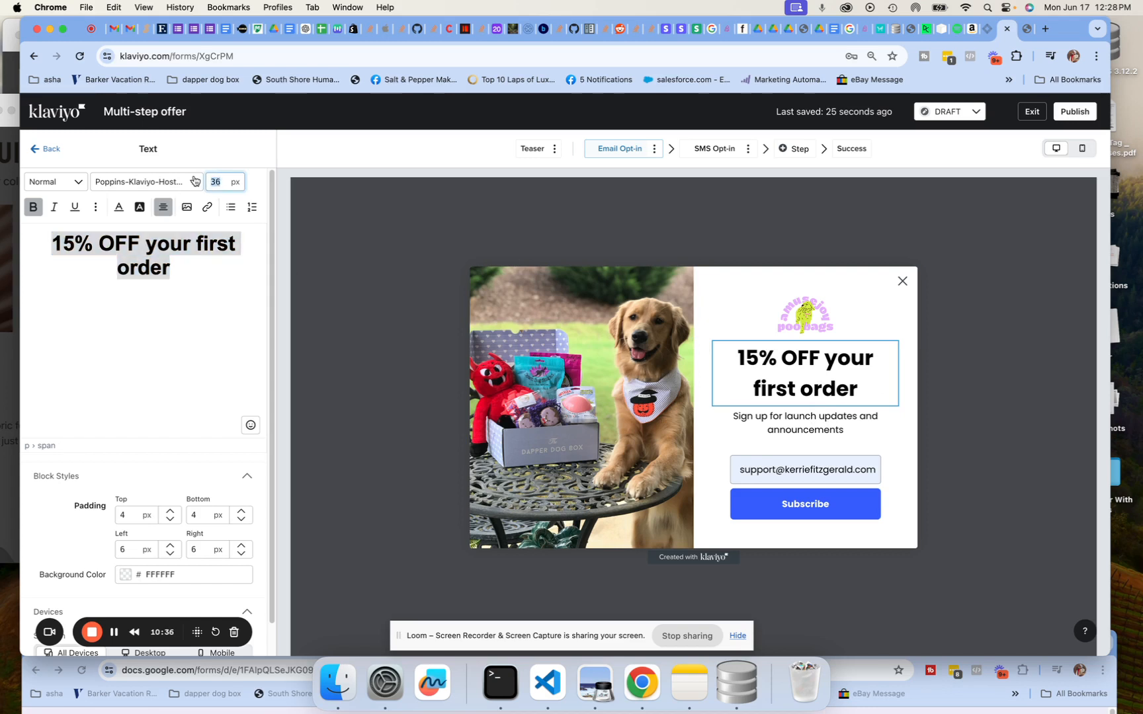
{"action": "type", "text": "45"}
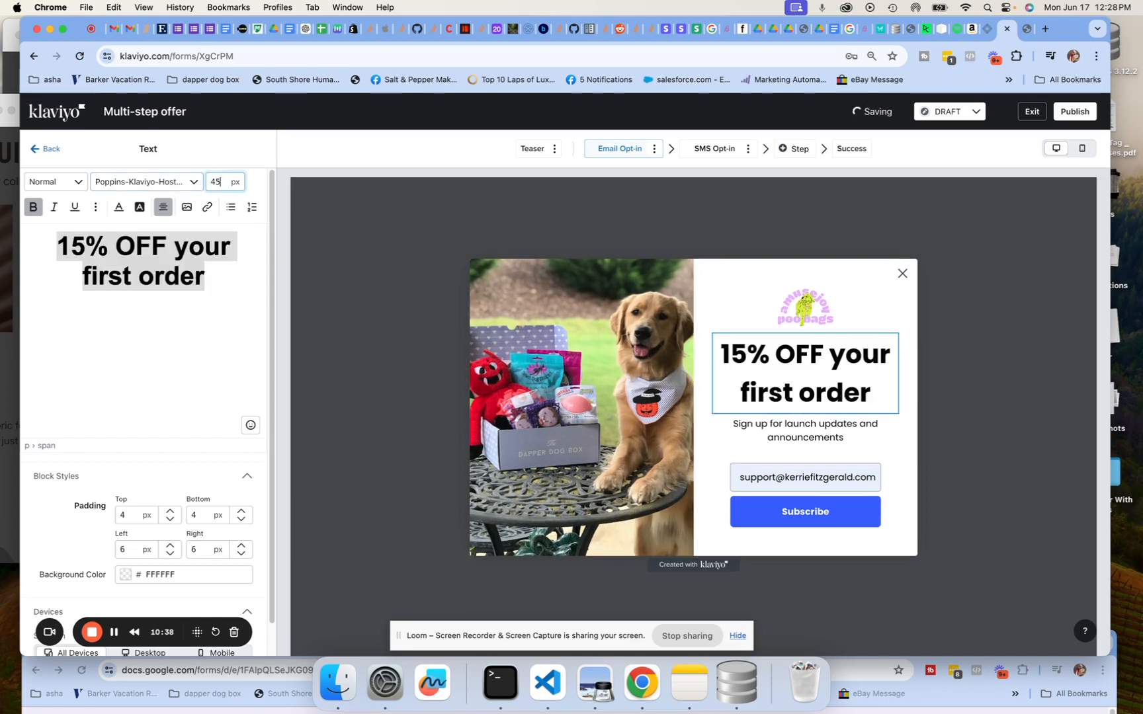
Try italic and non-bold styling on the headline and restore it to upright bold
{"action": "left_click", "coordinate": [54, 207]}
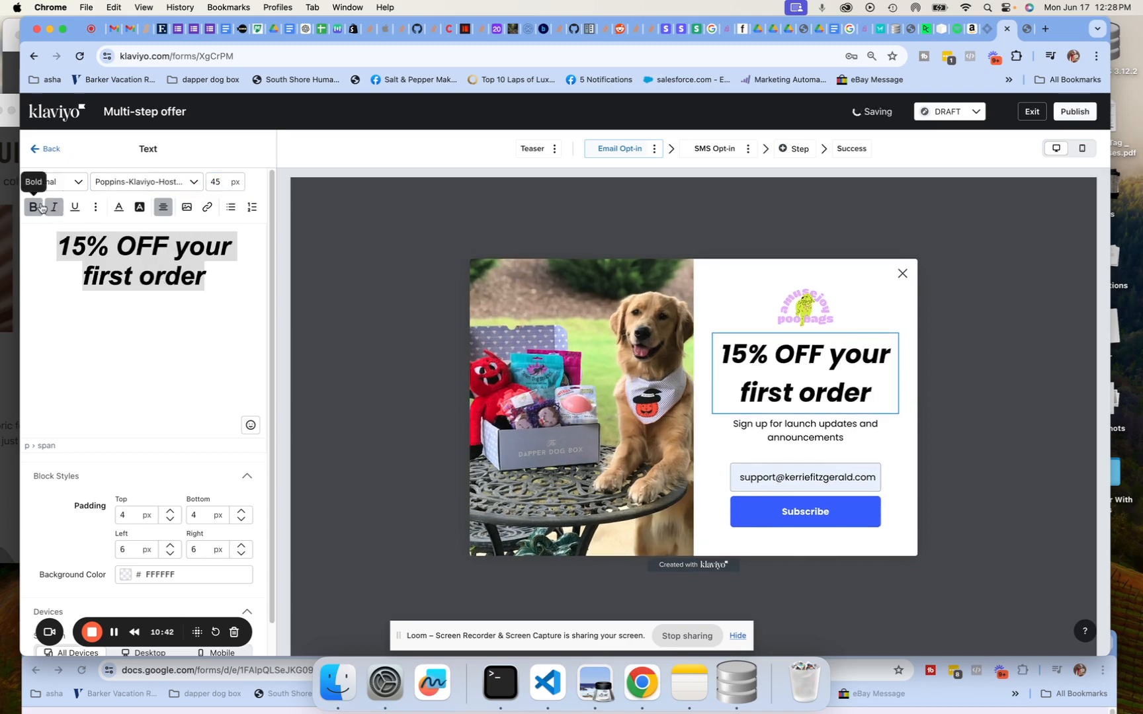
{"action": "left_click", "coordinate": [41, 208]}
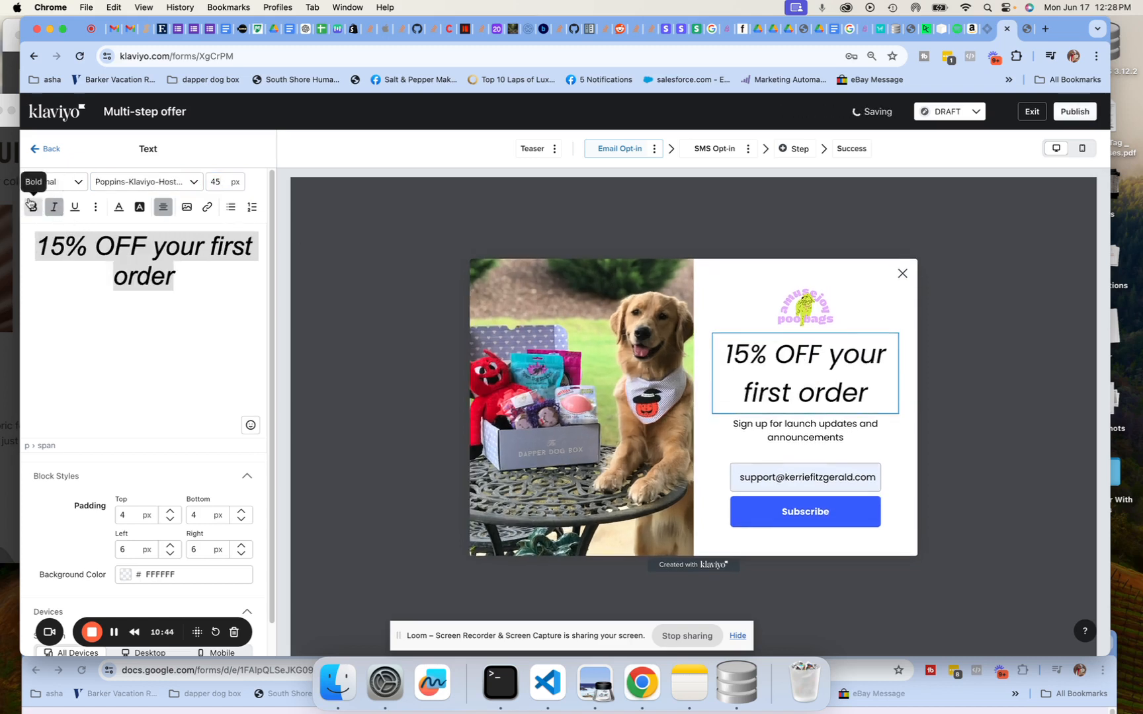
{"action": "left_click", "coordinate": [33, 207]}
{"action": "left_click", "coordinate": [54, 207]}
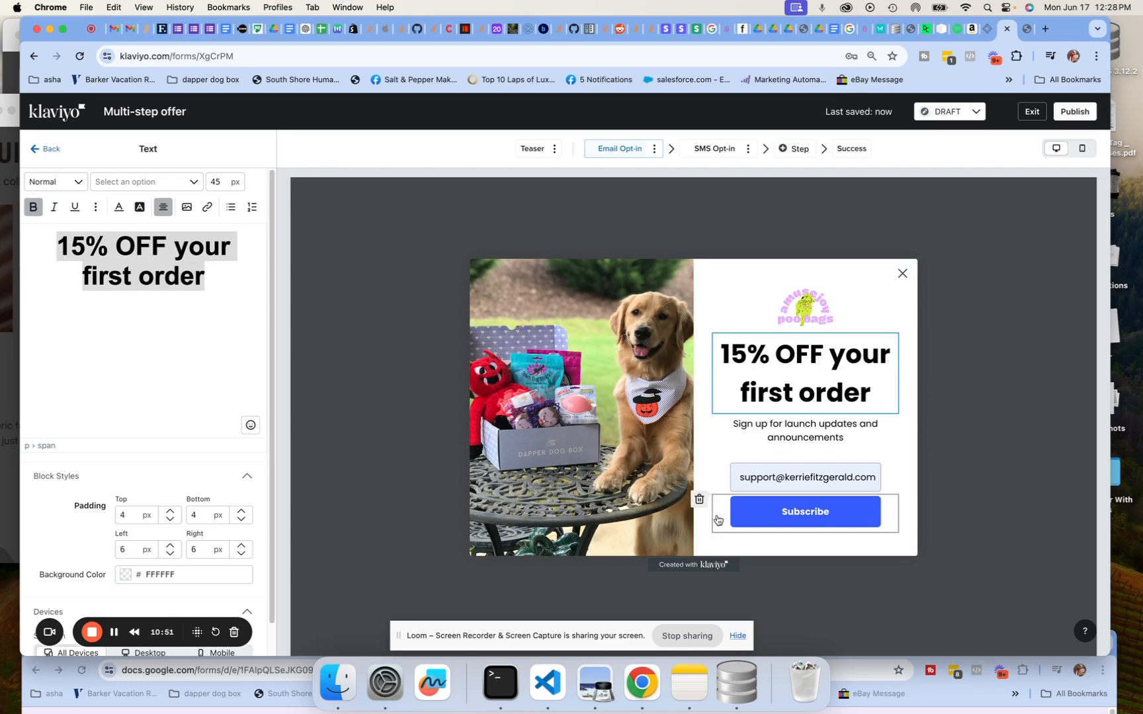
Change the Subscribe button's background color to pink (FD36AA)
{"action": "left_click", "coordinate": [748, 515]}
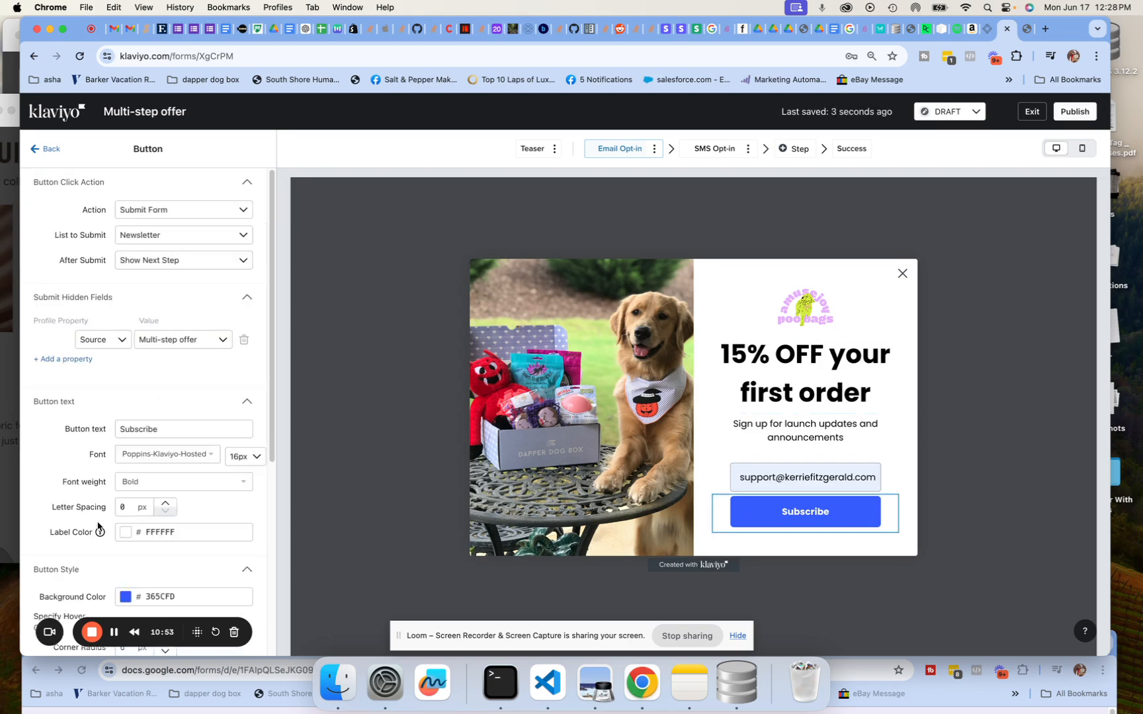
{"action": "left_click", "coordinate": [131, 597]}
{"action": "left_click", "coordinate": [125, 598]}
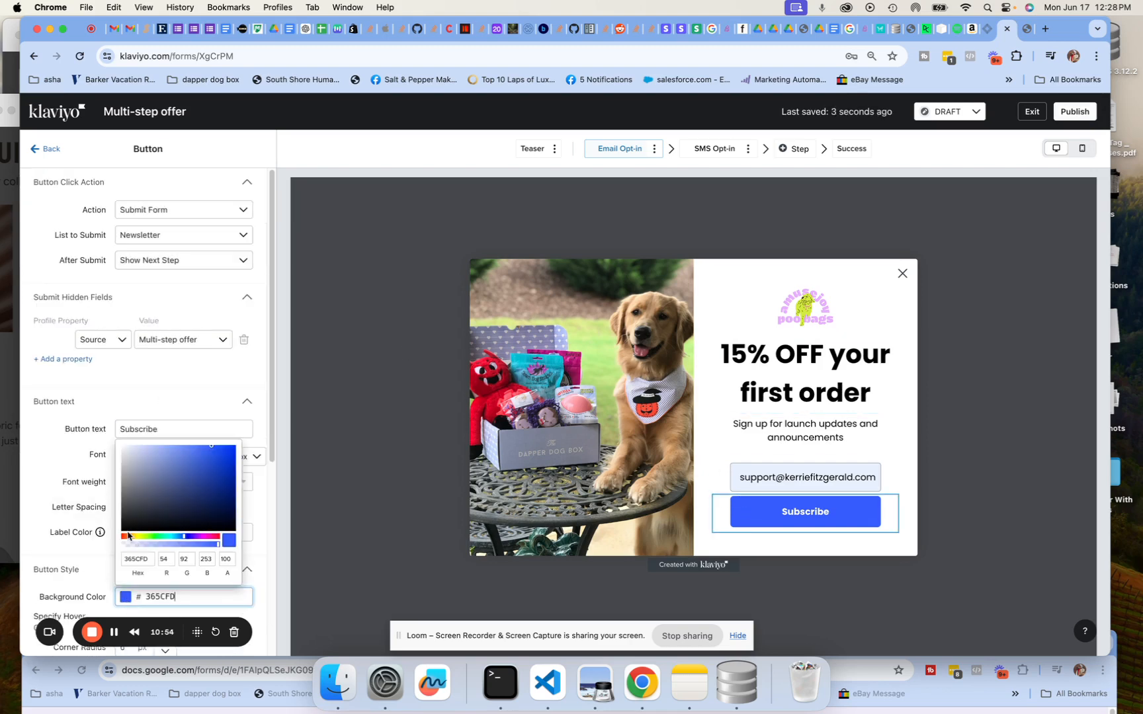
{"action": "left_click", "coordinate": [212, 537]}
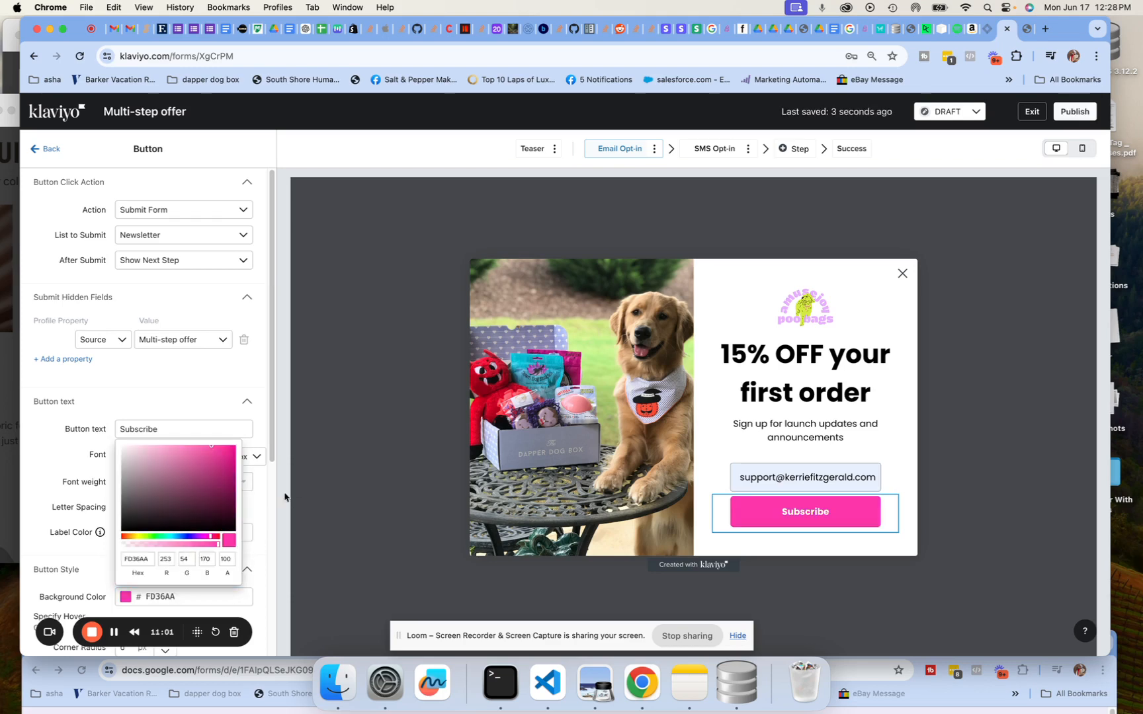
Close the colour picker, select the email field and switch to Preview to view the button wording in the SKIMS reference pop-up
{"action": "left_click", "coordinate": [252, 508]}
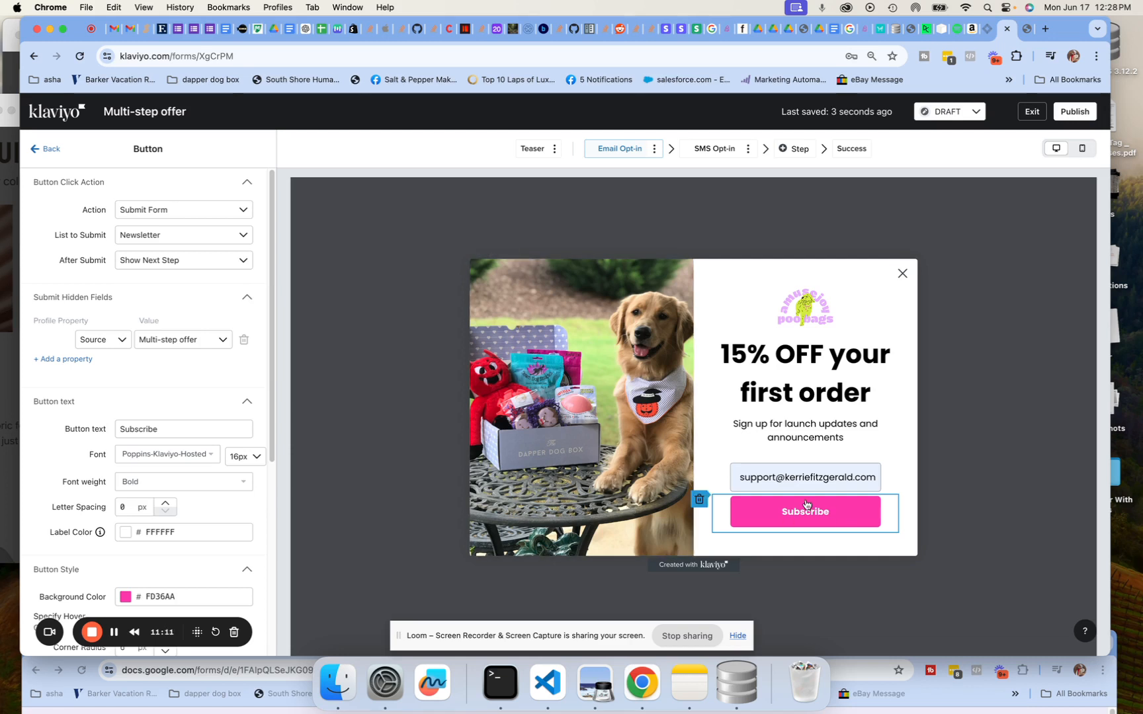
{"action": "left_click", "coordinate": [749, 473]}
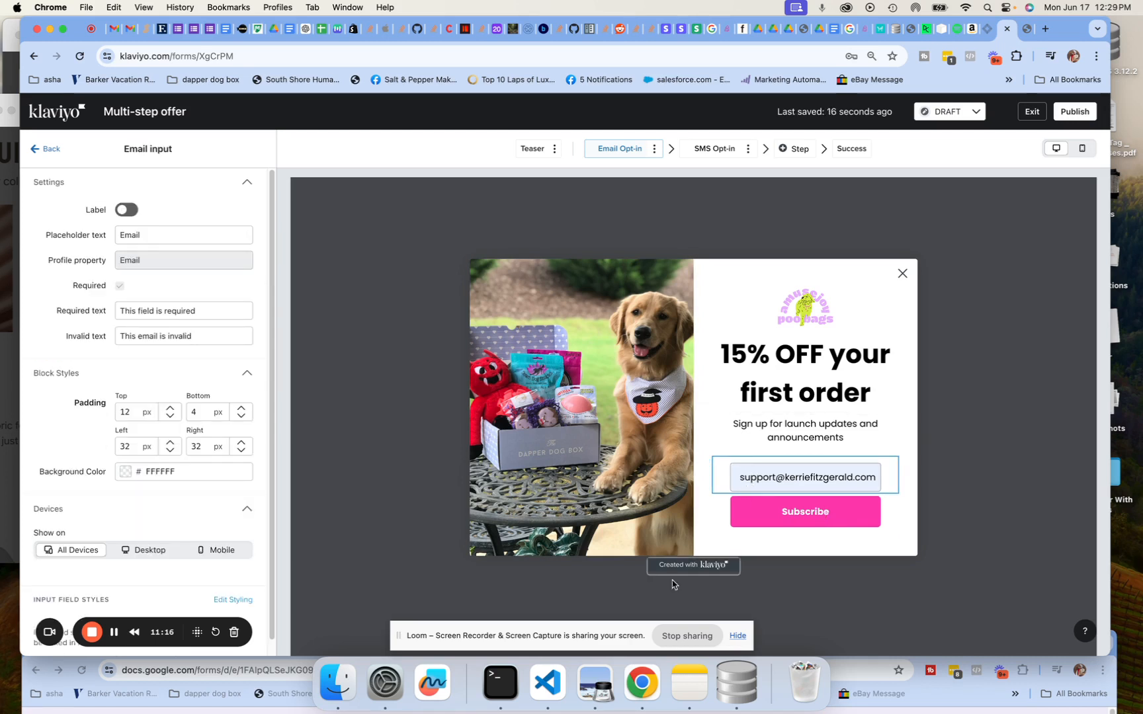
{"action": "left_click", "coordinate": [595, 683]}
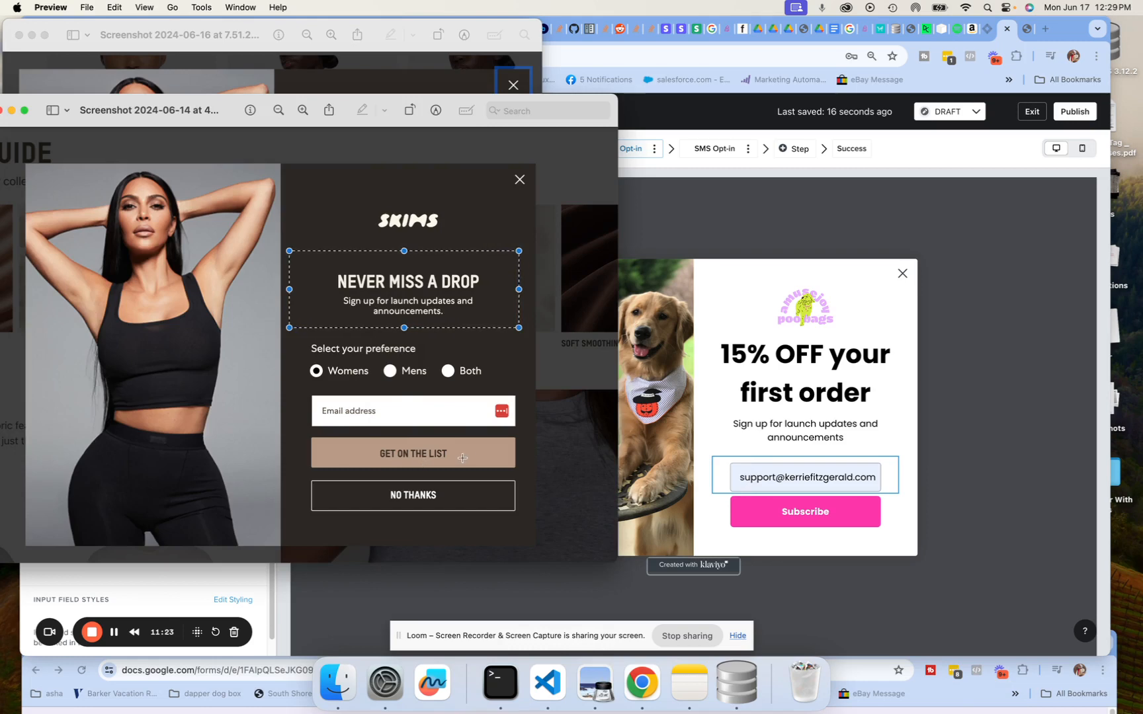
Switch back to Chrome and change the pink Subscribe button's text to "get on the list"
{"action": "left_click", "coordinate": [740, 508]}
{"action": "left_click", "coordinate": [802, 516]}
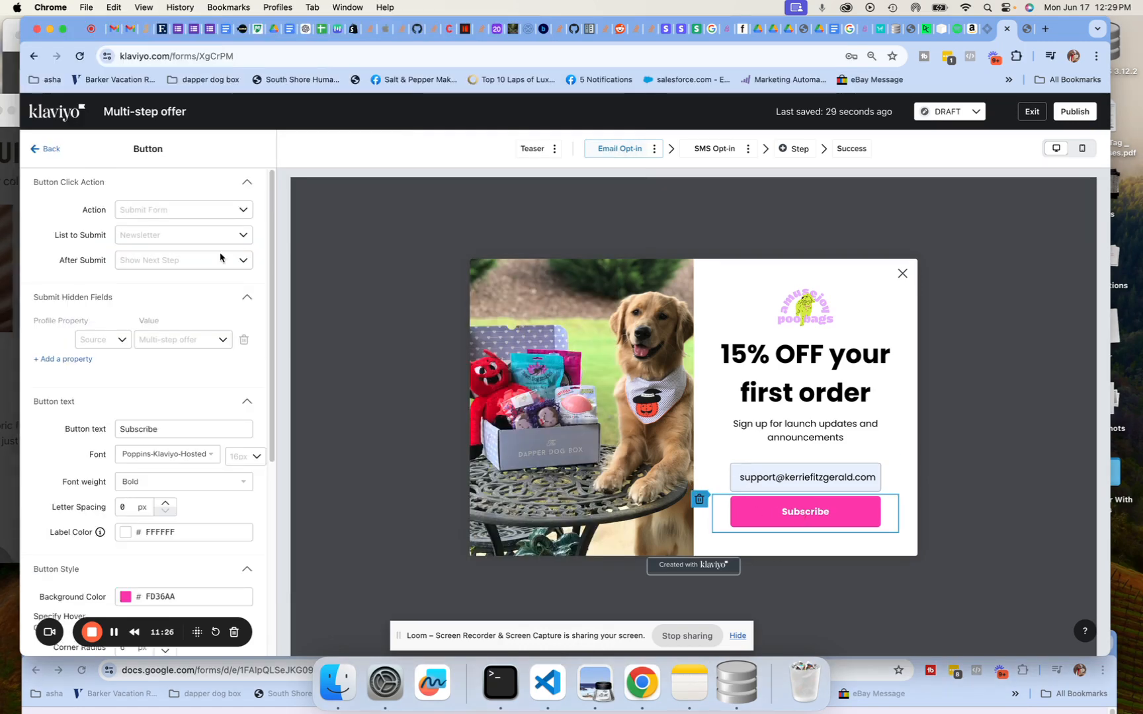
{"action": "left_click_drag", "start_coordinate": [159, 429], "coordinate": [83, 422]}
{"action": "type", "text": "get on"}
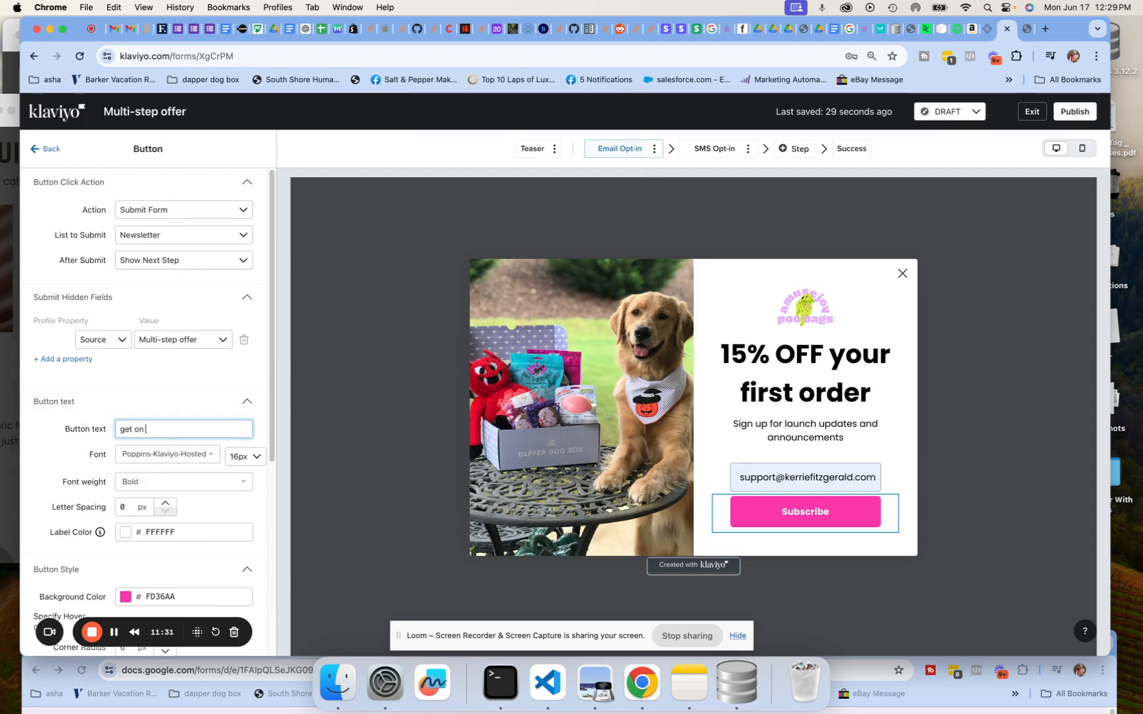
{"action": "type", "text": " the list"}
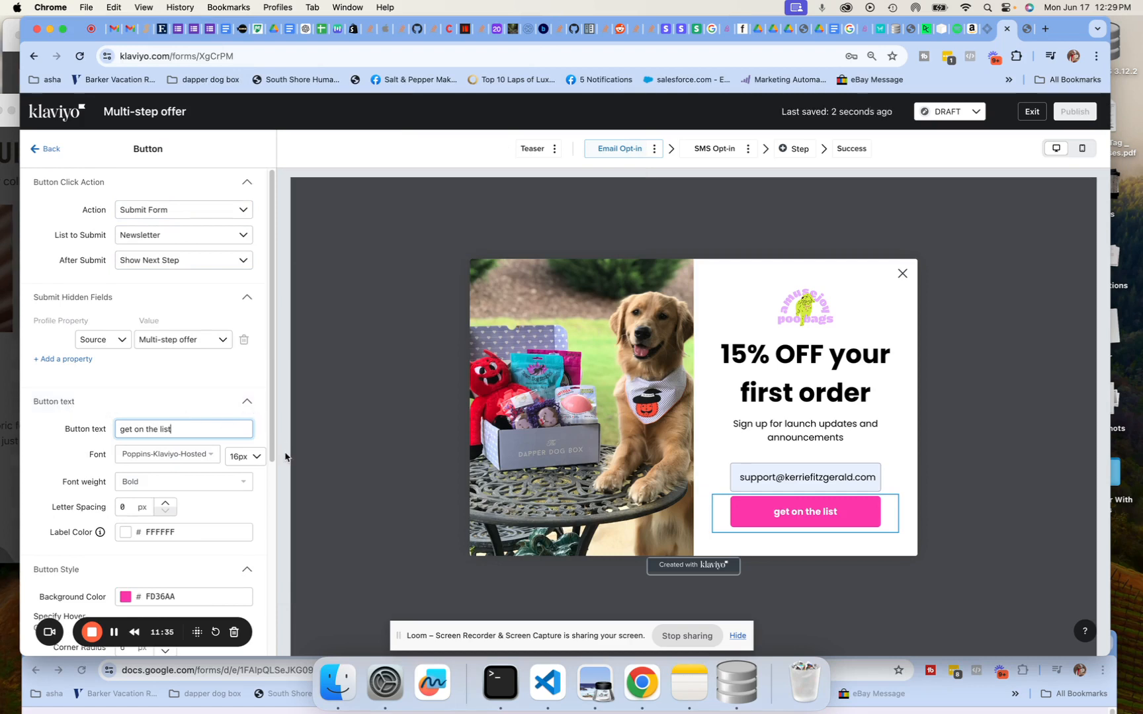
{"action": "left_click", "coordinate": [706, 454]}
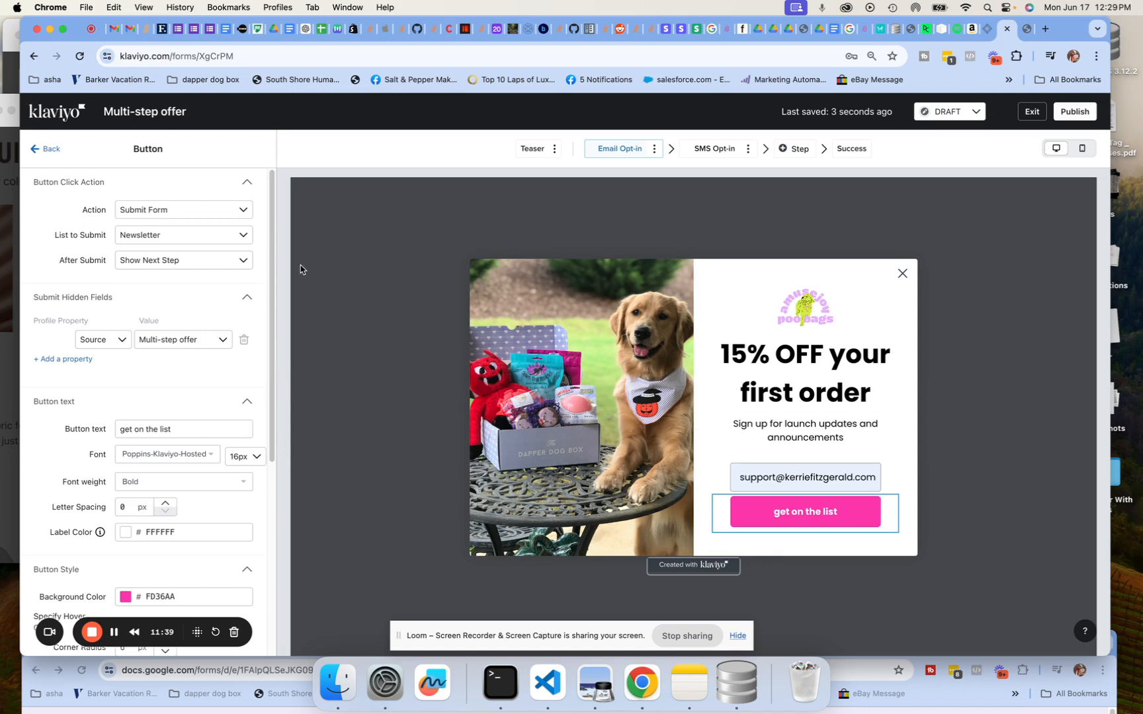
Check the SKIMS reference pop-up in Preview and add a second button block below the "get on the list" button in Chrome
{"action": "left_click", "coordinate": [36, 149]}
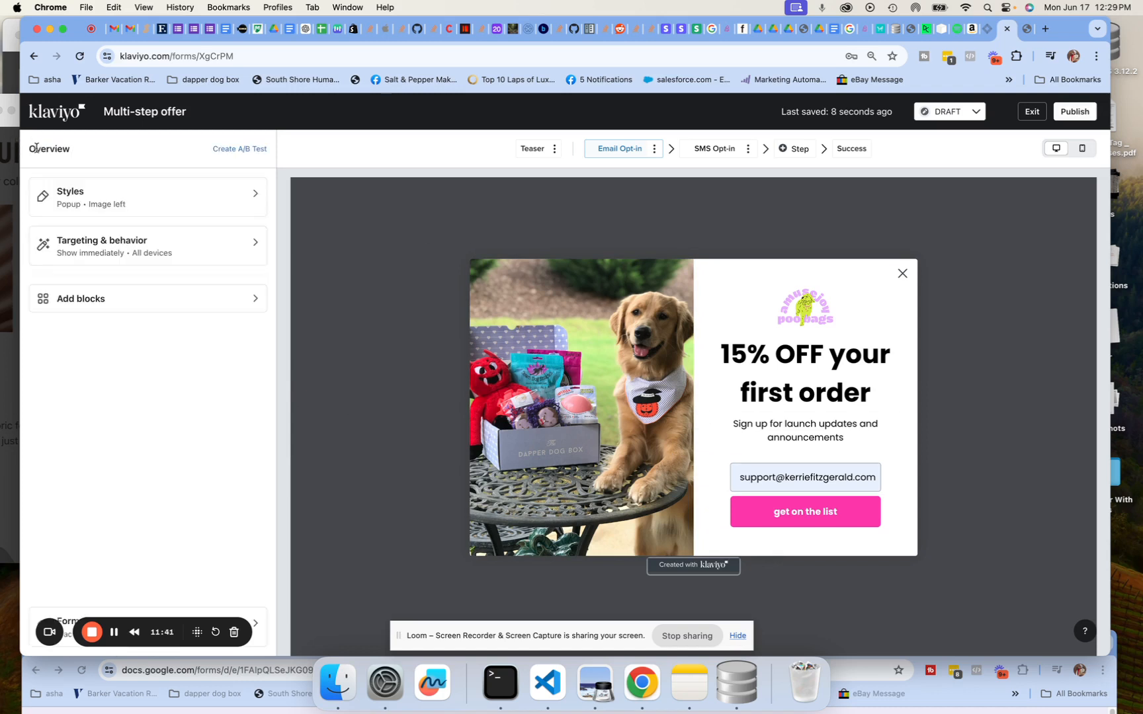
{"action": "left_click", "coordinate": [73, 299]}
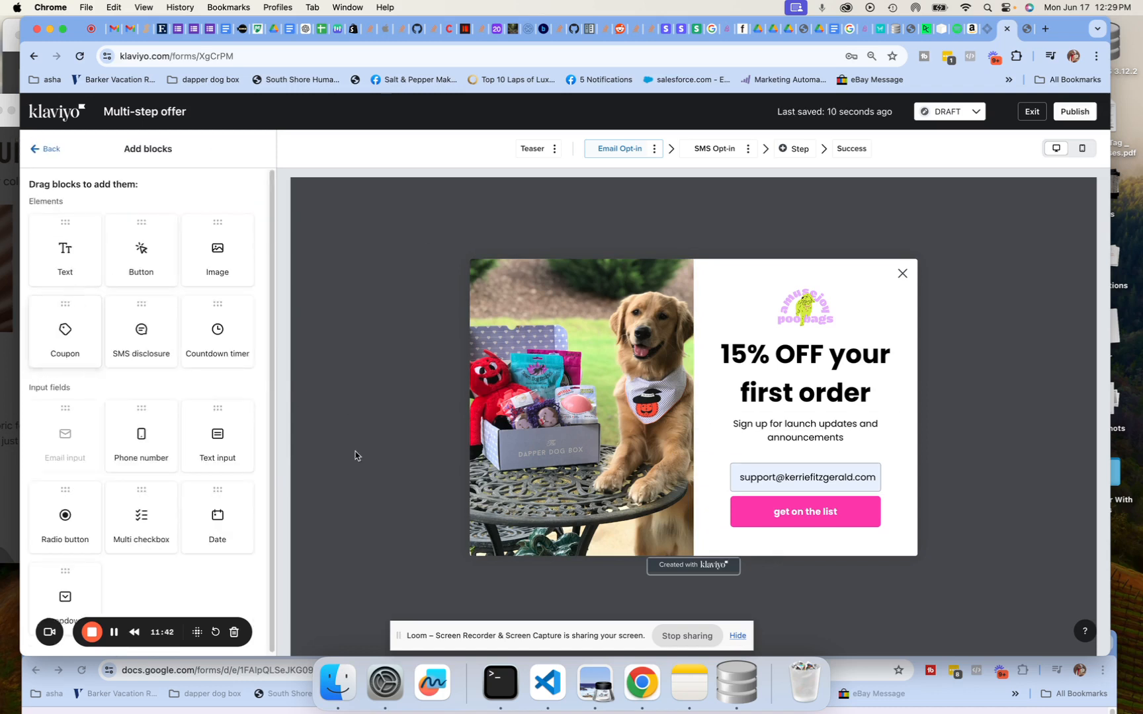
{"action": "left_click", "coordinate": [595, 682]}
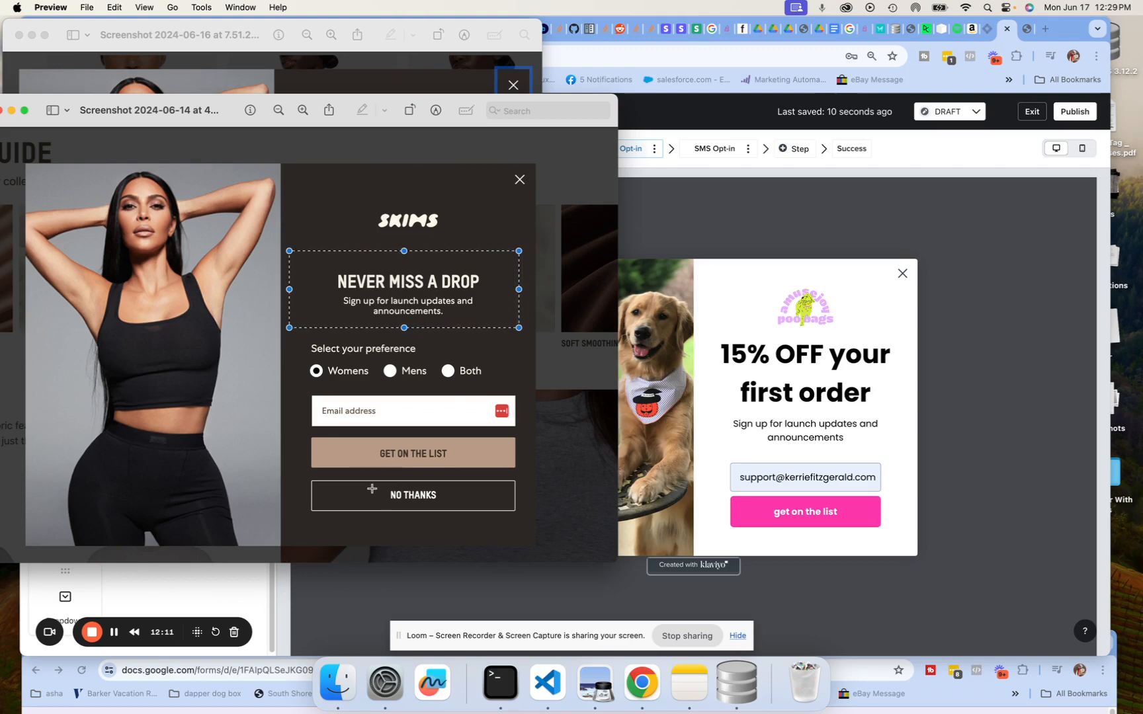
{"action": "left_click", "coordinate": [651, 205]}
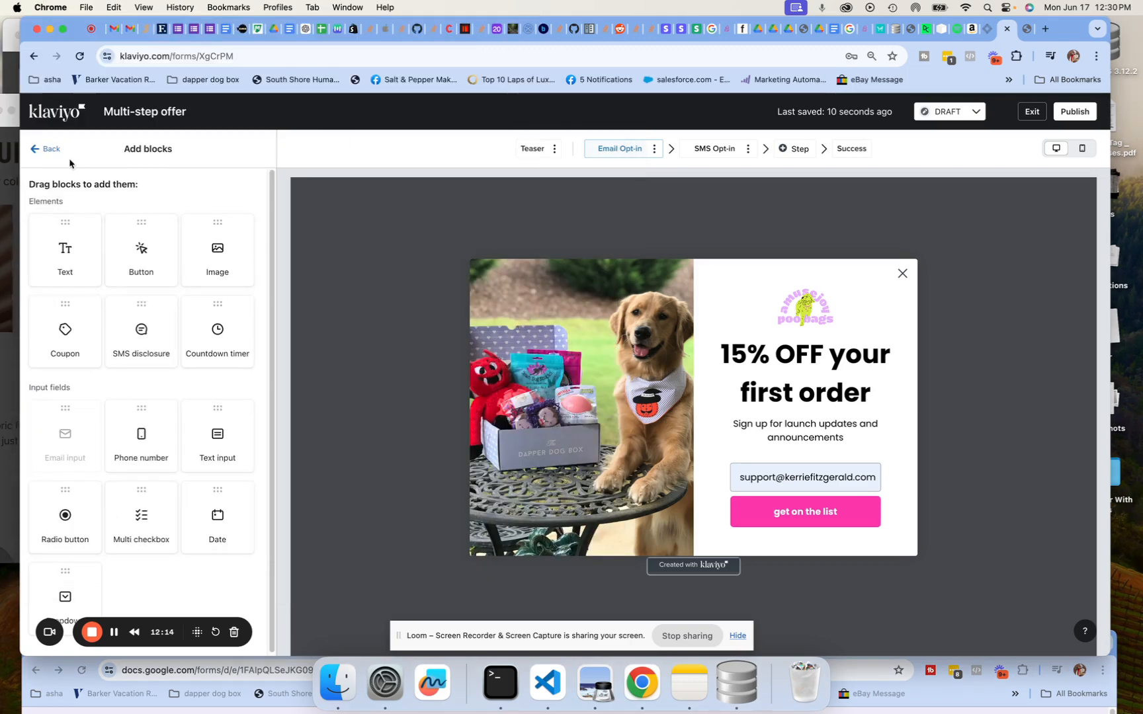
{"action": "left_click_drag", "start_coordinate": [272, 242], "coordinate": [271, 313]}
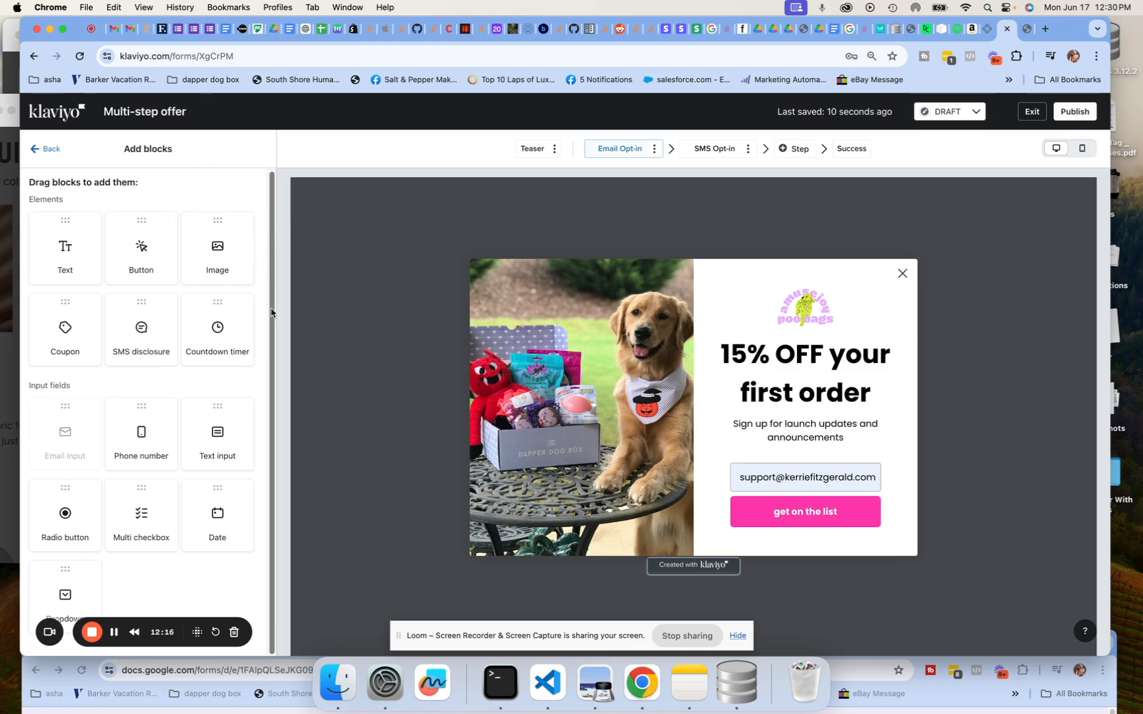
{"action": "left_click_drag", "start_coordinate": [275, 440], "coordinate": [255, 212]}
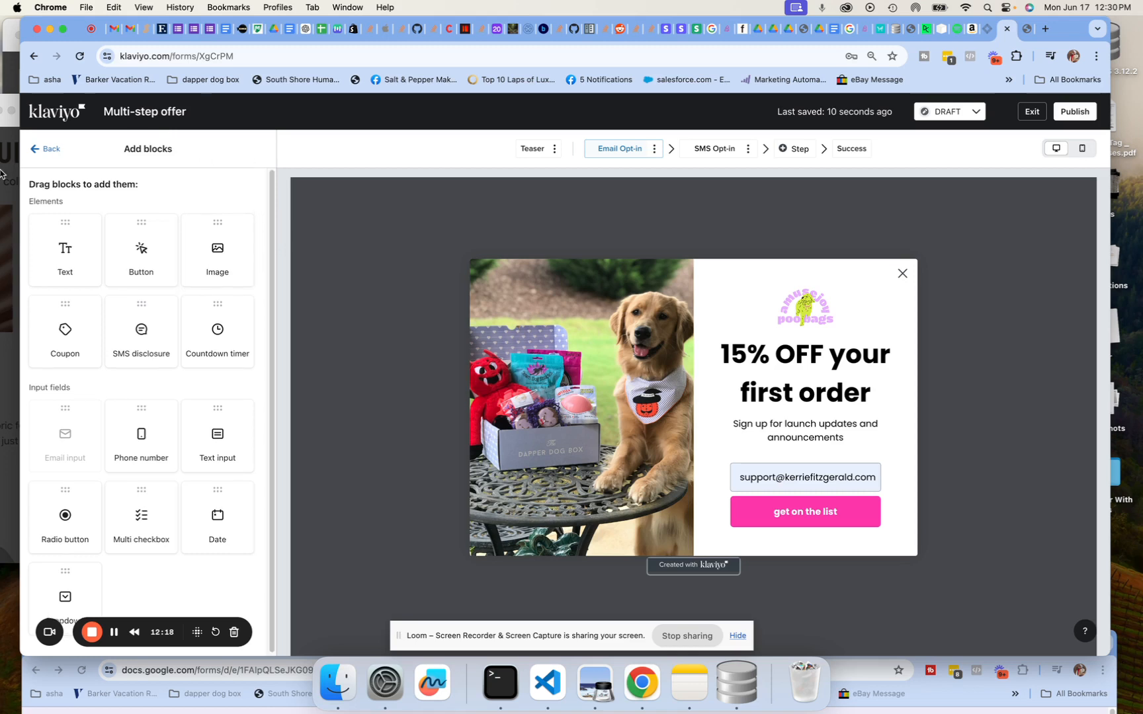
{"action": "left_click", "coordinate": [35, 150]}
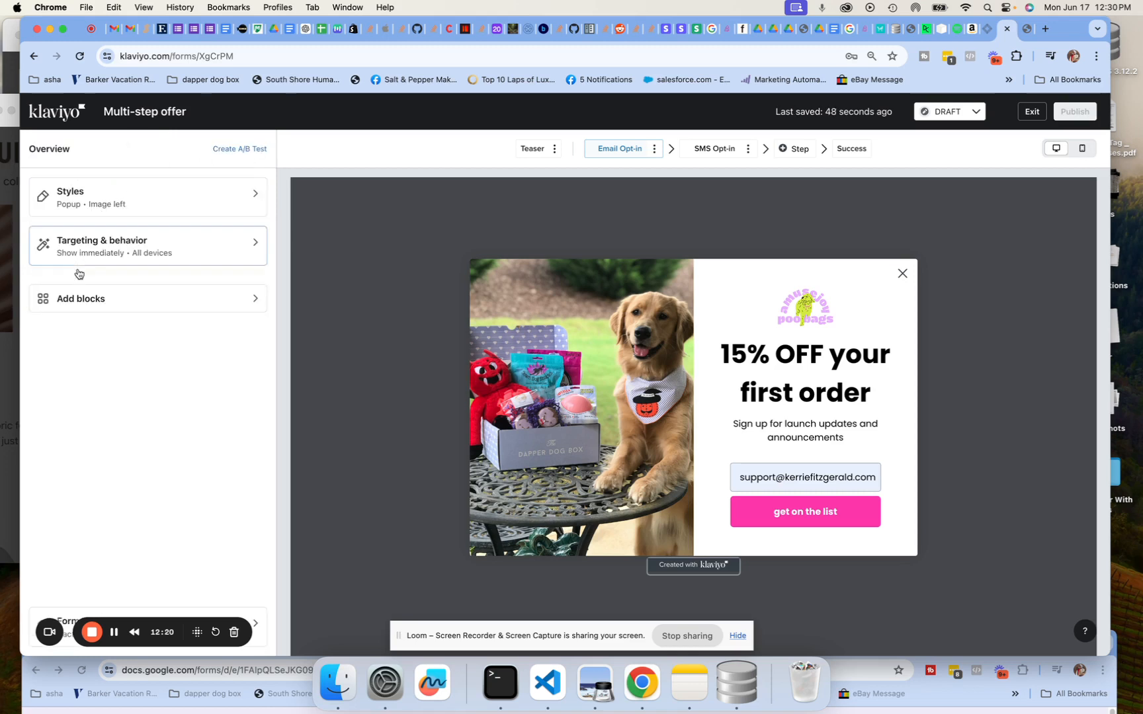
{"action": "left_click", "coordinate": [120, 300]}
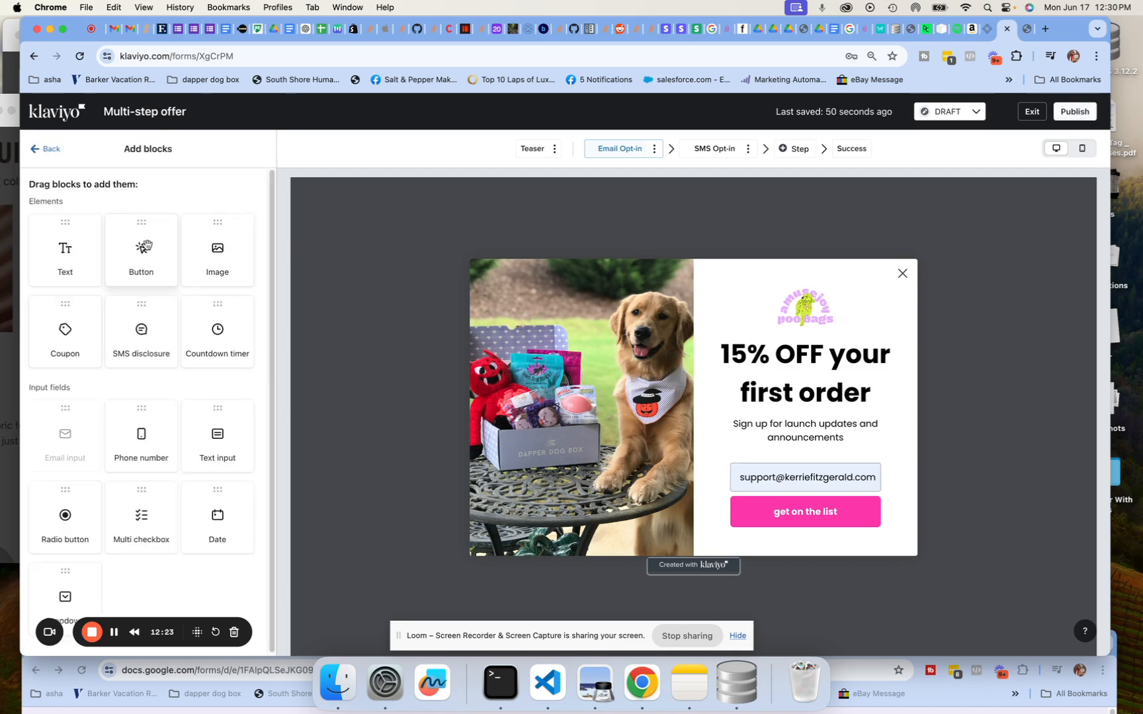
{"action": "left_click_drag", "start_coordinate": [144, 246], "coordinate": [772, 527]}
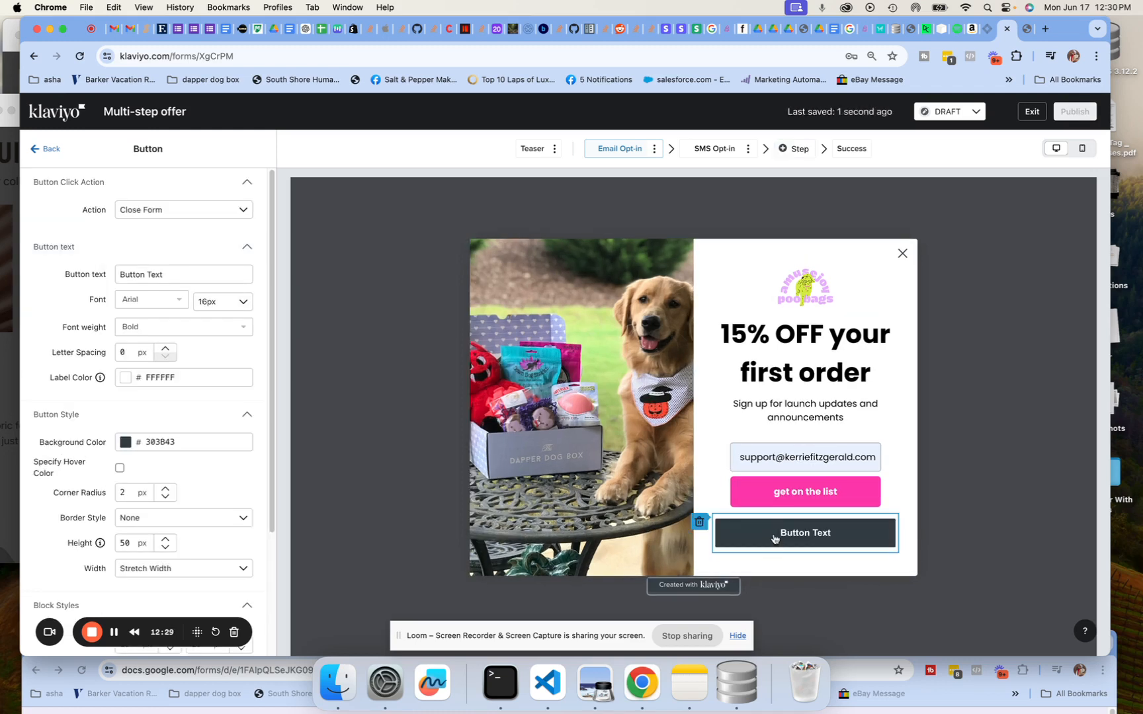
Review the new button's click action options and set its text to "NO THANKS"
{"action": "left_click", "coordinate": [47, 212]}
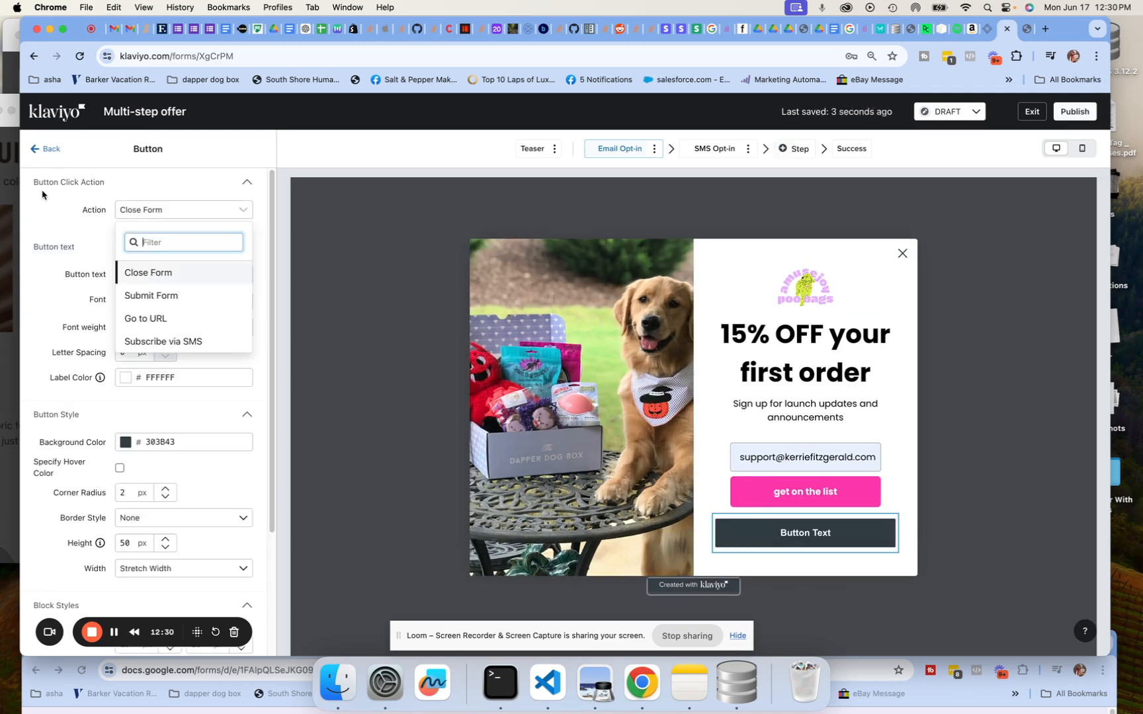
{"action": "left_click", "coordinate": [93, 213]}
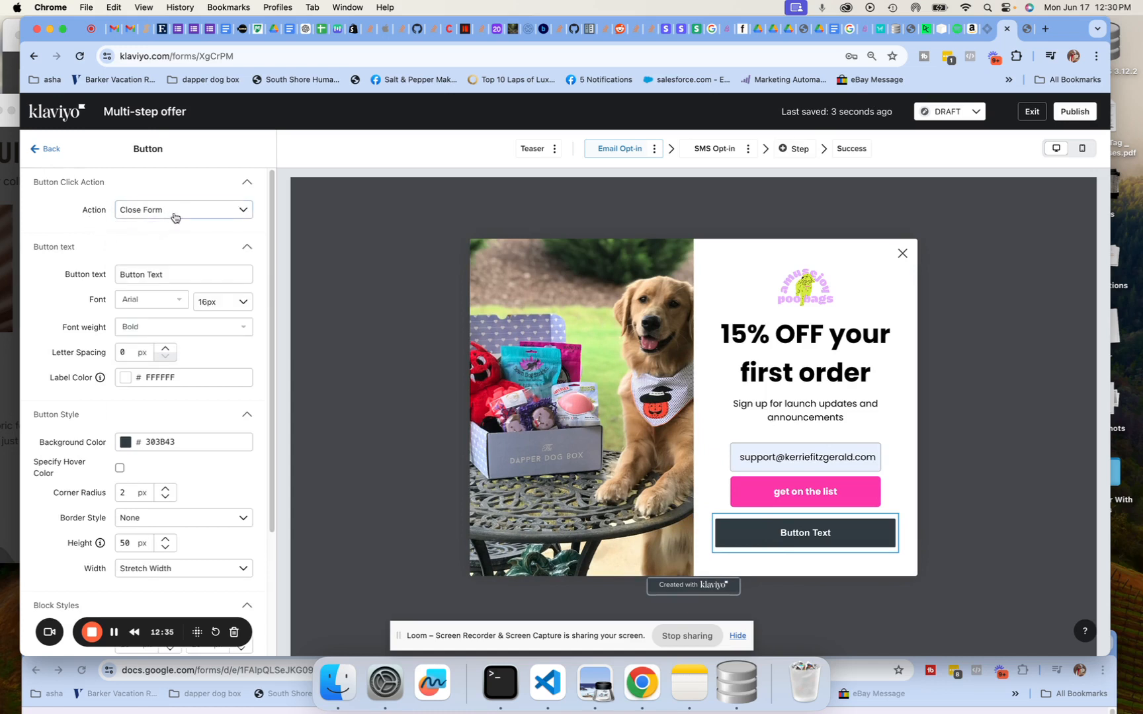
{"action": "left_click", "coordinate": [172, 273]}
{"action": "left_click_drag", "start_coordinate": [170, 274], "coordinate": [80, 271]}
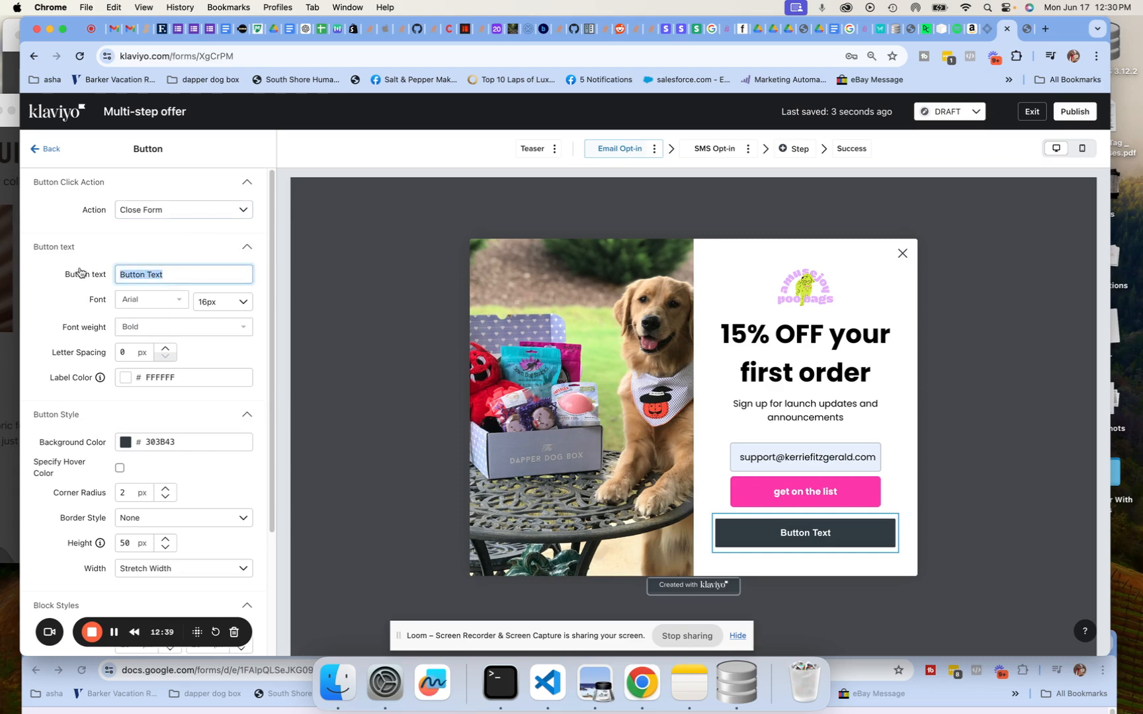
{"action": "type", "text": "NO THANKS"}
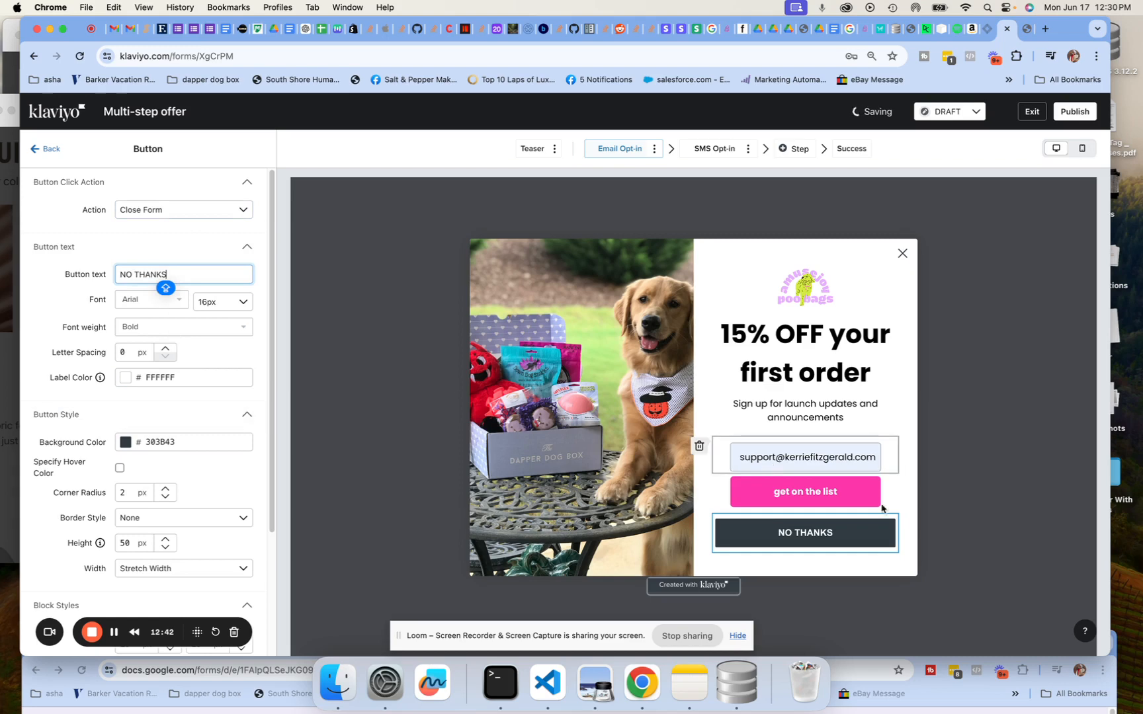
Change the pink button's text to all caps, "GET ON THE LIST"
{"action": "left_click", "coordinate": [831, 500]}
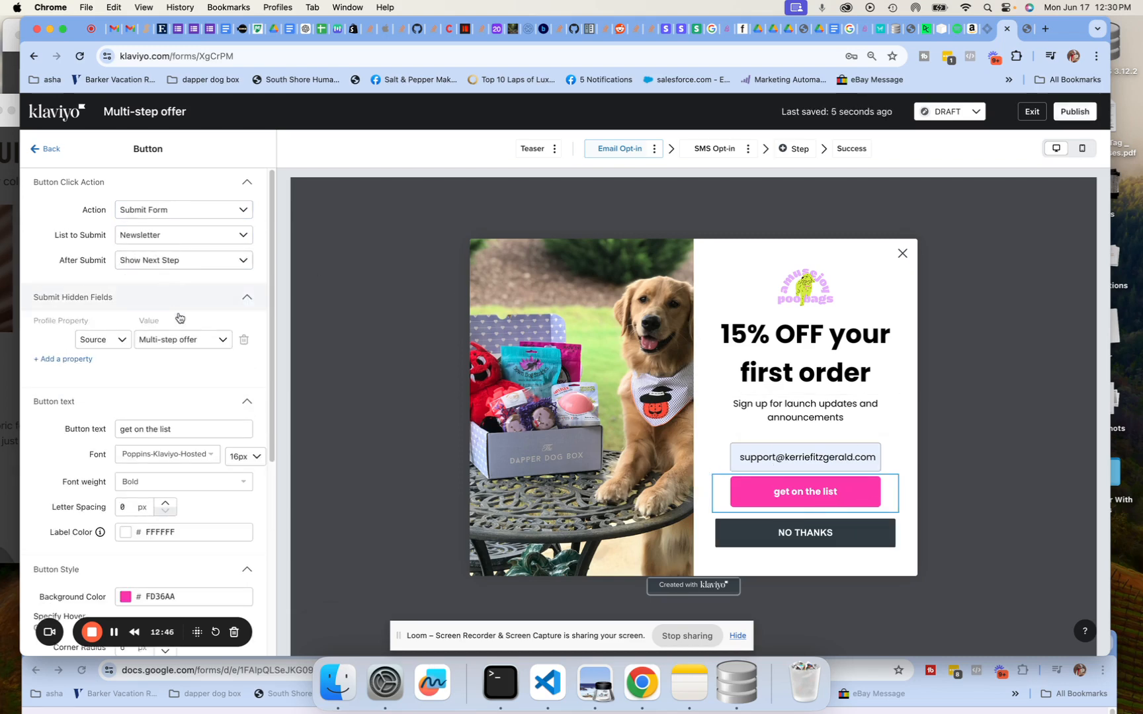
{"action": "left_click_drag", "start_coordinate": [250, 431], "coordinate": [64, 427]}
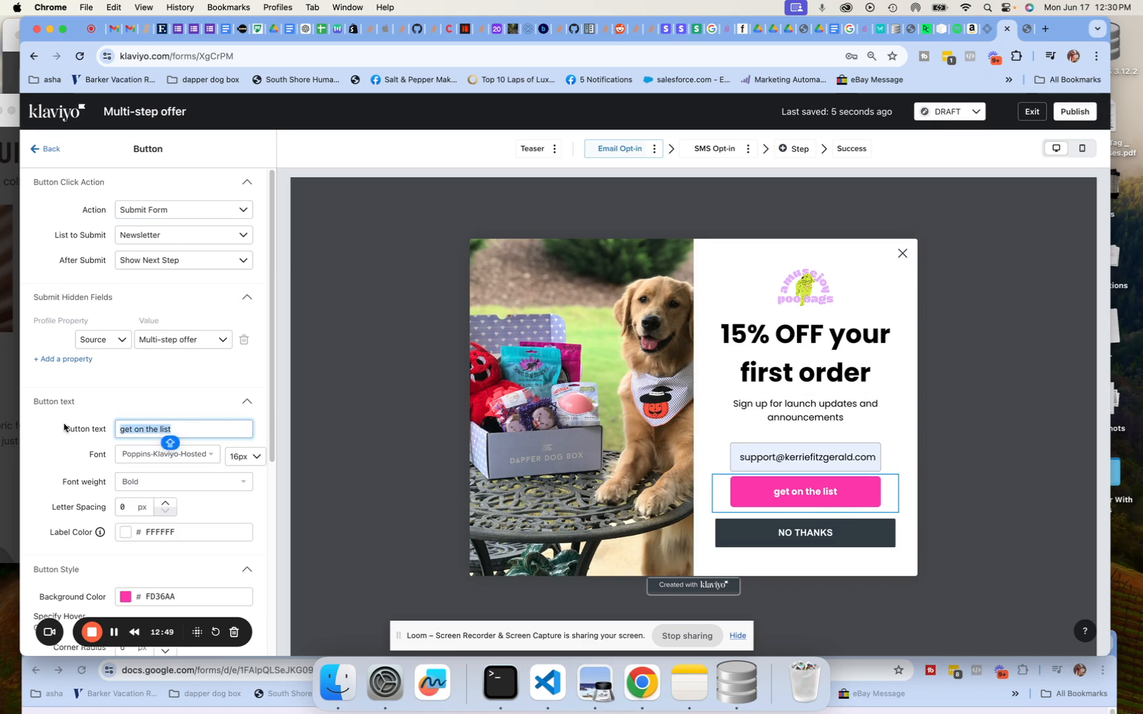
{"action": "type", "text": "GET ON THE LIST"}
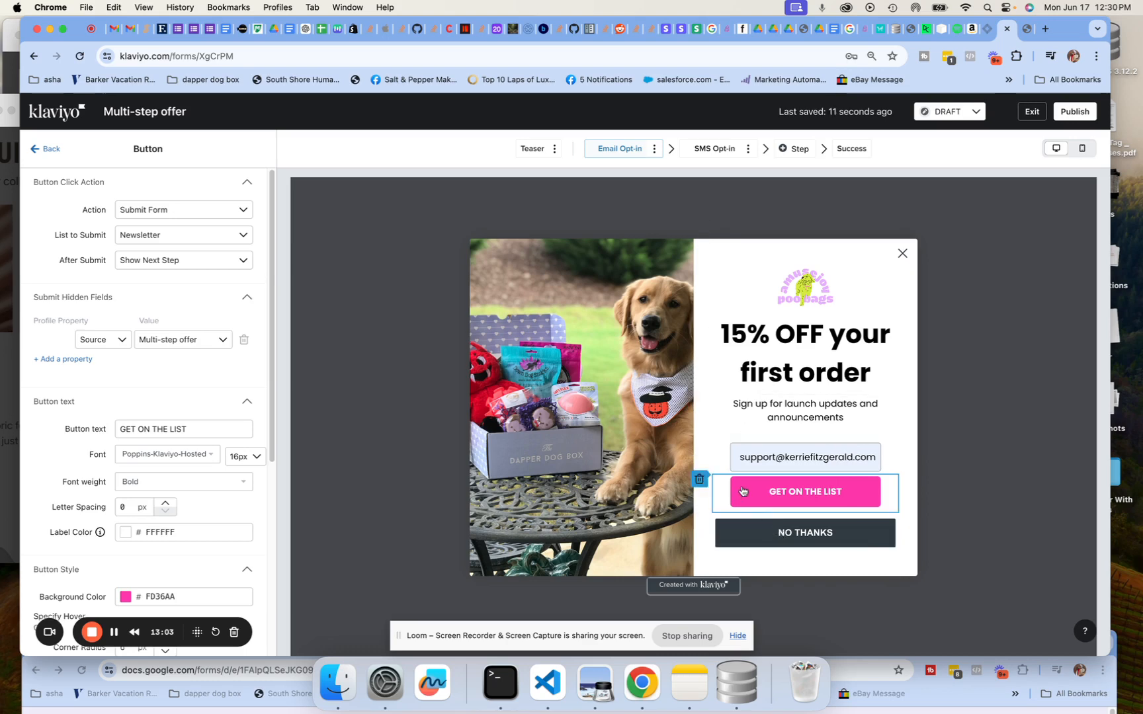
Match the NO THANKS button's block padding to the pink button's: top 4 px, left 32 px and right 32 px
{"action": "left_click_drag", "start_coordinate": [274, 193], "coordinate": [285, 396]}
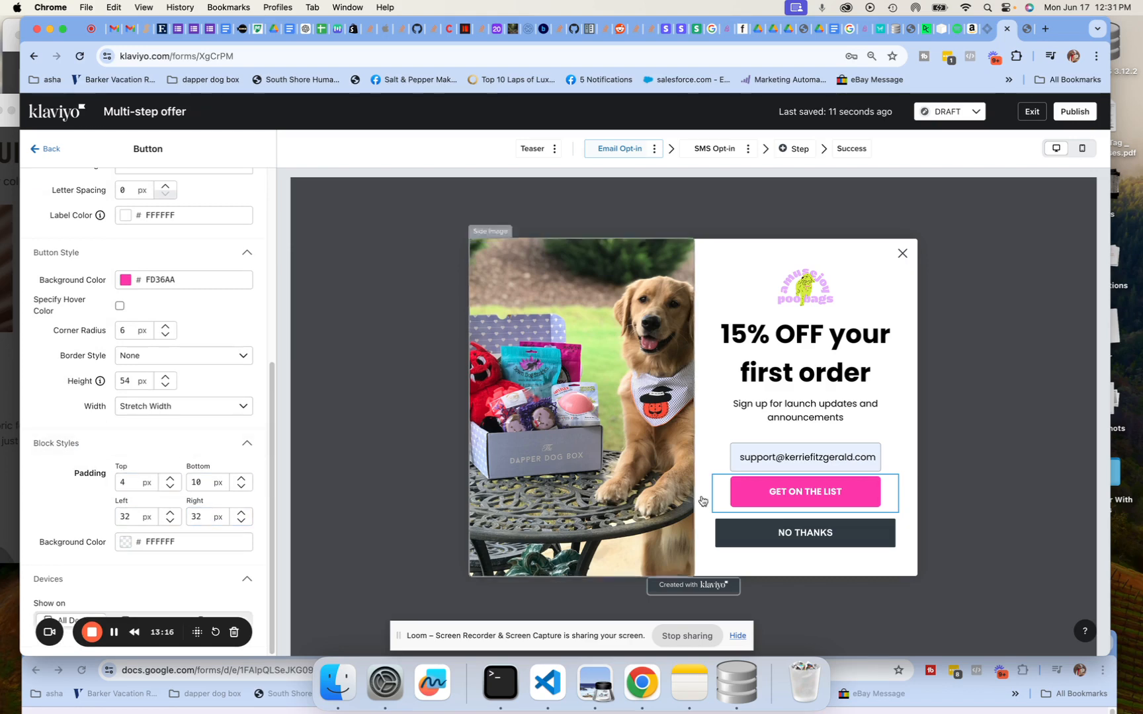
{"action": "left_click", "coordinate": [752, 535]}
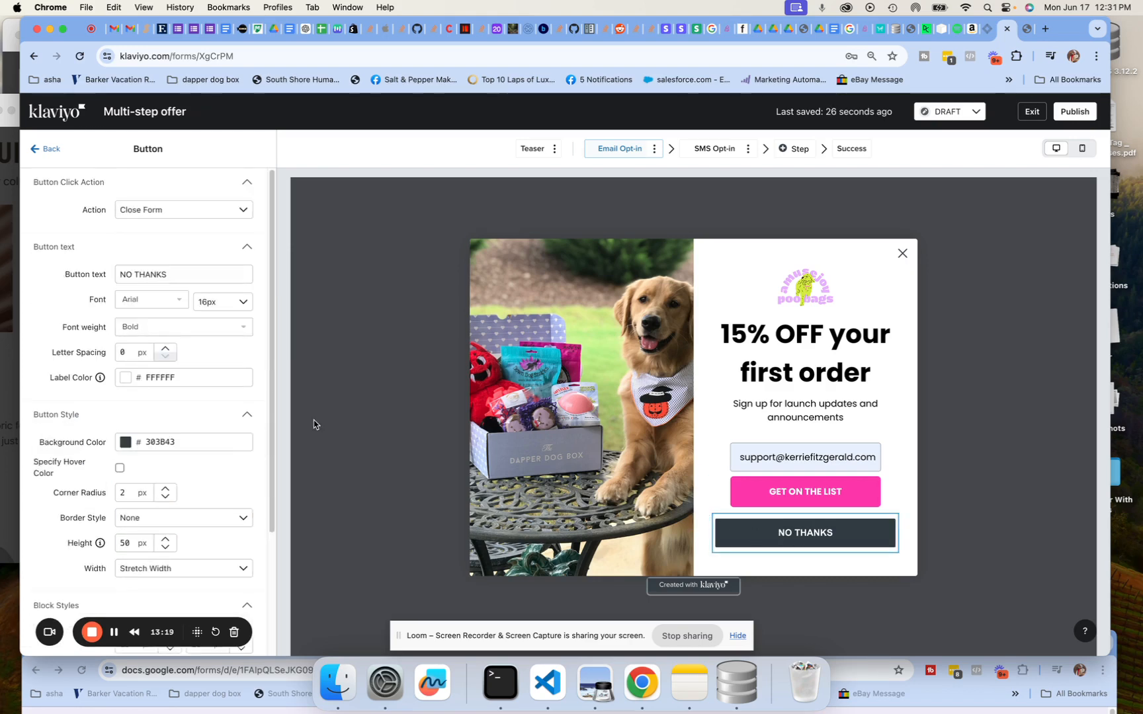
{"action": "scroll", "coordinate": [271, 355], "scroll_direction": "down", "scroll_amount": 5}
{"action": "left_click", "coordinate": [135, 481]}
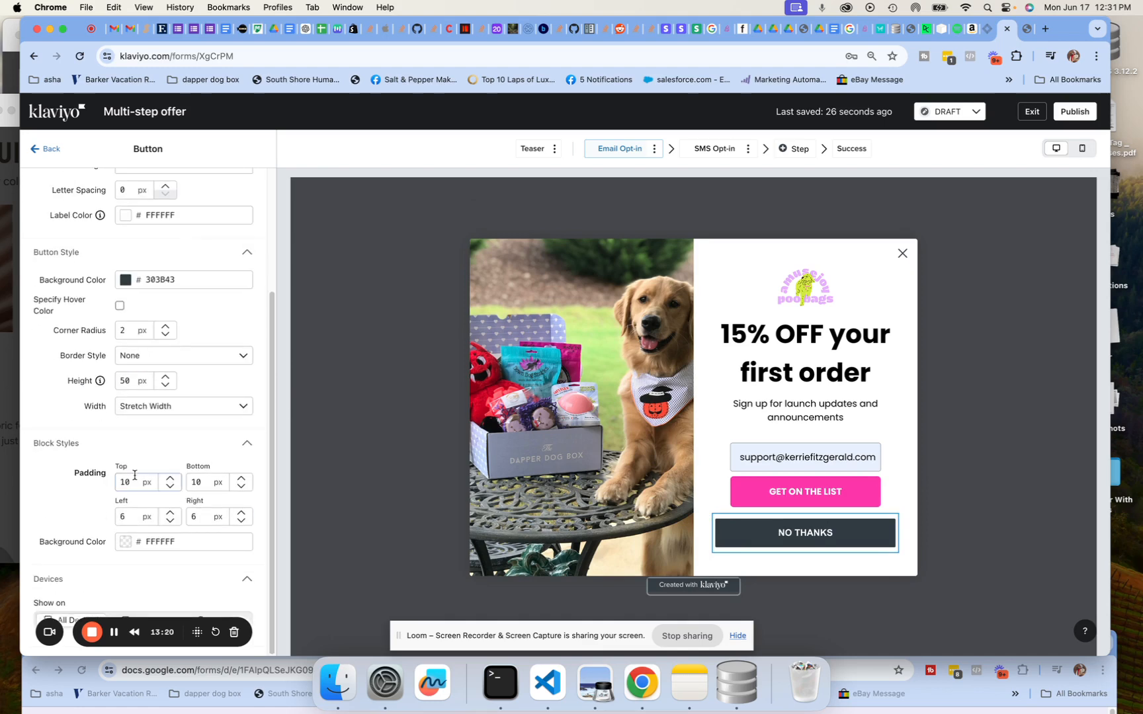
{"action": "double_click", "coordinate": [133, 480]}
{"action": "type", "text": "4"}
{"action": "left_click", "coordinate": [209, 482]}
{"action": "double_click", "coordinate": [128, 517]}
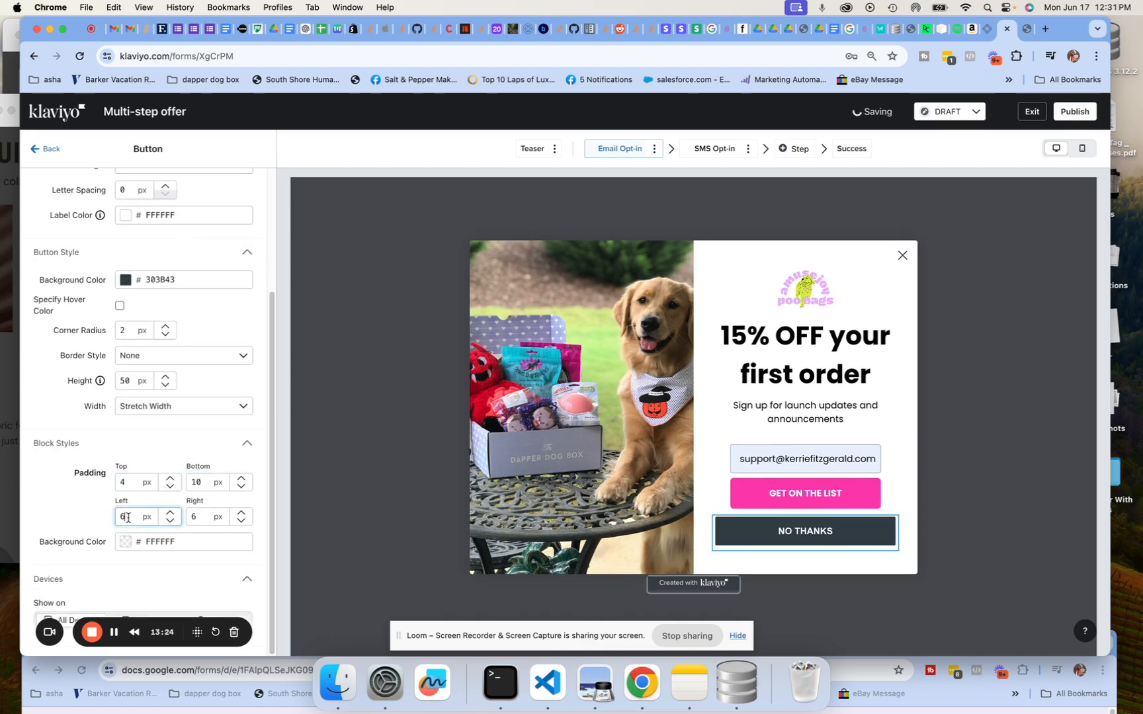
{"action": "type", "text": "32"}
{"action": "double_click", "coordinate": [193, 516]}
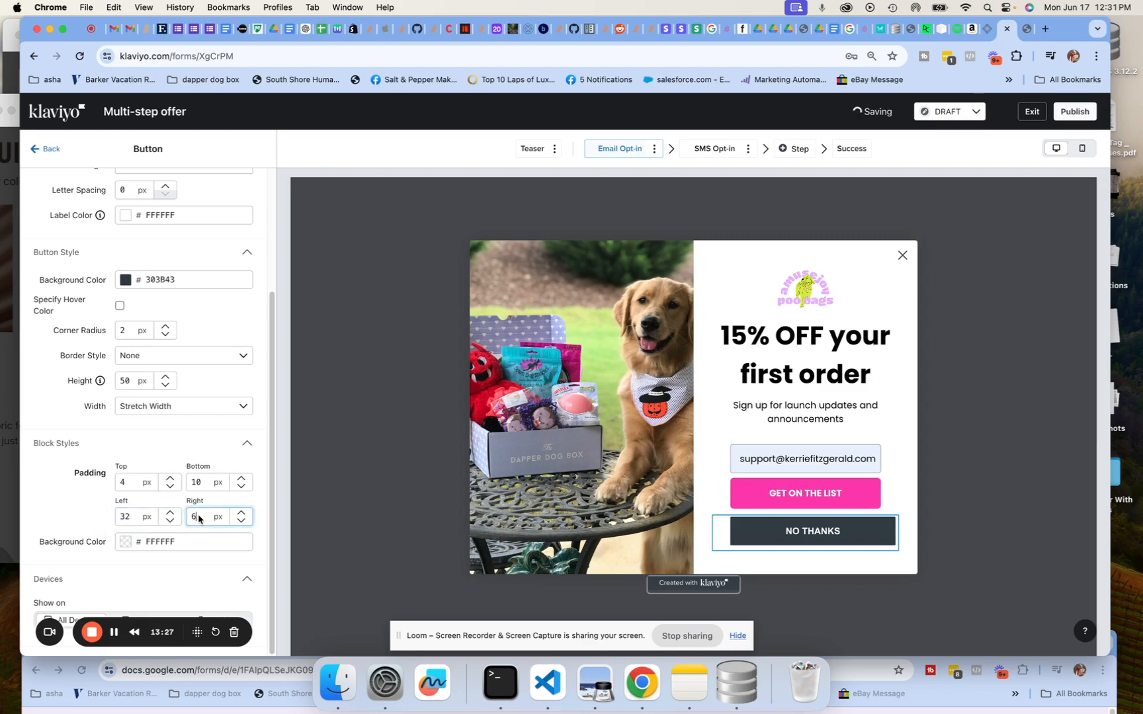
{"action": "type", "text": "32"}
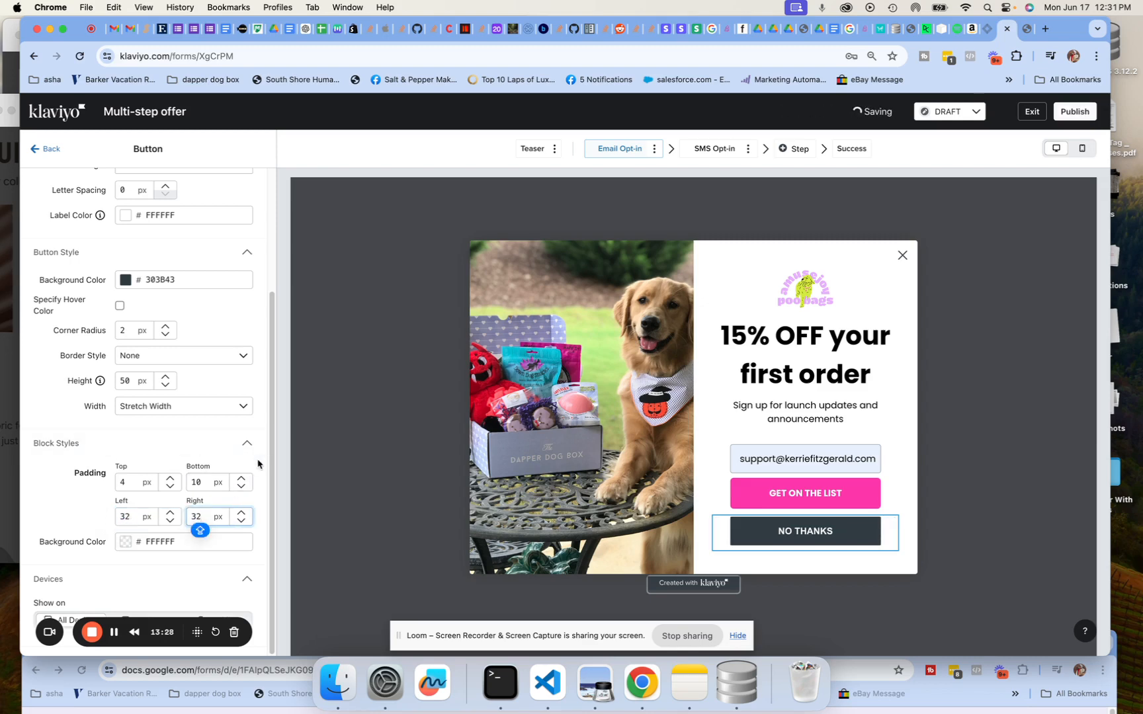
{"action": "left_click", "coordinate": [259, 461]}
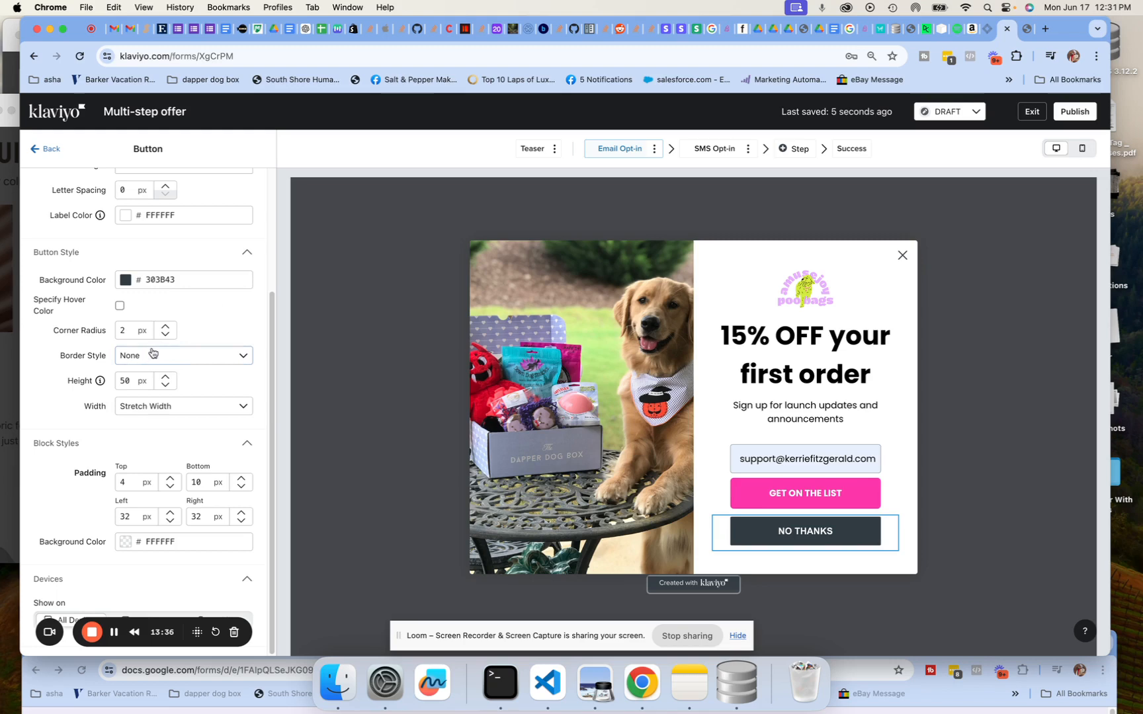
Check the pink button's corner radius and set the NO THANKS button's corner radius to 6 px
{"action": "left_click", "coordinate": [737, 493]}
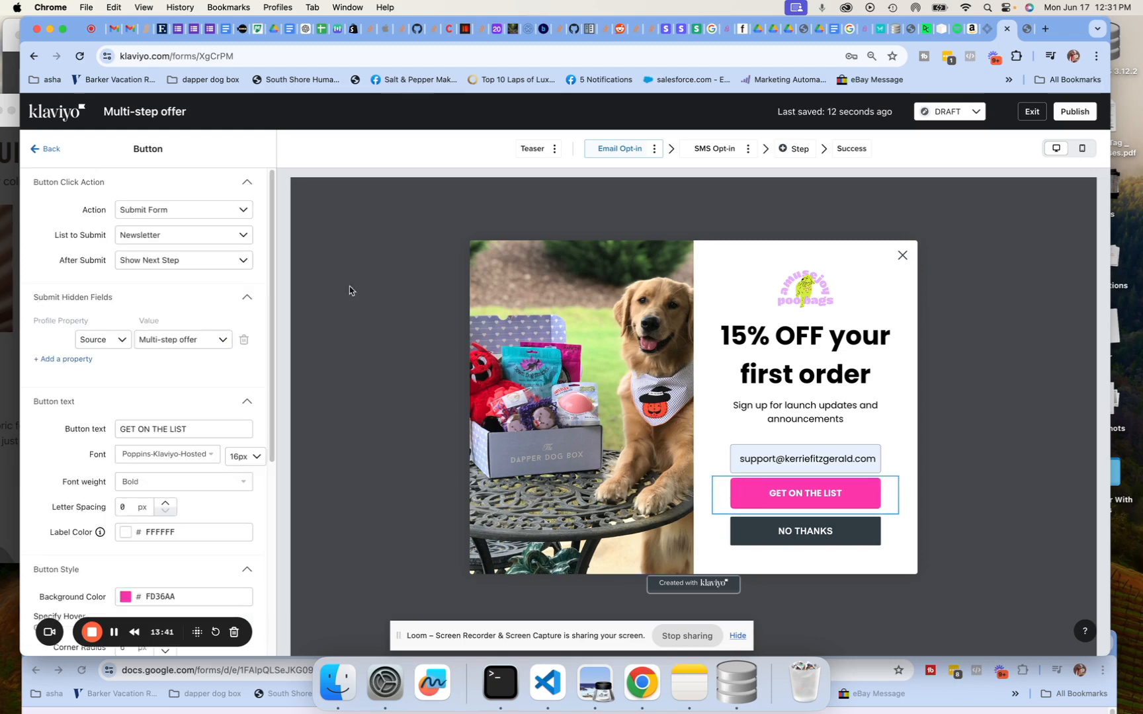
{"action": "left_click_drag", "start_coordinate": [272, 273], "coordinate": [275, 417]}
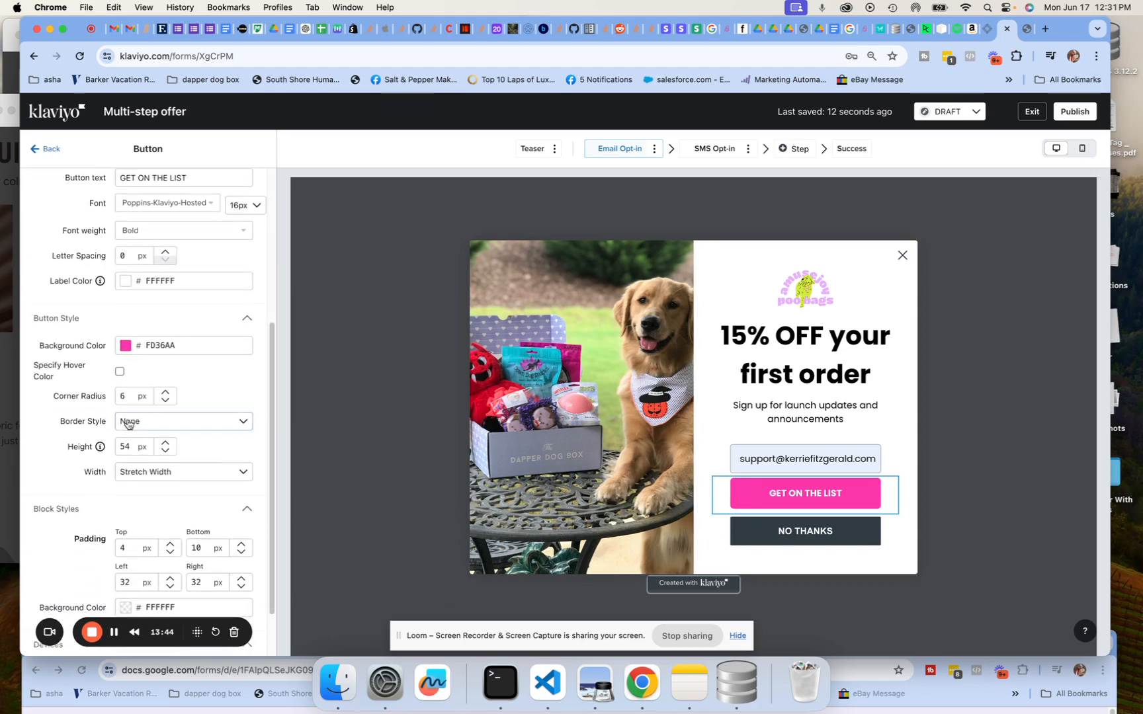
{"action": "left_click", "coordinate": [739, 537]}
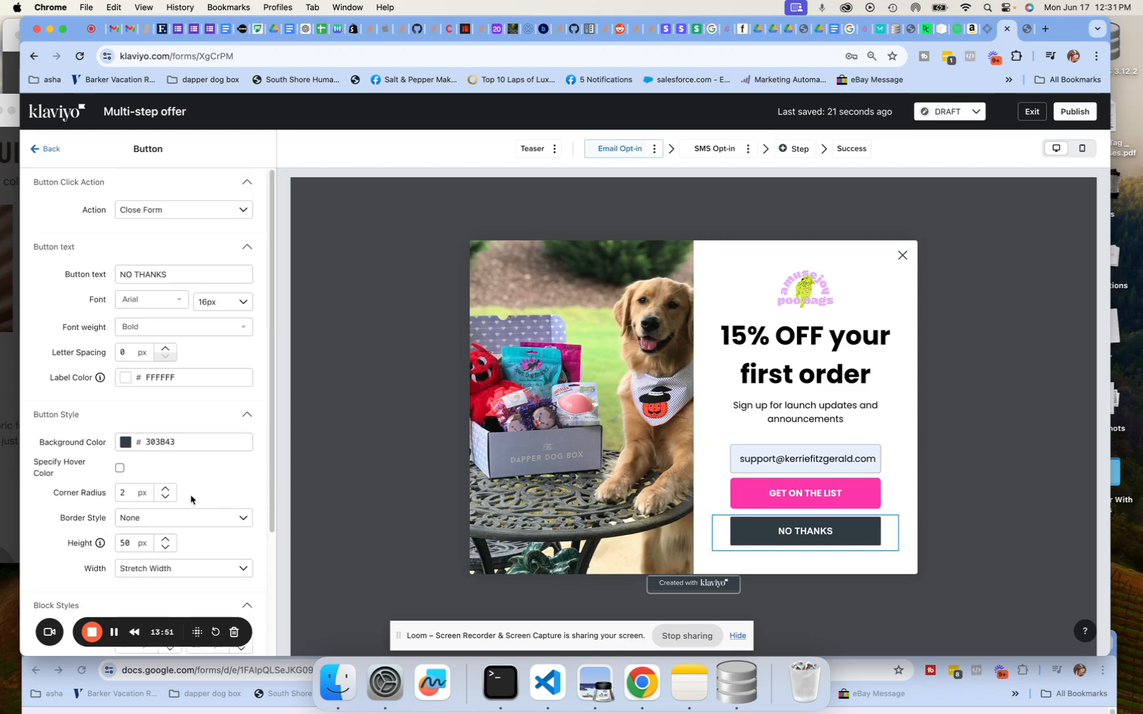
{"action": "left_click", "coordinate": [128, 493]}
{"action": "key", "text": "BackSpace"}
{"action": "type", "text": "6"}
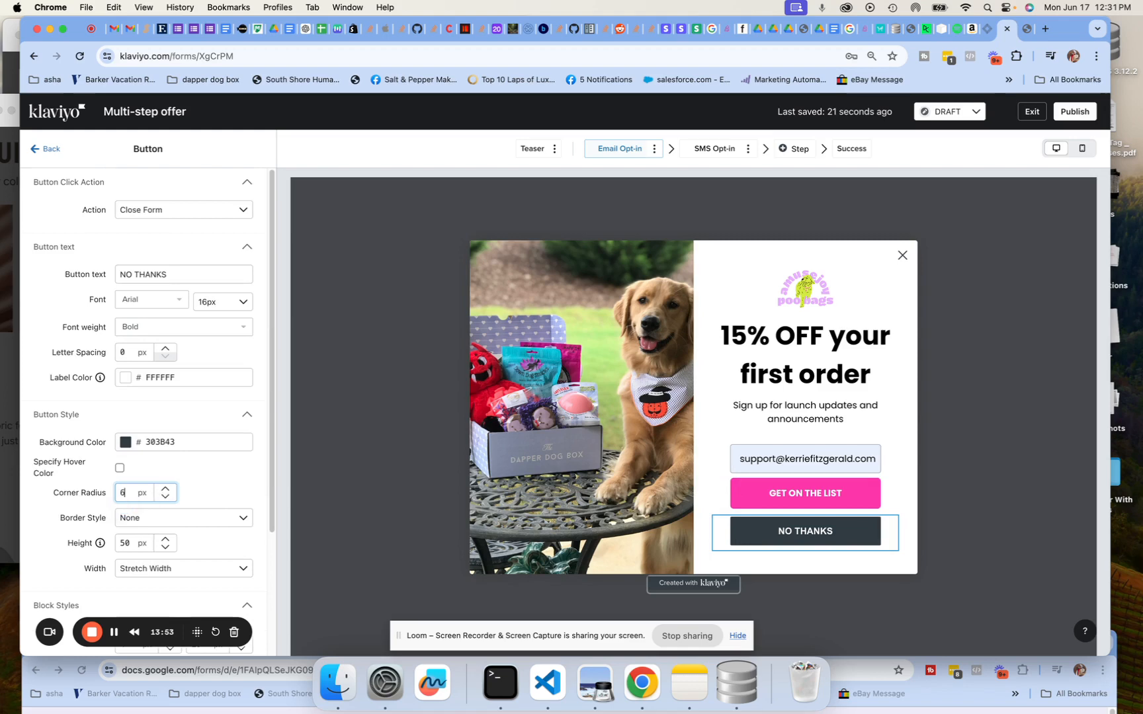
{"action": "left_click", "coordinate": [239, 473]}
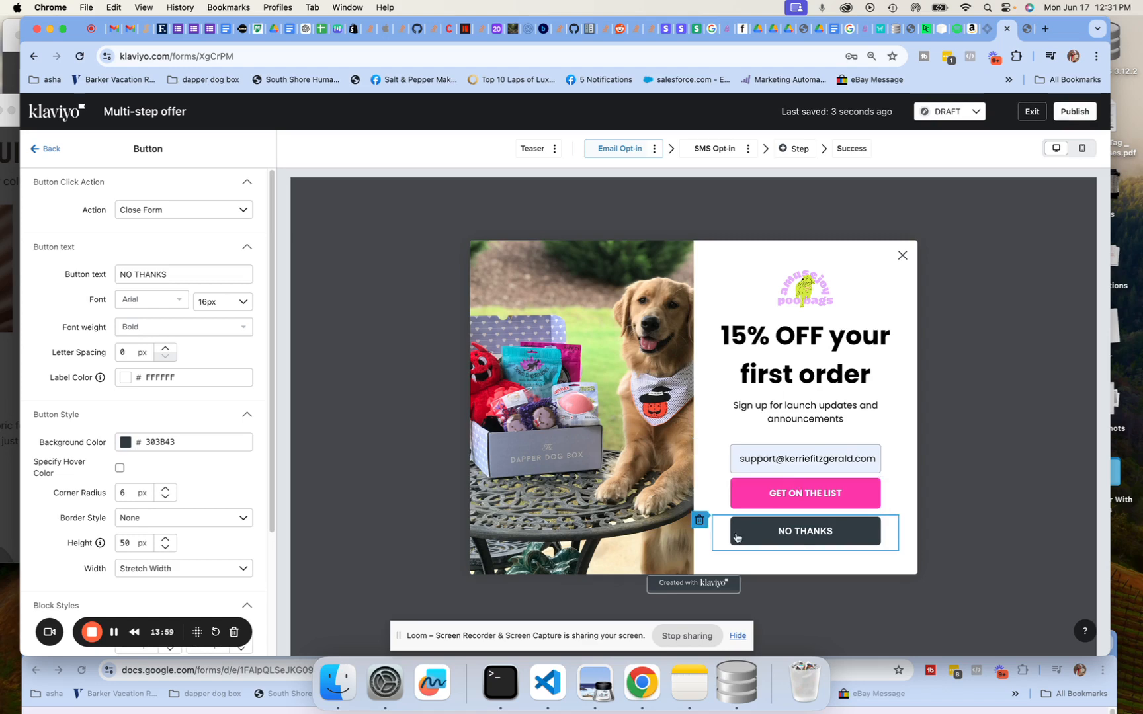
Check the SKIMS screenshot in Preview, then add a radio button block between the sign-up text and the email field in the Klaviyo form
{"action": "left_click", "coordinate": [586, 685]}
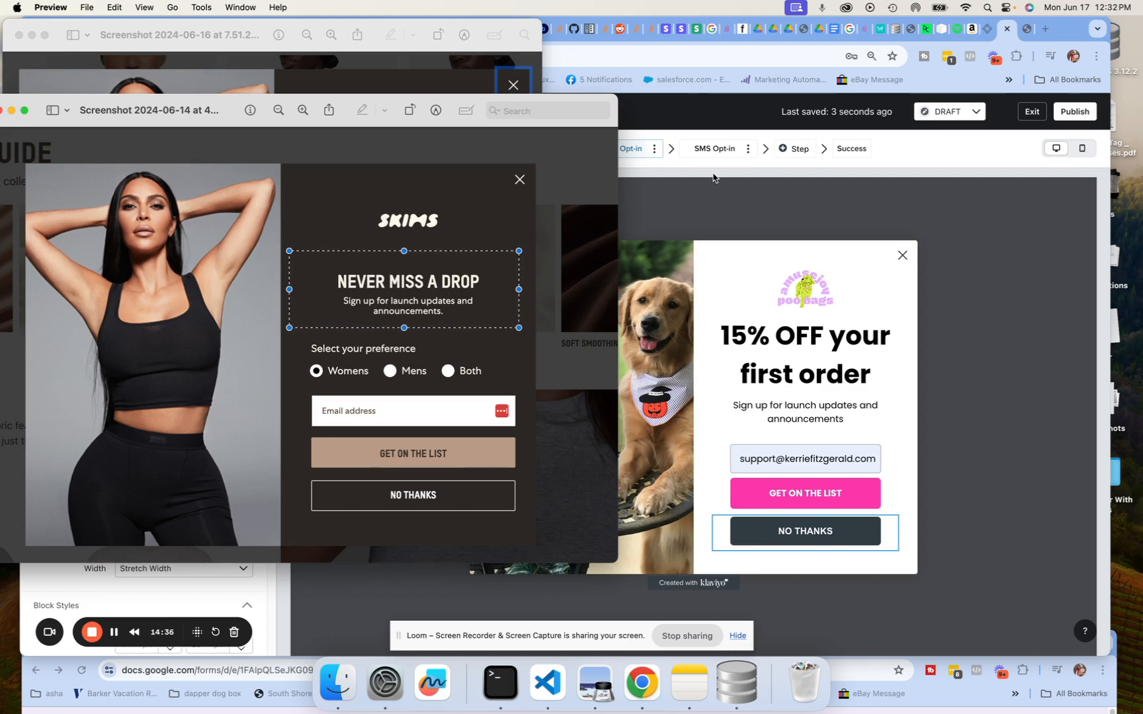
{"action": "left_click", "coordinate": [694, 184]}
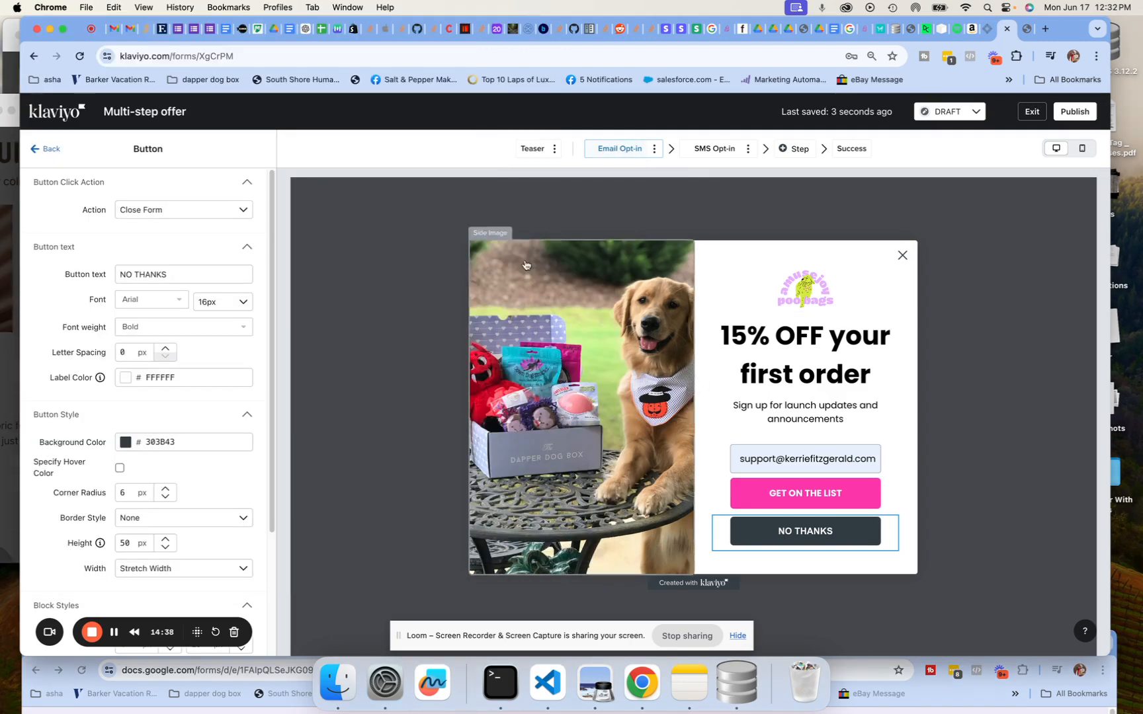
{"action": "left_click", "coordinate": [39, 149]}
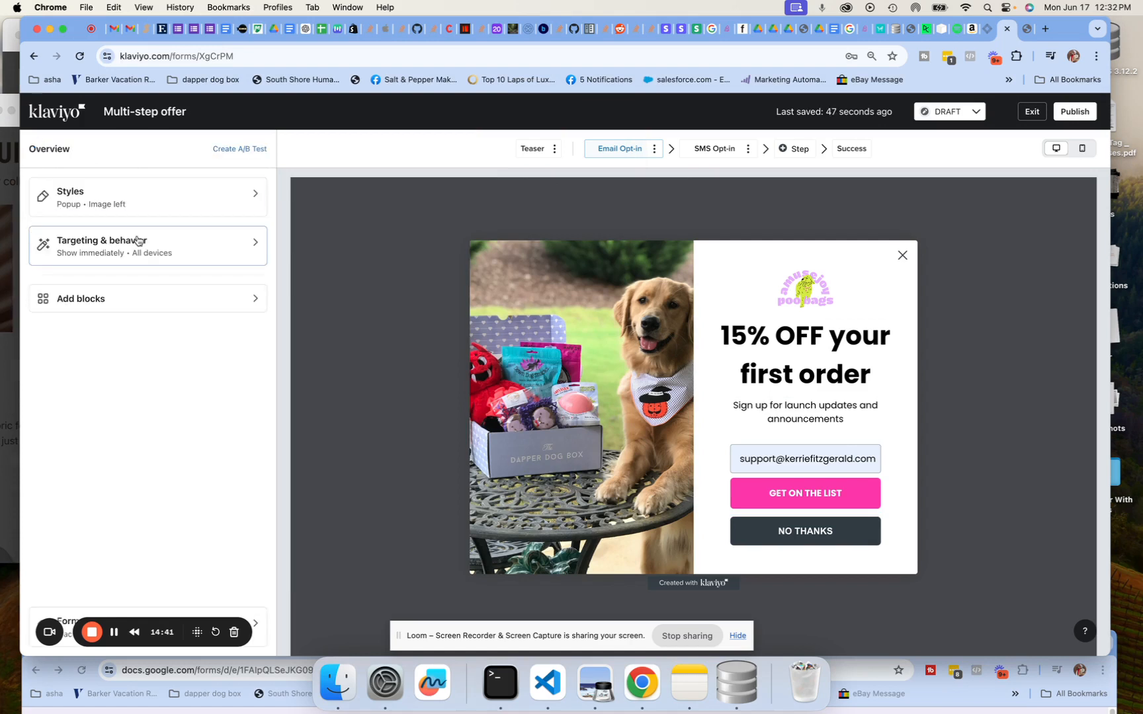
{"action": "left_click", "coordinate": [105, 298]}
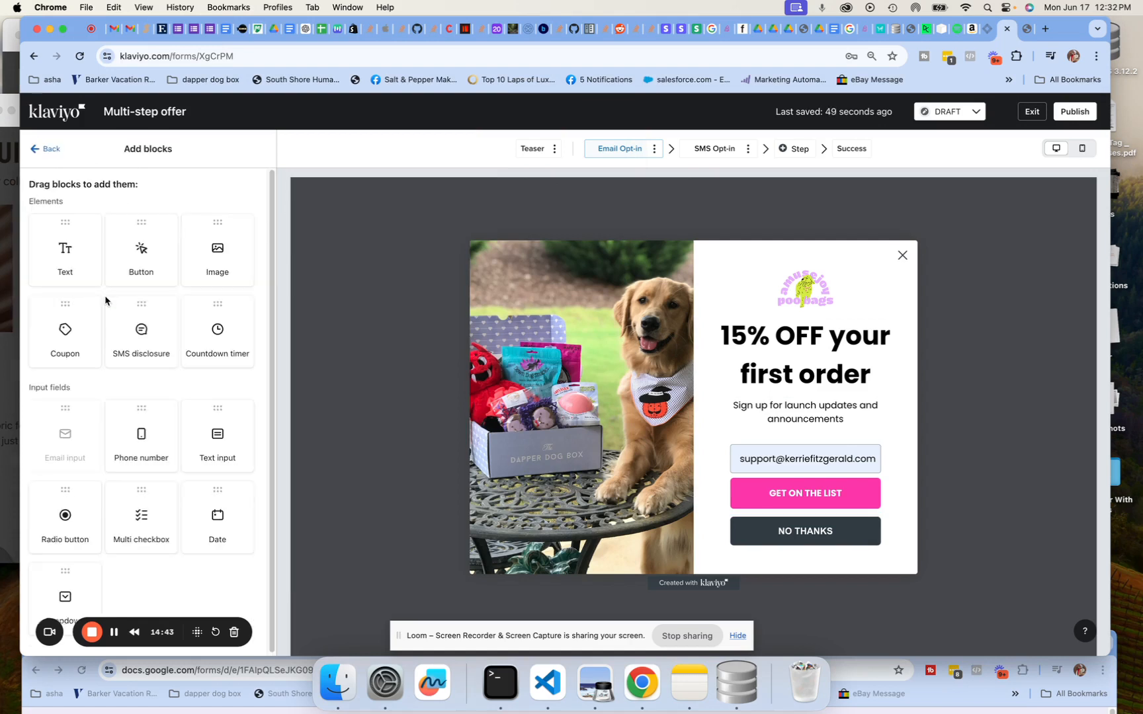
{"action": "left_click_drag", "start_coordinate": [272, 217], "coordinate": [266, 329]}
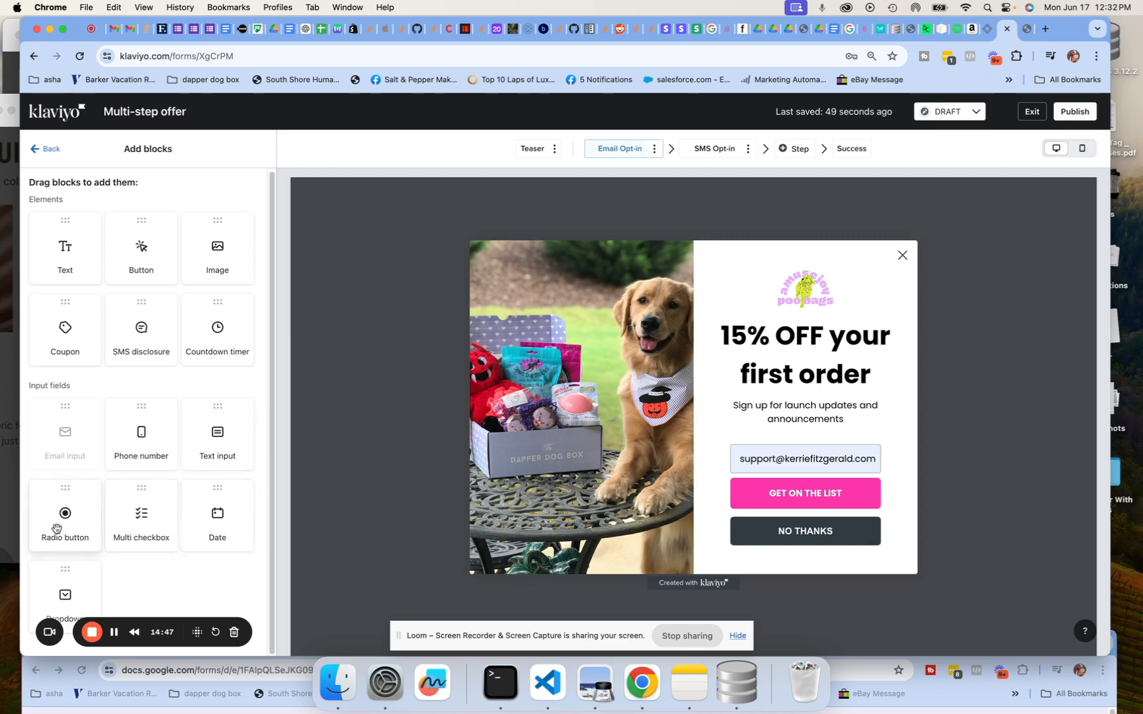
{"action": "left_click_drag", "start_coordinate": [57, 527], "coordinate": [819, 432]}
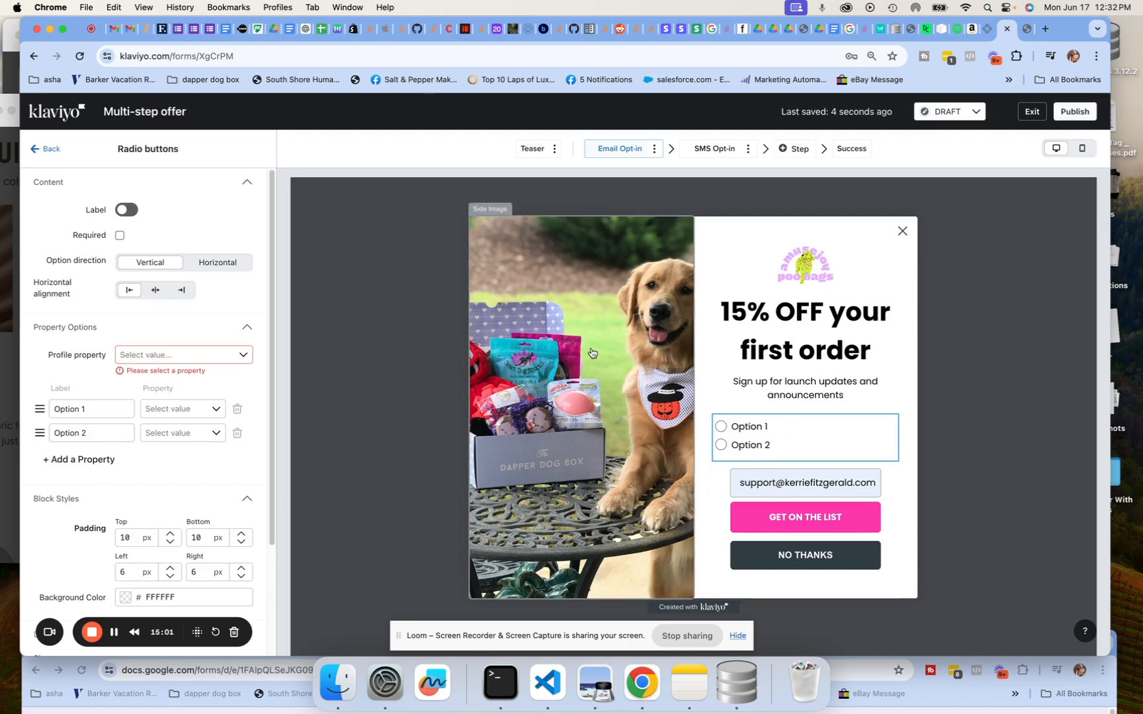
Consult the SKIMS screenshot again and set the radio buttons' option direction to horizontal
{"action": "left_click", "coordinate": [599, 681]}
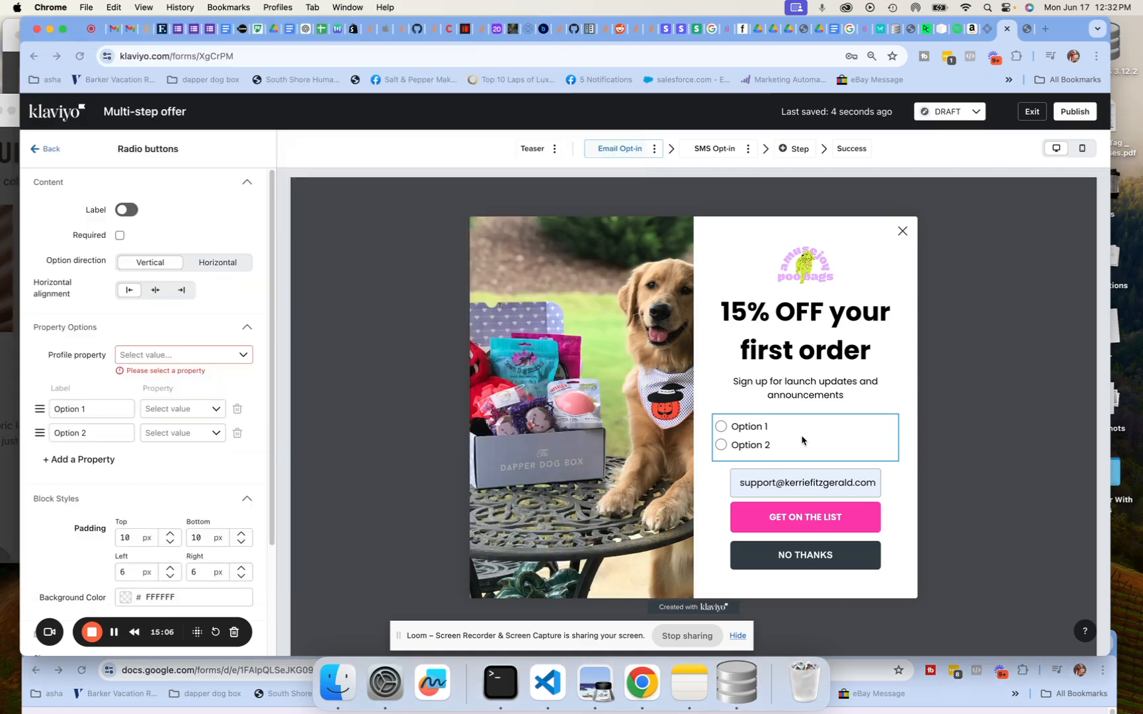
{"action": "left_click", "coordinate": [801, 434]}
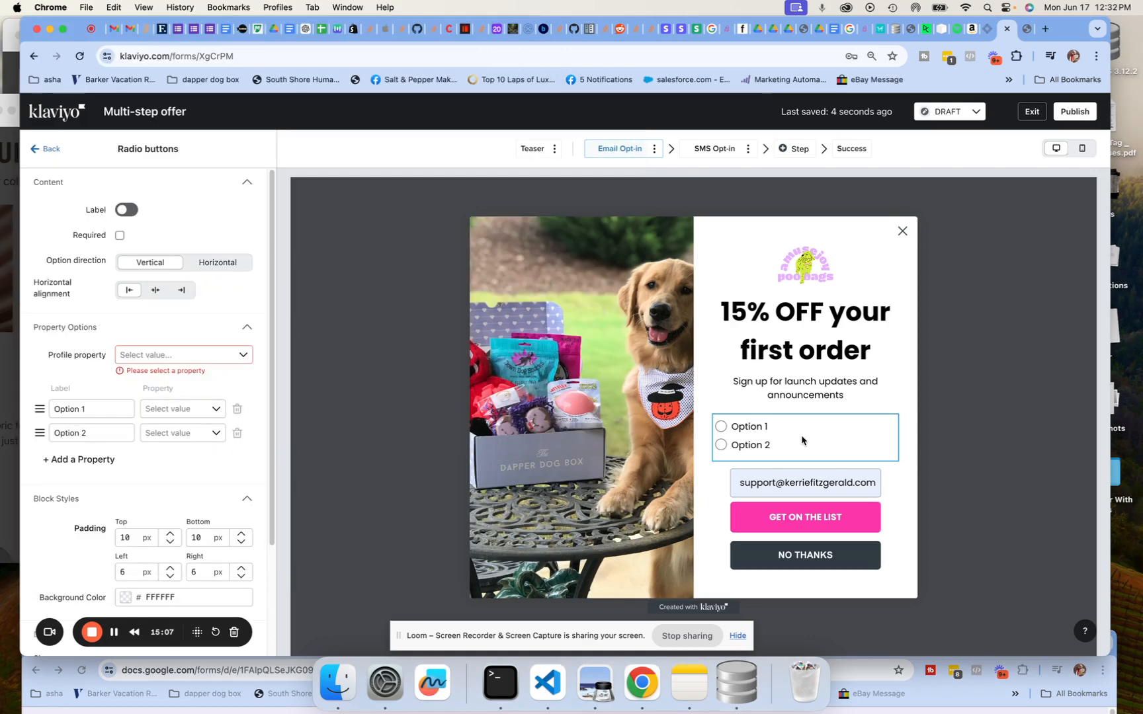
{"action": "left_click", "coordinate": [233, 266]}
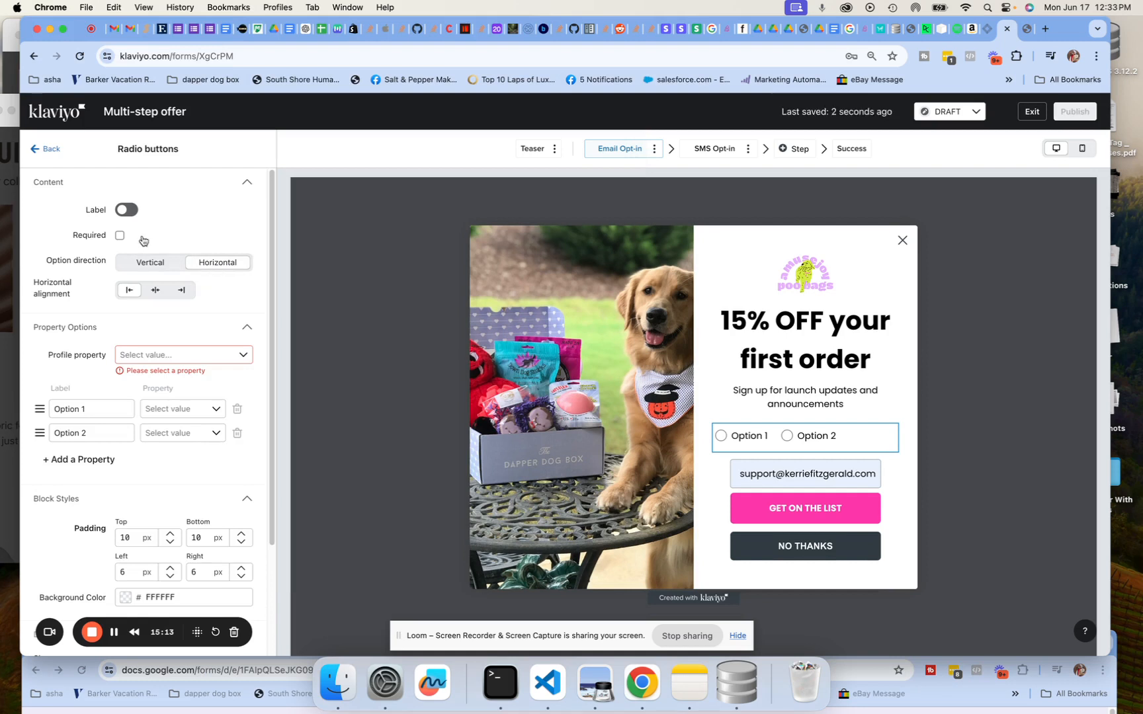
Enable the radio button block's label and set it to "Select Your Preference", using the SKIMS screenshot as reference
{"action": "left_click", "coordinate": [125, 210]}
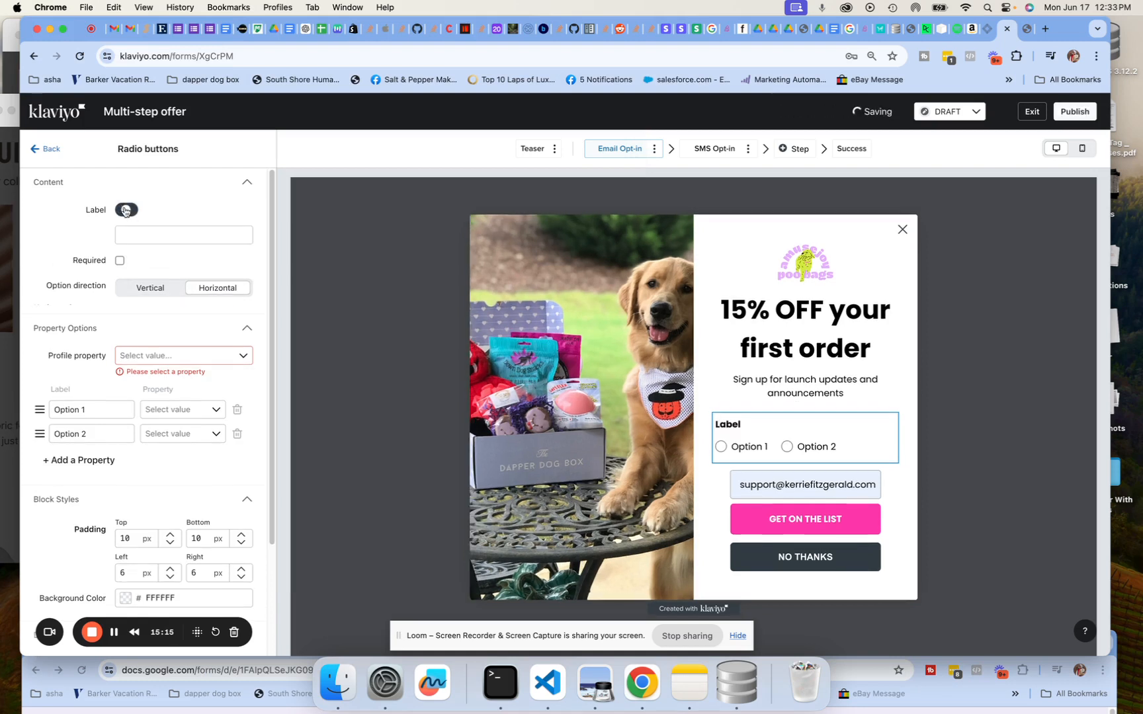
{"action": "left_click", "coordinate": [139, 233]}
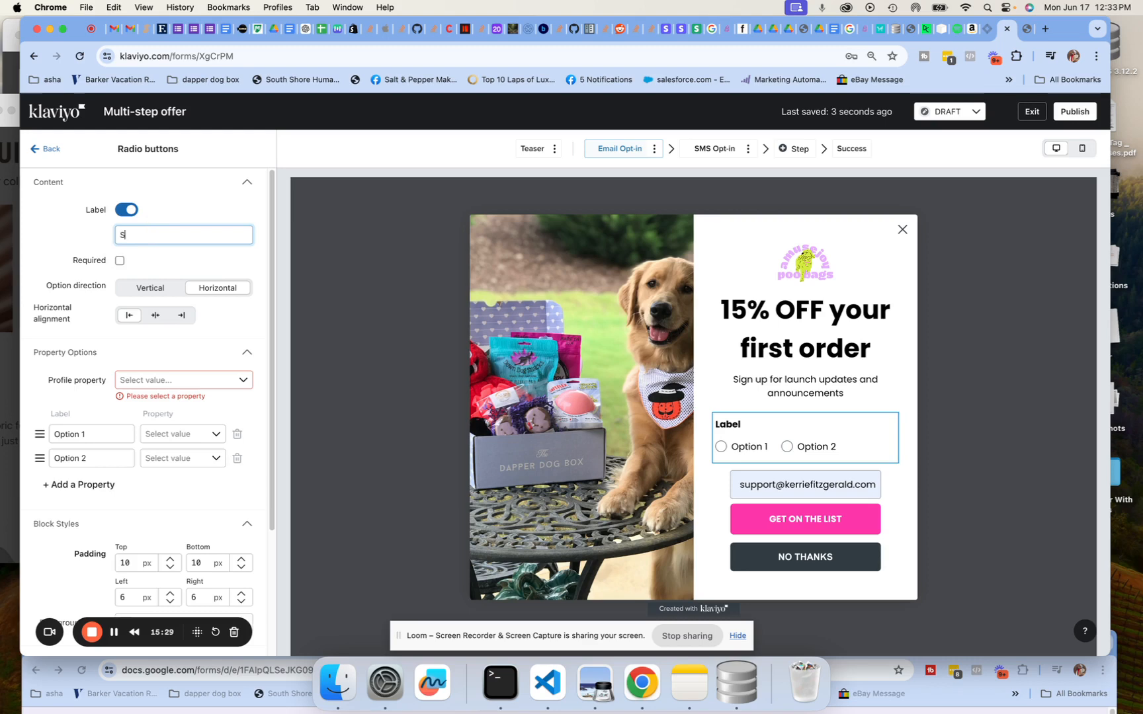
{"action": "left_click", "coordinate": [595, 681]}
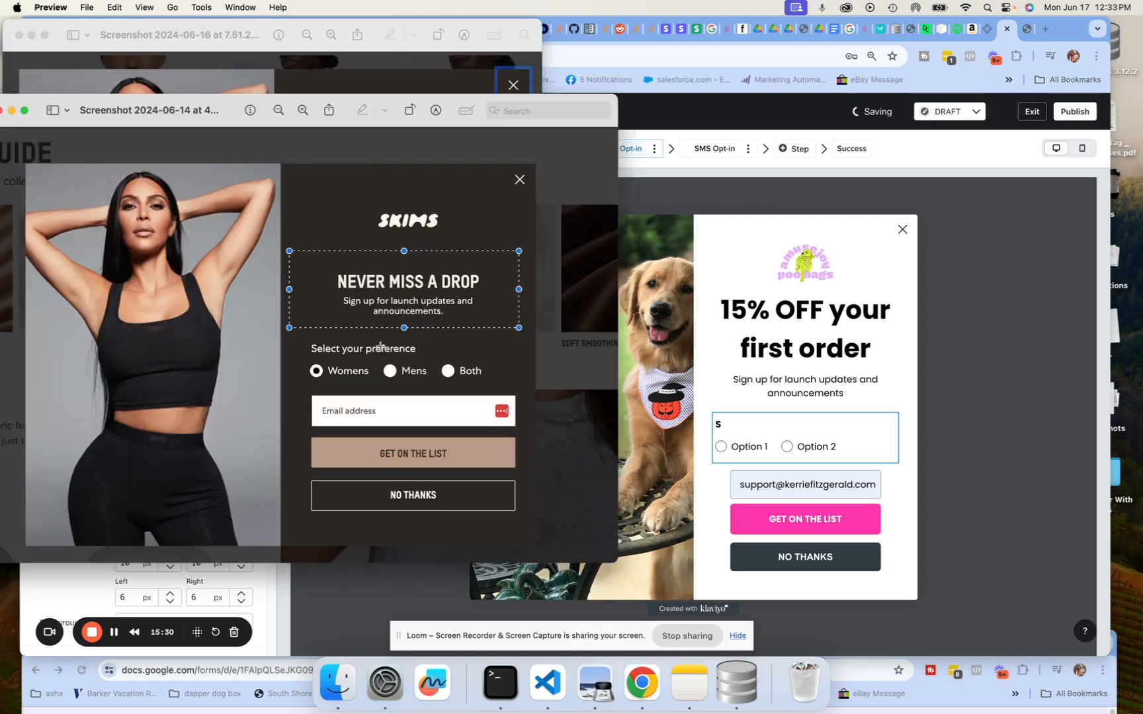
{"action": "left_click", "coordinate": [344, 627]}
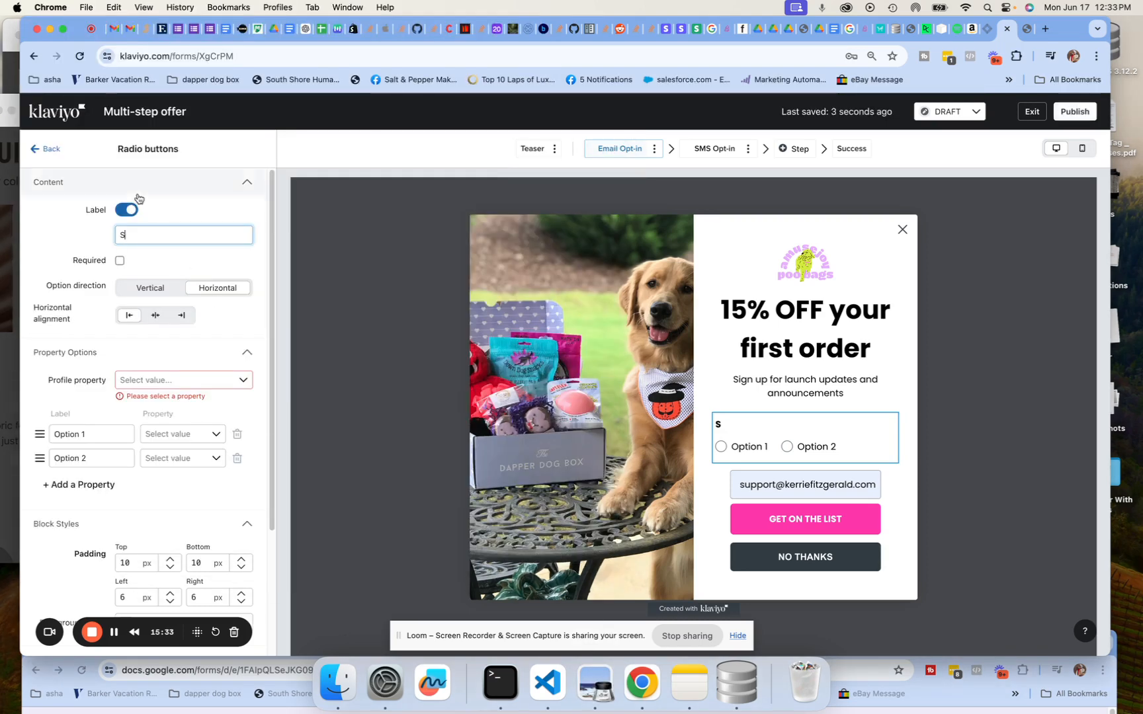
{"action": "type", "text": "elect"}
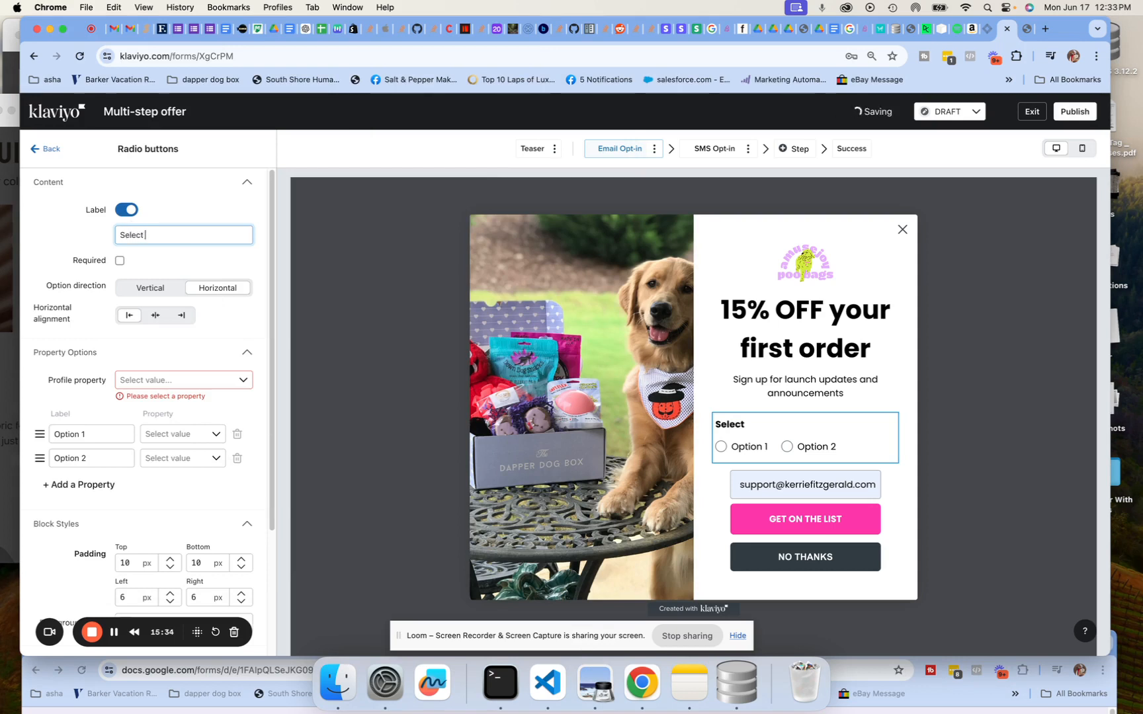
{"action": "type", "text": " Your Preference"}
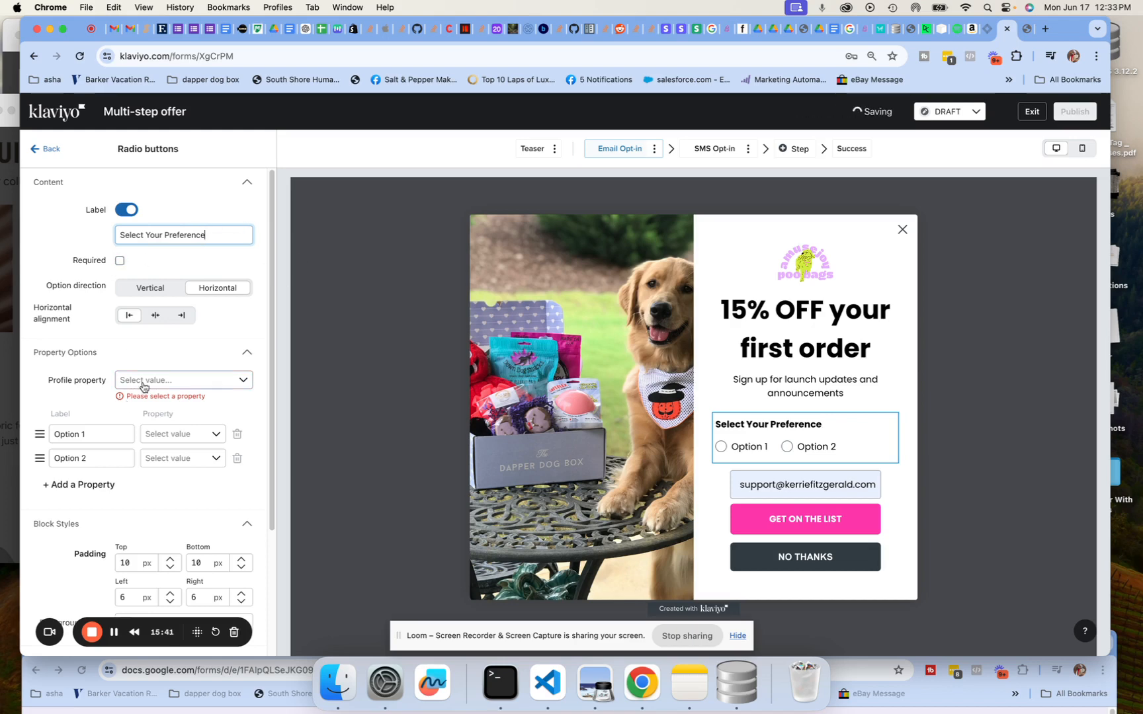
Replace the first radio option's label with "Biodegradable"
{"action": "left_click", "coordinate": [76, 436]}
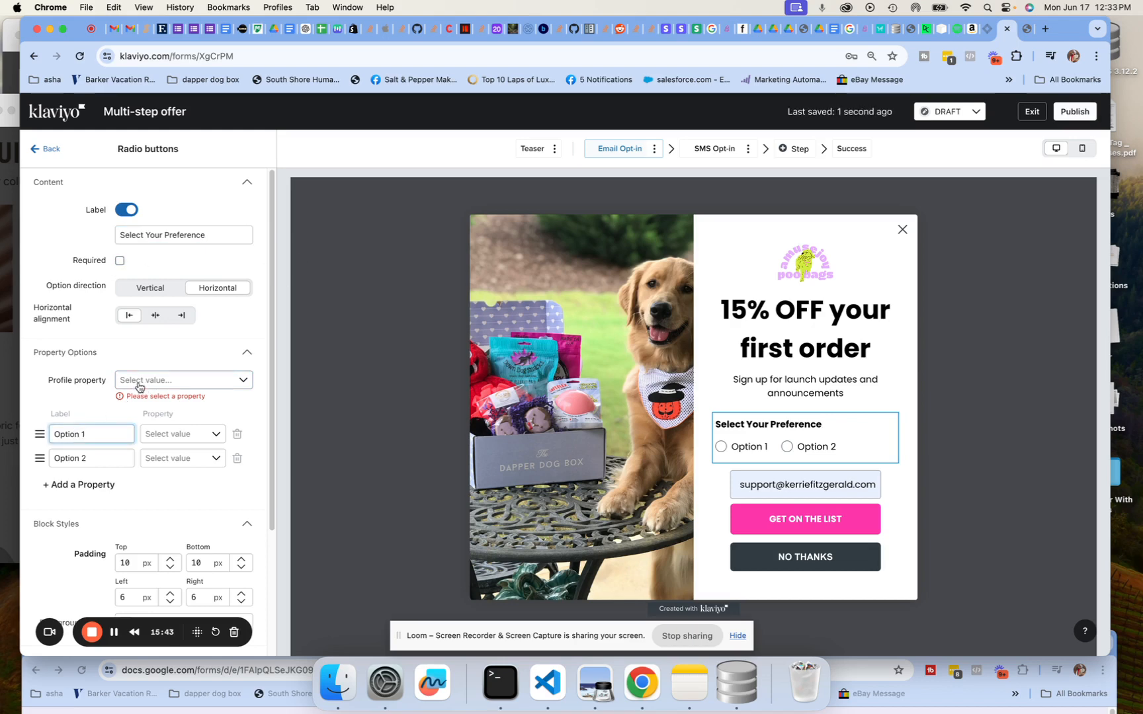
{"action": "left_click_drag", "start_coordinate": [99, 434], "coordinate": [33, 432]}
{"action": "left_click", "coordinate": [114, 632]}
{"action": "left_click", "coordinate": [83, 433]}
{"action": "key", "text": "BackSpace"}
{"action": "key", "text": "BackSpace"}
{"action": "key", "text": "BackSpace"}
{"action": "key", "text": "BackSpace"}
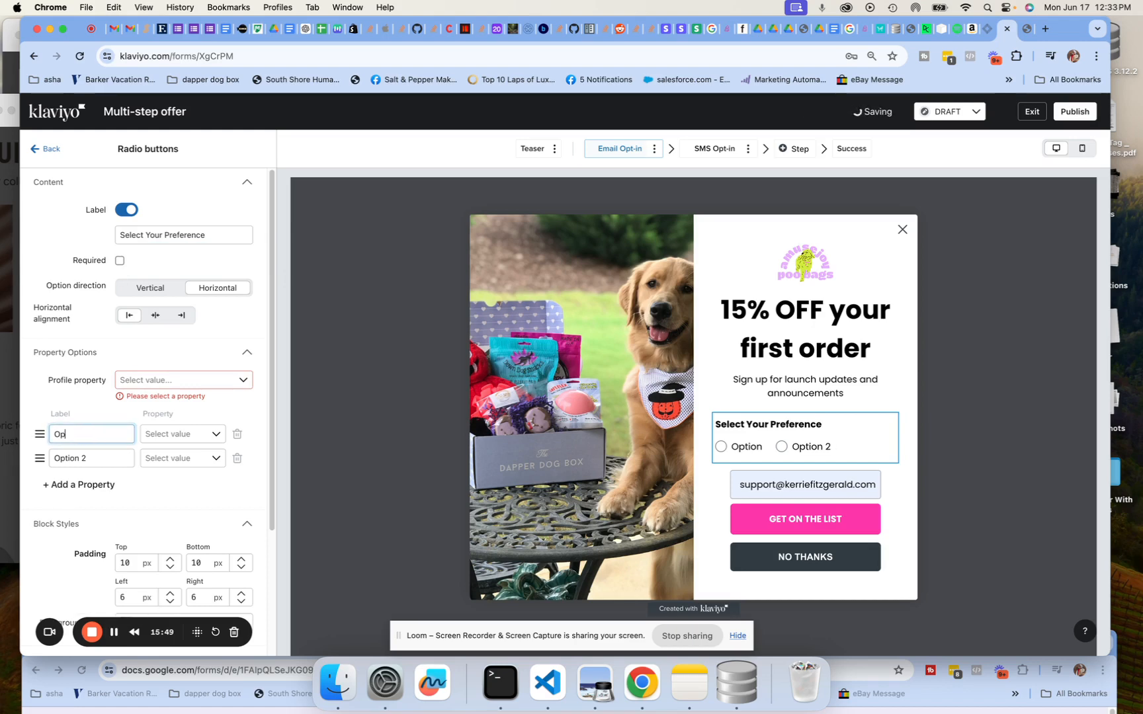
{"action": "key", "text": "BackSpace"}
{"action": "key", "text": "BackSpace"}
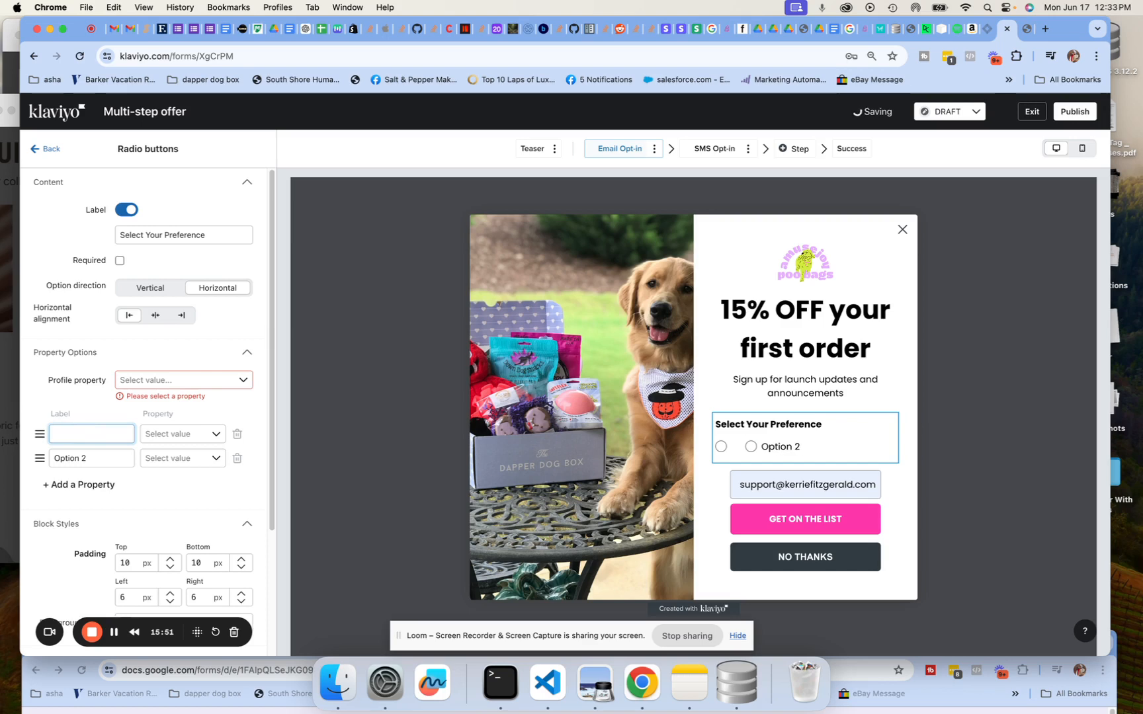
{"action": "type", "text": "Bio"}
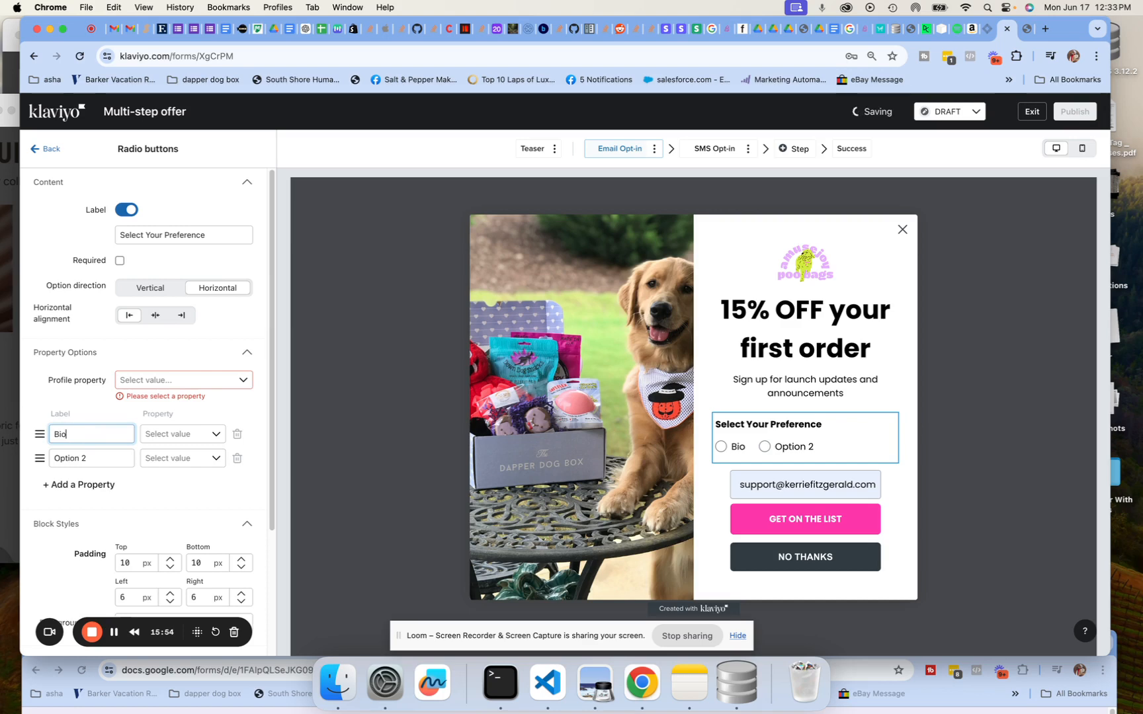
{"action": "type", "text": "degrad"}
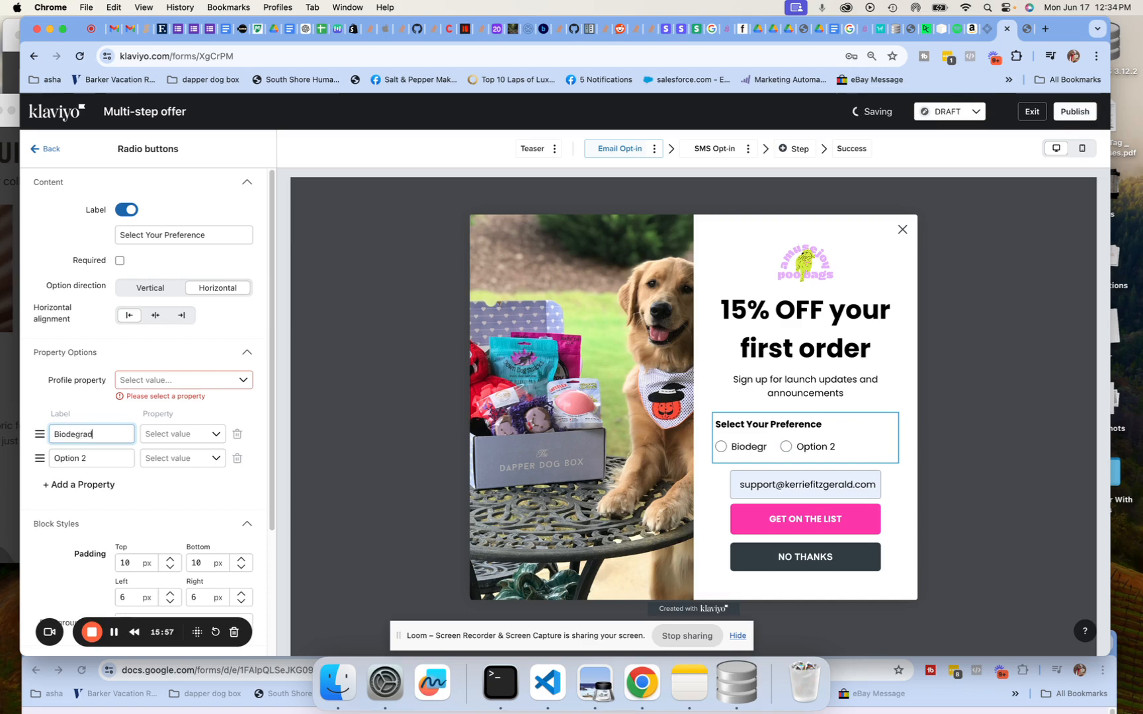
{"action": "type", "text": "able"}
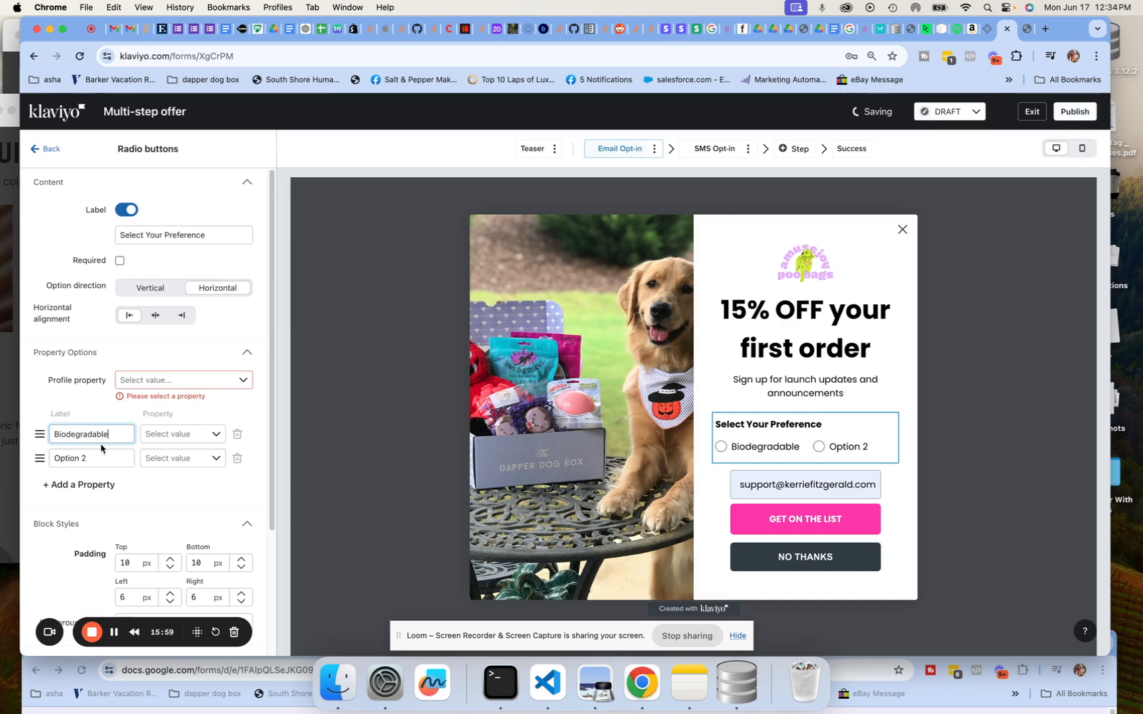
Replace the second radio option's label with "Compost", short enough to keep both options on one line
{"action": "left_click_drag", "start_coordinate": [87, 458], "coordinate": [49, 458]}
{"action": "type", "text": "Compst"}
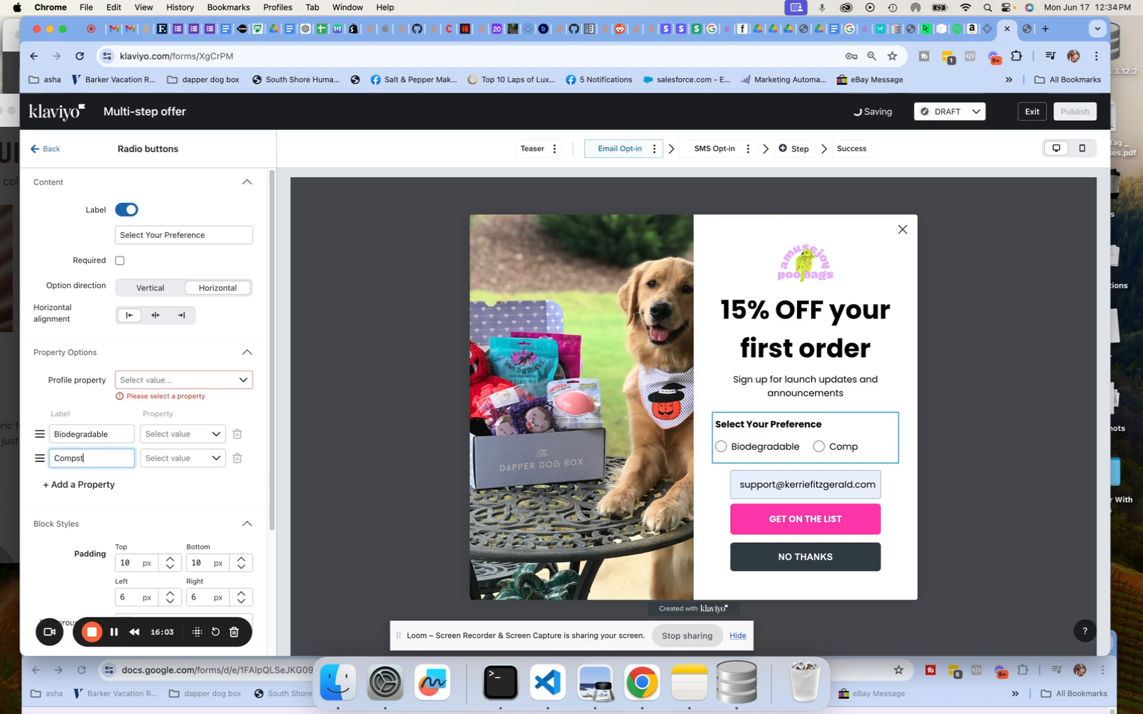
{"action": "key", "text": "BackSpace"}
{"action": "key", "text": "BackSpace"}
{"action": "type", "text": "ostable"}
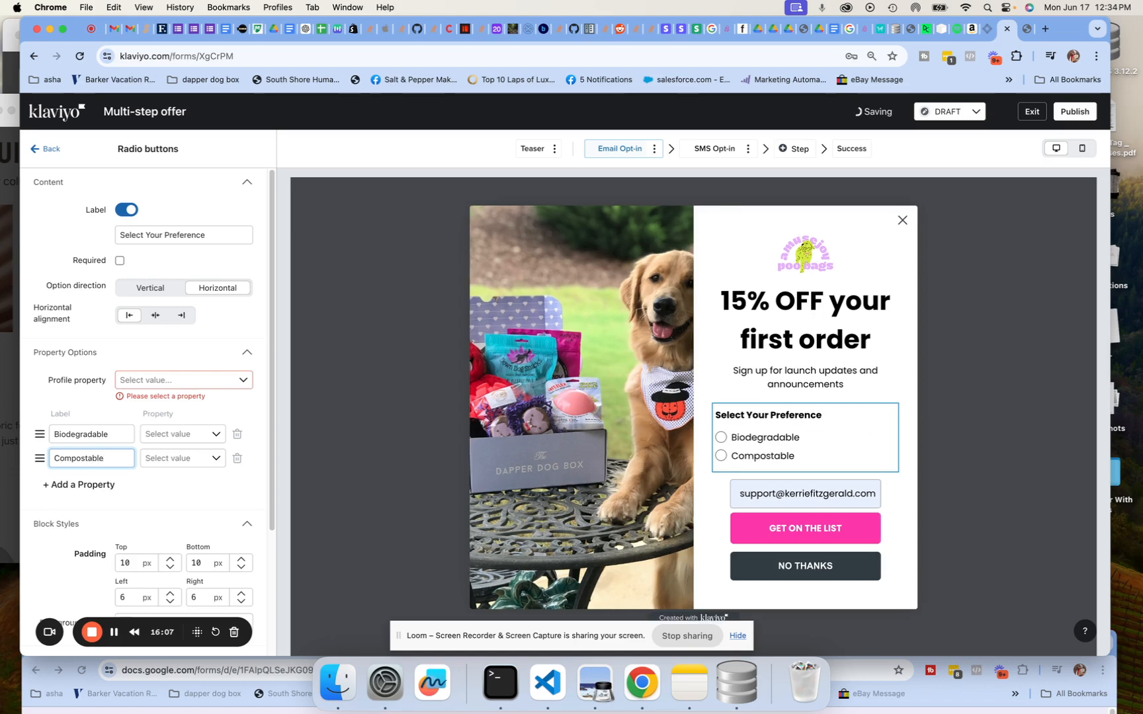
{"action": "key", "text": "BackSpace"}
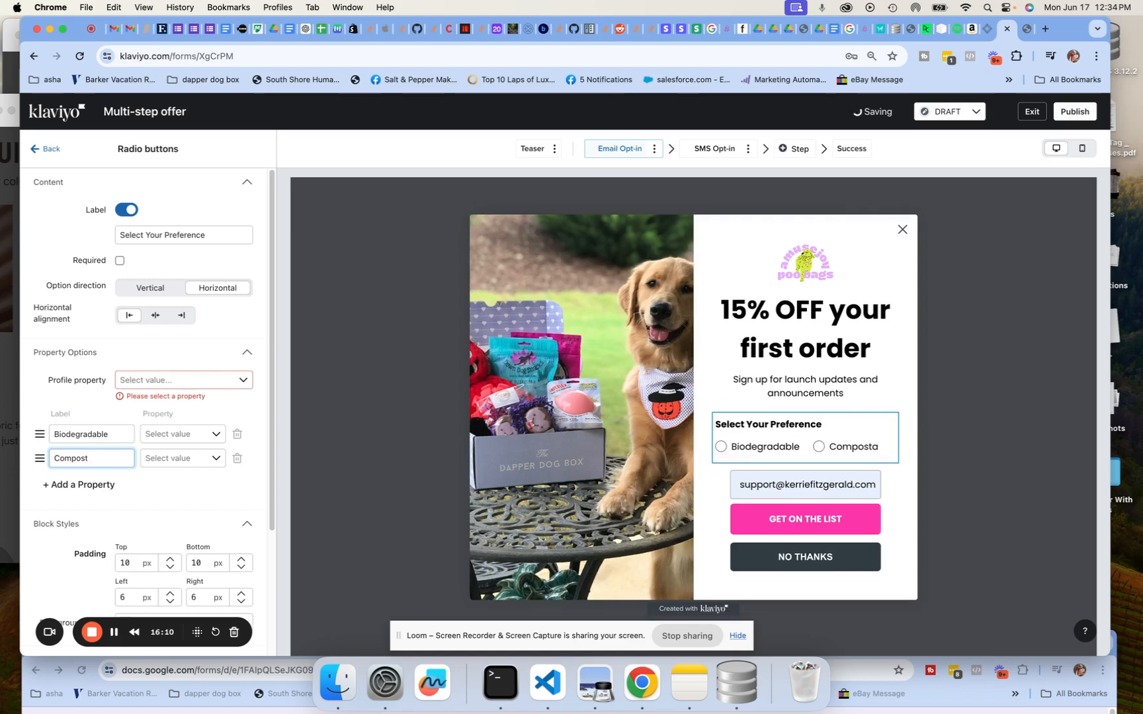
{"action": "key", "text": "BackSpace"}
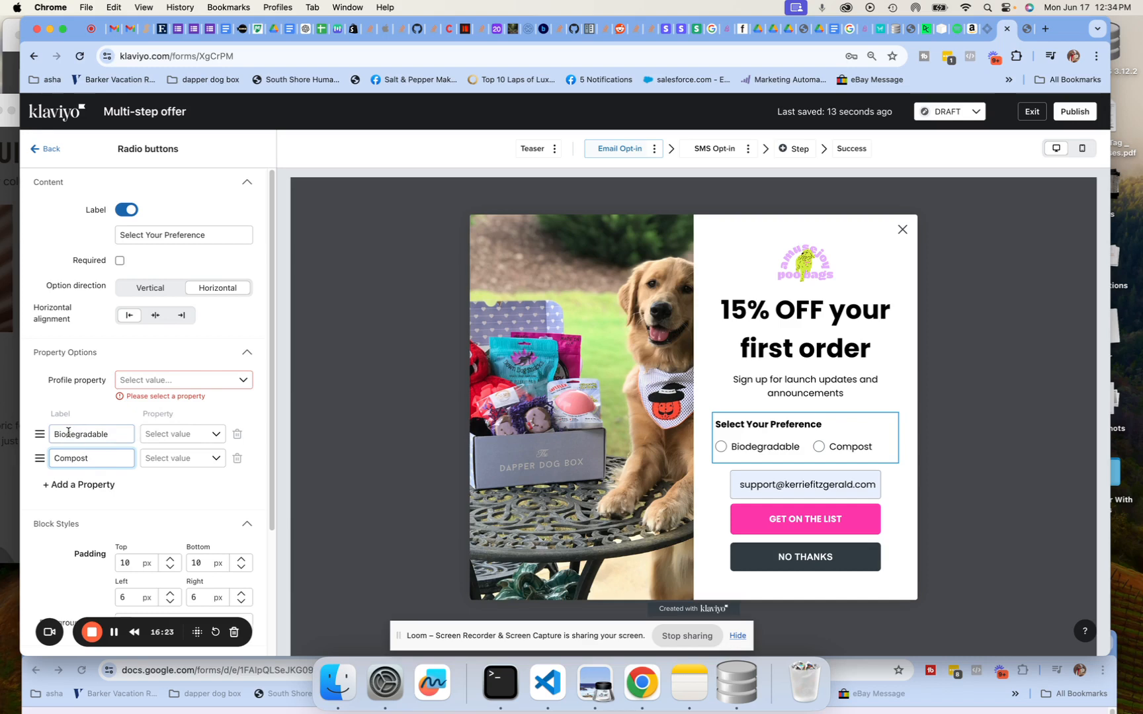
Create the profile property "dog poo bag materials" and assign it to the radio buttons
{"action": "left_click", "coordinate": [154, 380]}
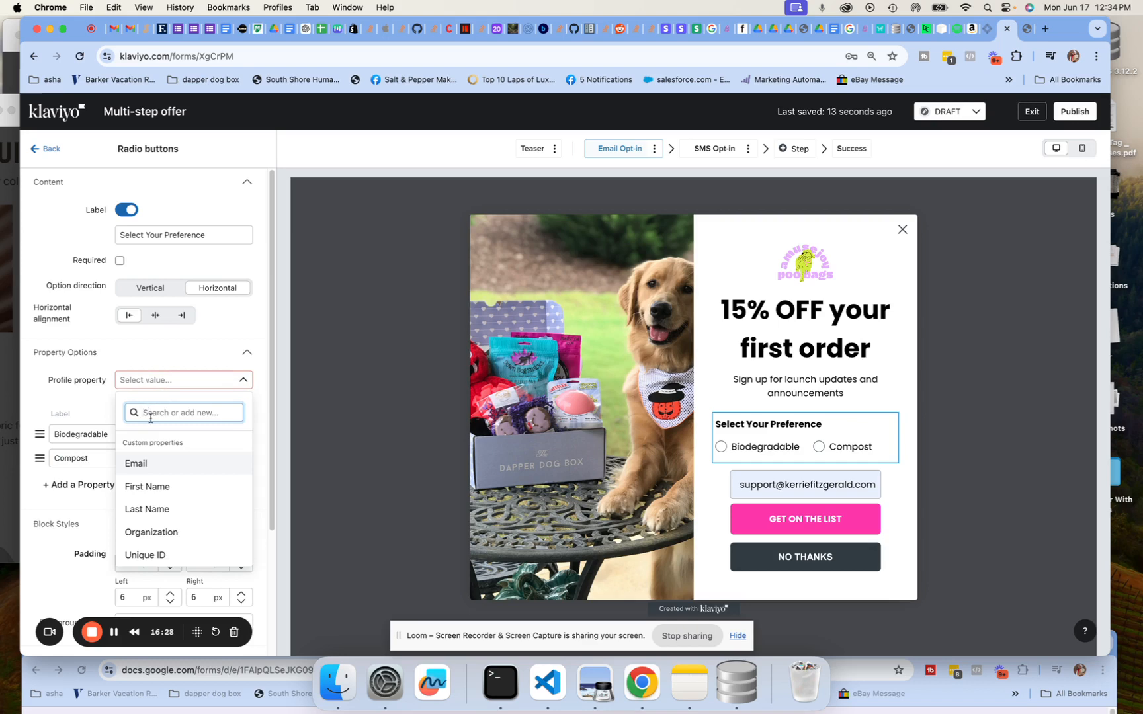
{"action": "left_click", "coordinate": [114, 633]}
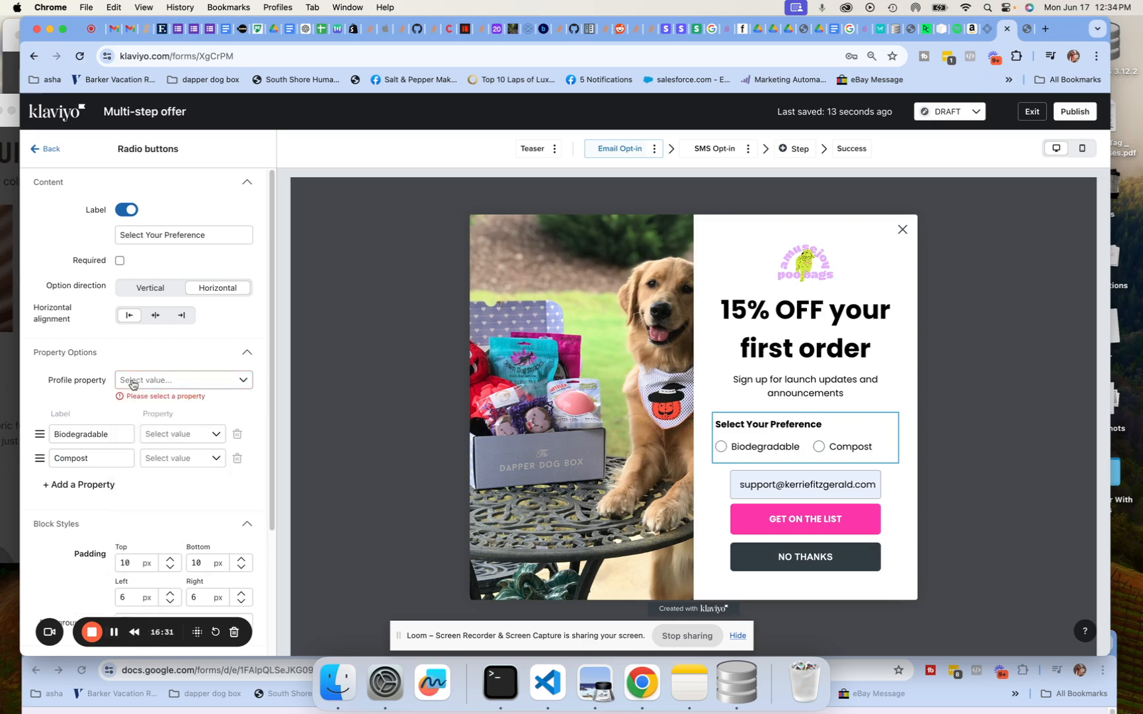
{"action": "left_click", "coordinate": [134, 385]}
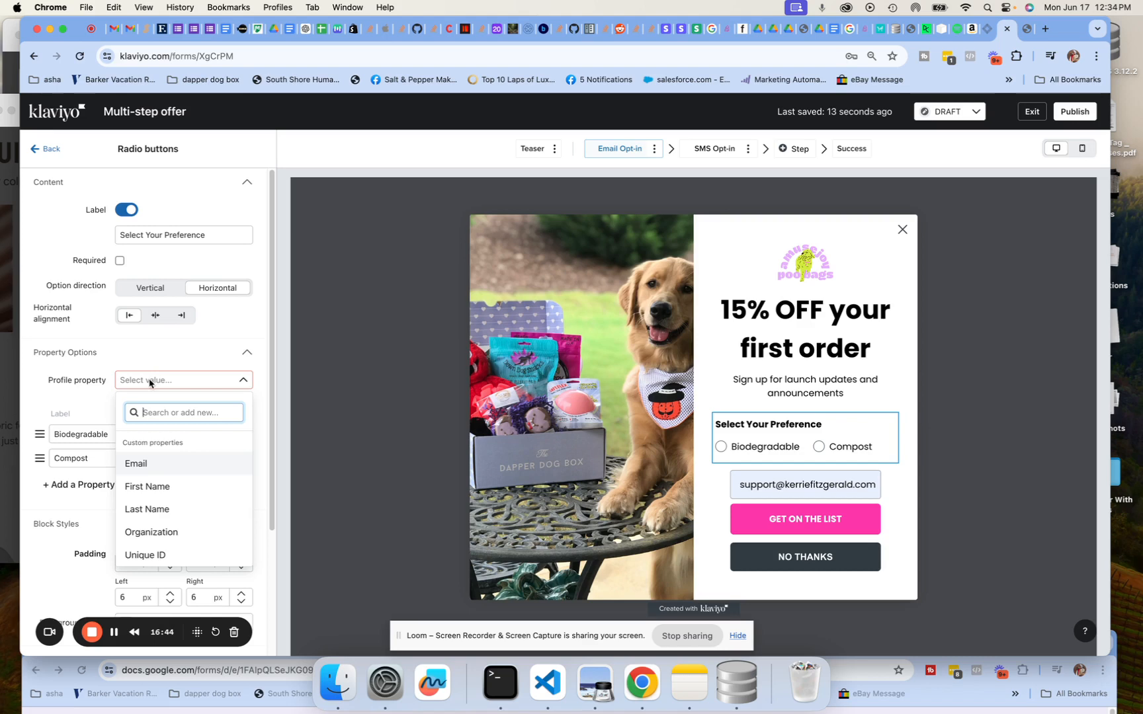
{"action": "left_click", "coordinate": [148, 380]}
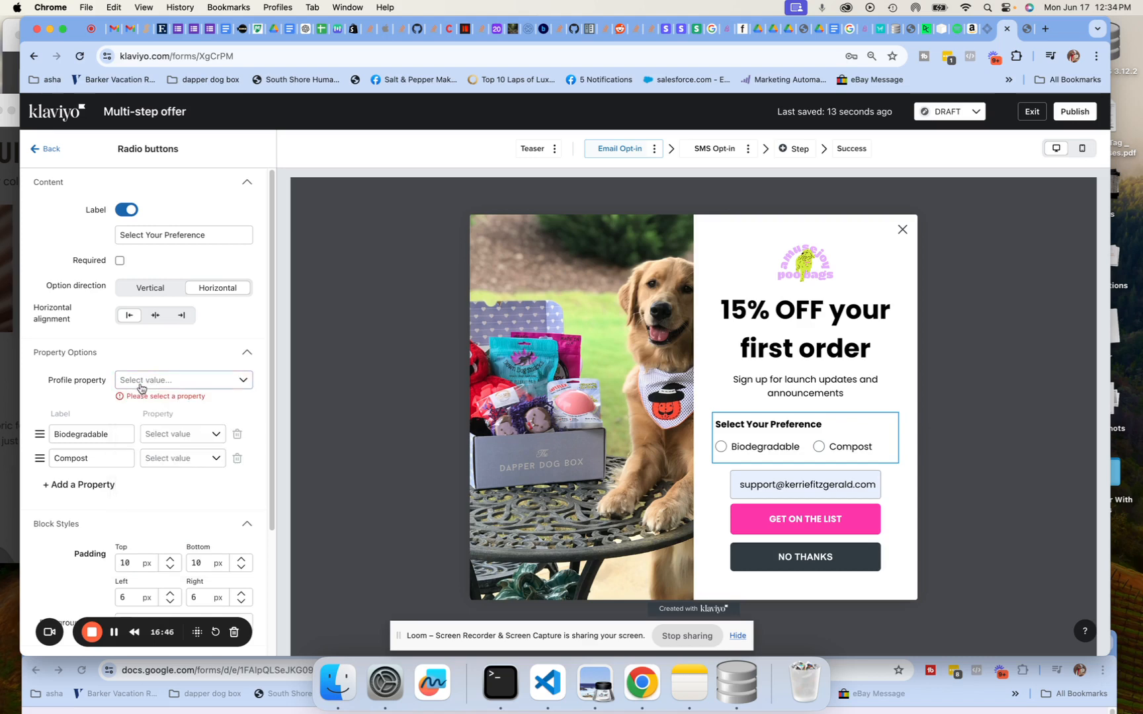
{"action": "left_click", "coordinate": [141, 386]}
{"action": "type", "text": "dog p"}
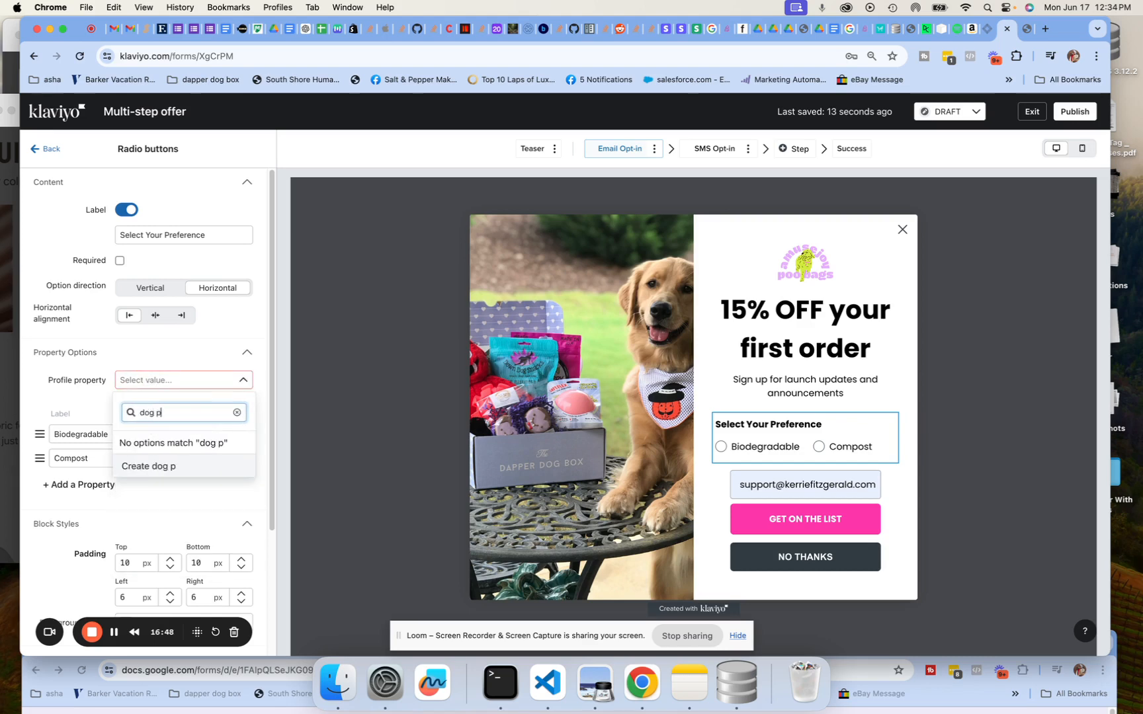
{"action": "type", "text": "oo bag materials"}
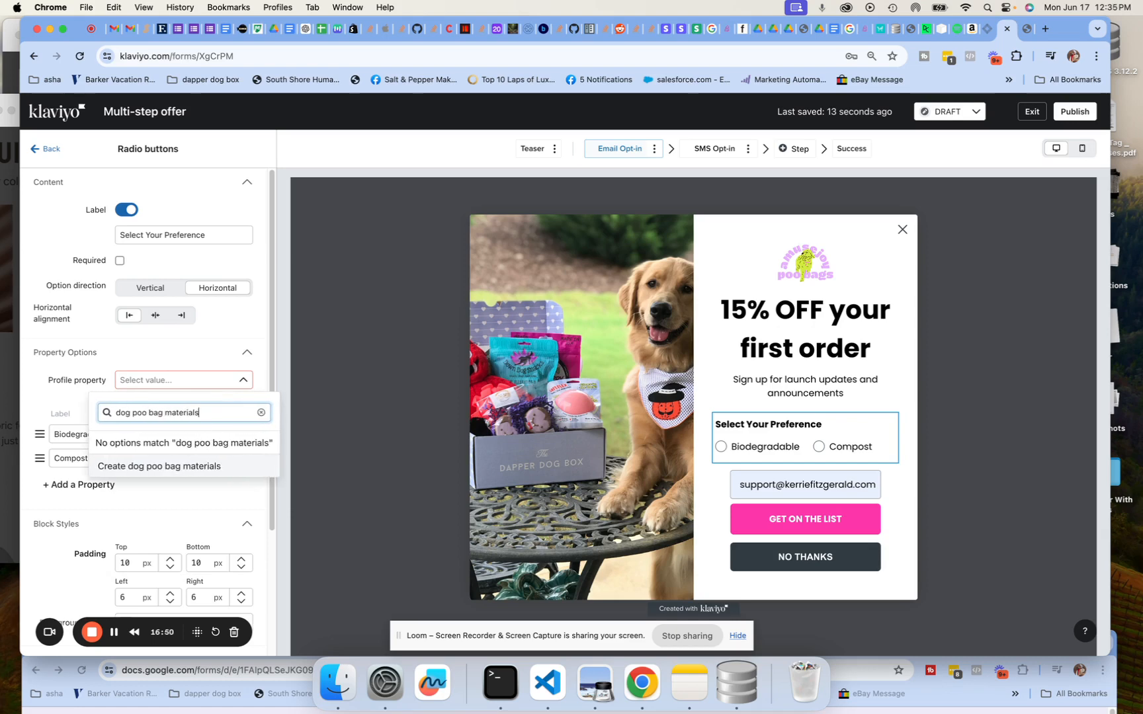
{"action": "key", "text": "Return"}
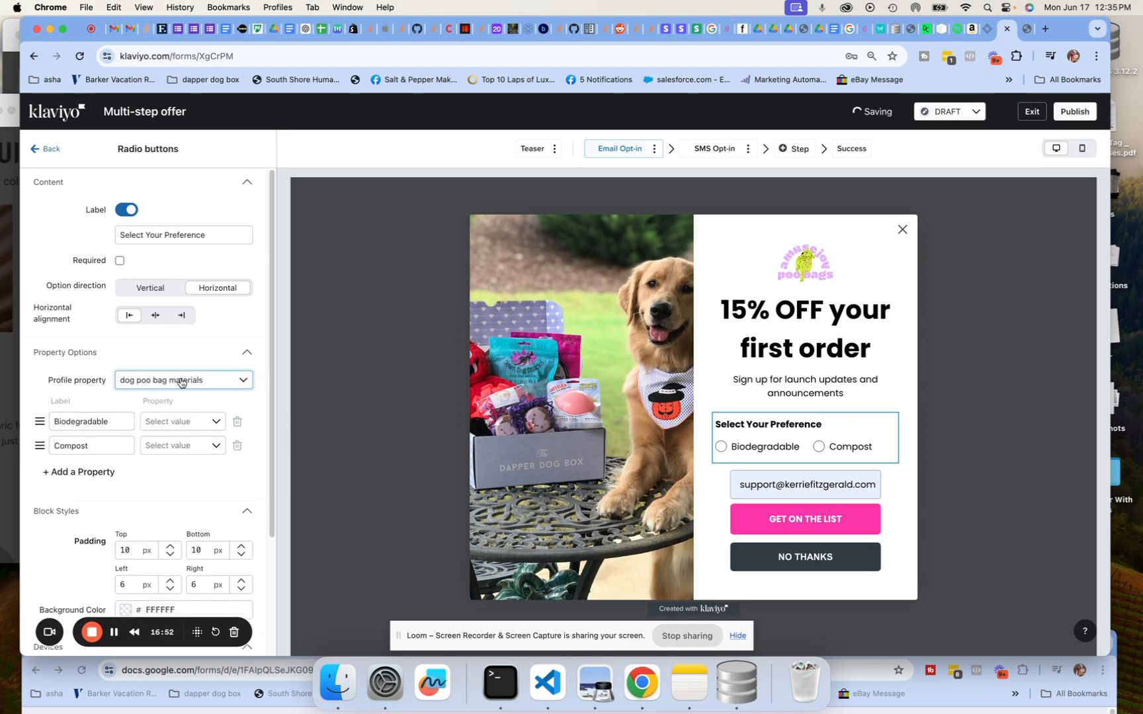
Create the property value "biodegradable" and assign it to the Biodegradable radio option
{"action": "left_click", "coordinate": [167, 422]}
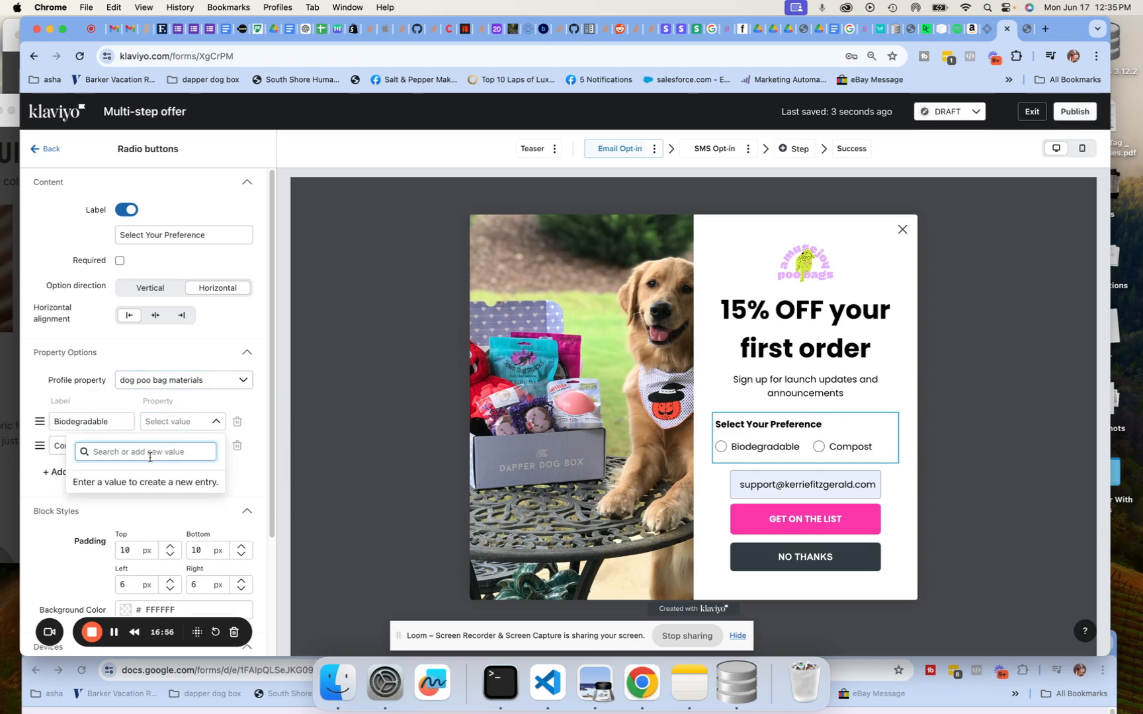
{"action": "type", "text": "biodegrab"}
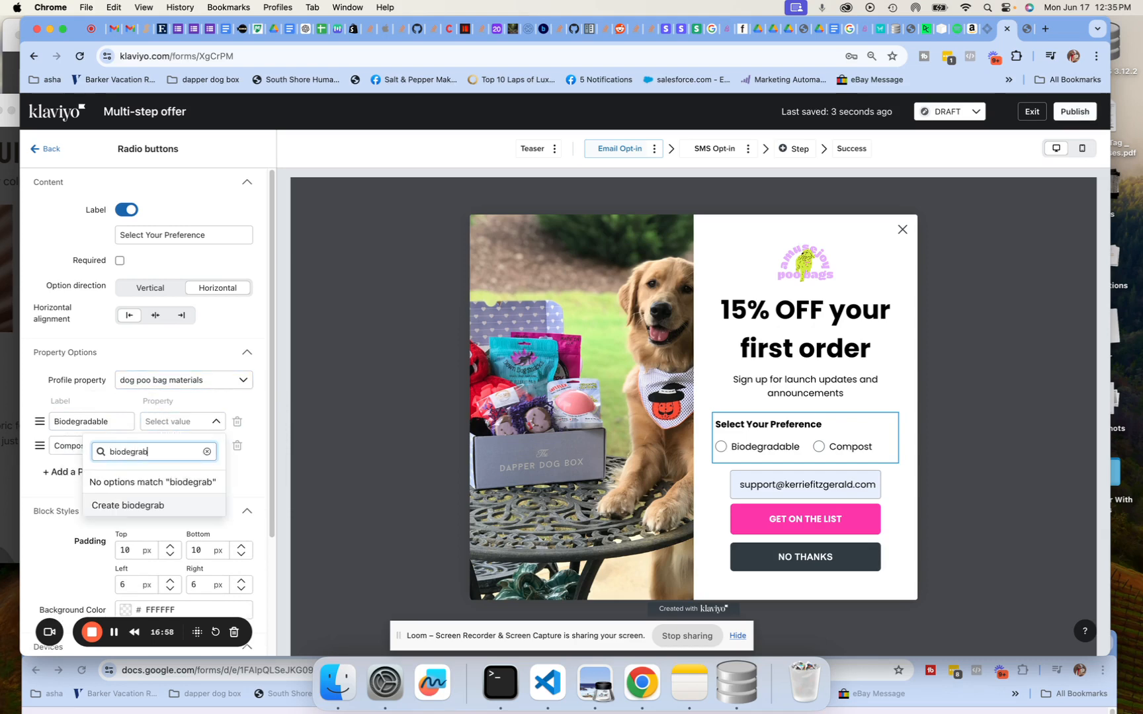
{"action": "key", "text": "BackSpace"}
{"action": "type", "text": "dable"}
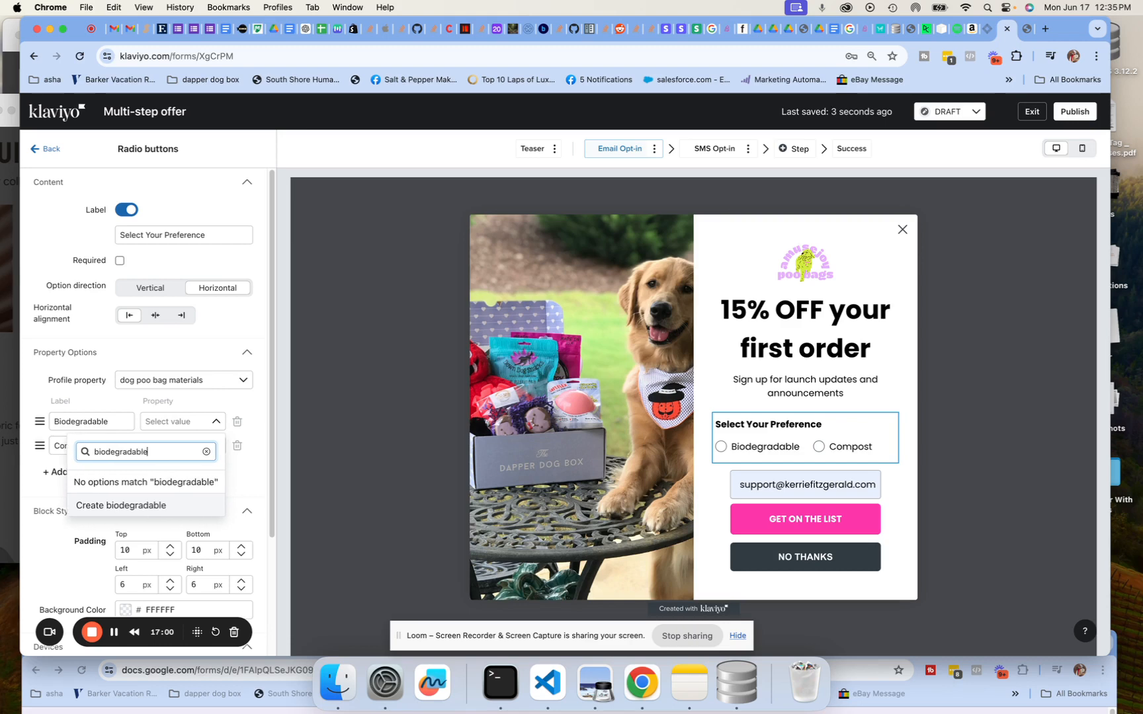
{"action": "left_click", "coordinate": [141, 506]}
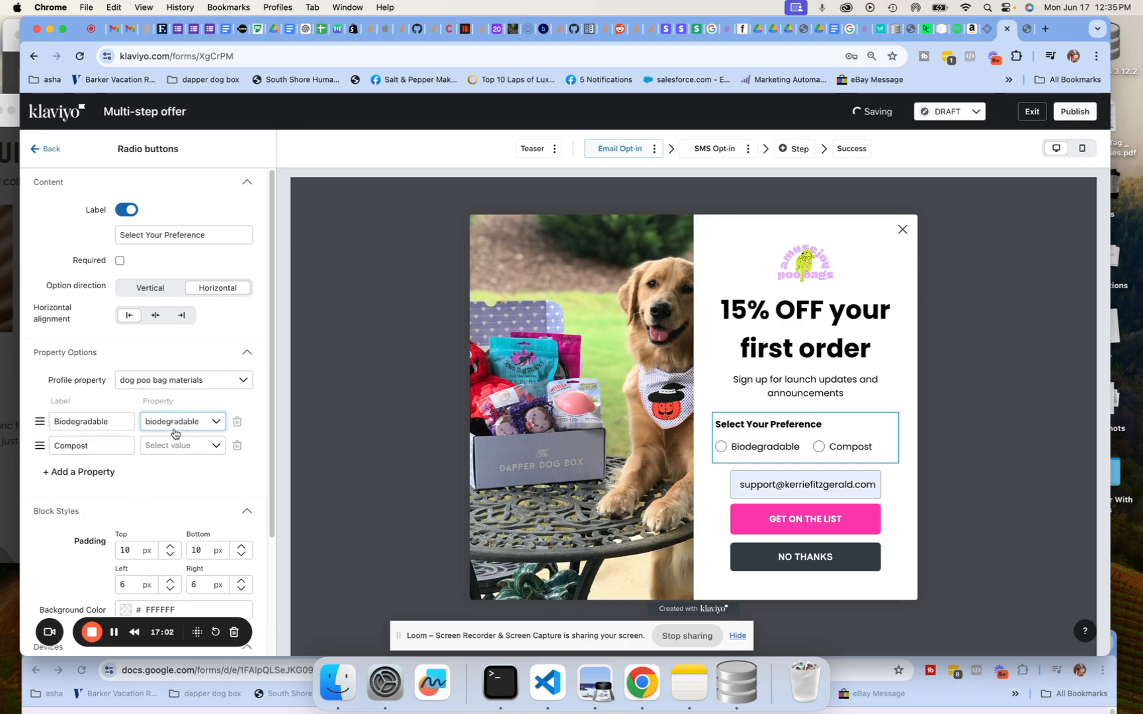
Create the property value "compostable" for the Compost radio option and return to the form overview
{"action": "left_click", "coordinate": [156, 447]}
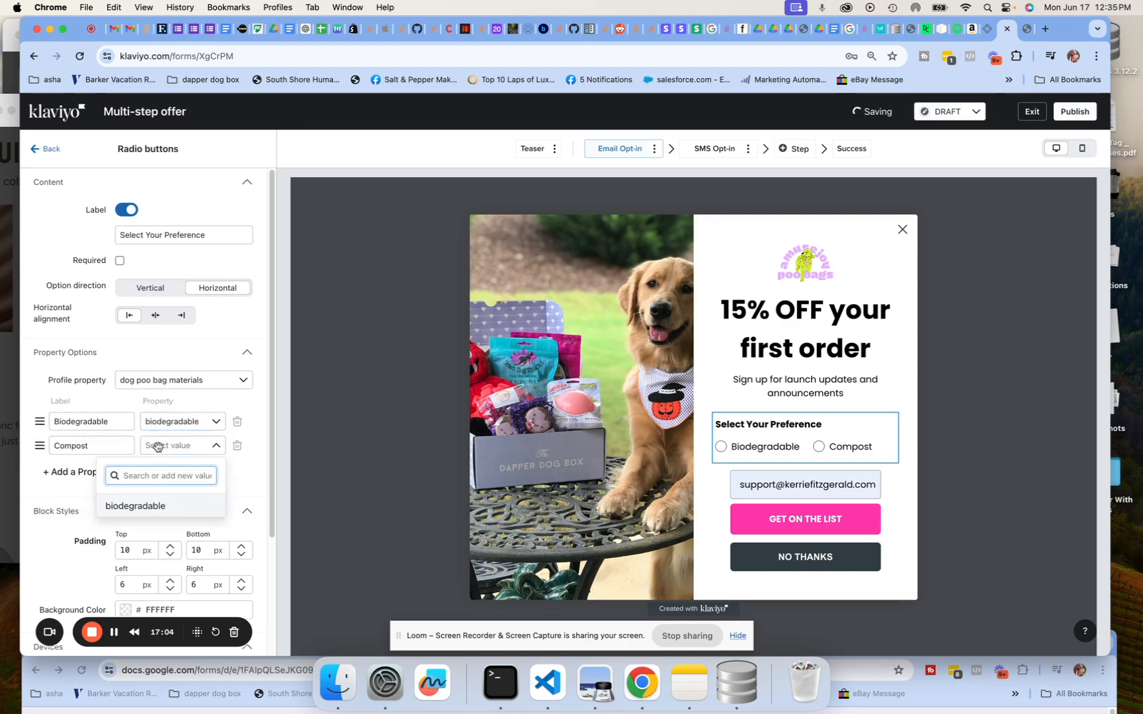
{"action": "type", "text": "compostable"}
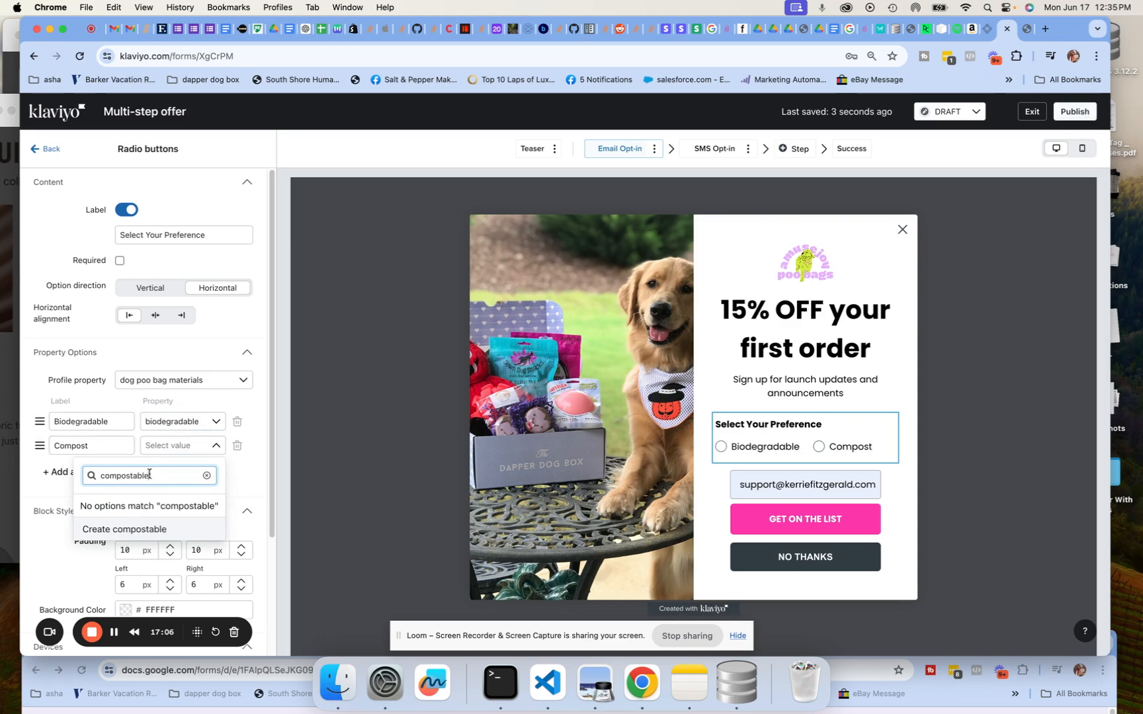
{"action": "left_click", "coordinate": [124, 530]}
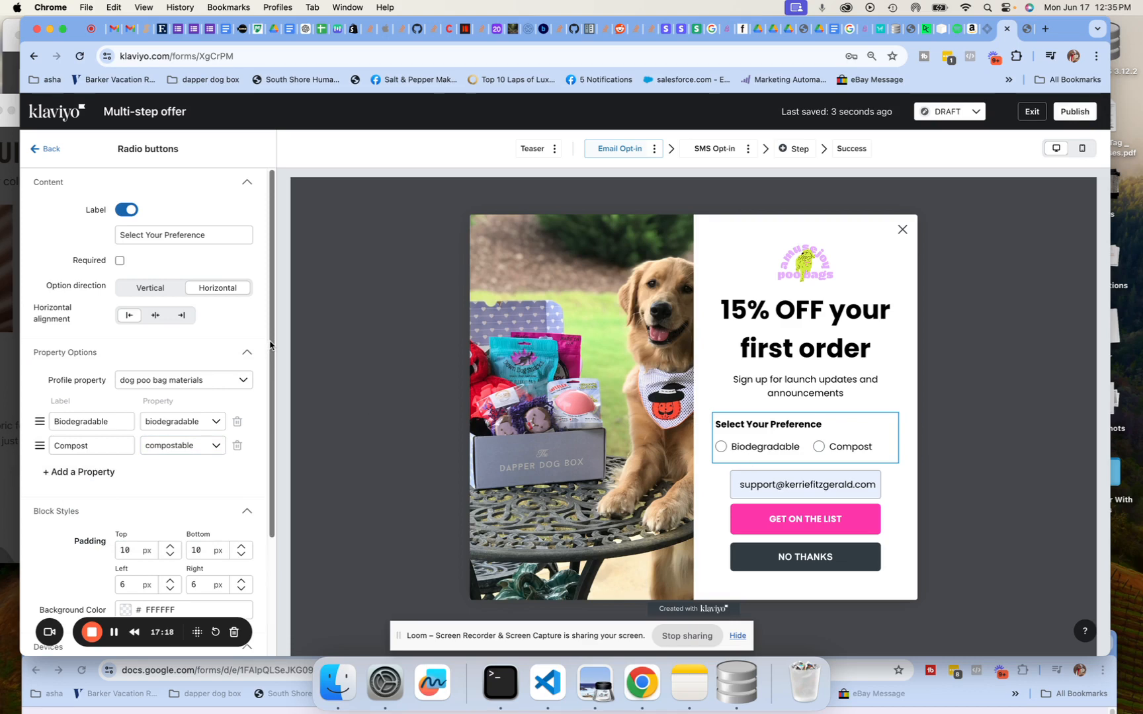
{"action": "scroll", "coordinate": [270, 344], "scroll_direction": "down", "scroll_amount": 5}
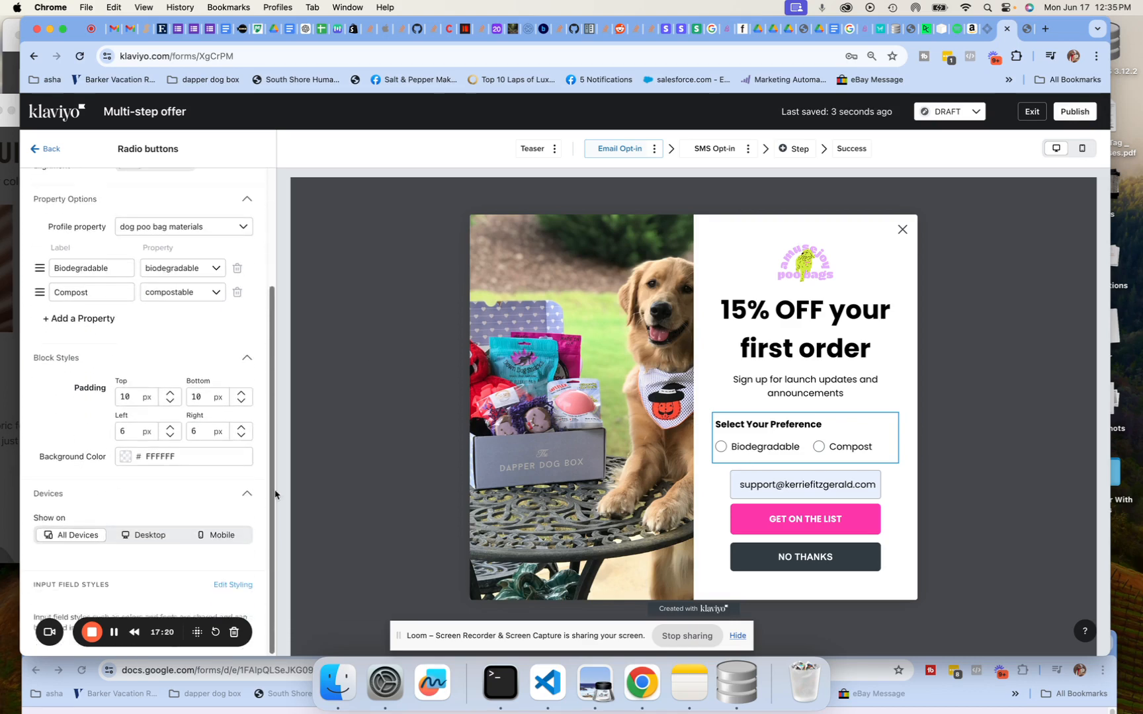
{"action": "scroll", "coordinate": [263, 278], "scroll_direction": "up", "scroll_amount": 5}
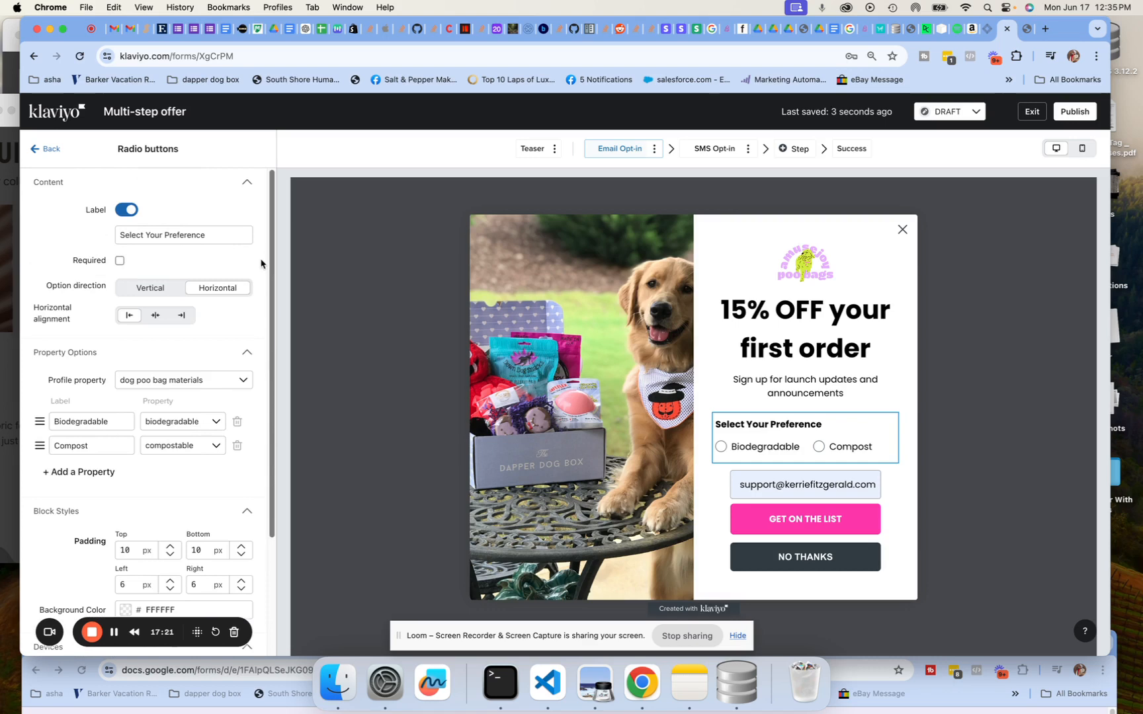
{"action": "left_click", "coordinate": [37, 149]}
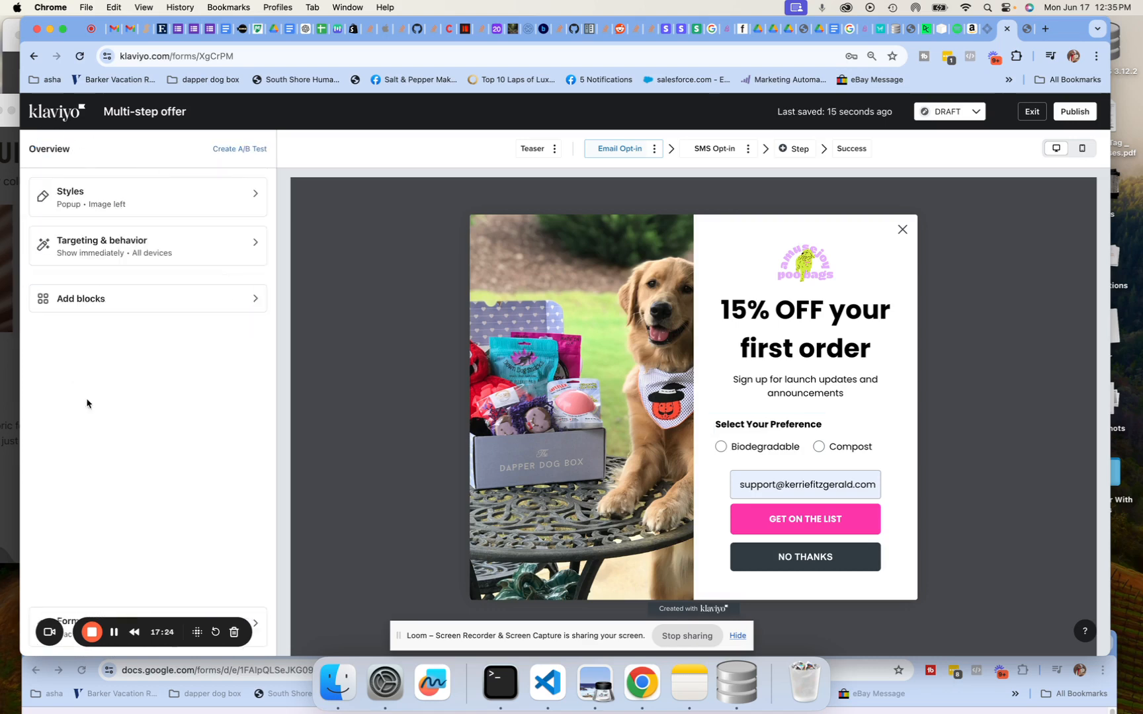
{"action": "left_click", "coordinate": [106, 633]}
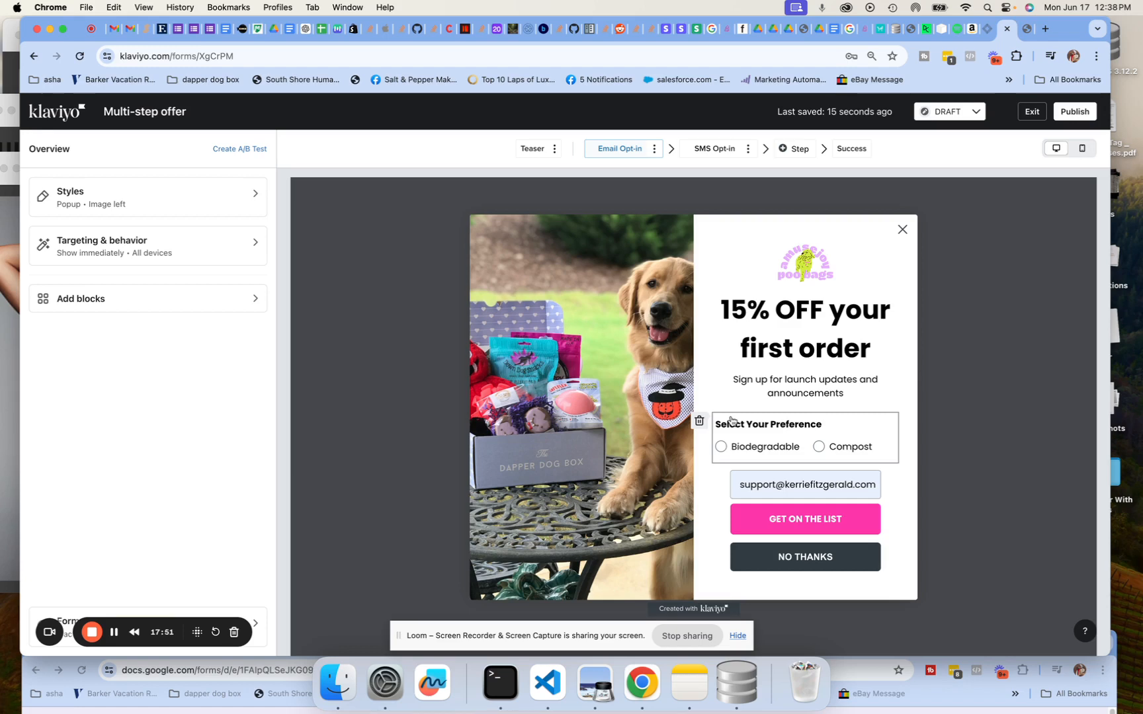
Set the SMS Opt-in step's side image to the 1512x1512 "blob" photo from the image library
{"action": "left_click", "coordinate": [782, 486]}
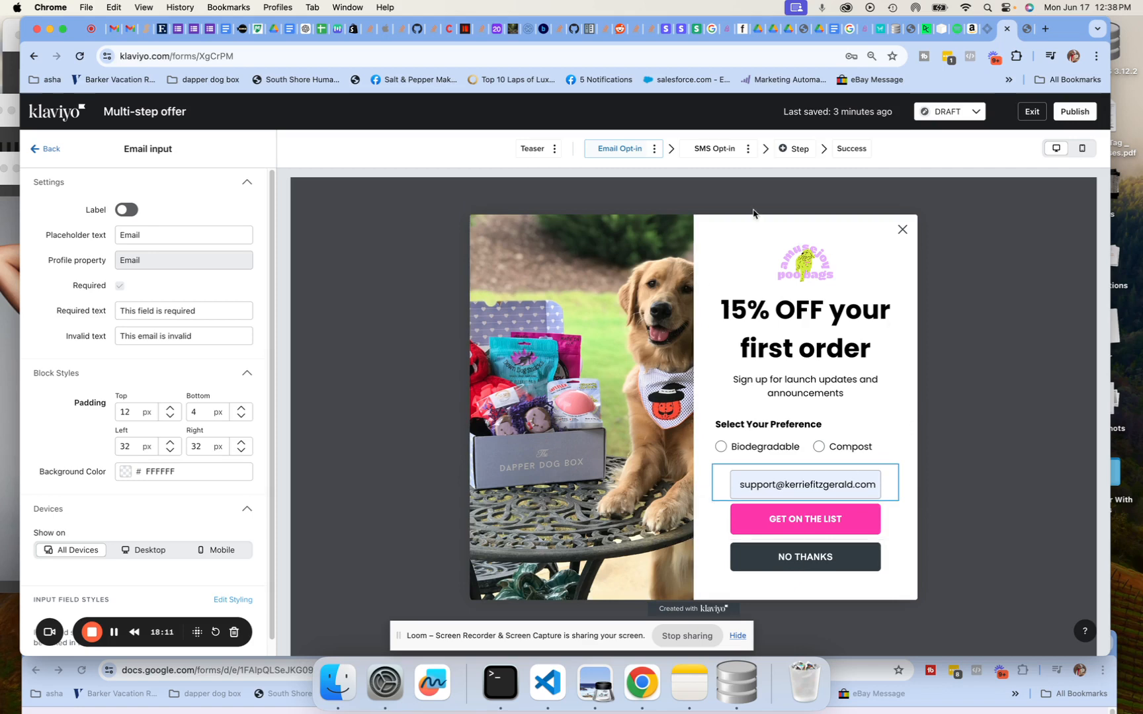
{"action": "left_click", "coordinate": [713, 153]}
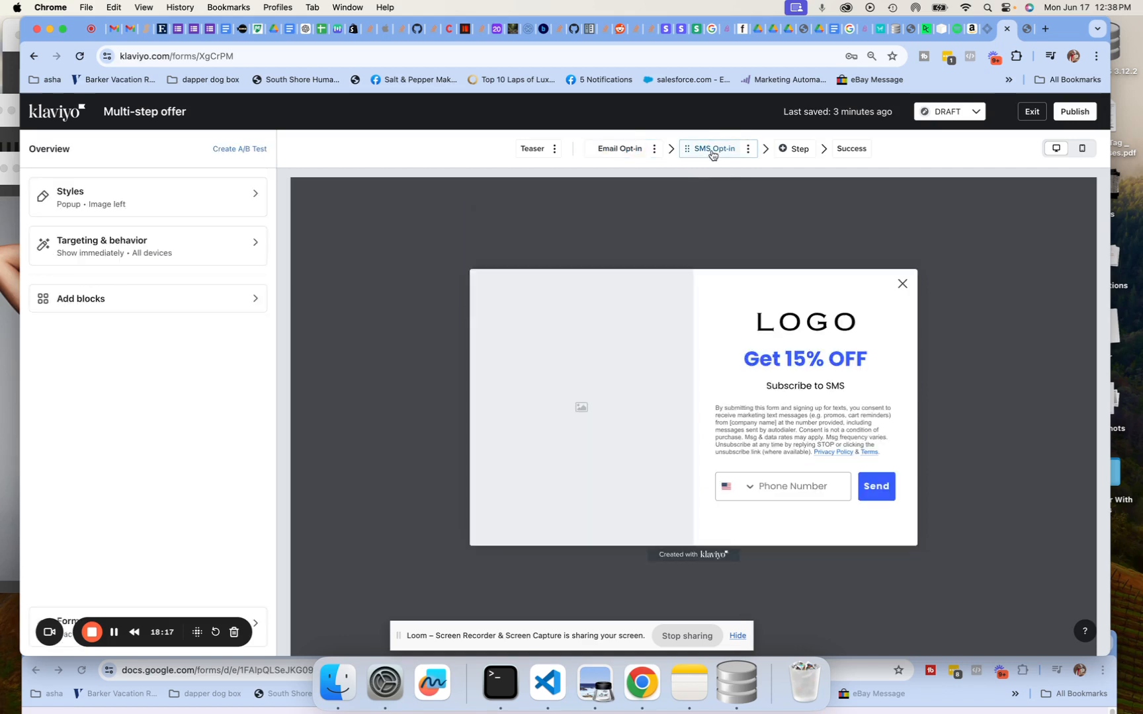
{"action": "left_click", "coordinate": [590, 342]}
{"action": "left_click", "coordinate": [159, 301]}
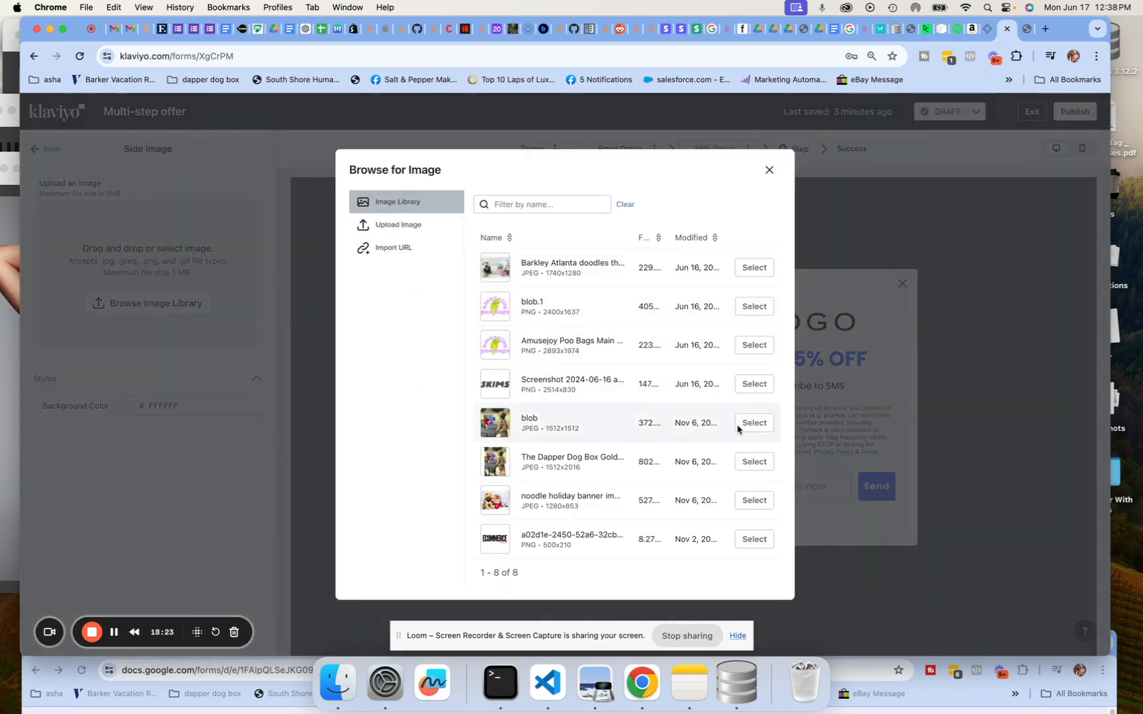
{"action": "left_click", "coordinate": [754, 423]}
{"action": "left_click", "coordinate": [773, 330]}
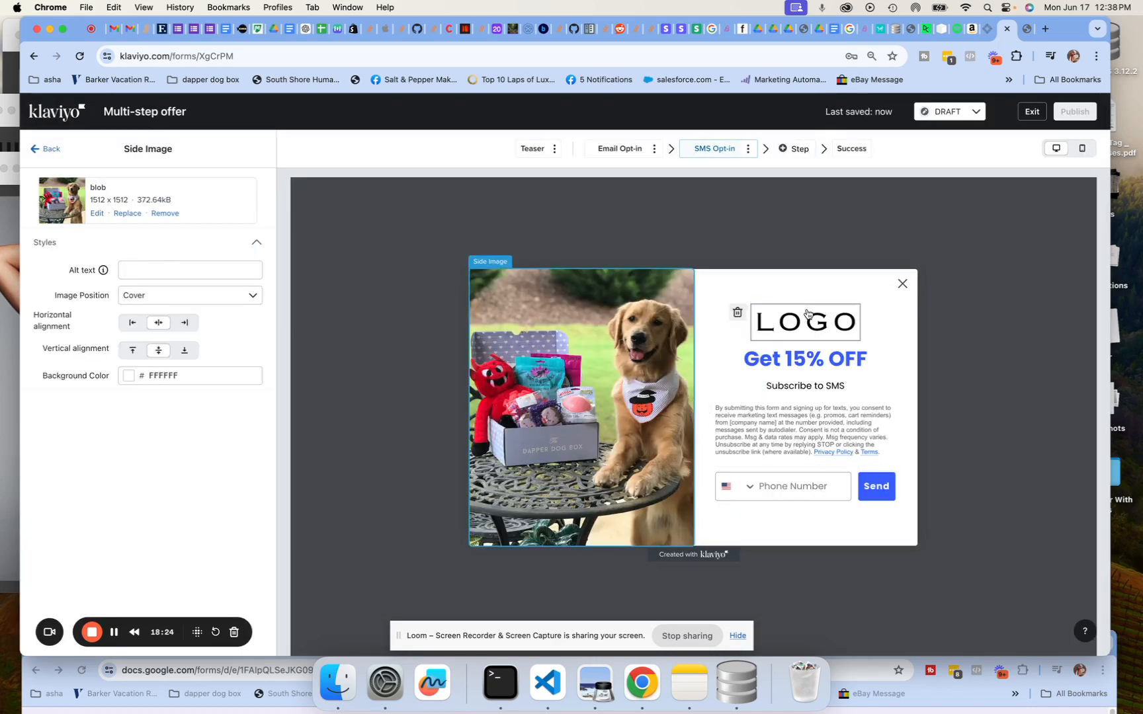
{"action": "left_click", "coordinate": [123, 214]}
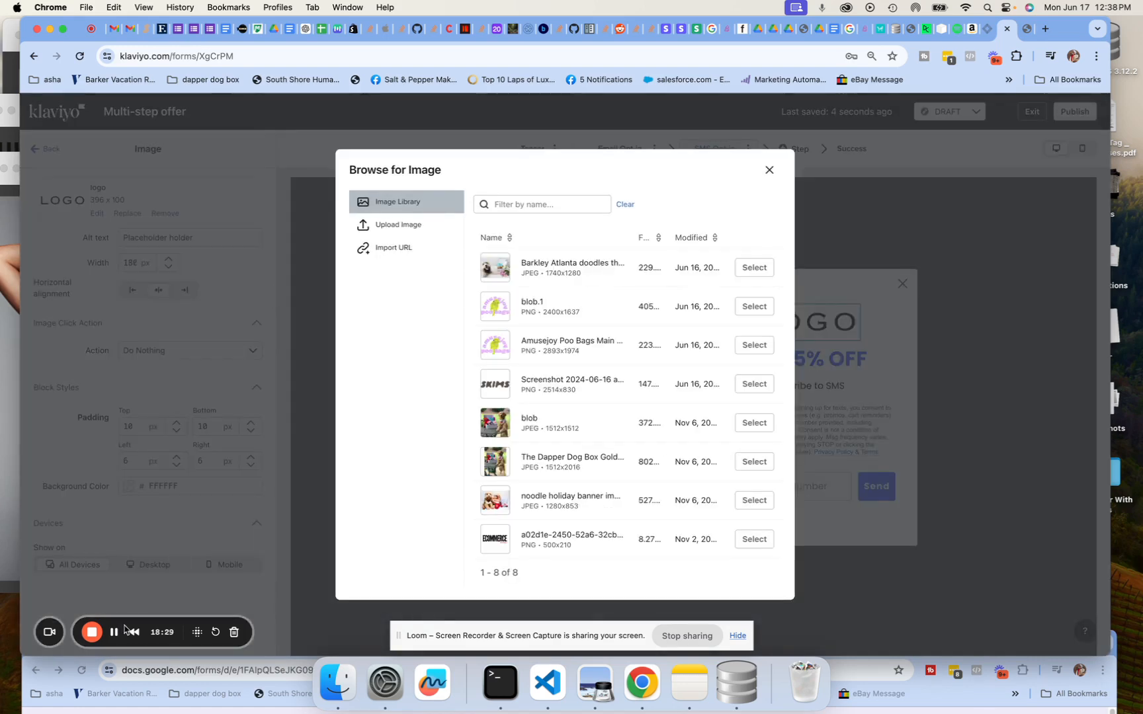
{"action": "left_click", "coordinate": [768, 170]}
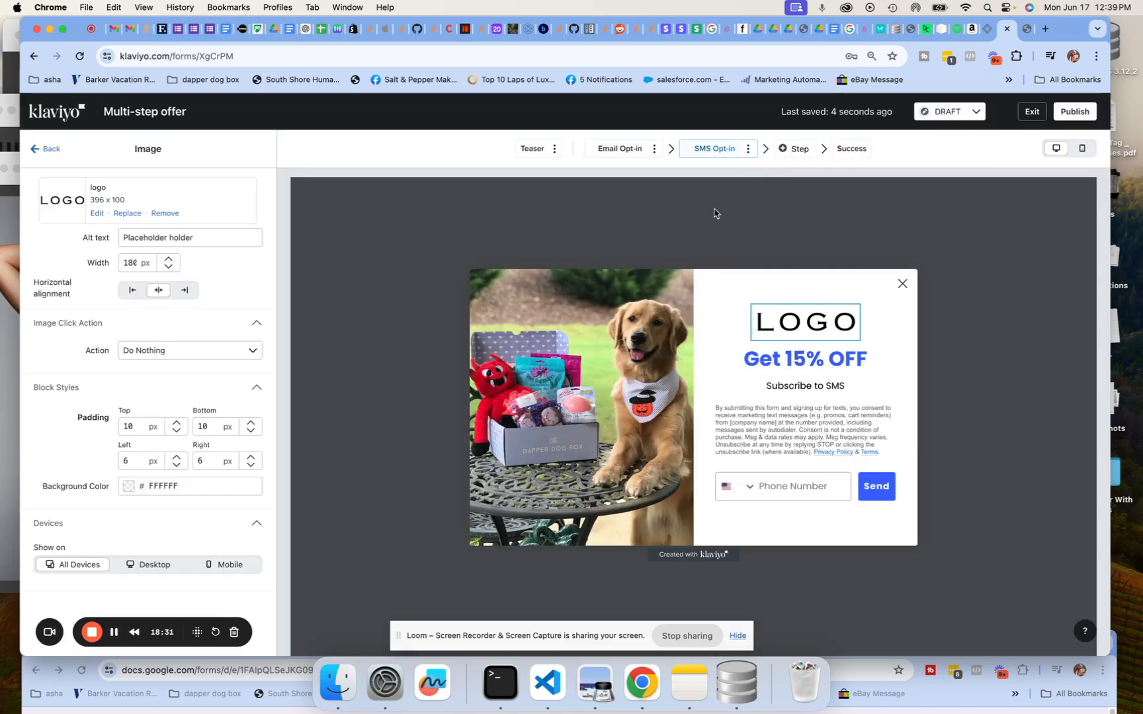
{"action": "left_click", "coordinate": [114, 632]}
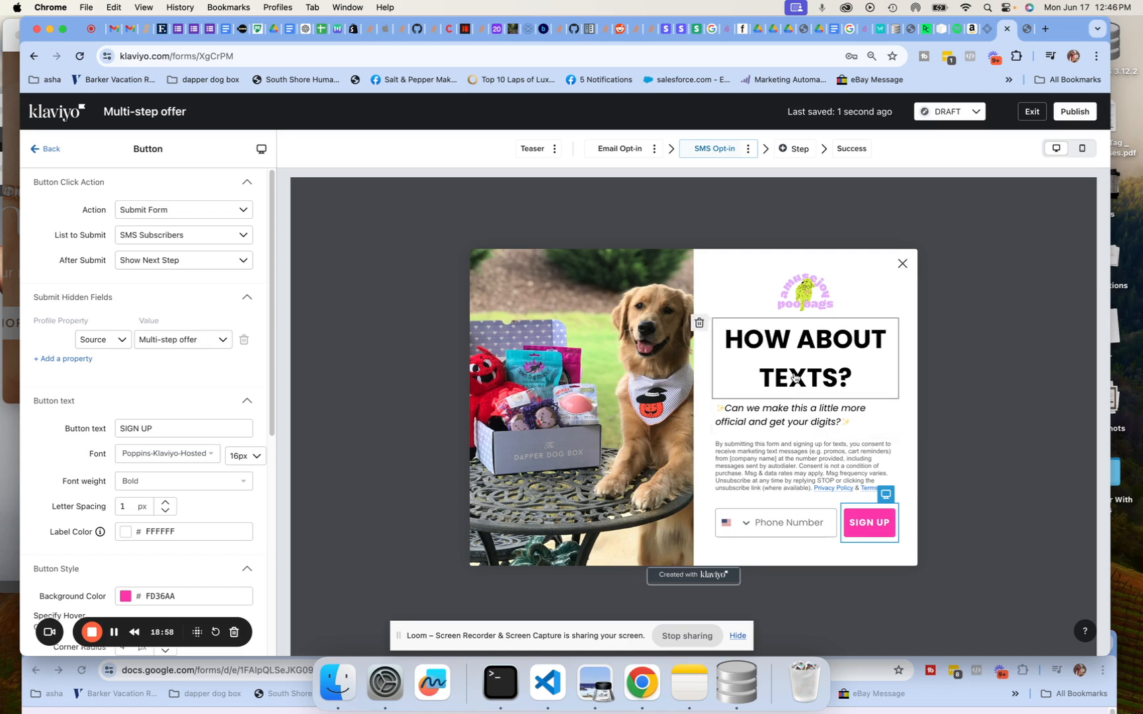
Compare the Email Opt-in and SMS Opt-in steps, and examine the SMS subheading's text and emoji options against the "how about texts?" reference screenshot
{"action": "left_click", "coordinate": [624, 156]}
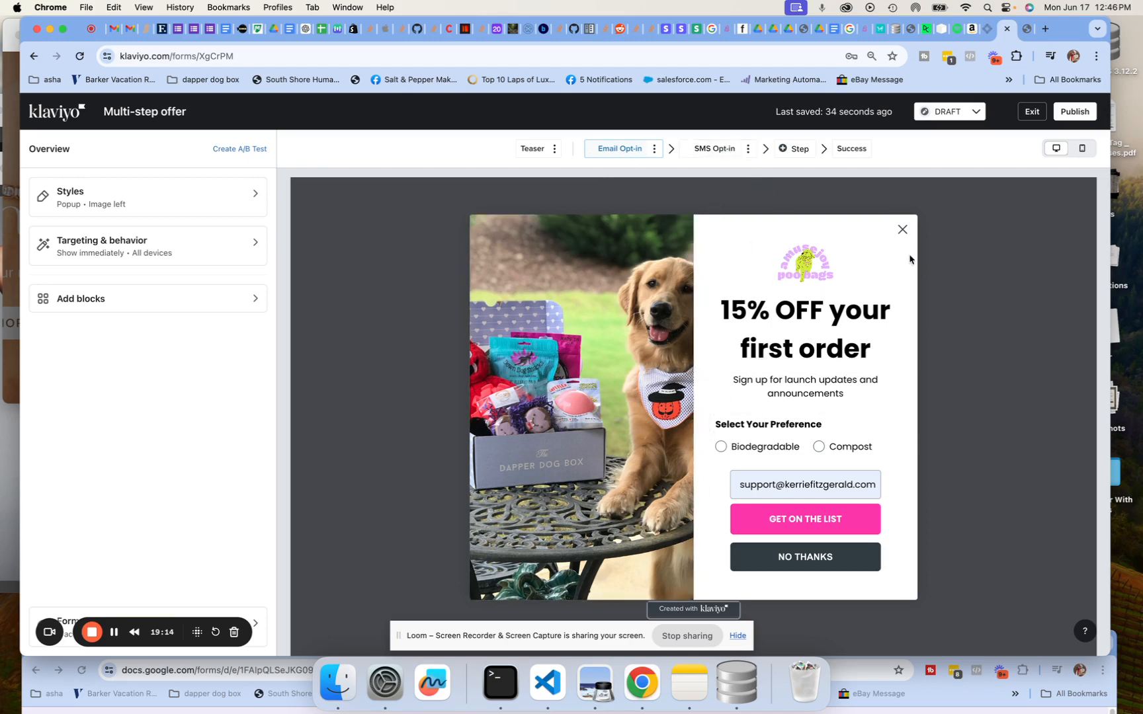
{"action": "left_click", "coordinate": [710, 148]}
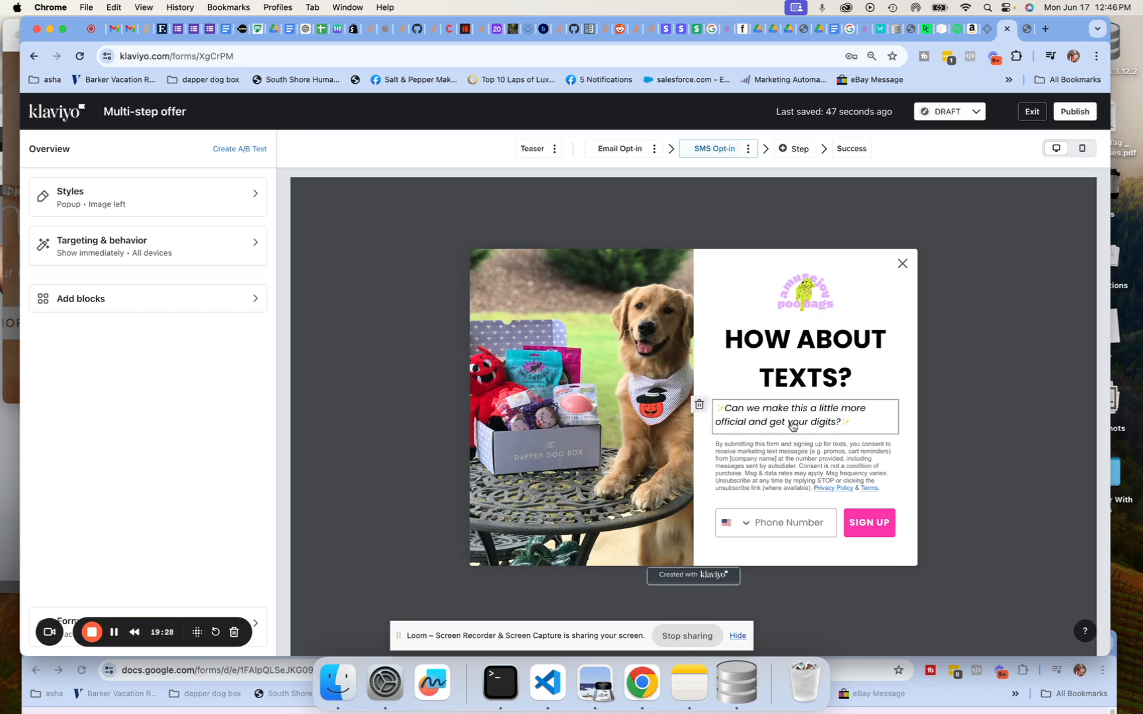
{"action": "left_click", "coordinate": [852, 425]}
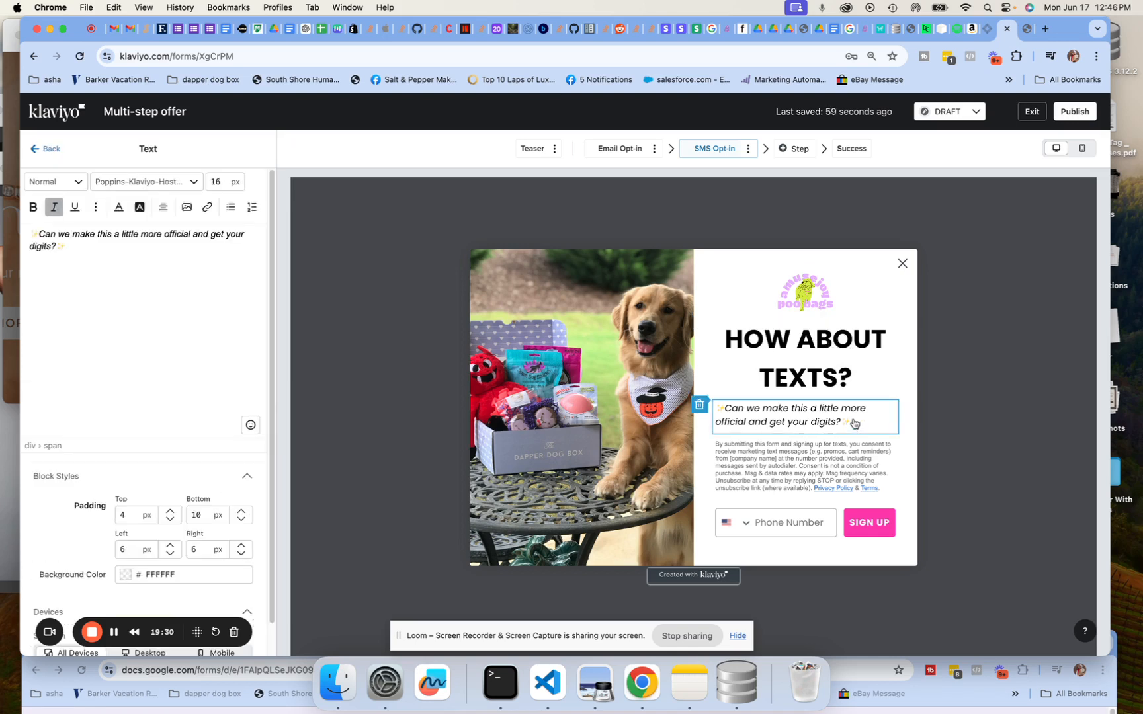
{"action": "left_click", "coordinate": [81, 245]}
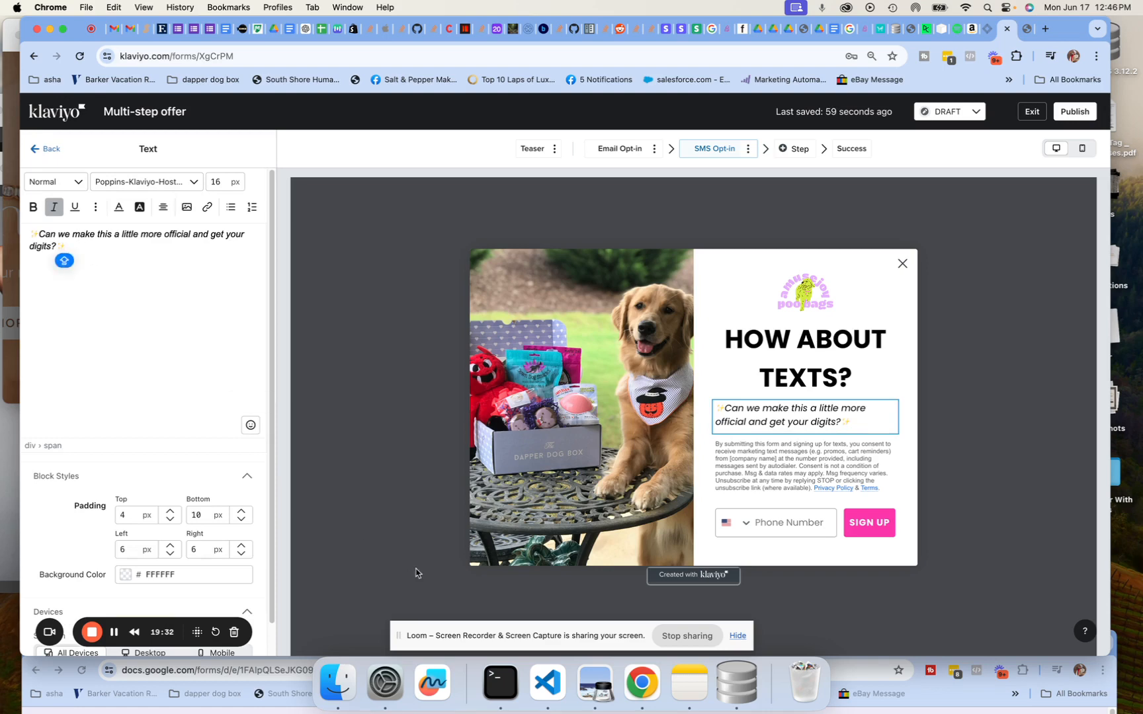
{"action": "left_click", "coordinate": [603, 676]}
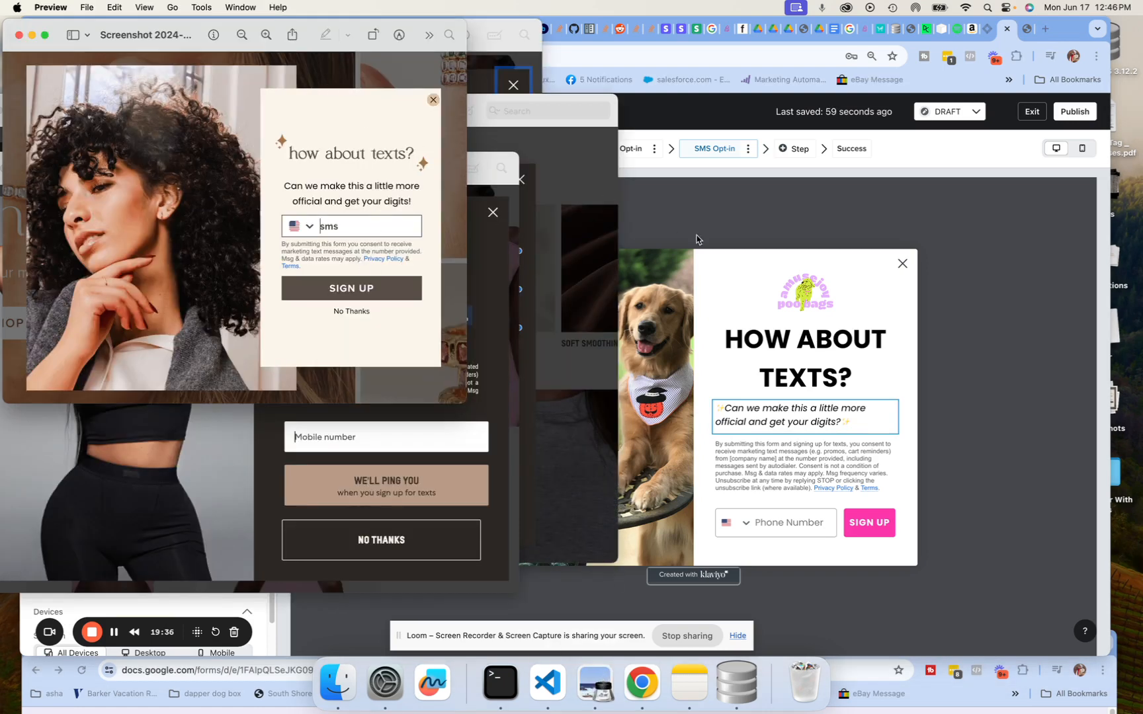
{"action": "left_click", "coordinate": [734, 224]}
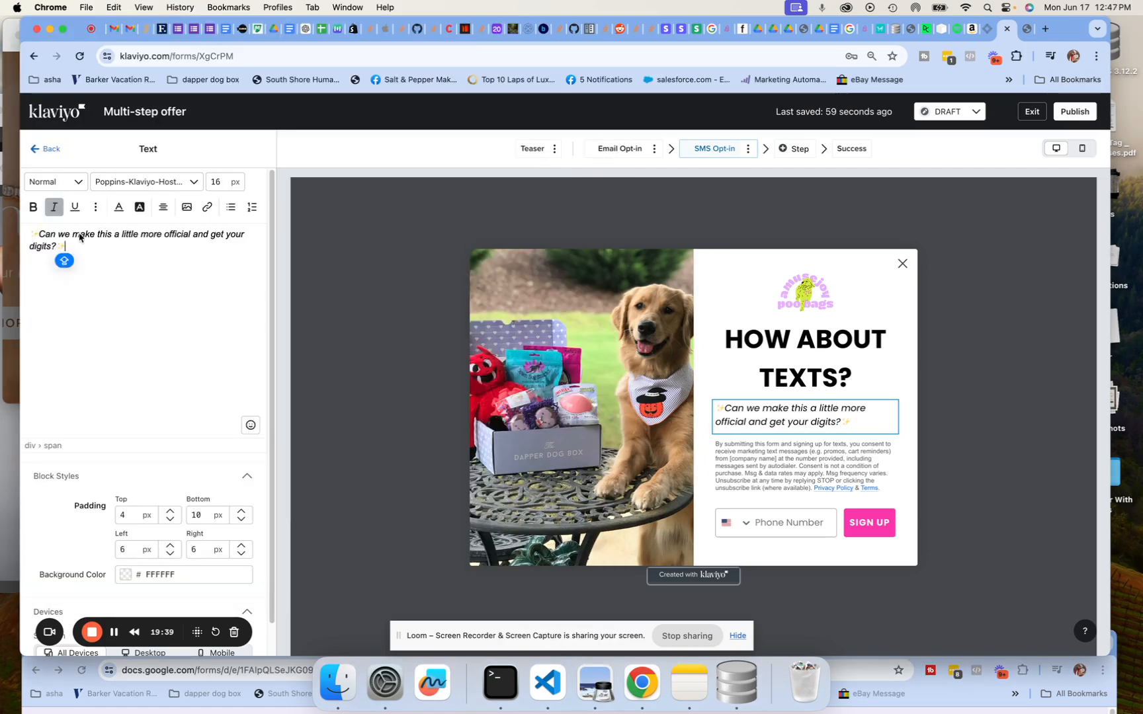
{"action": "left_click", "coordinate": [250, 425]}
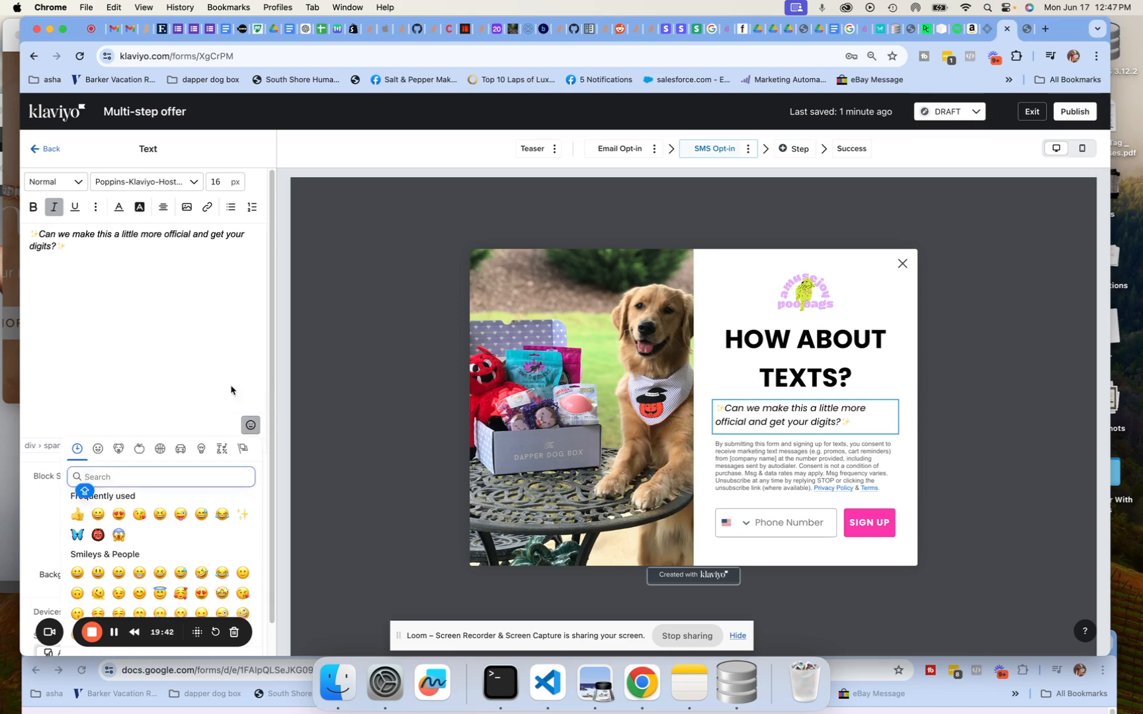
{"action": "left_click", "coordinate": [184, 322]}
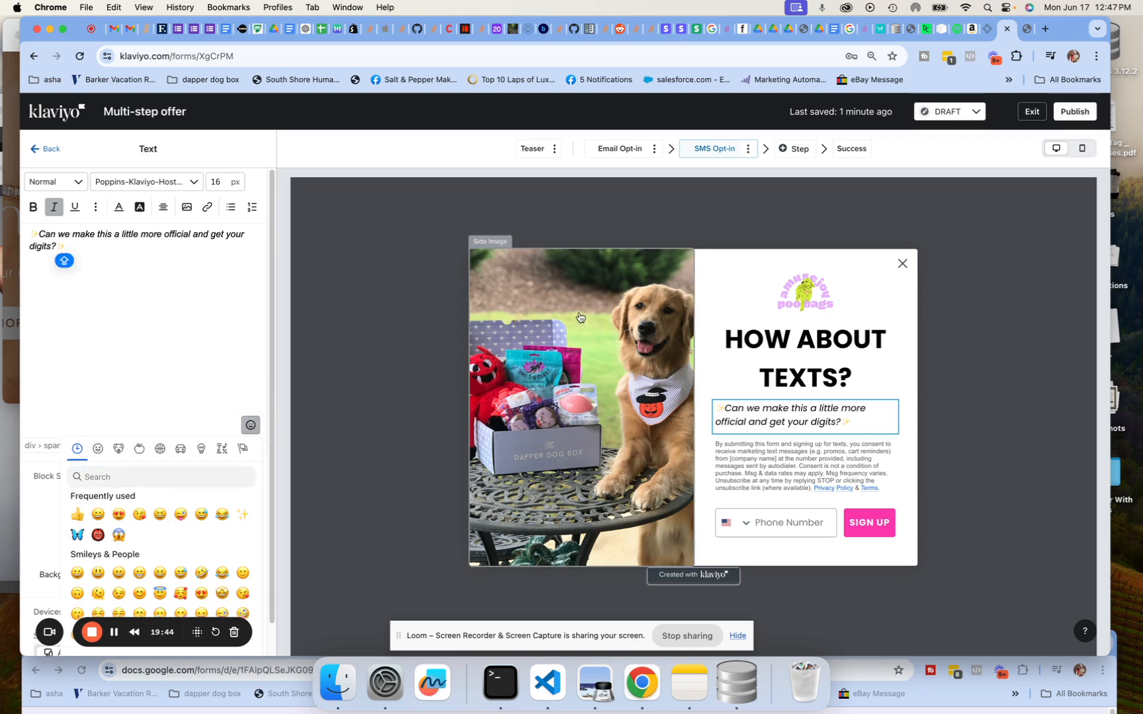
Compare the click action and list settings of the SMS Opt-in's SIGN UP button with the Email Opt-in's GET ON THE LIST button
{"action": "left_click", "coordinate": [883, 525]}
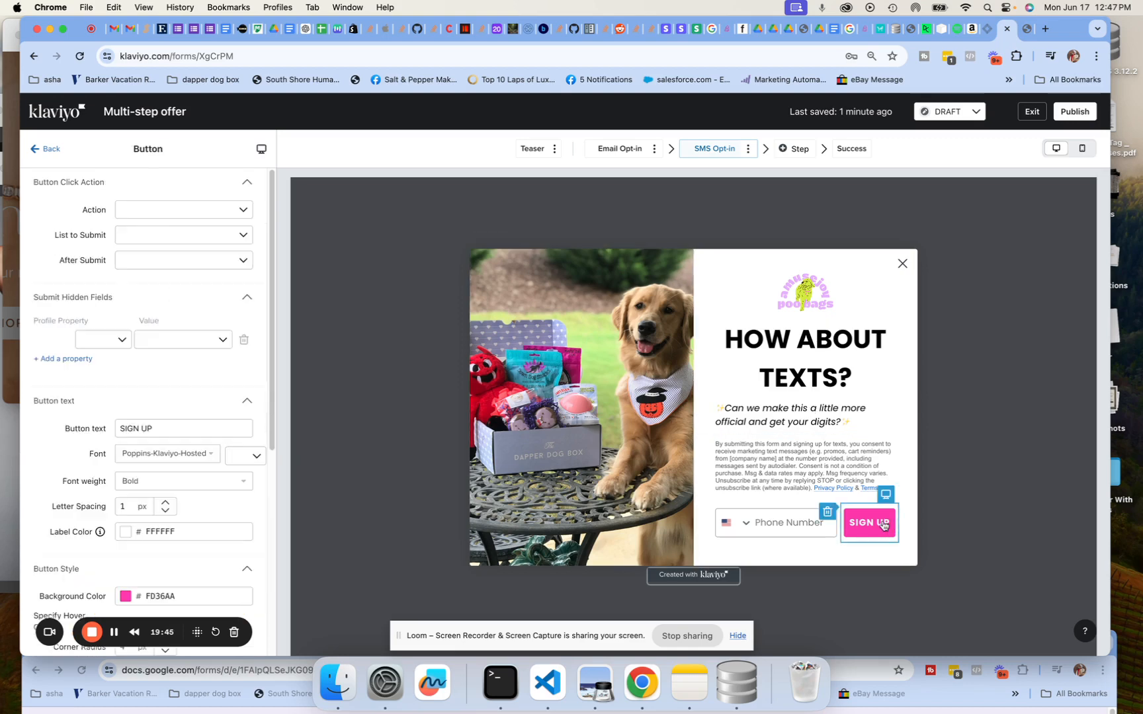
{"action": "left_click", "coordinate": [605, 149]}
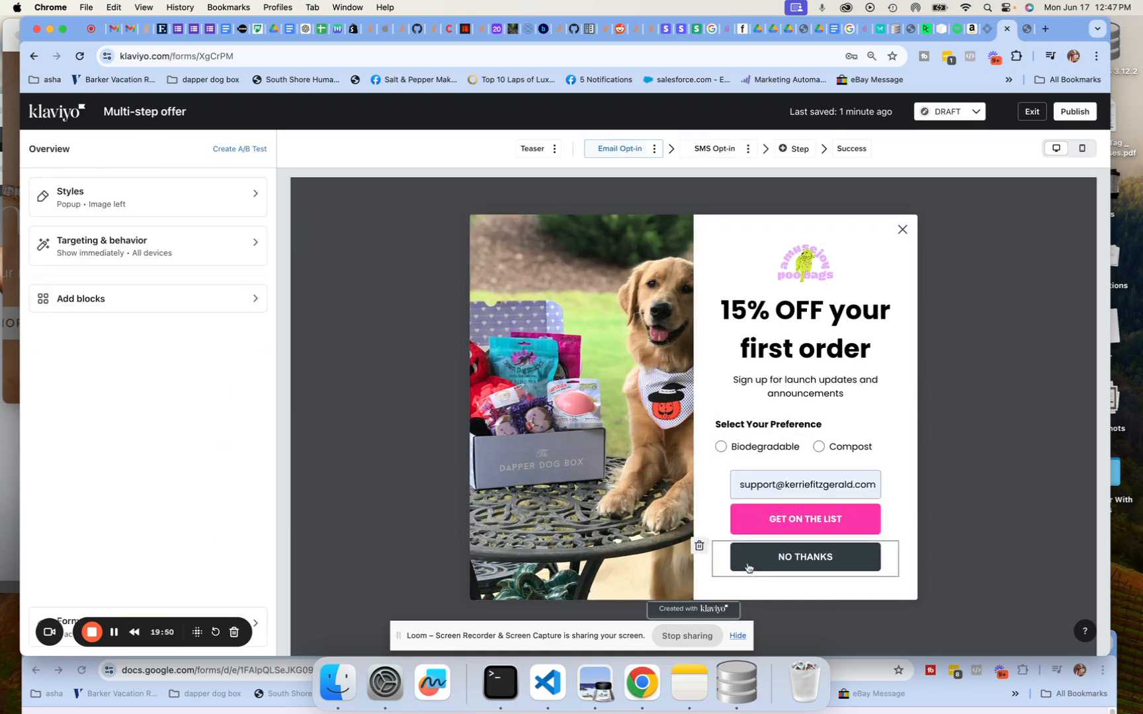
{"action": "left_click", "coordinate": [691, 504]}
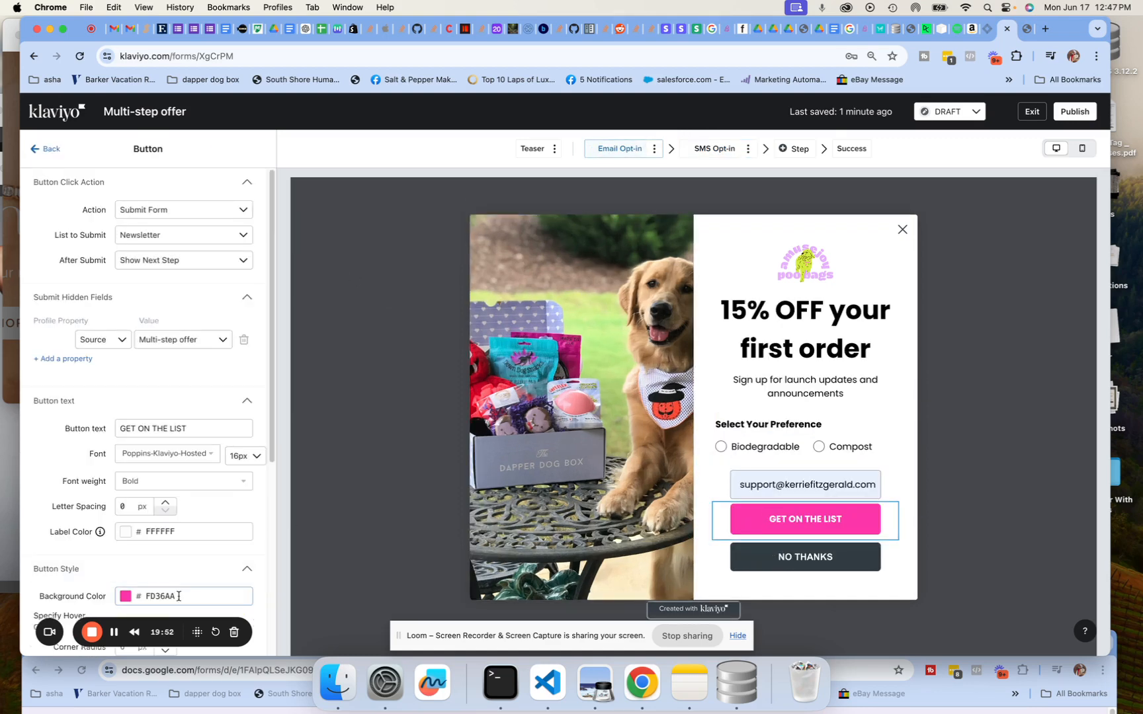
{"action": "left_click", "coordinate": [713, 149]}
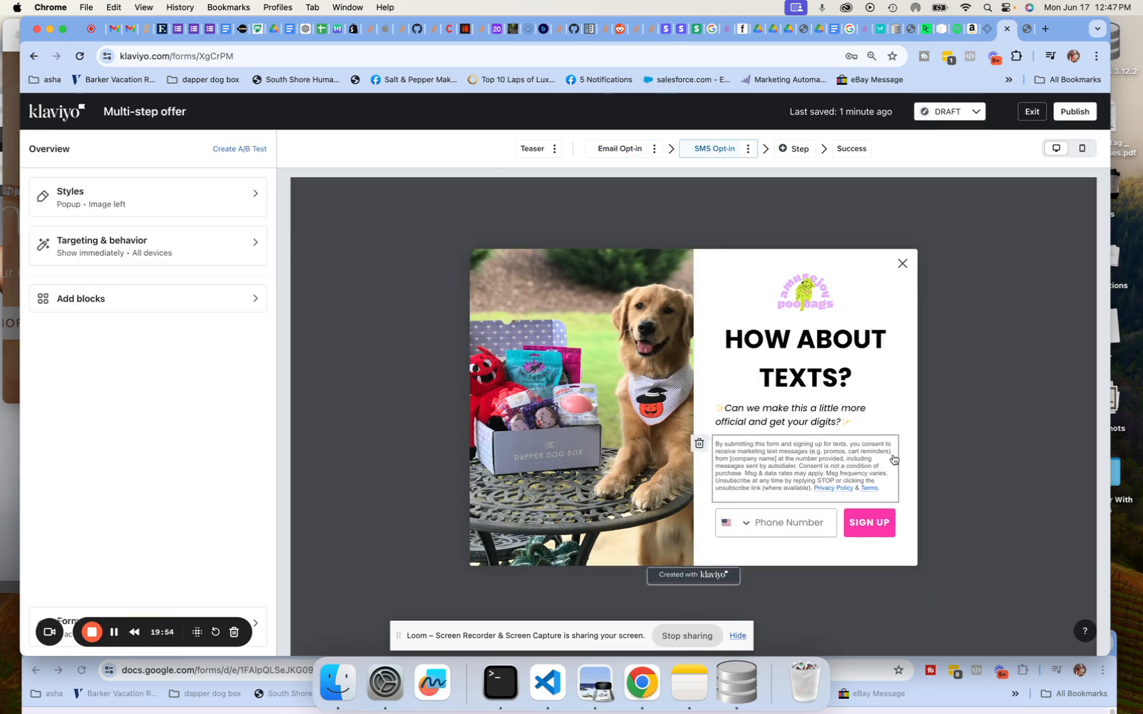
{"action": "left_click", "coordinate": [879, 523]}
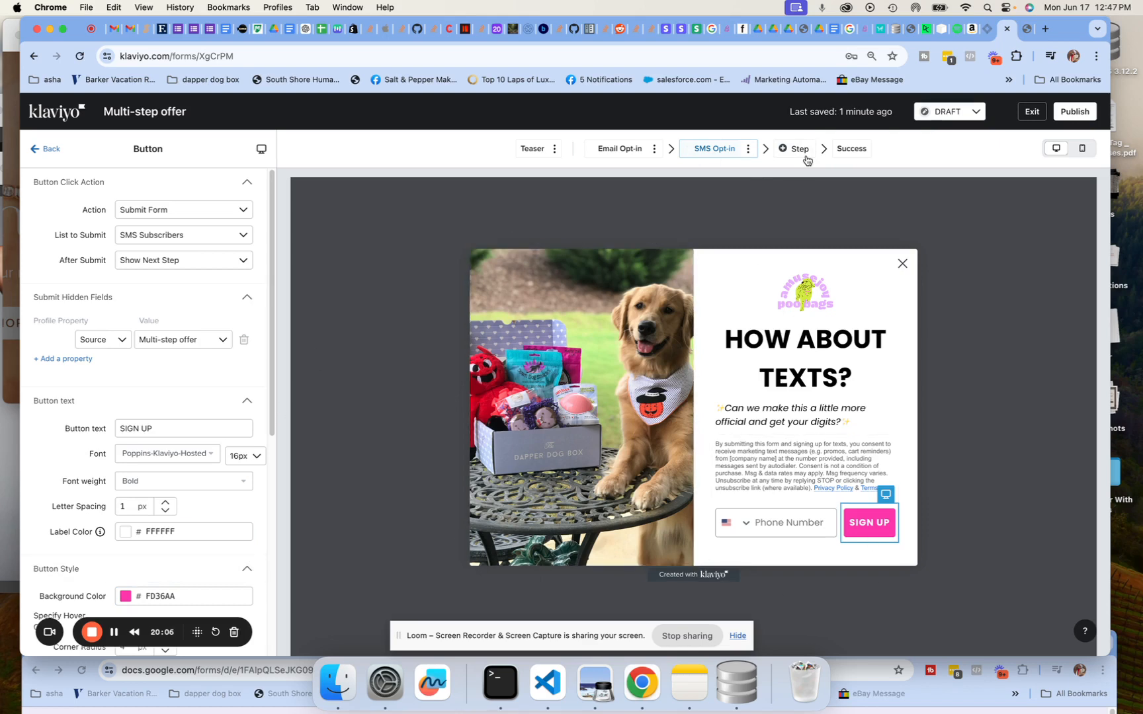
Open the Success step's phone image in the image editor to view the editing options, then close the editor
{"action": "left_click", "coordinate": [859, 152]}
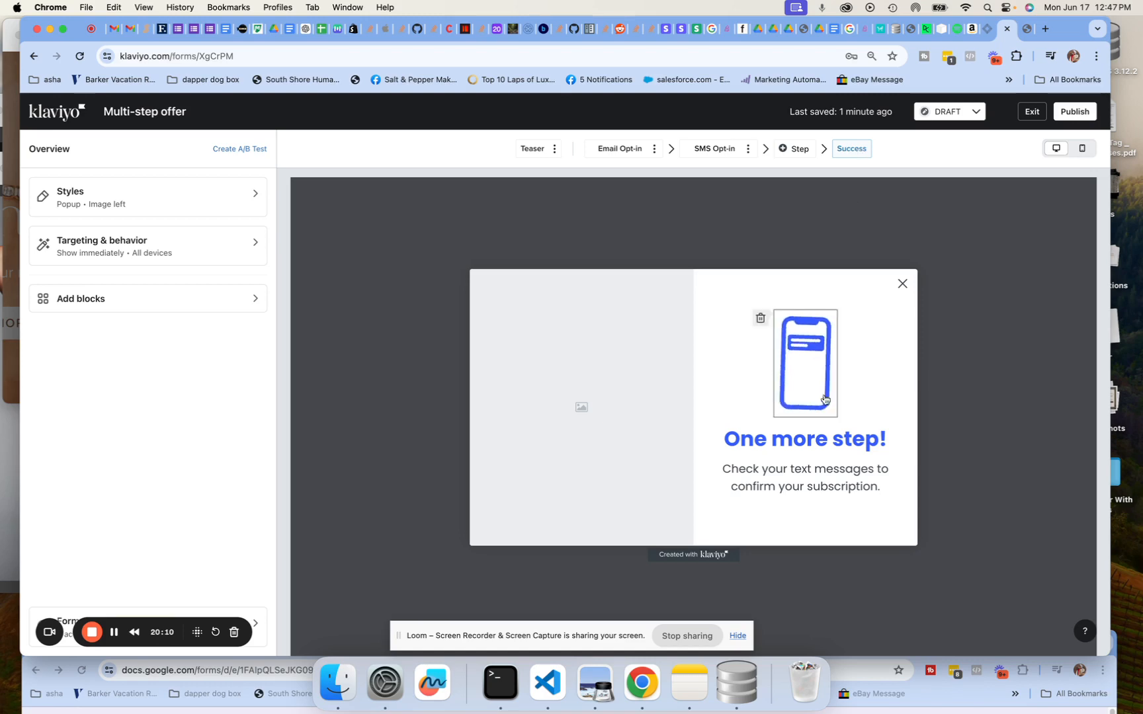
{"action": "left_click", "coordinate": [812, 351]}
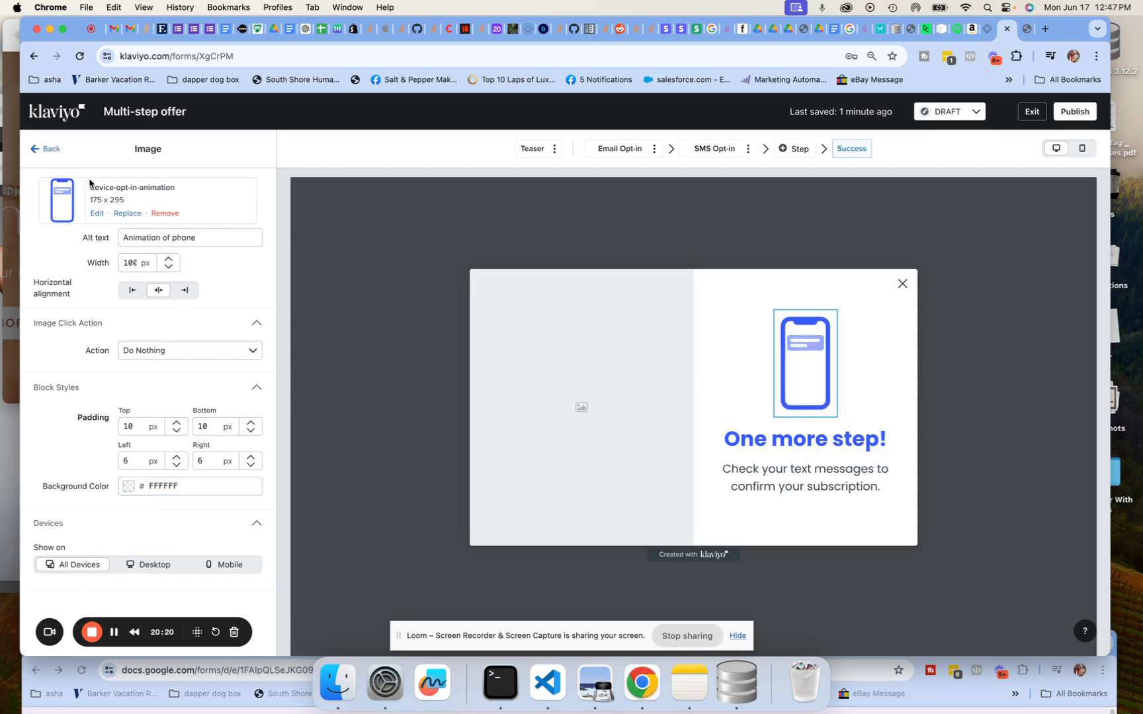
{"action": "left_click", "coordinate": [98, 216]}
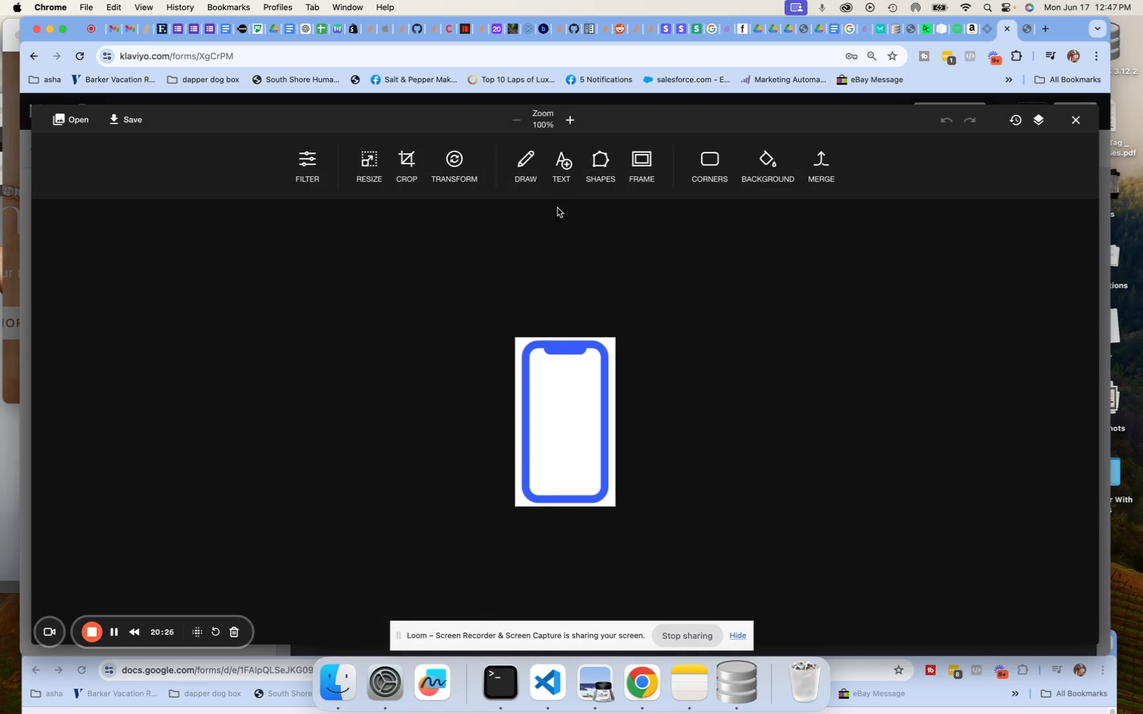
{"action": "left_click", "coordinate": [1074, 121]}
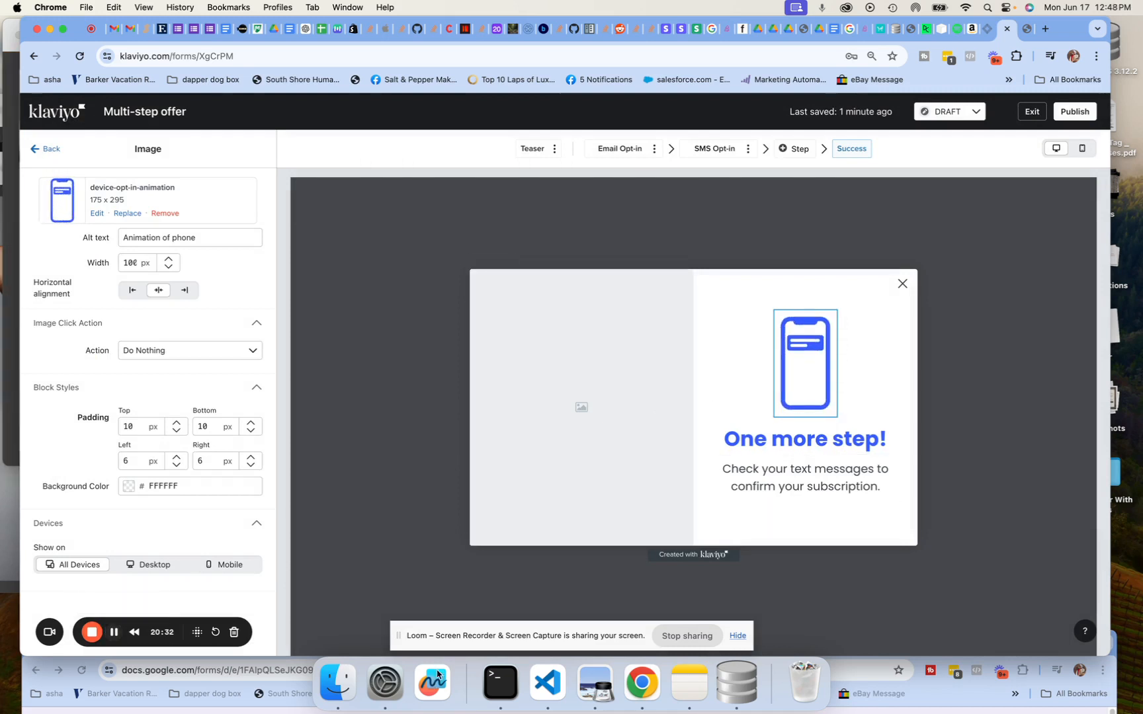
Examine the reference screenshots "DID YOU GET IT?" and "GET TEXTS. SHOP SKIMS.", including the decline button, and return to the form editor
{"action": "left_click", "coordinate": [602, 682]}
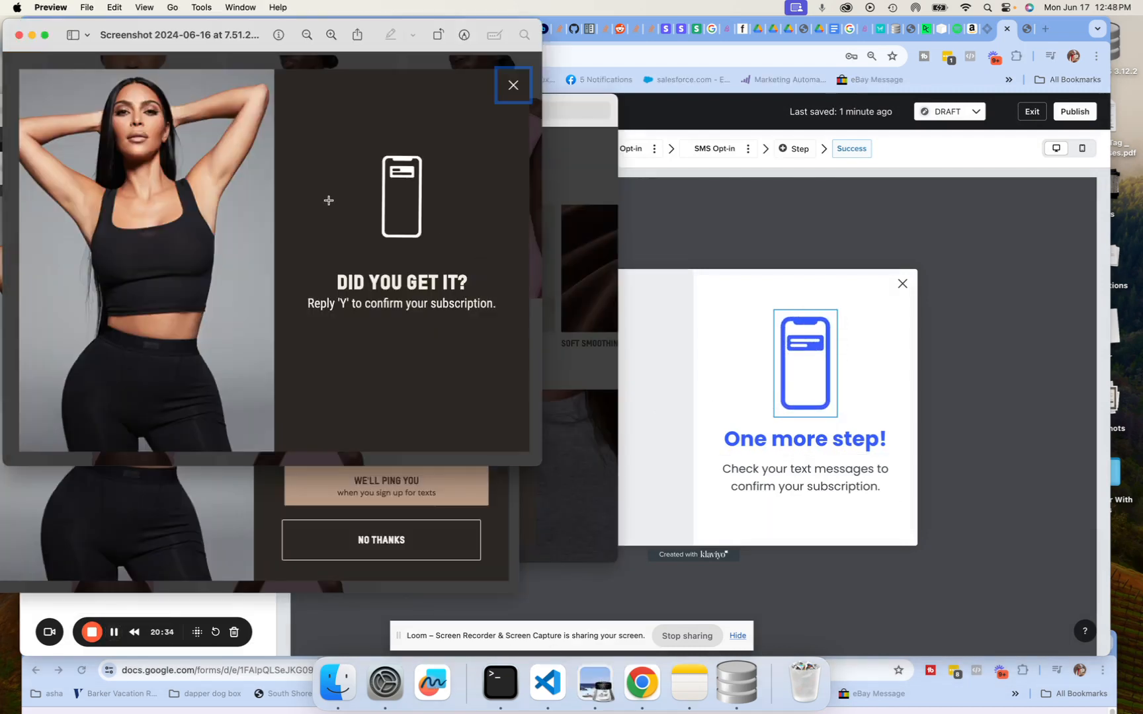
{"action": "left_click_drag", "start_coordinate": [270, 27], "coordinate": [474, 31]}
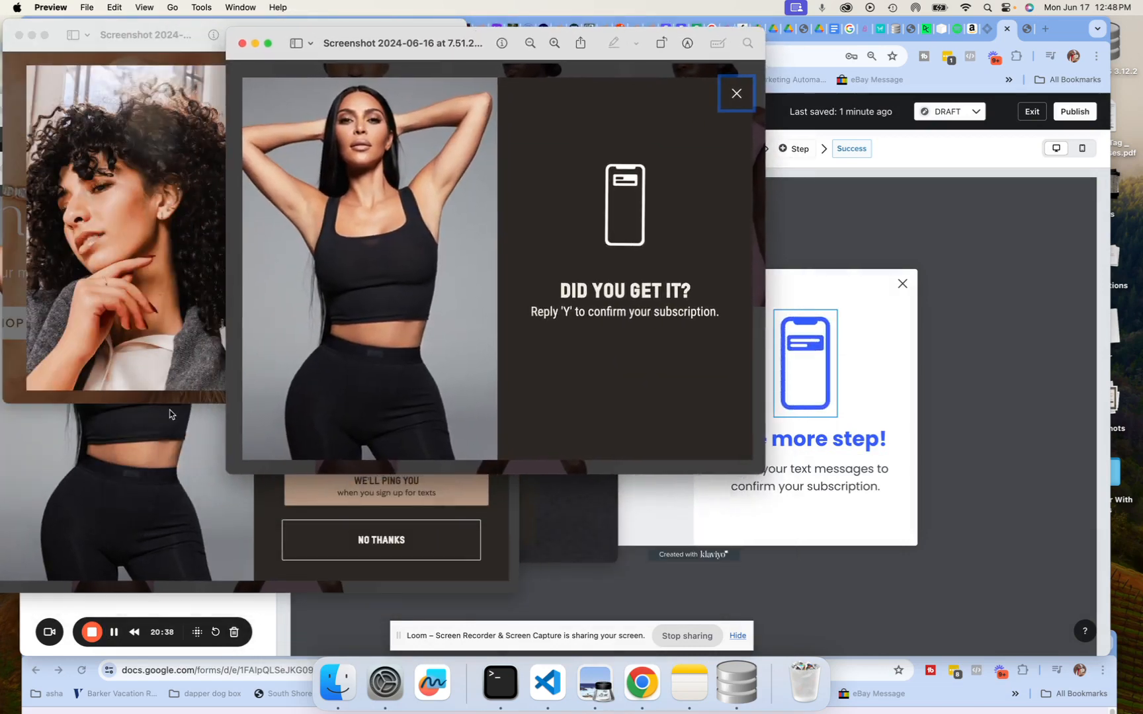
{"action": "left_click", "coordinate": [162, 432]}
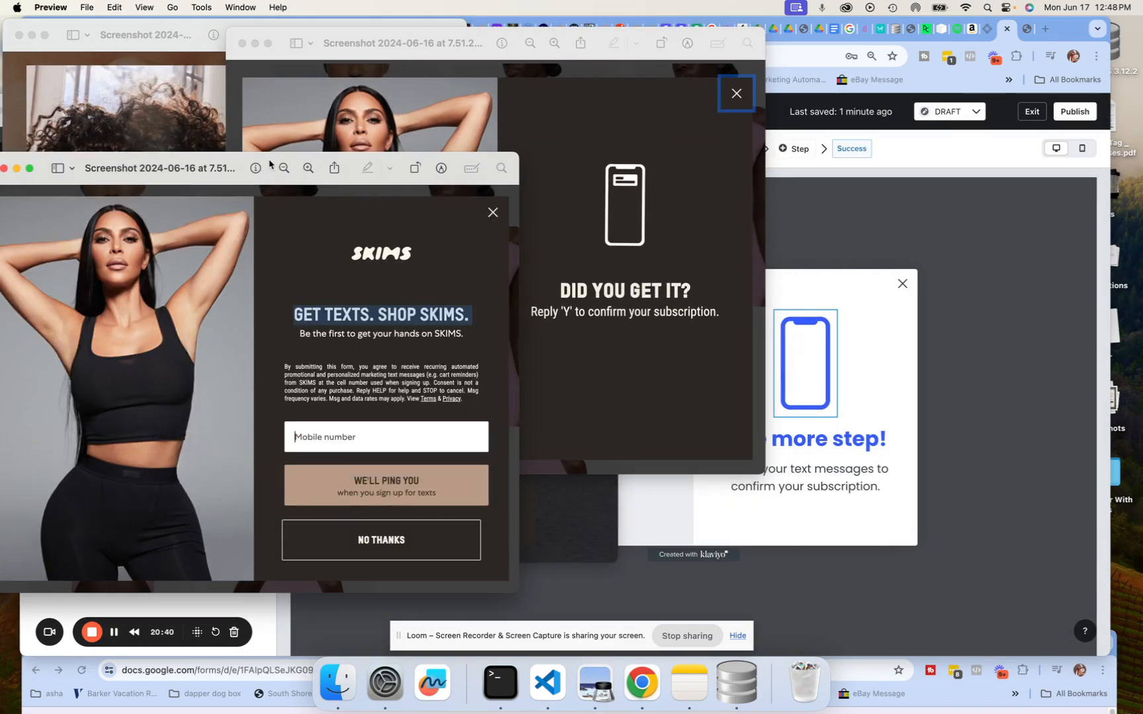
{"action": "left_click_drag", "start_coordinate": [270, 165], "coordinate": [403, 99]}
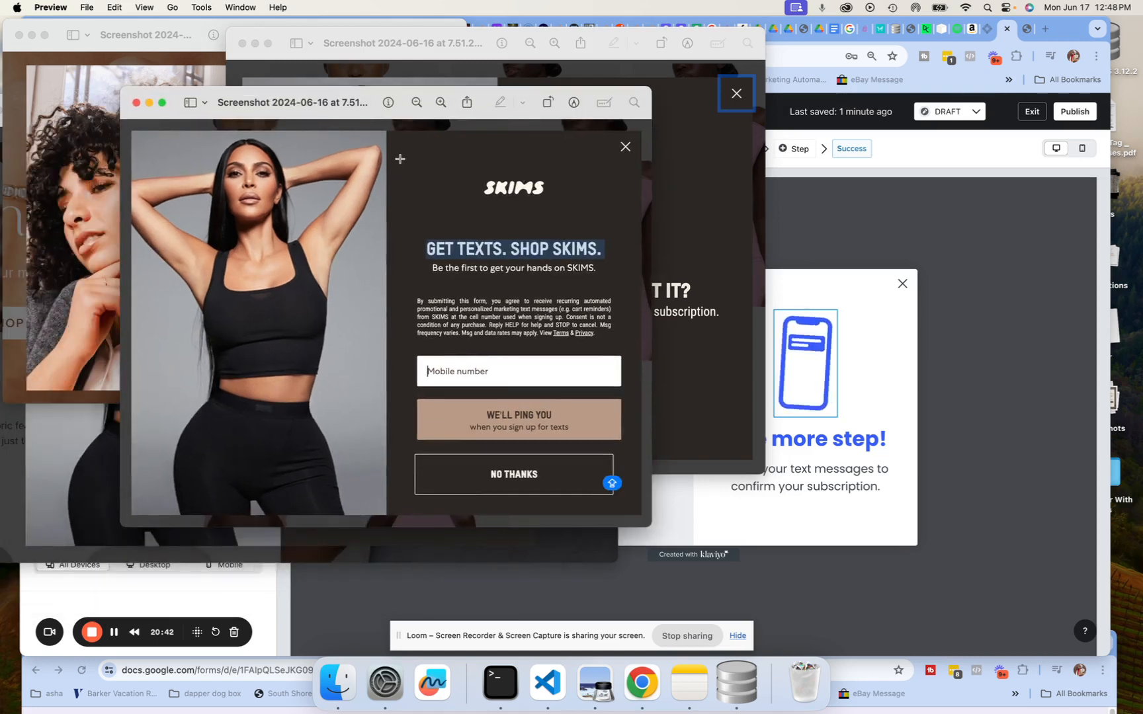
{"action": "left_click", "coordinate": [486, 198]}
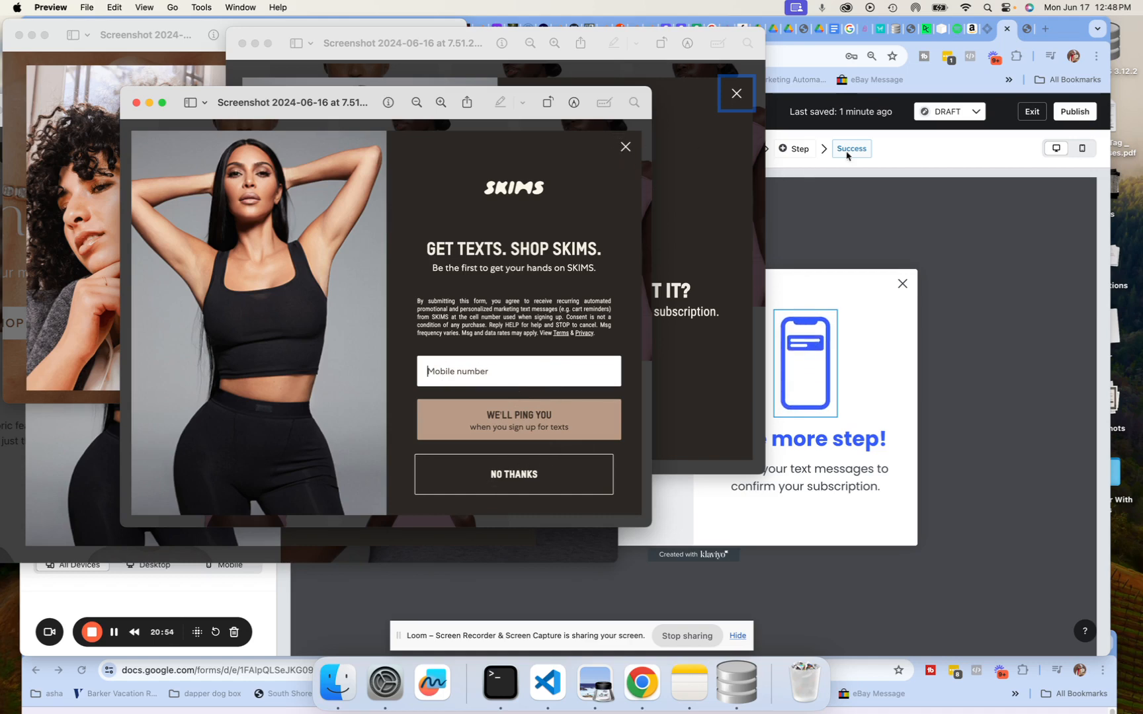
{"action": "left_click", "coordinate": [830, 219]}
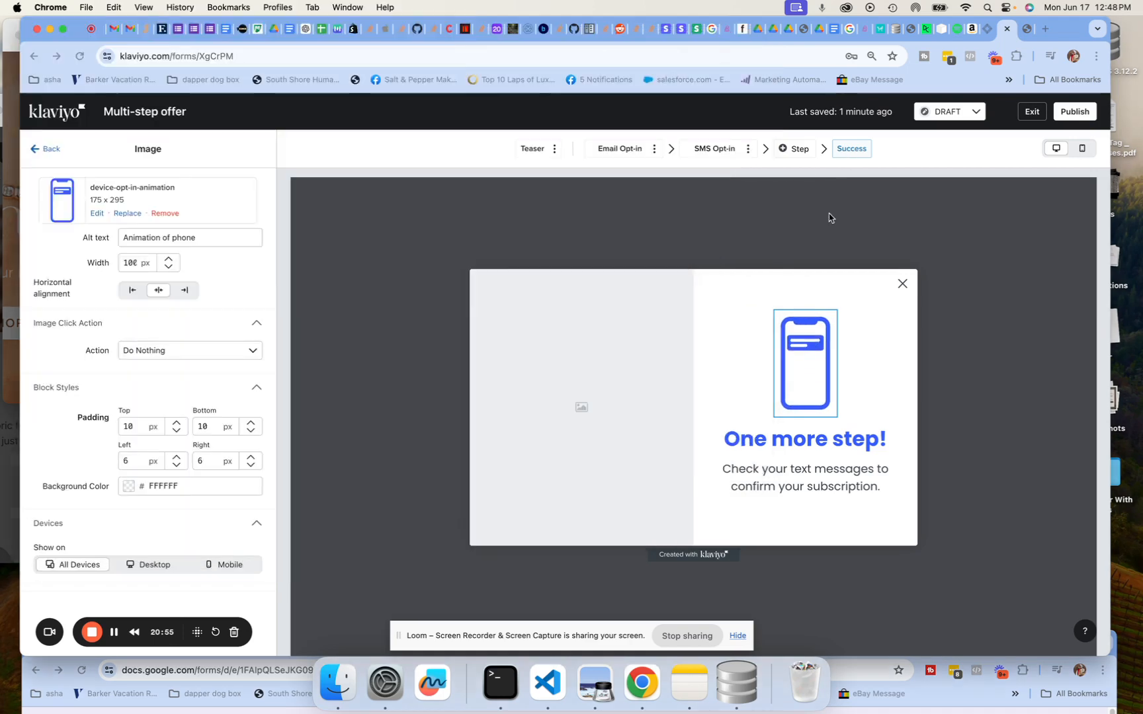
Add a button block below the phone number field in the SMS Opt-in step and label it "NO THANKS"
{"action": "left_click", "coordinate": [710, 151]}
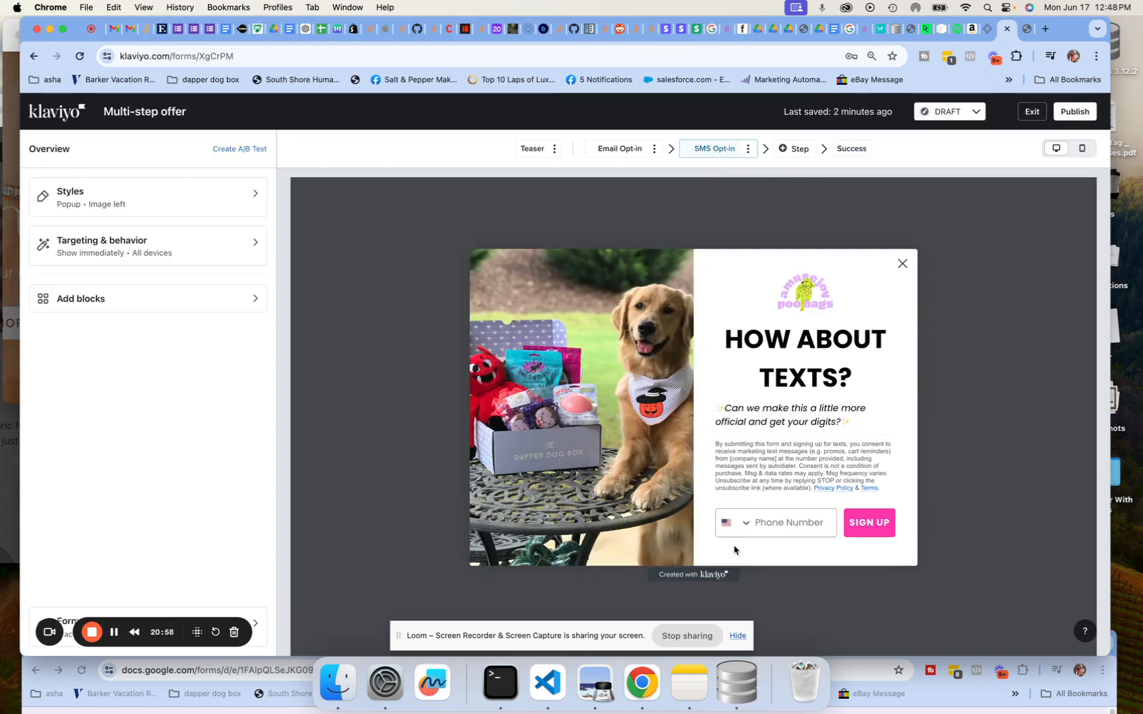
{"action": "left_click", "coordinate": [76, 301]}
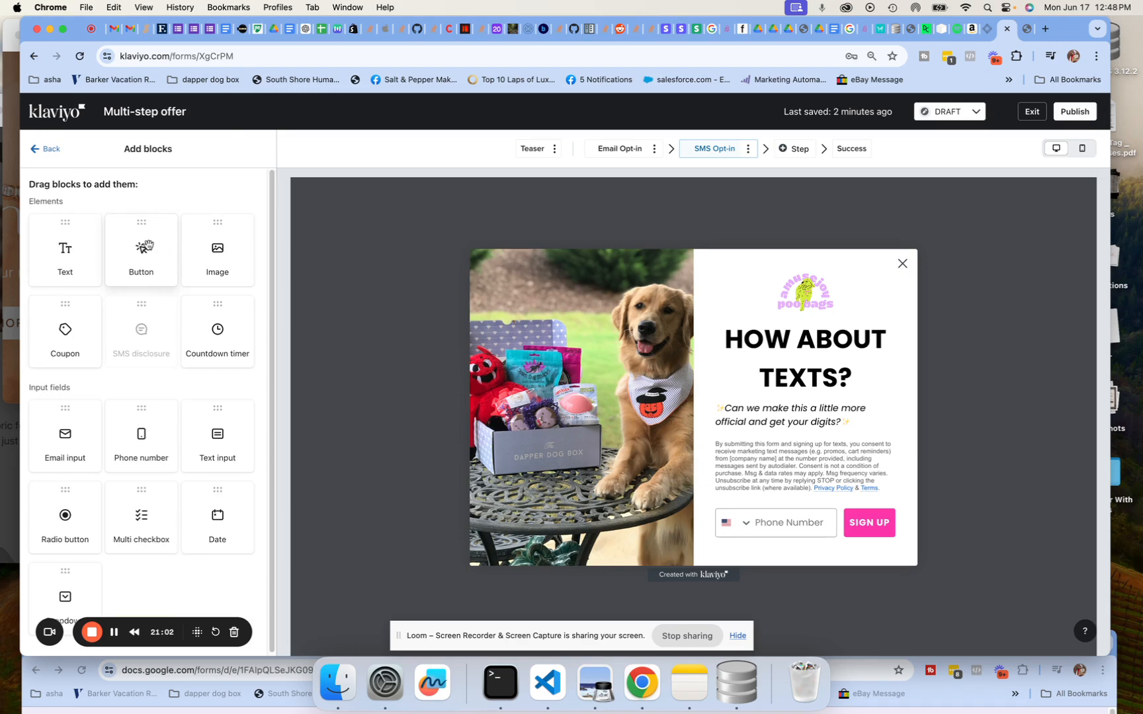
{"action": "left_click_drag", "start_coordinate": [145, 246], "coordinate": [784, 543]}
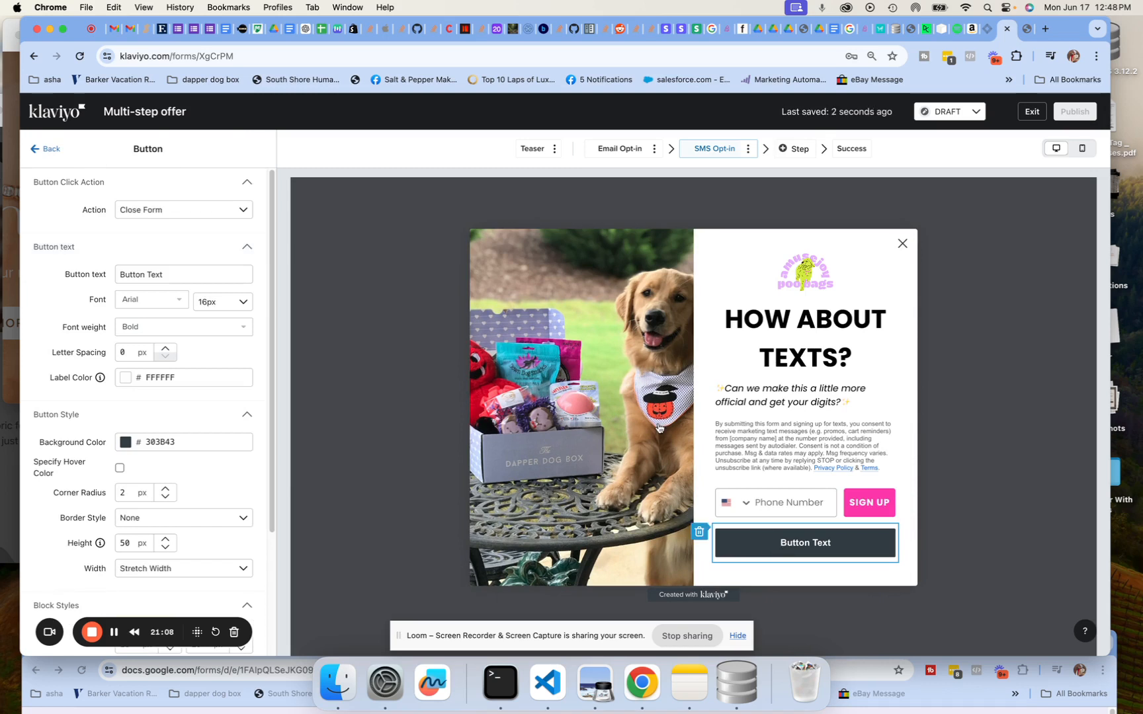
{"action": "left_click", "coordinate": [162, 273]}
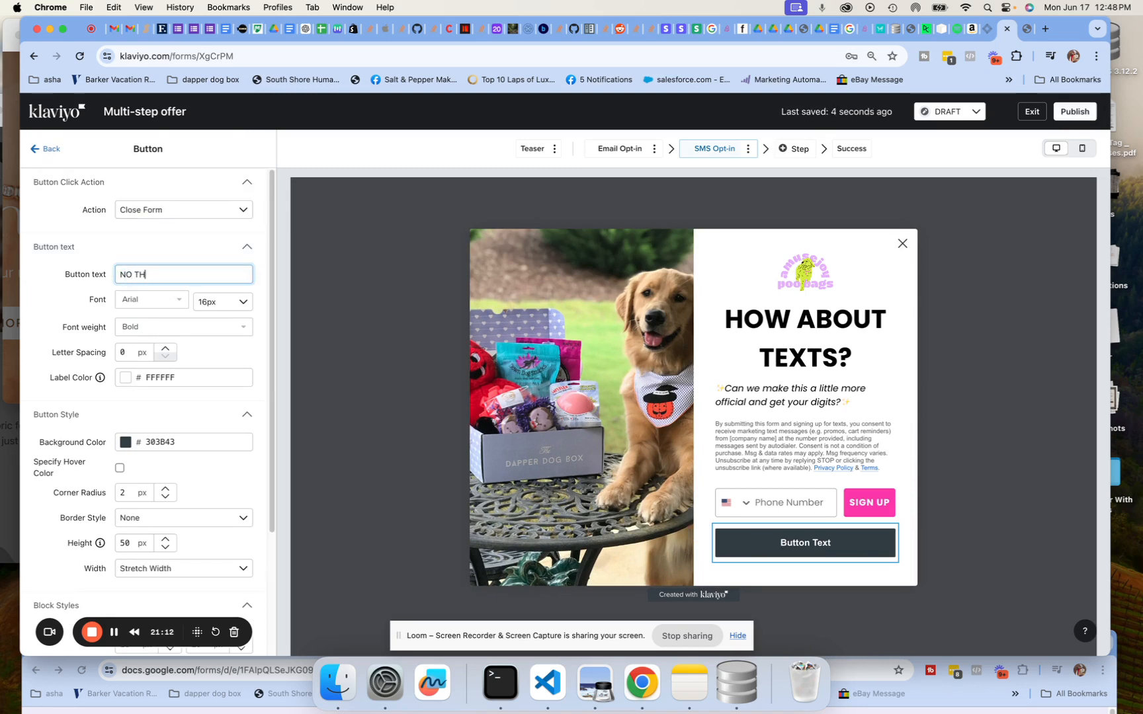
{"action": "type", "text": "NO THANKS"}
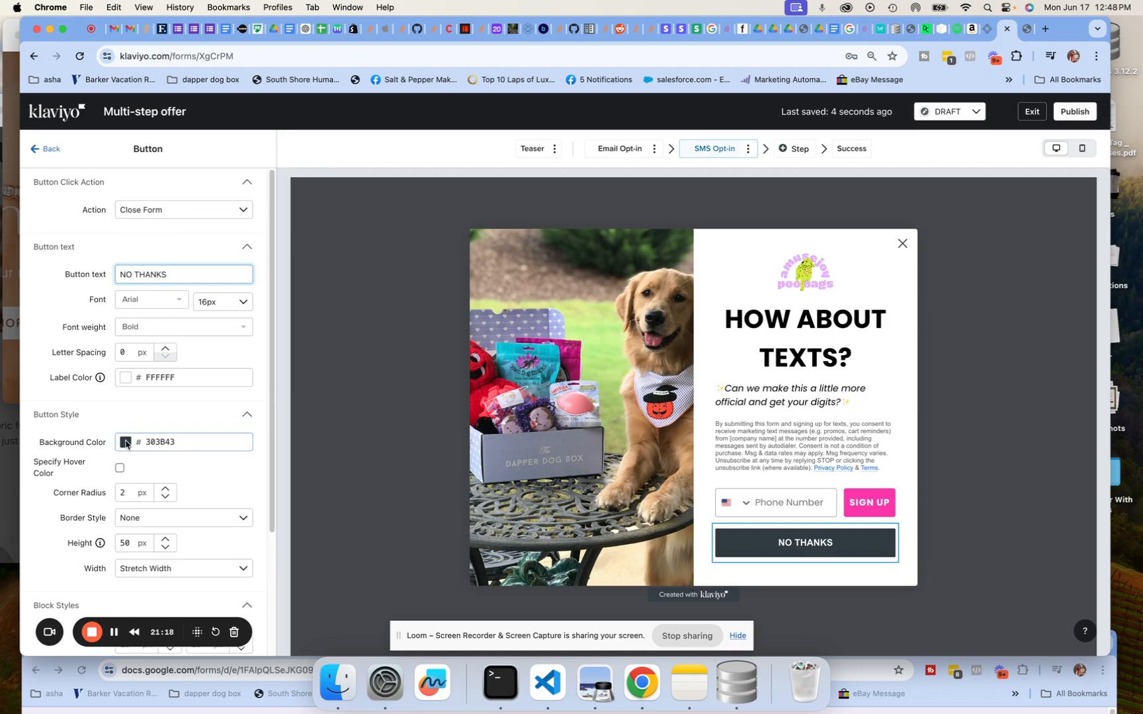
Set the NO THANKS button's background color to white, FFFFFF
{"action": "left_click", "coordinate": [125, 443]}
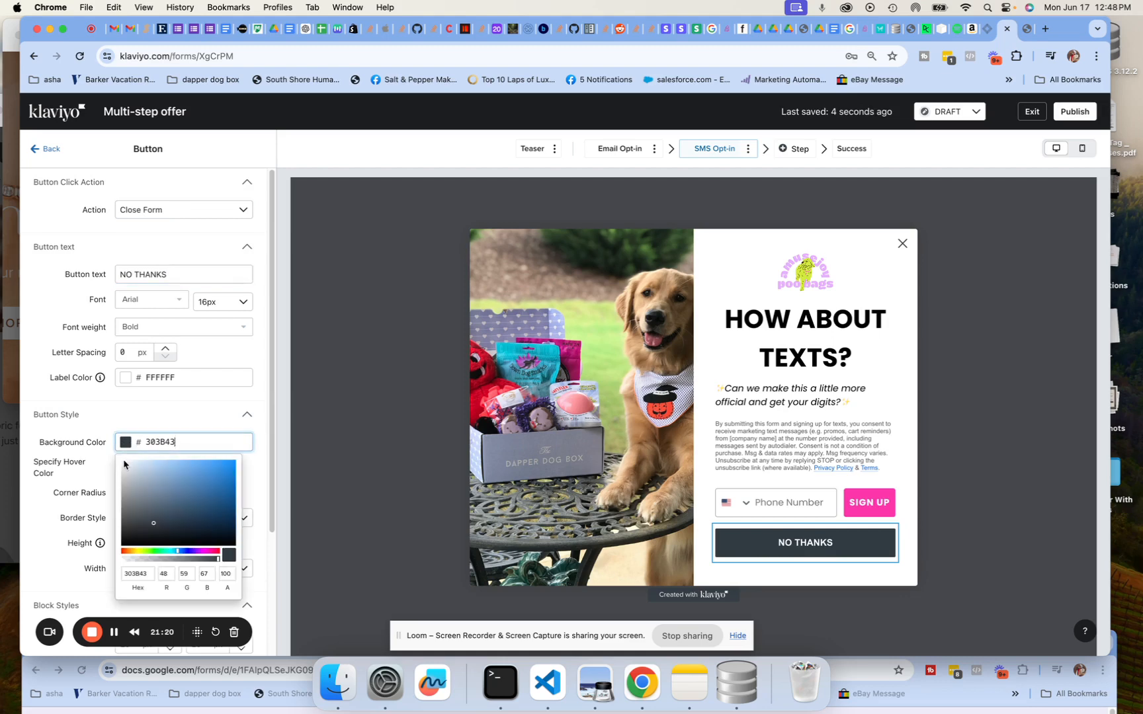
{"action": "left_click_drag", "start_coordinate": [124, 464], "coordinate": [111, 458]}
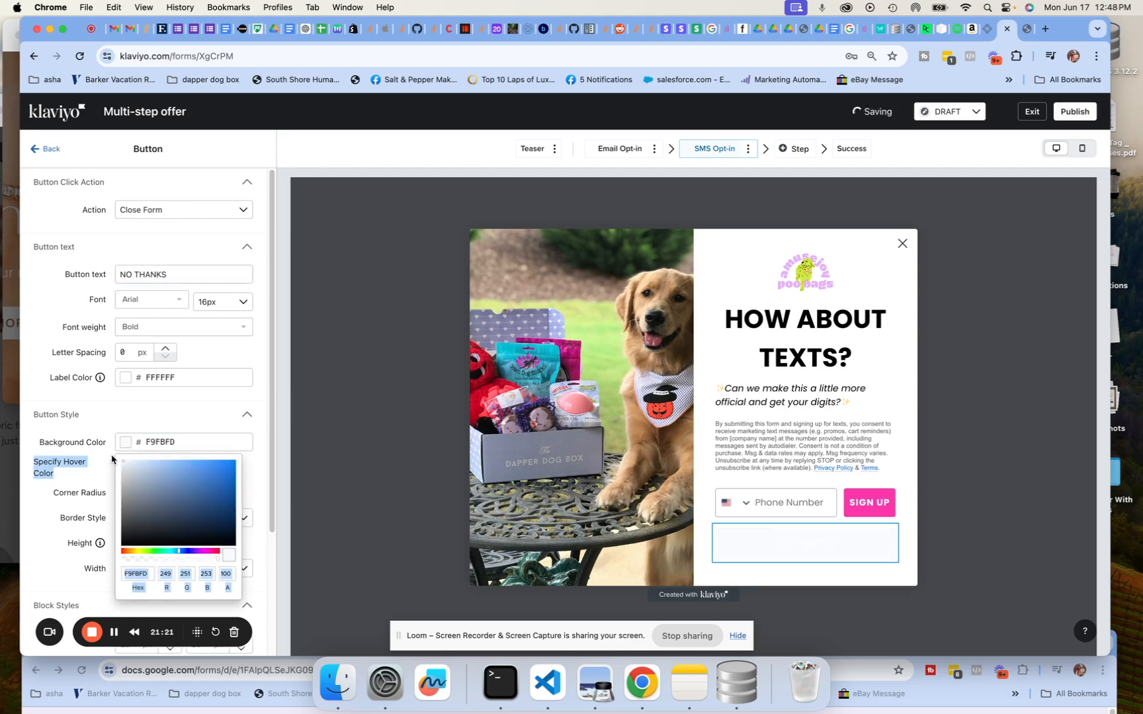
{"action": "left_click", "coordinate": [227, 430]}
{"action": "left_click", "coordinate": [228, 425]}
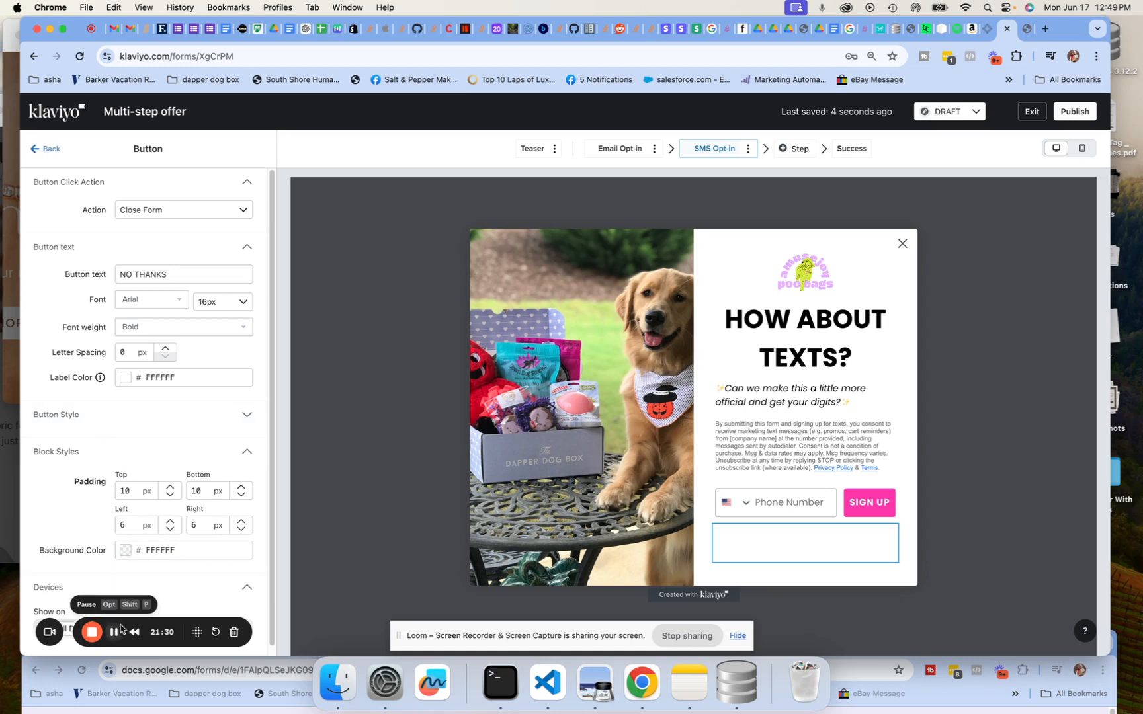
{"action": "left_click", "coordinate": [101, 415]}
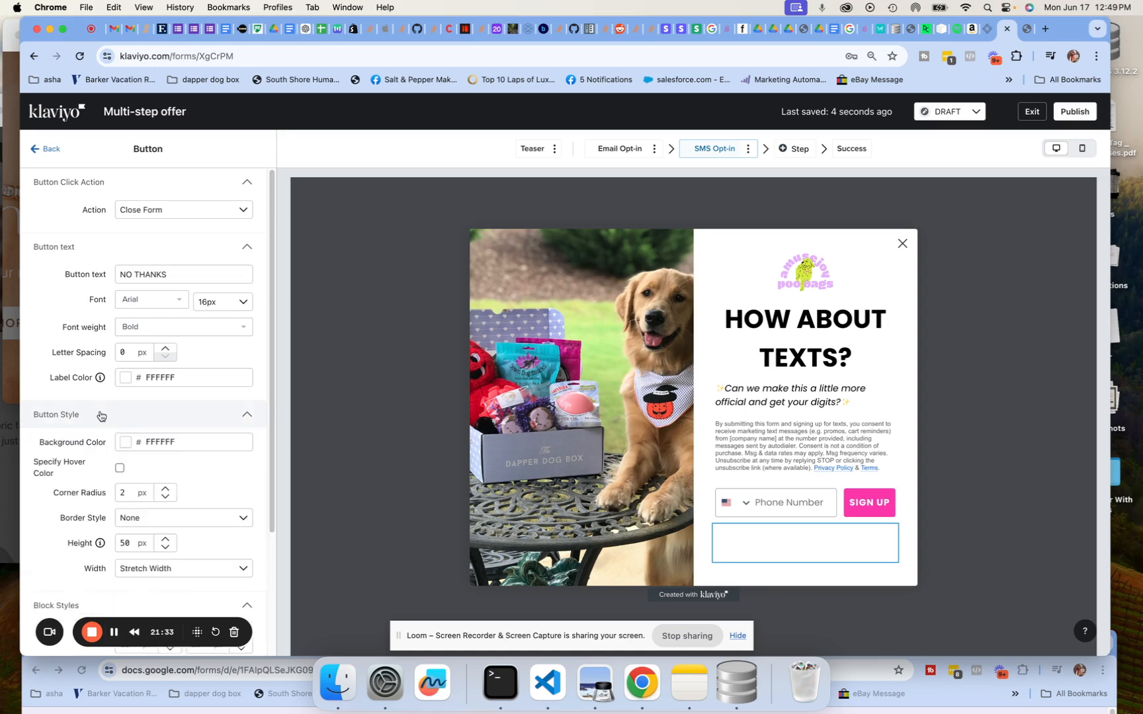
{"action": "left_click", "coordinate": [101, 414]}
{"action": "left_click", "coordinate": [101, 415]}
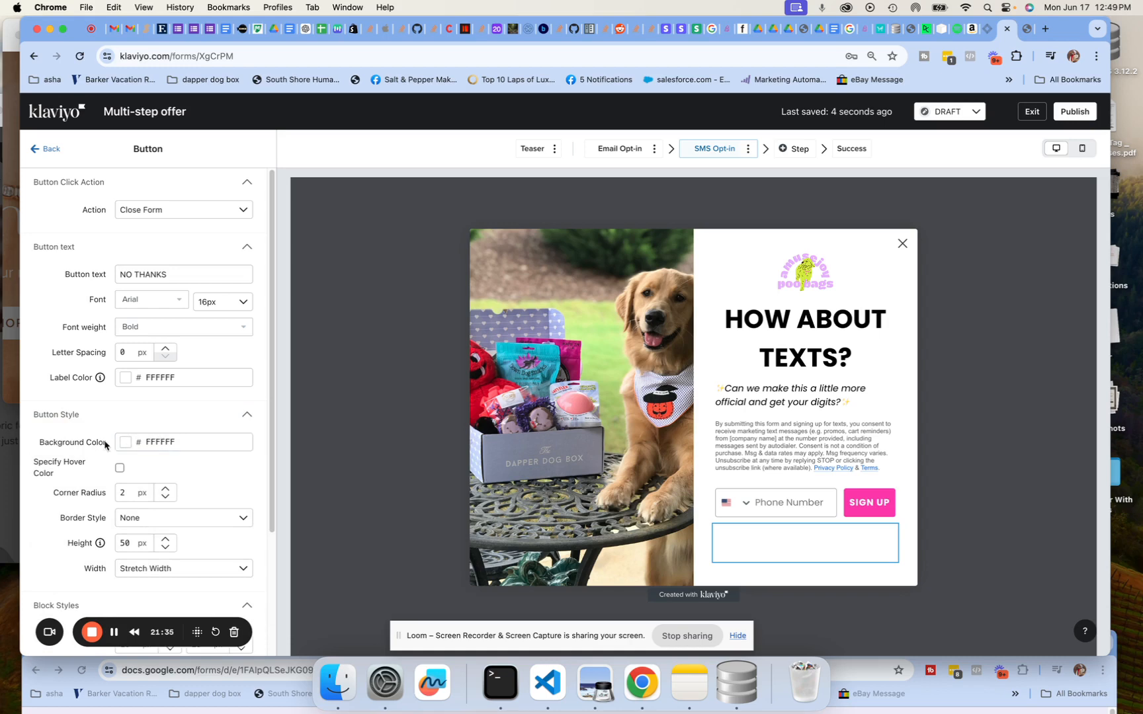
Give the NO THANKS button a solid border and set its label color to black, 000000
{"action": "left_click", "coordinate": [139, 521]}
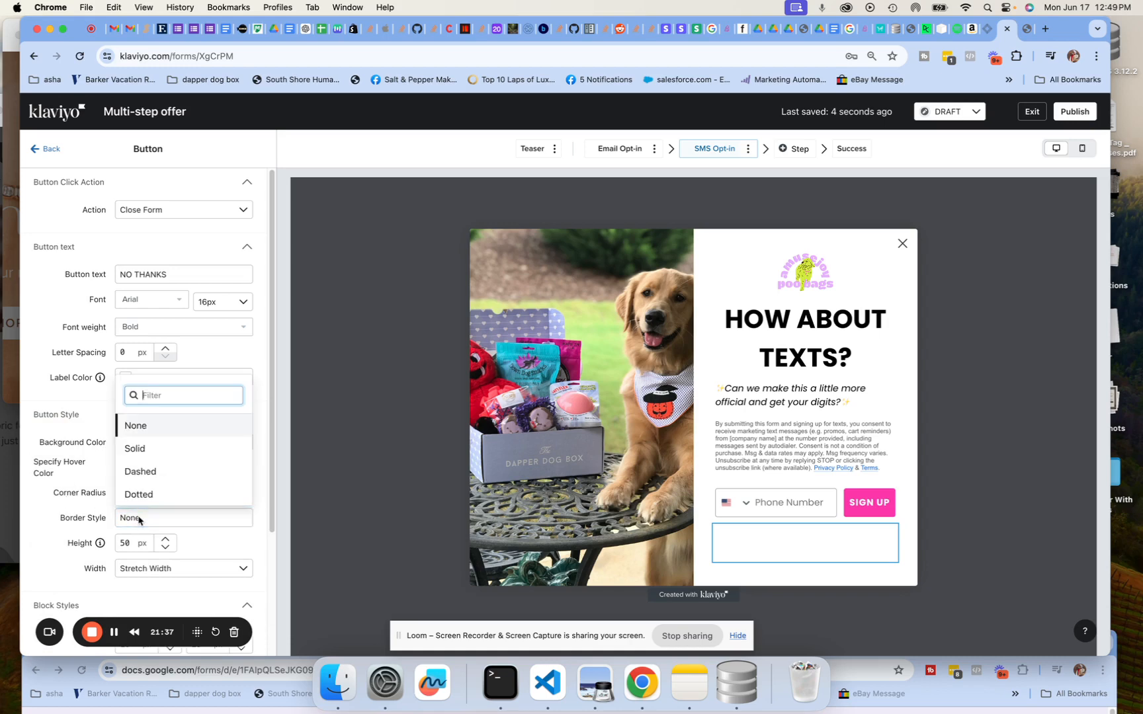
{"action": "left_click", "coordinate": [136, 449]}
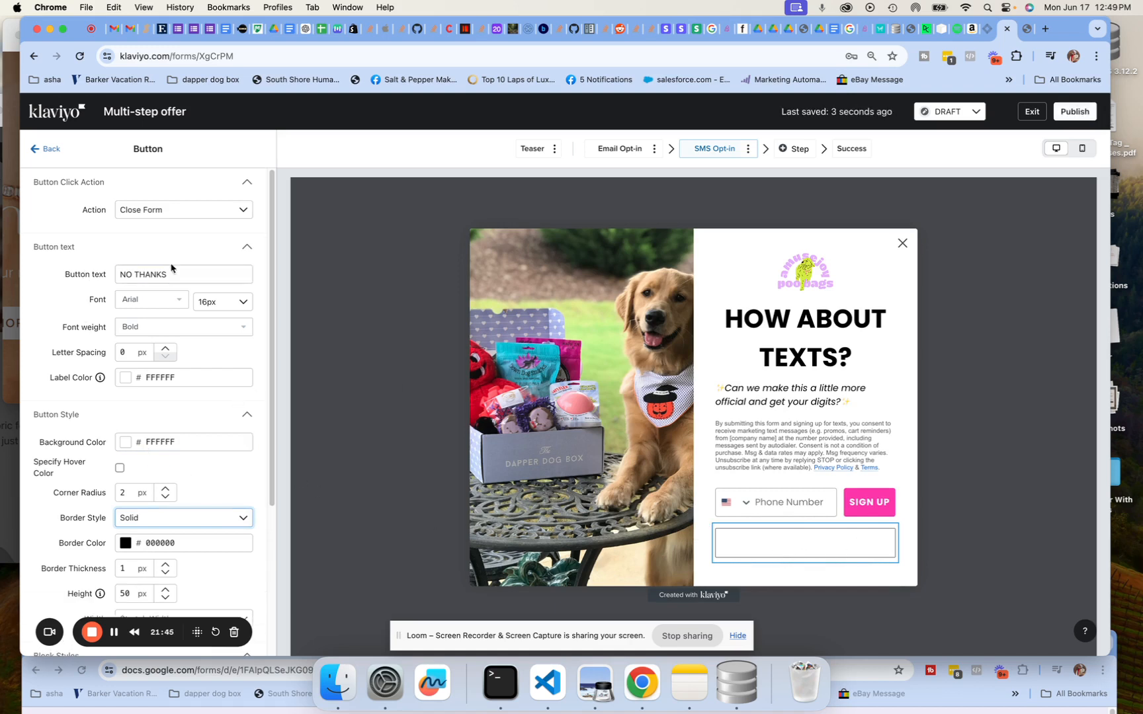
{"action": "left_click", "coordinate": [125, 378]}
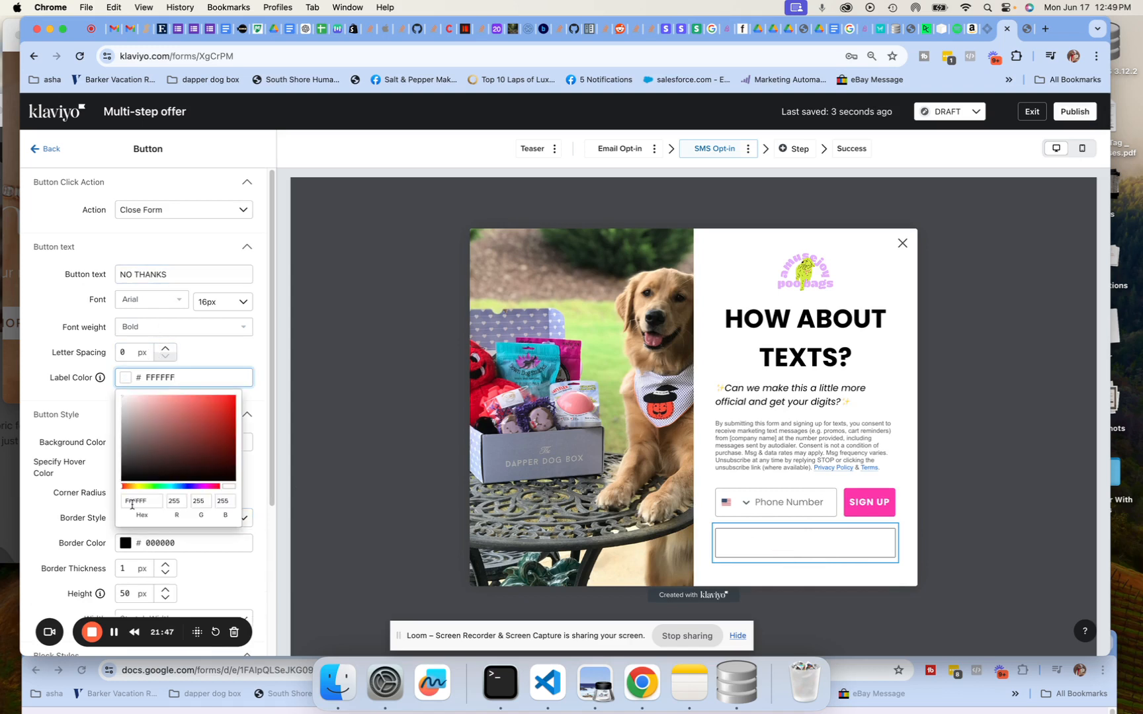
{"action": "left_click", "coordinate": [122, 479]}
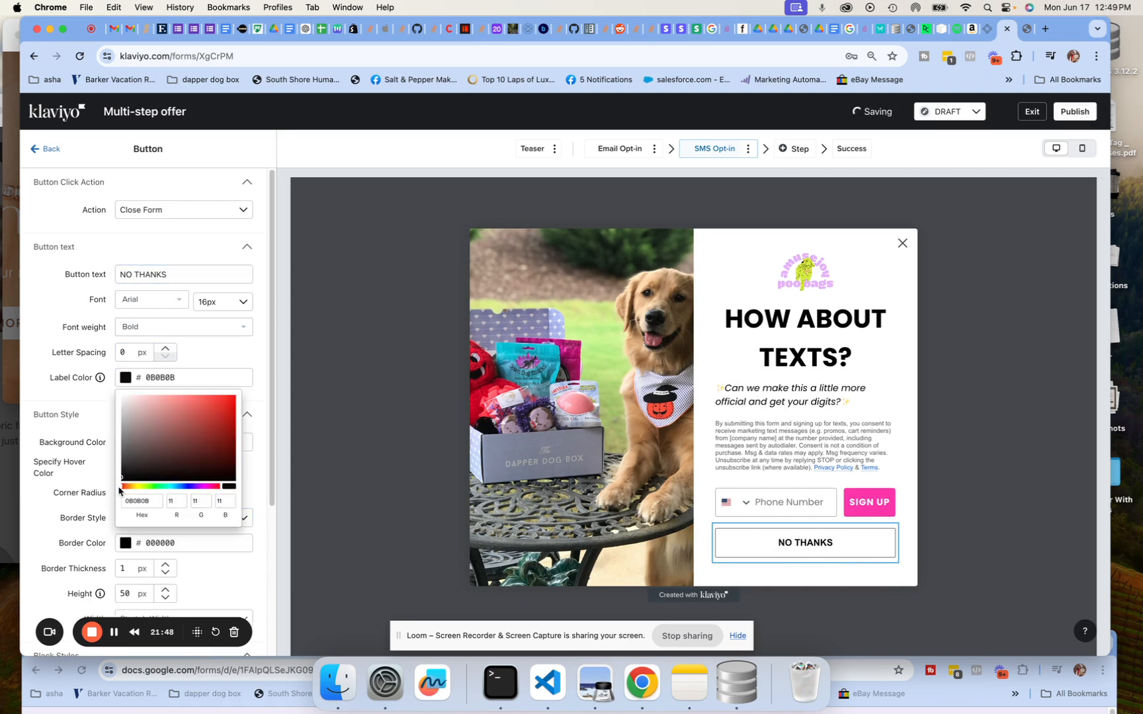
{"action": "left_click", "coordinate": [245, 356]}
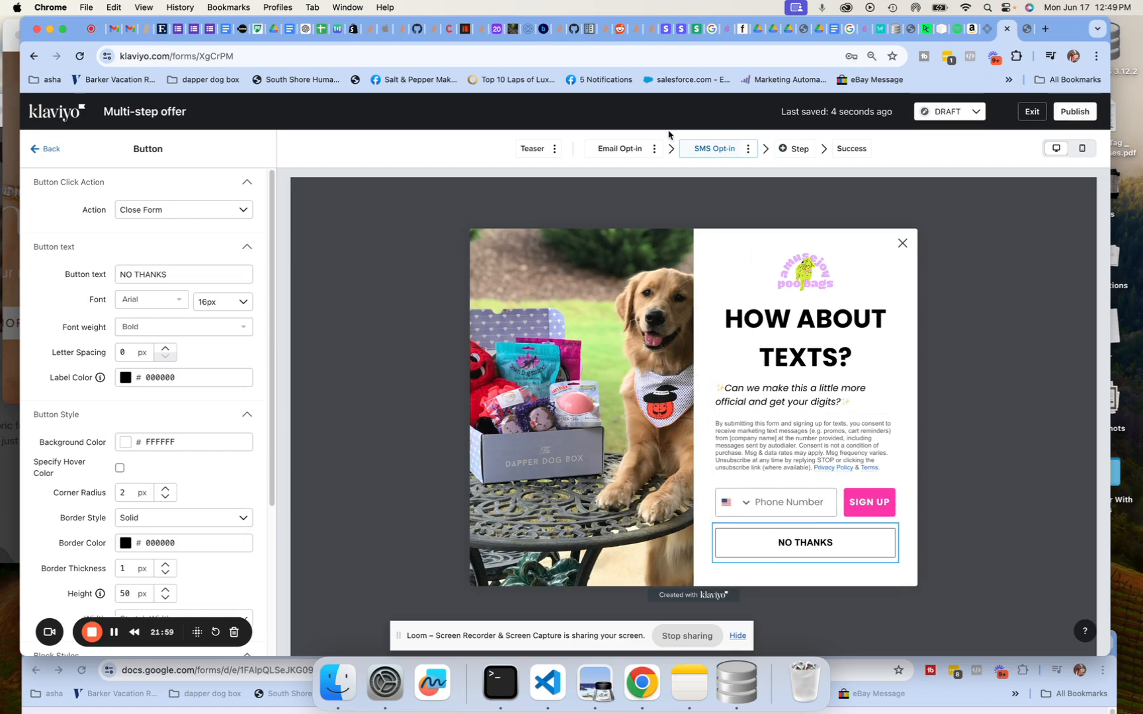
Compare the Success step with the "DID YOU GET IT?" and "GET TEXTS. SHOP SKIMS." reference screenshots
{"action": "left_click", "coordinate": [855, 150]}
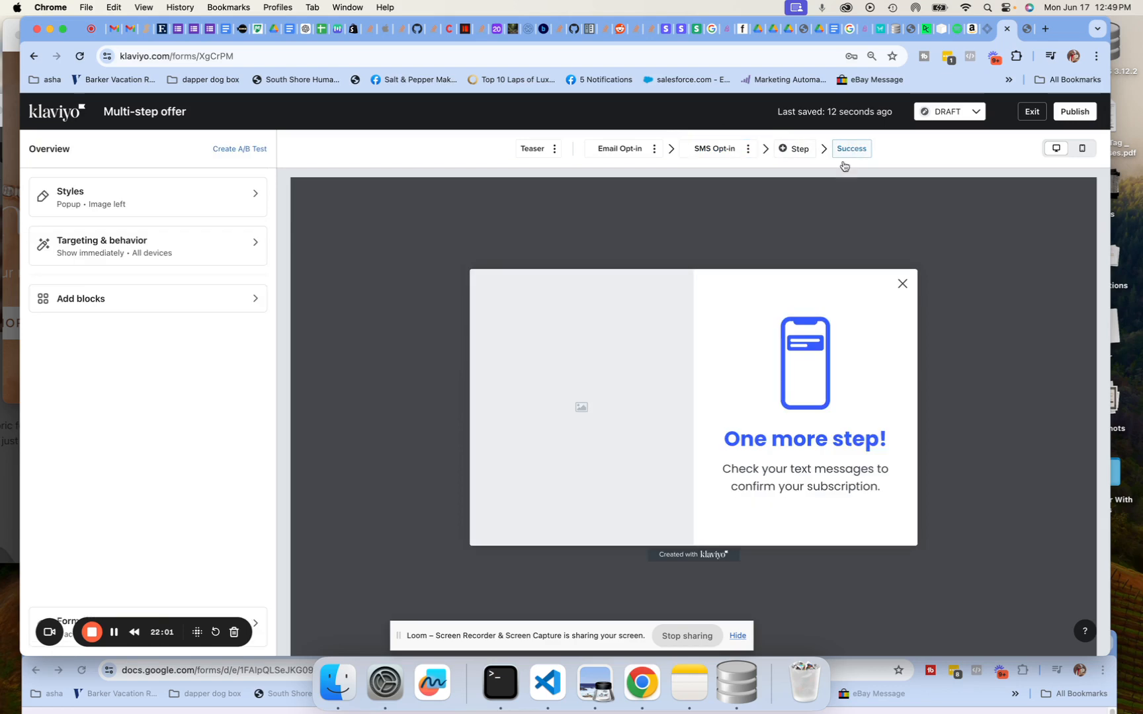
{"action": "left_click", "coordinate": [593, 685]}
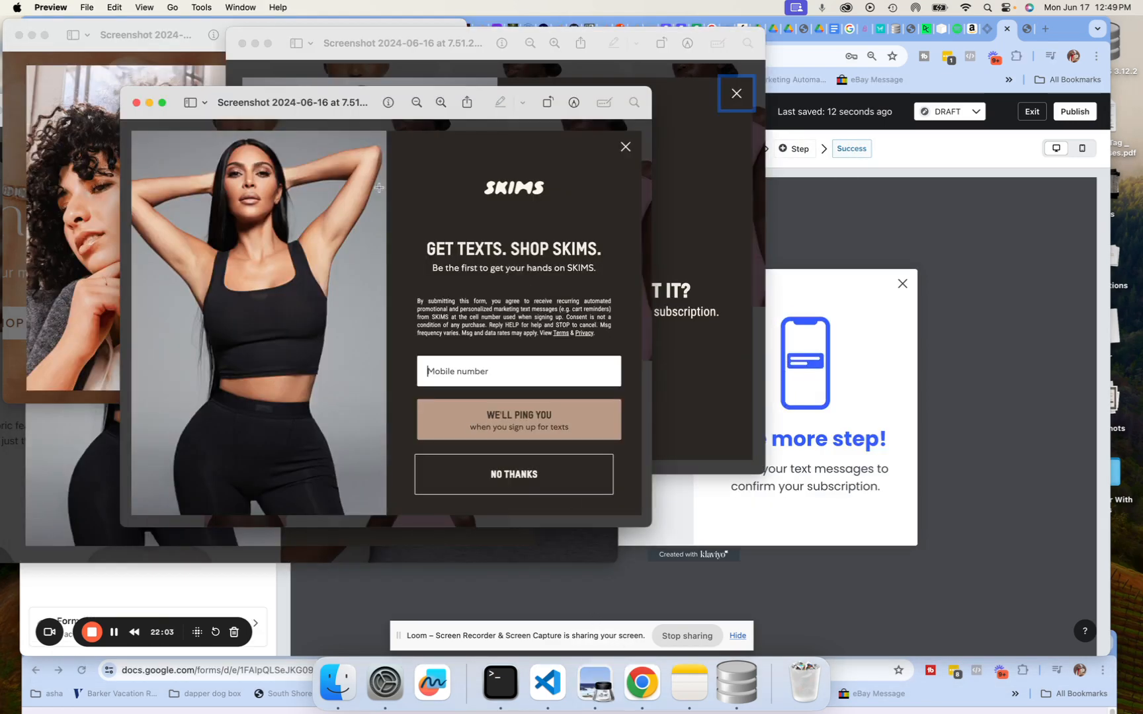
{"action": "left_click", "coordinate": [639, 71]}
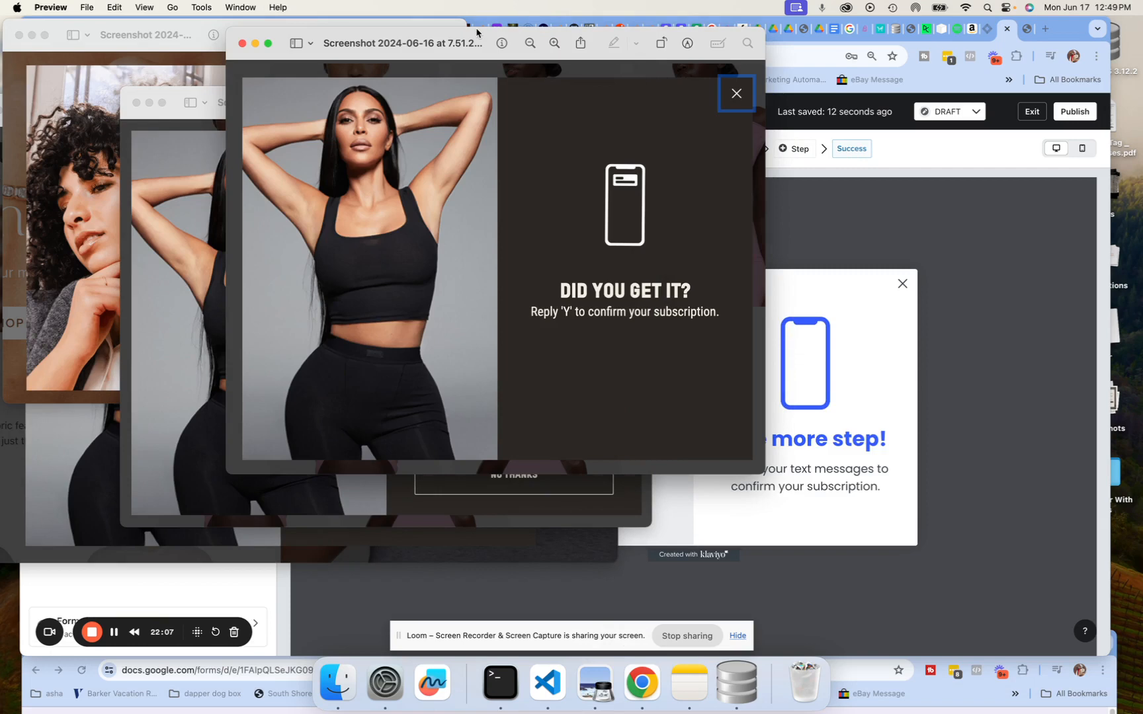
{"action": "left_click", "coordinate": [163, 180]}
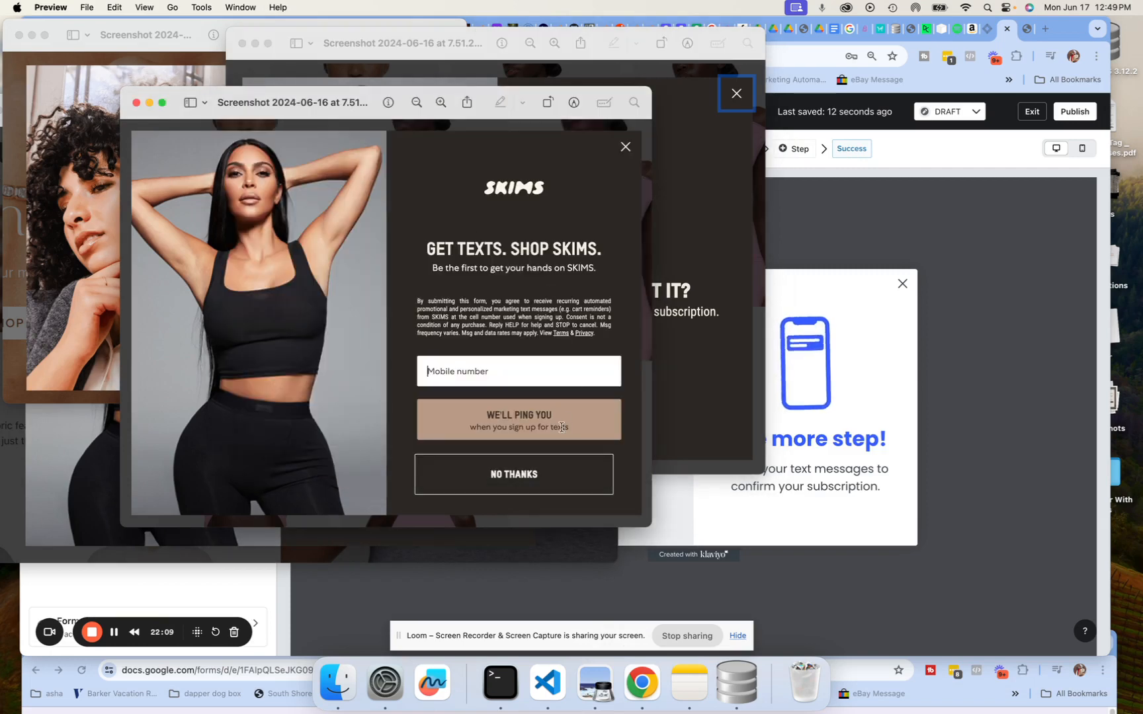
{"action": "left_click", "coordinate": [633, 79]}
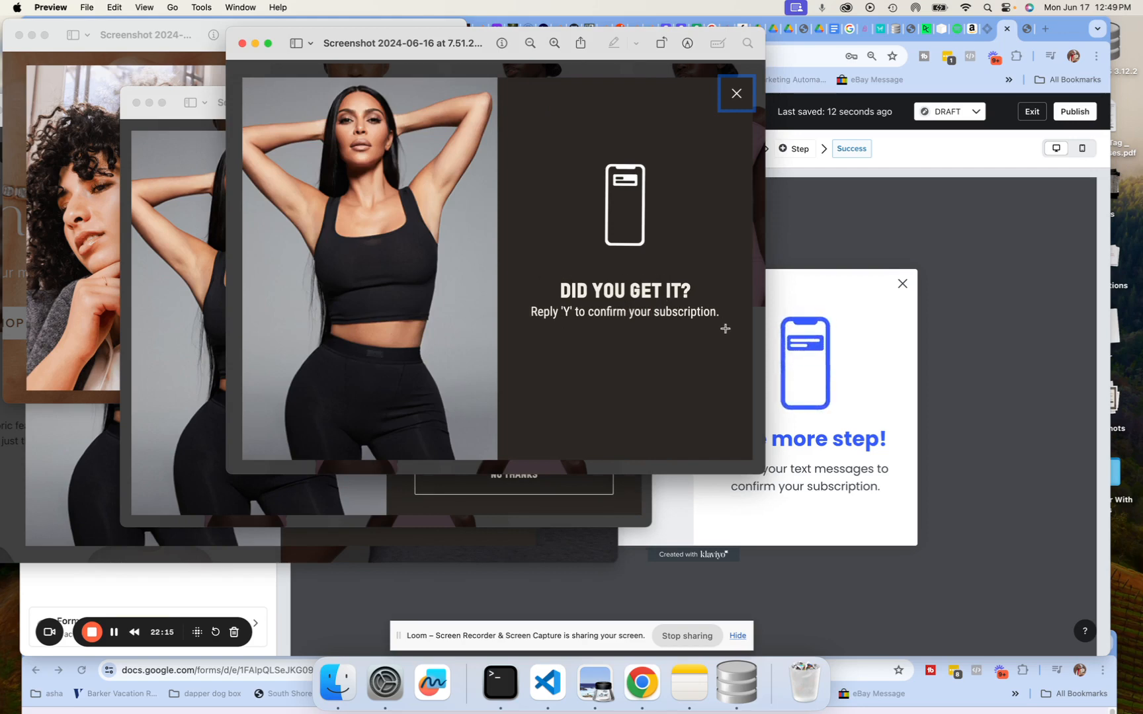
{"action": "left_click", "coordinate": [814, 292]}
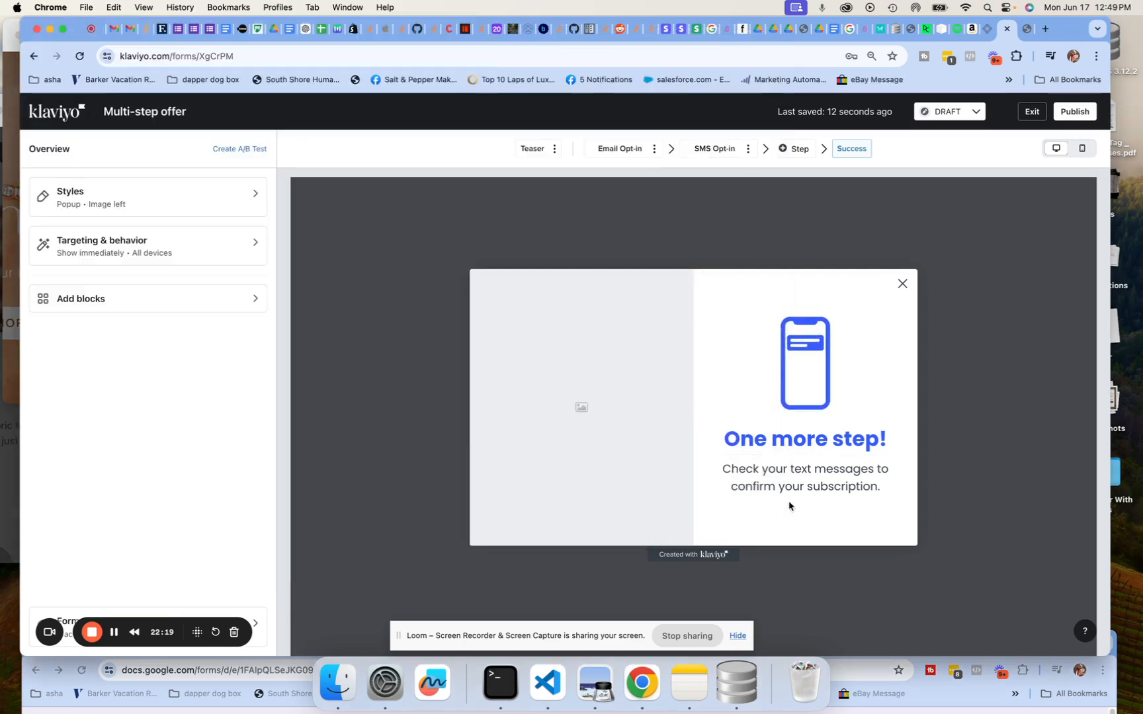
Replace the Success step's "One more step!" heading with "Did You Get It?"
{"action": "left_click", "coordinate": [798, 439]}
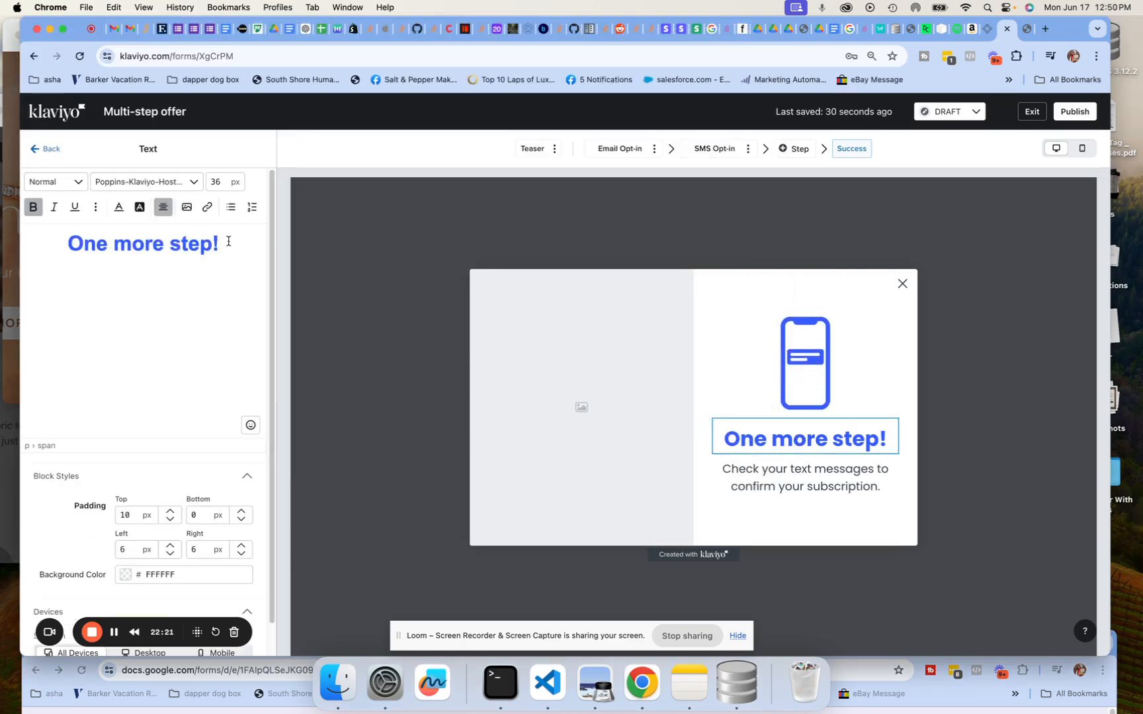
{"action": "left_click_drag", "start_coordinate": [225, 243], "coordinate": [81, 241]}
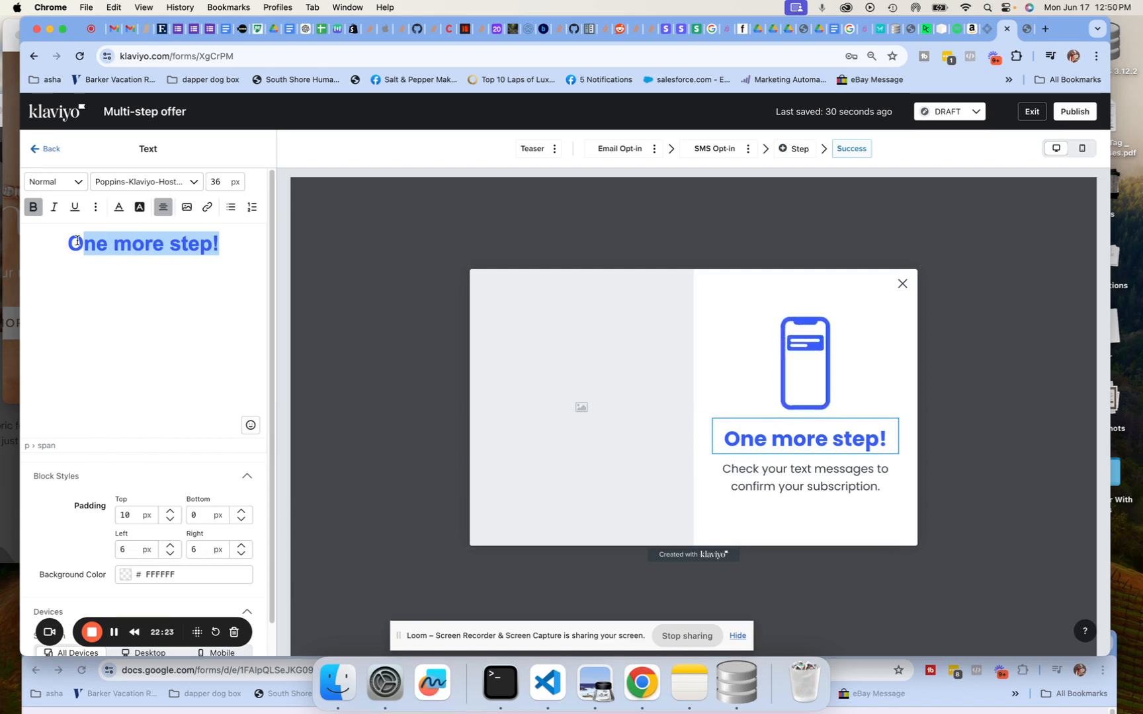
{"action": "type", "text": "Did You Get"}
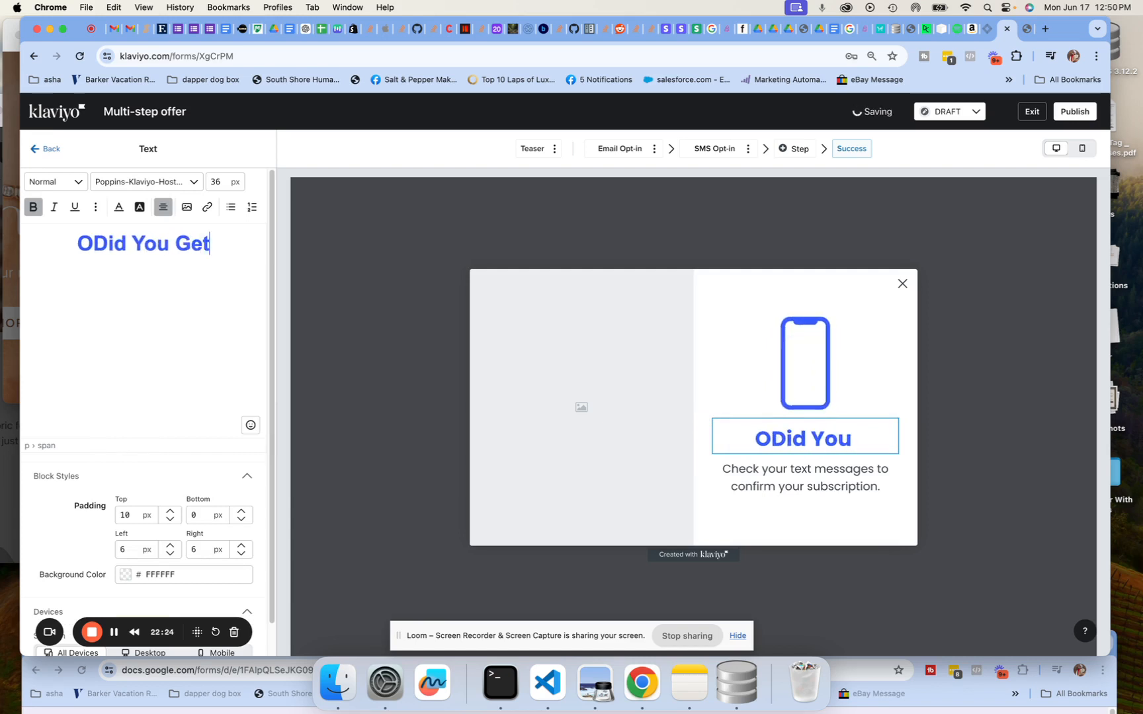
{"action": "type", "text": " it?"}
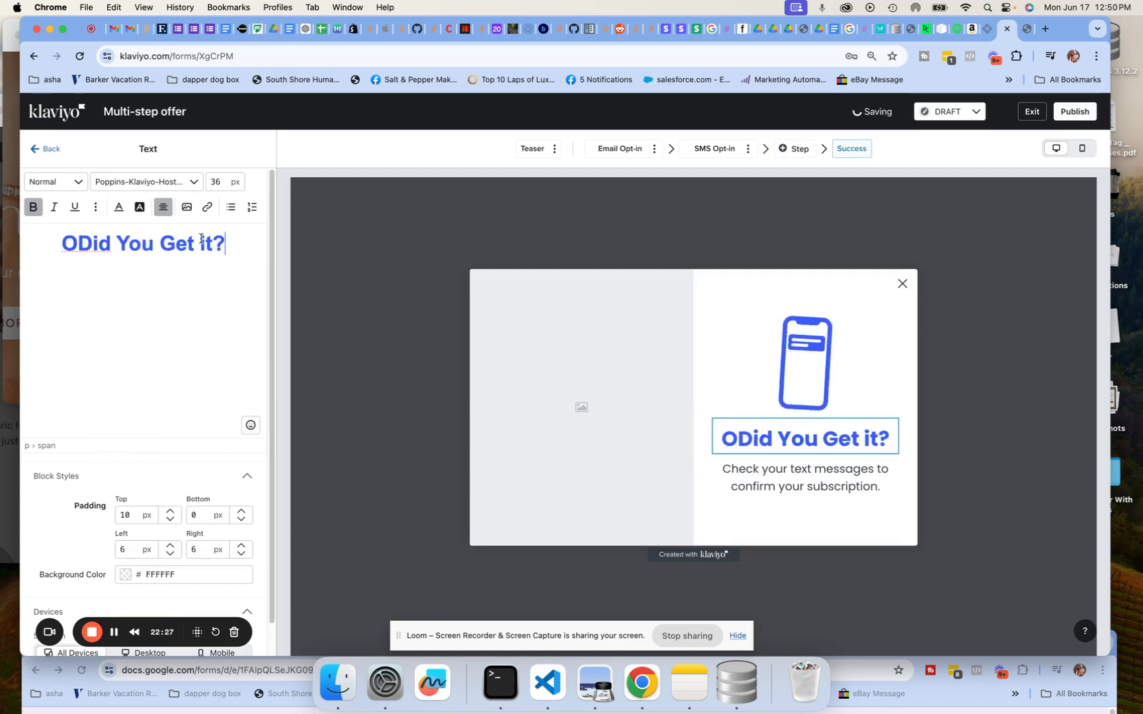
{"action": "key", "text": "BackSpace"}
{"action": "type", "text": "T"}
{"action": "key", "text": "BackSpace"}
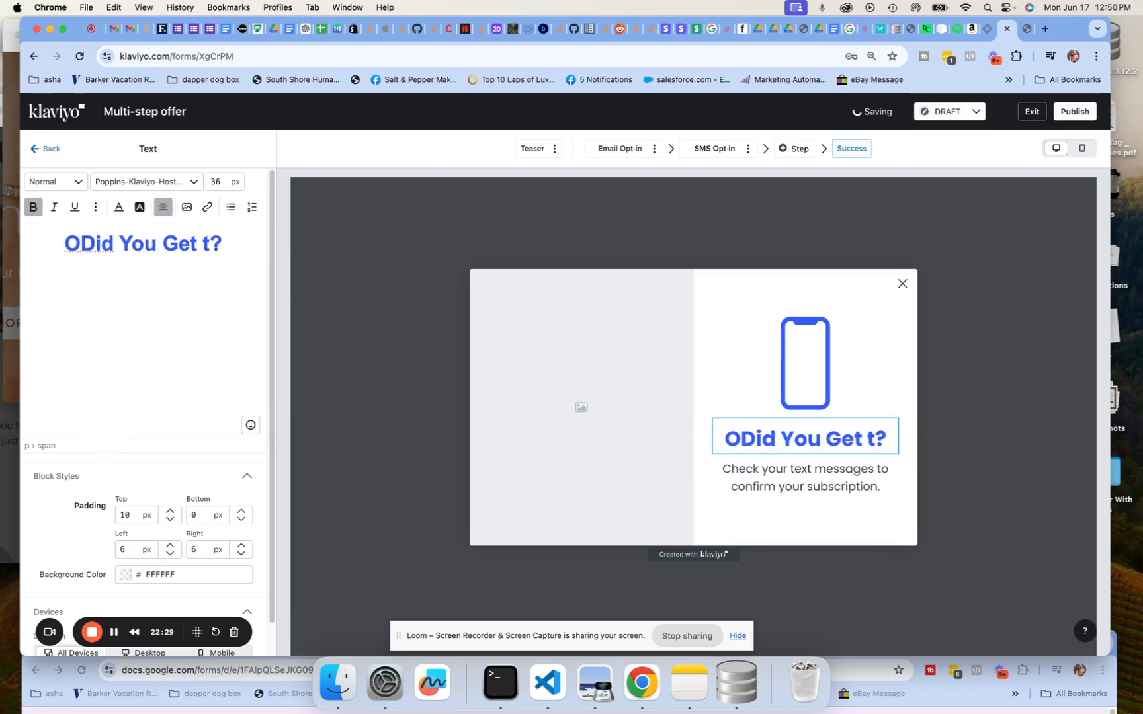
{"action": "type", "text": "I"}
{"action": "left_click_drag", "start_coordinate": [80, 243], "coordinate": [62, 243]}
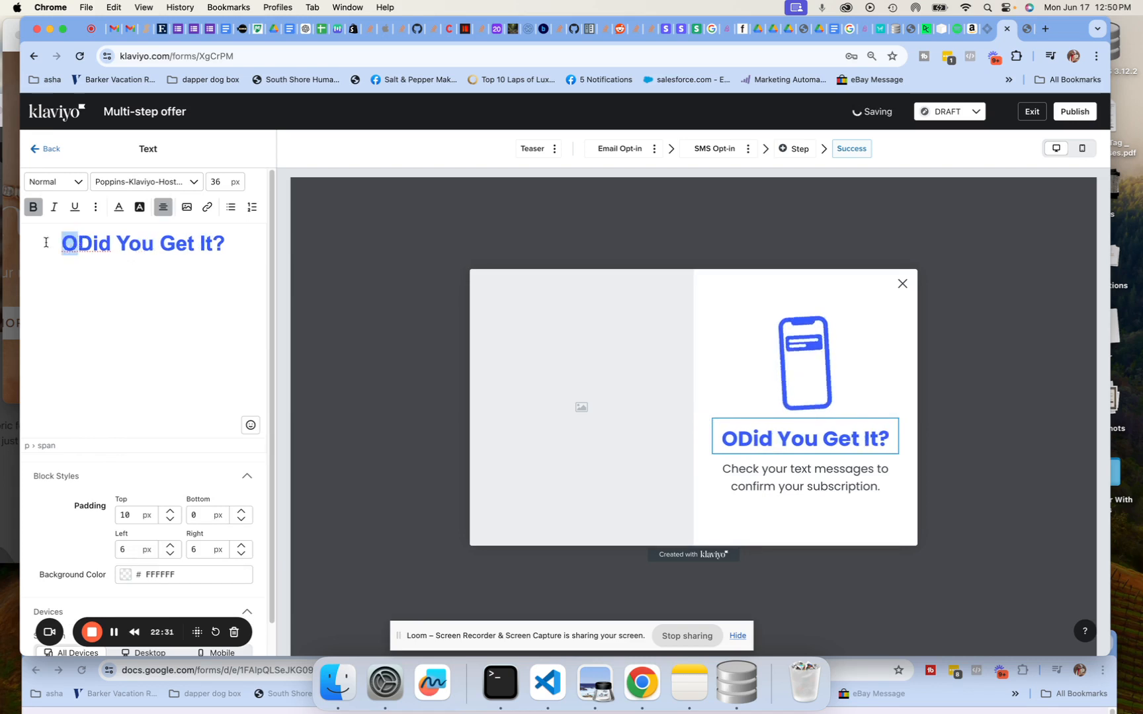
{"action": "key", "text": "BackSpace"}
Change the text color of the whole "Did You Get It?" heading to black, 000000
{"action": "left_click_drag", "start_coordinate": [226, 241], "coordinate": [37, 245]}
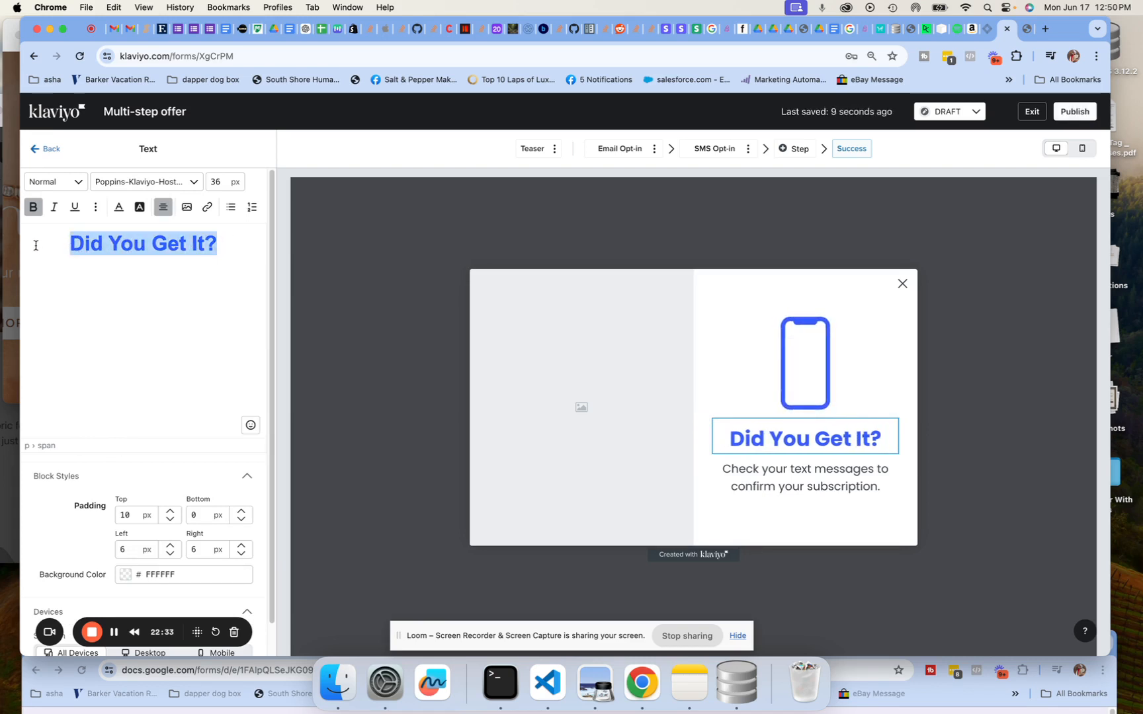
{"action": "left_click", "coordinate": [119, 207]}
{"action": "left_click", "coordinate": [120, 382]}
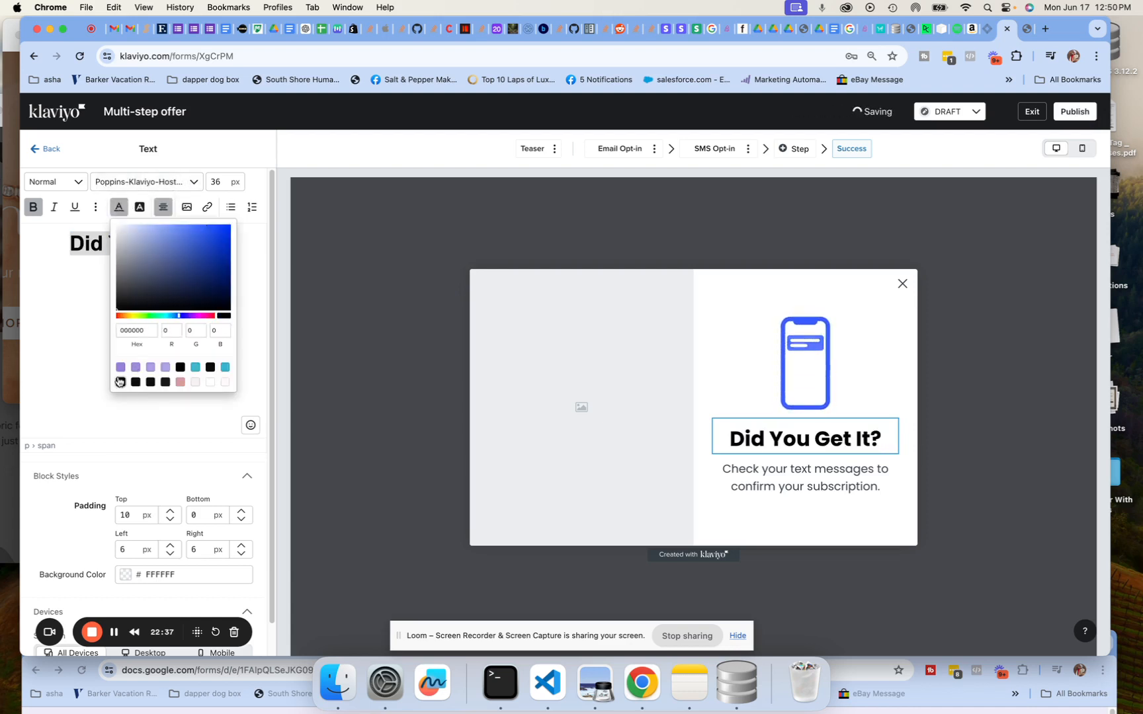
Replace the Success step's body text under the heading with: Reply "Y" to Confirm Your Subscription, following the reference screenshot's wording
{"action": "left_click", "coordinate": [76, 331]}
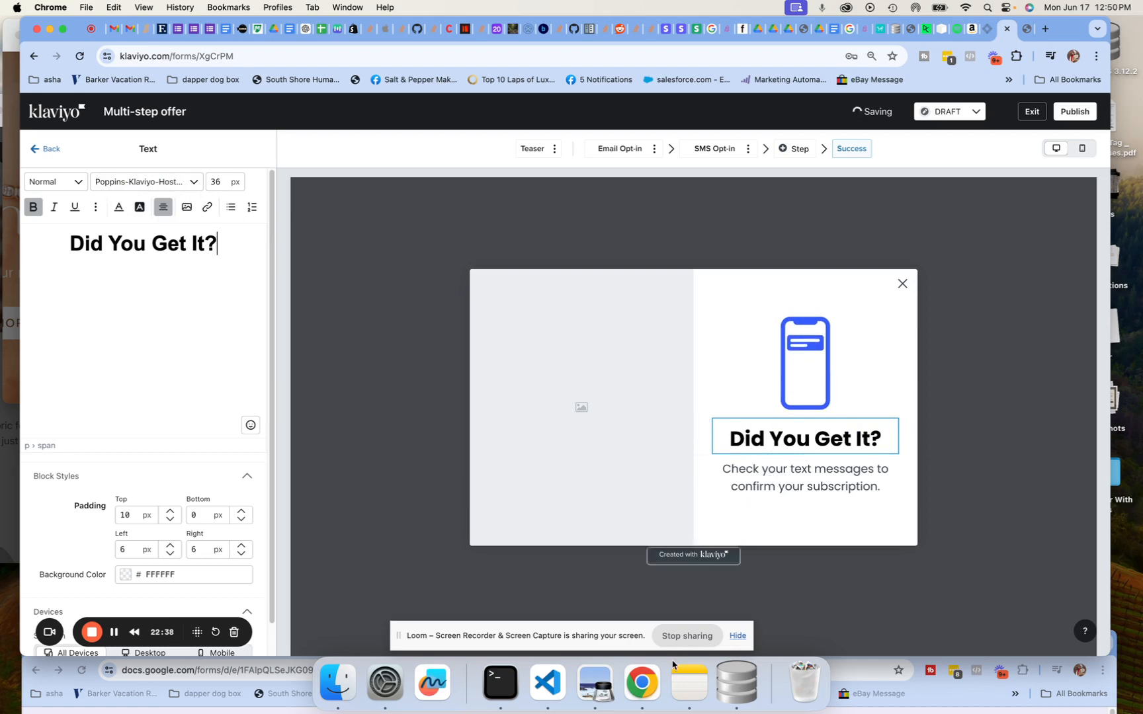
{"action": "left_click", "coordinate": [576, 687]}
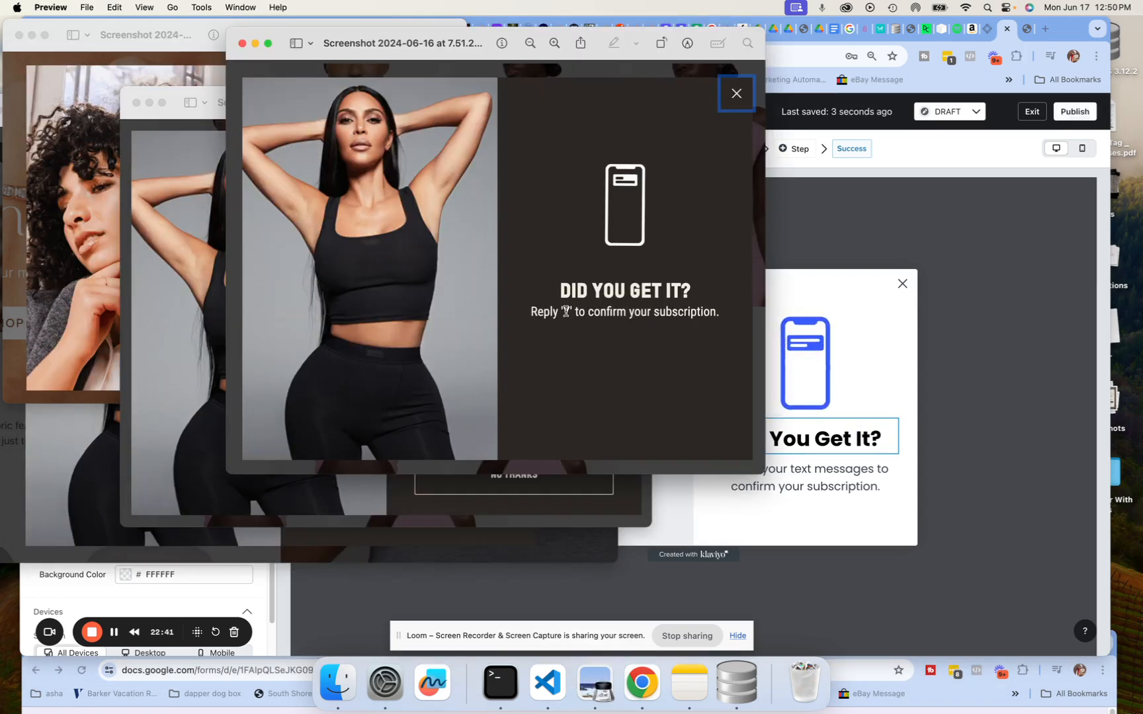
{"action": "left_click", "coordinate": [858, 461]}
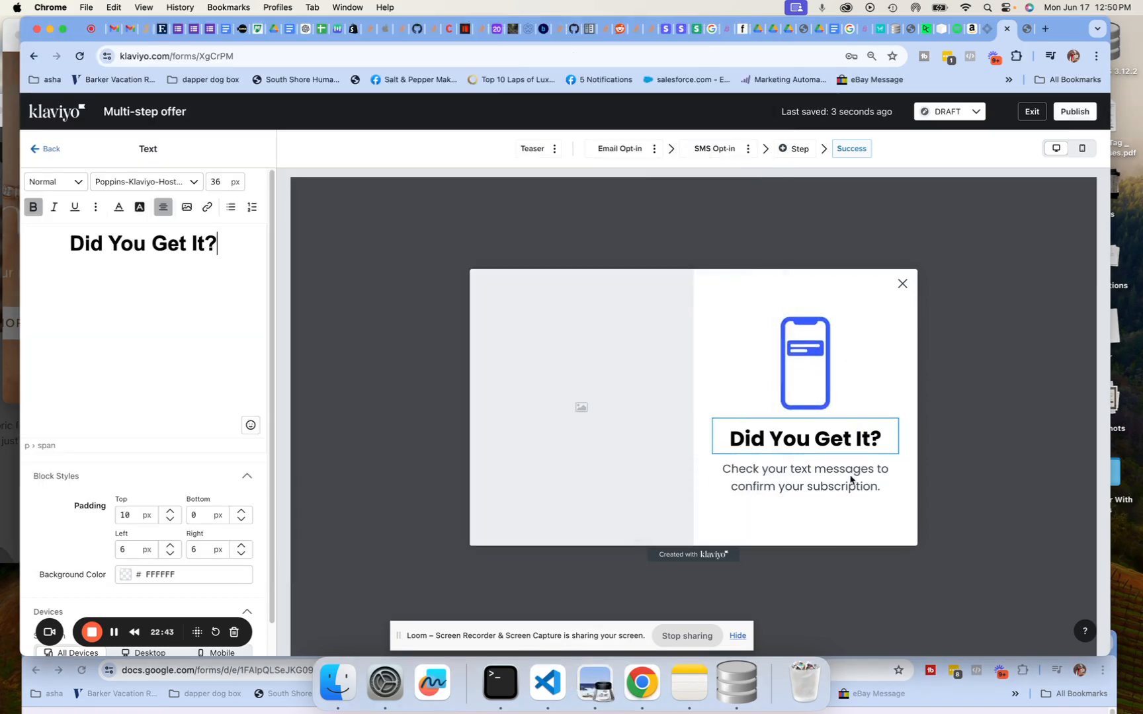
{"action": "left_click", "coordinate": [867, 480]}
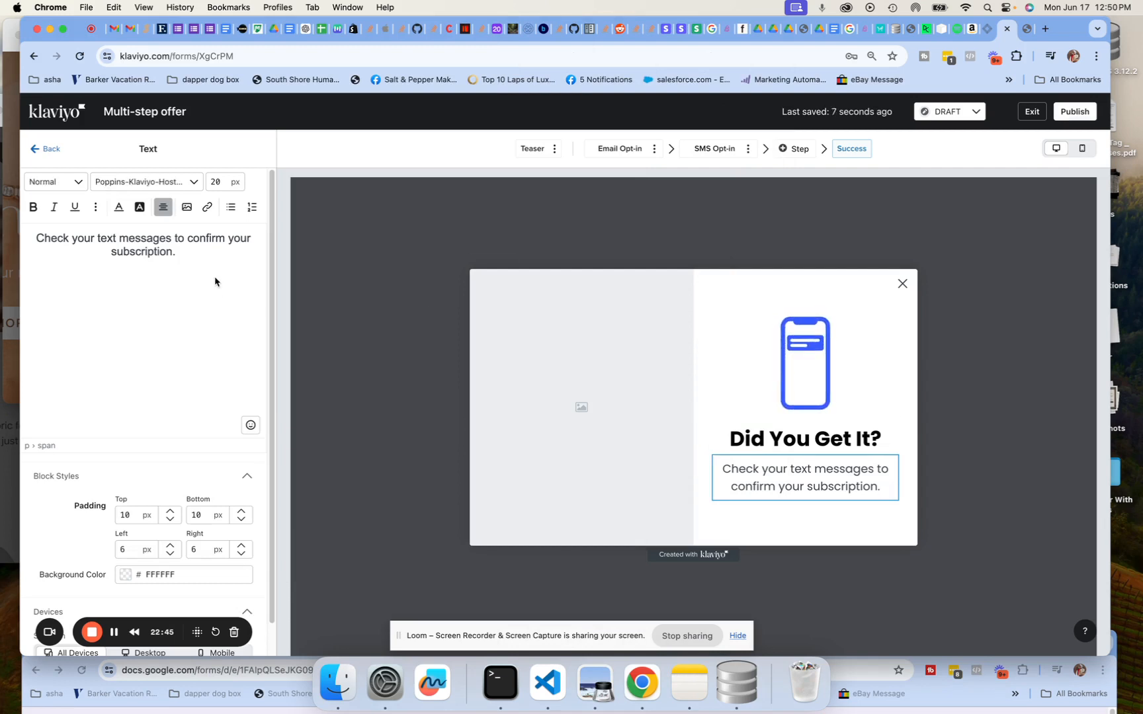
{"action": "left_click_drag", "start_coordinate": [185, 256], "coordinate": [25, 234]}
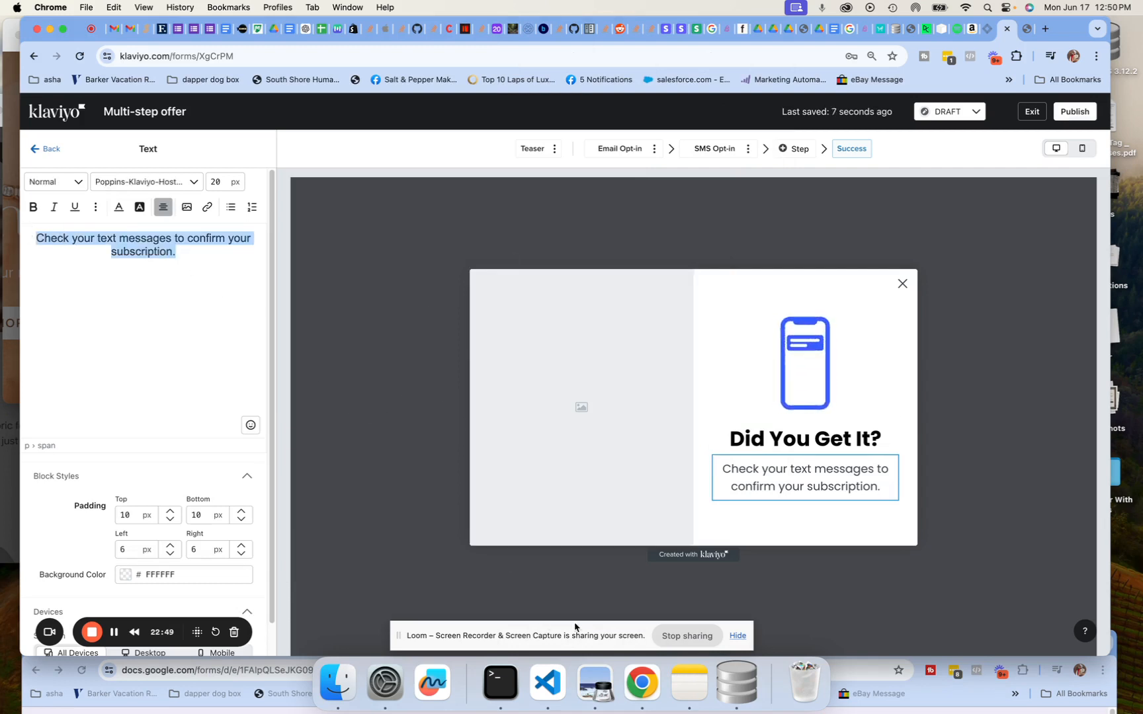
{"action": "left_click", "coordinate": [595, 681]}
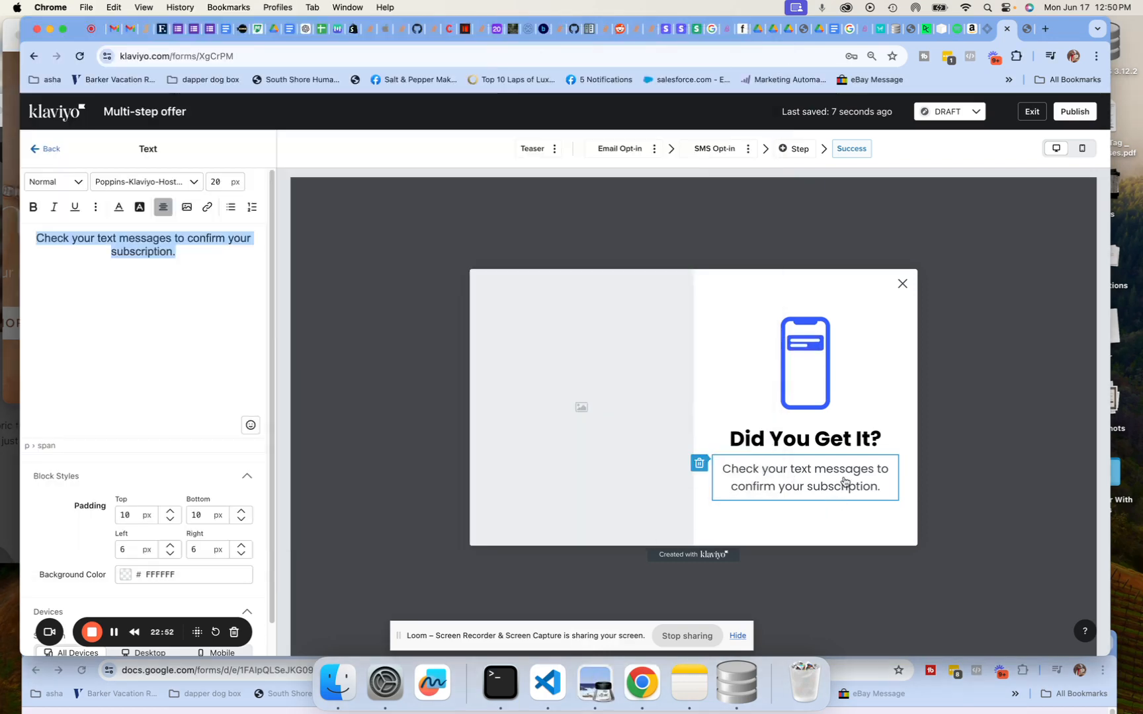
{"action": "left_click", "coordinate": [842, 479]}
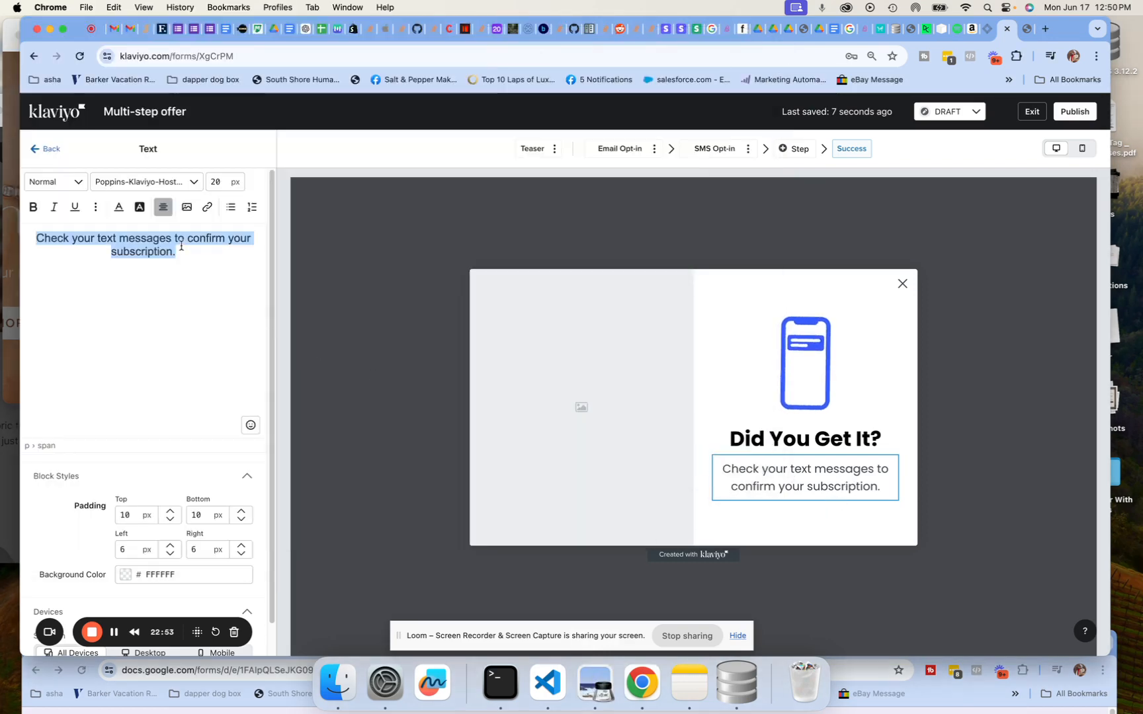
{"action": "type", "text": "Reply "}
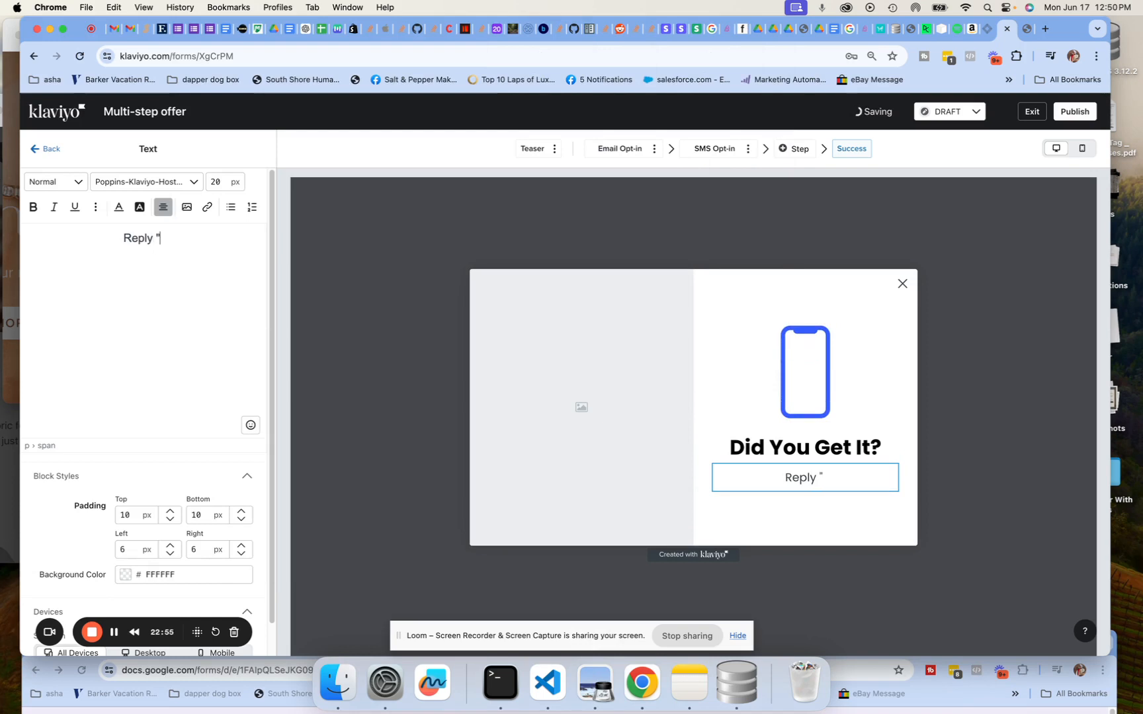
{"action": "type", "text": "\"Y\" to o"}
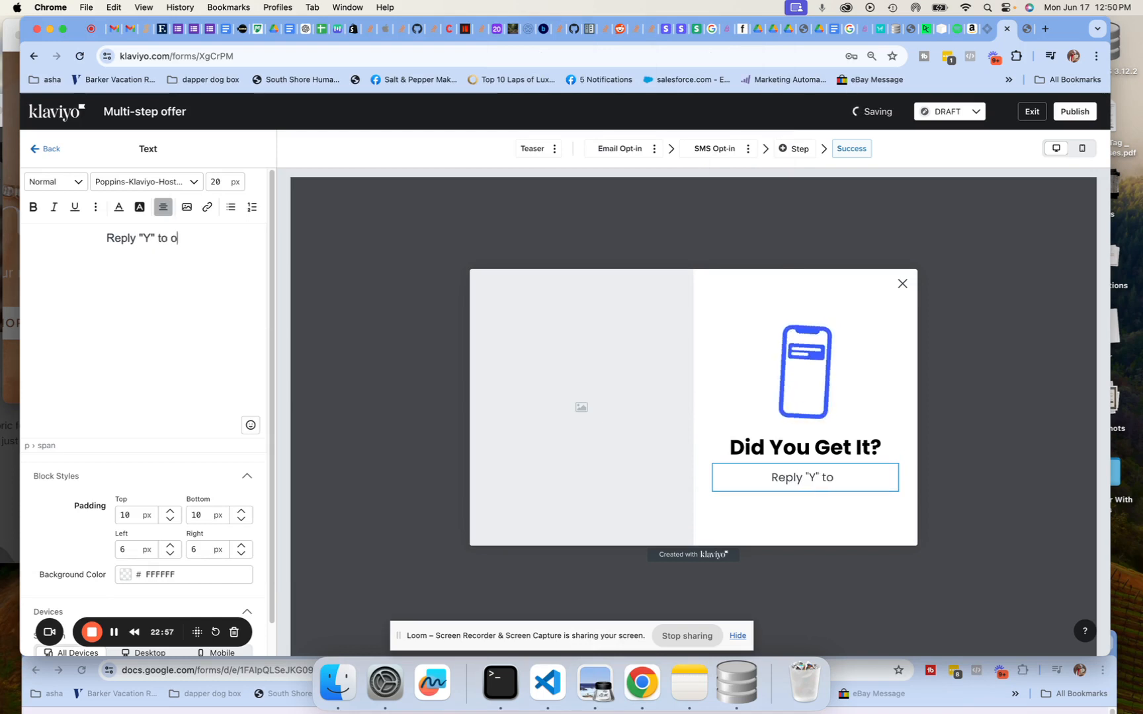
{"action": "key", "text": "BackSpace"}
{"action": "type", "text": "Confrim Y"}
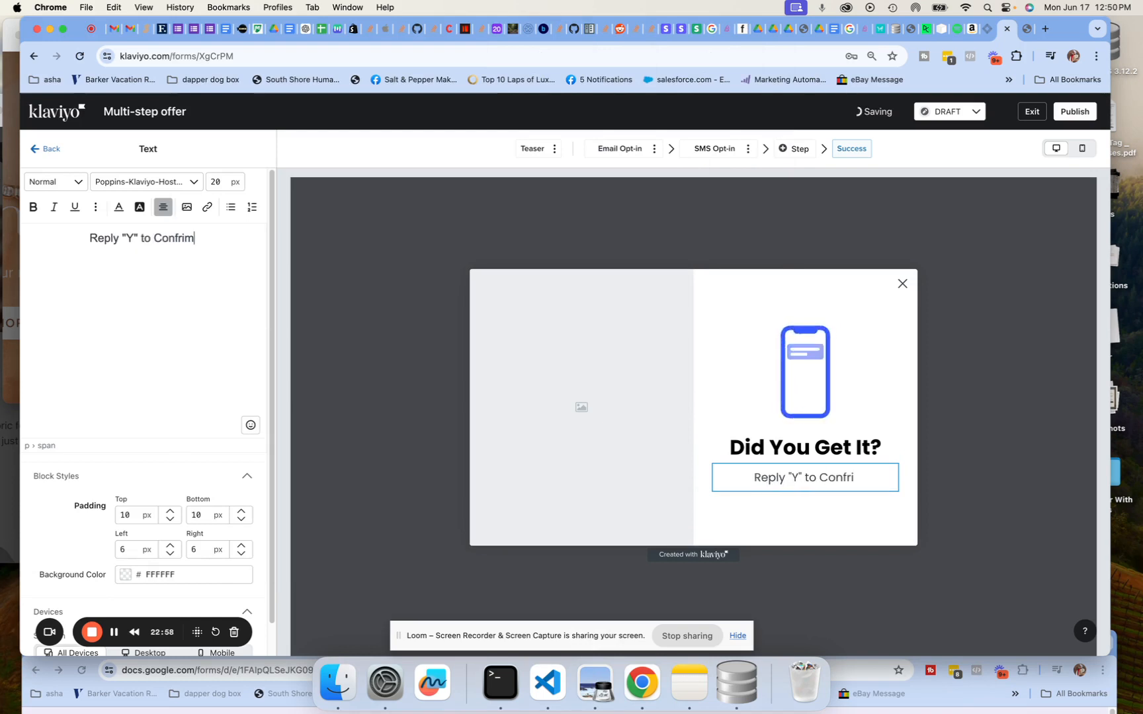
{"action": "key", "text": "BackSpace"}
{"action": "key", "text": "BackSpace"}
{"action": "key", "text": "BackSpace"}
{"action": "key", "text": "BackSpace"}
{"action": "key", "text": "BackSpace"}
{"action": "type", "text": "irm"}
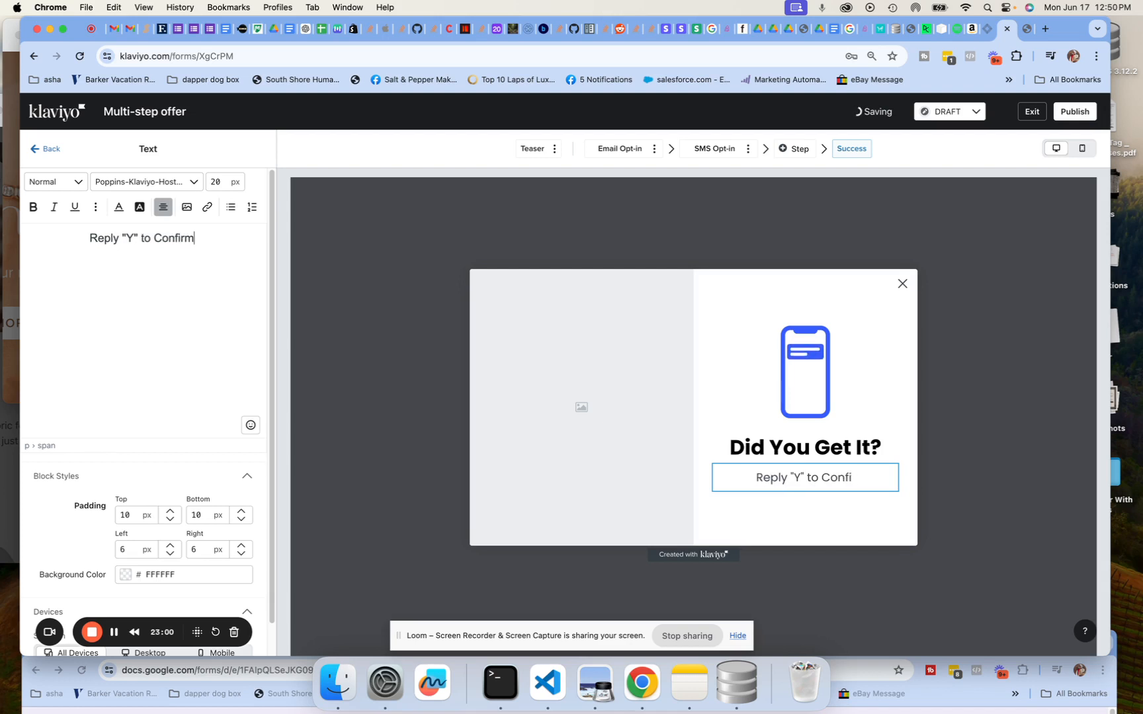
{"action": "type", "text": " Your Subscr"}
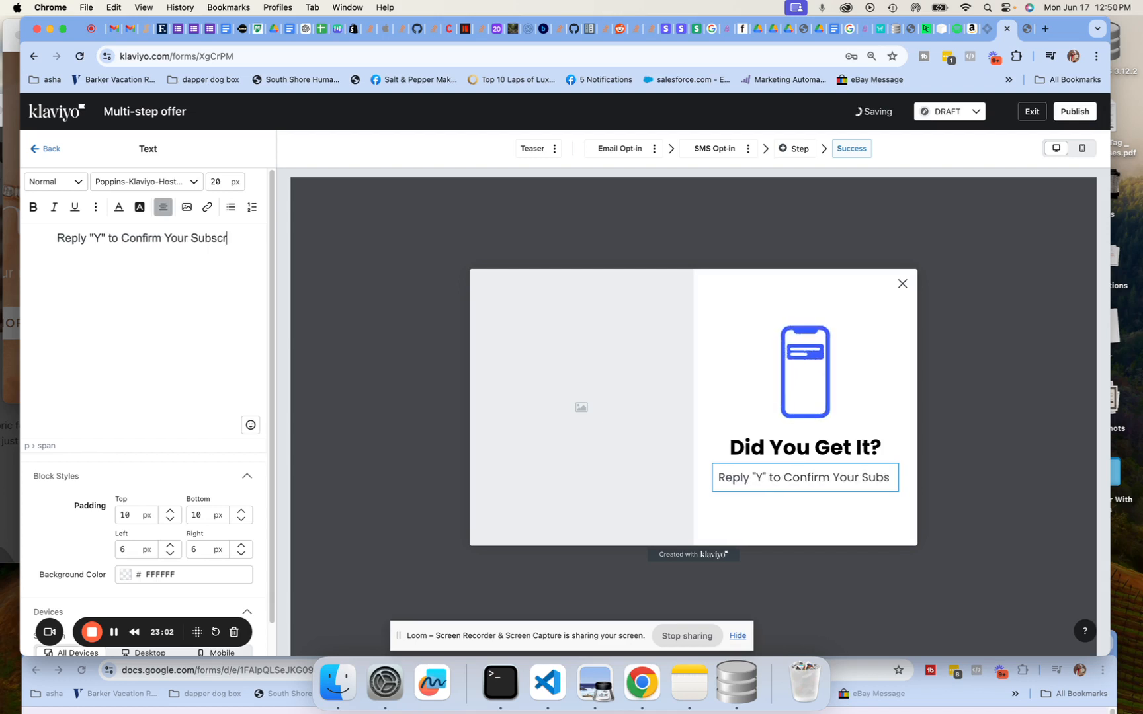
{"action": "type", "text": "iption"}
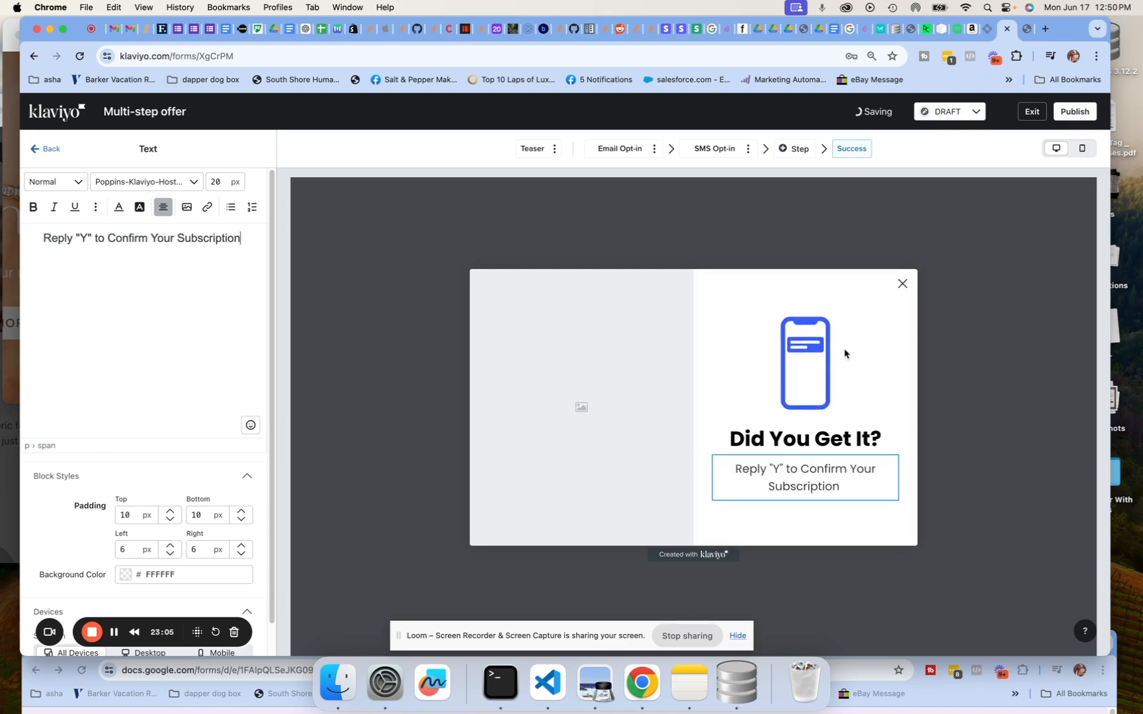
Fill the Success step's side image with the 1512x1512 JPEG named blob from the image library
{"action": "left_click", "coordinate": [518, 357]}
{"action": "left_click", "coordinate": [110, 304]}
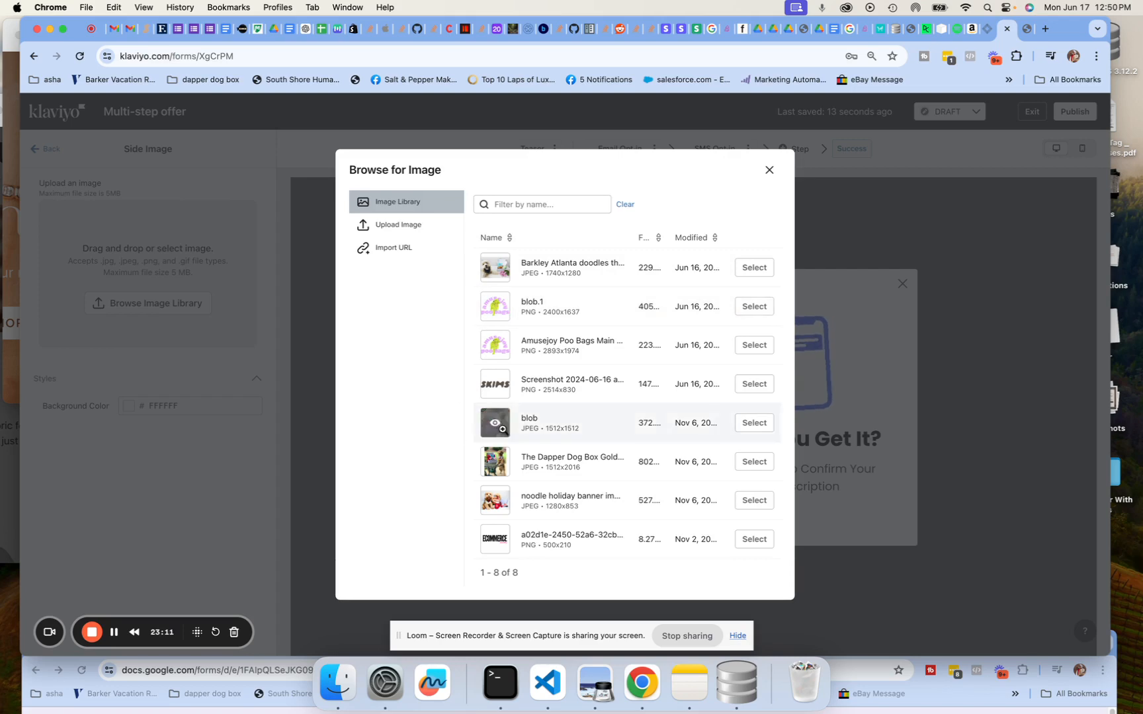
{"action": "left_click", "coordinate": [754, 423]}
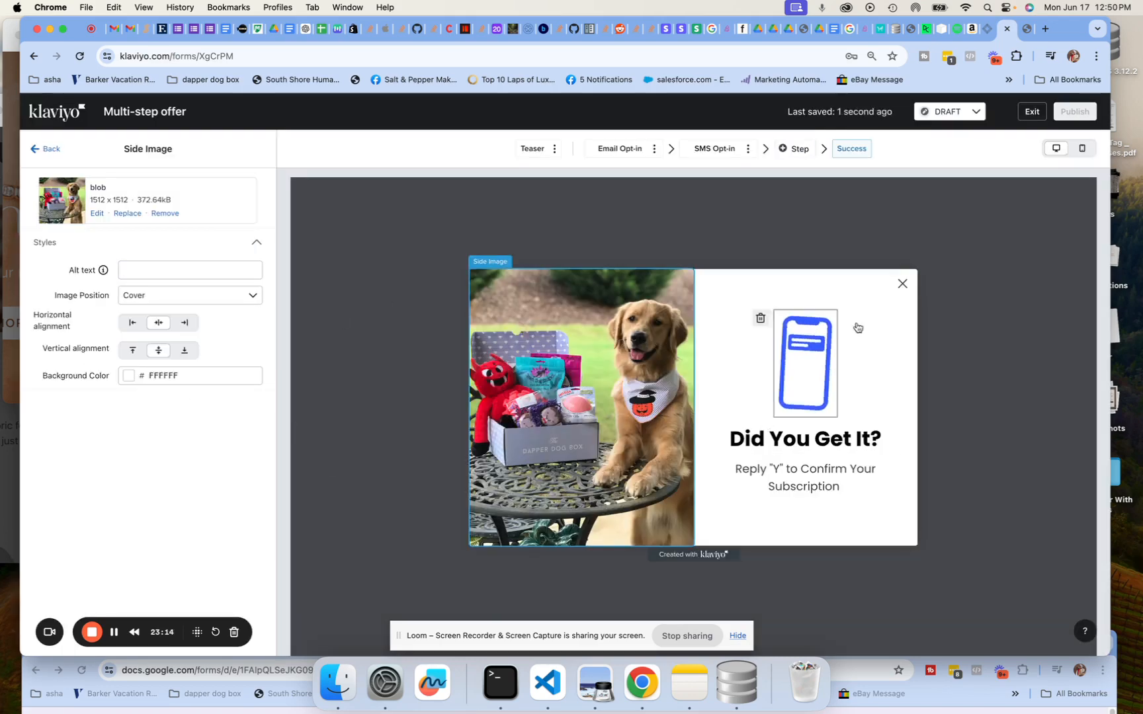
Make the whole Reply "Y" to Confirm Your Subscription line bold and italic
{"action": "left_click", "coordinate": [794, 468]}
{"action": "left_click_drag", "start_coordinate": [250, 238], "coordinate": [40, 239]}
{"action": "left_click", "coordinate": [33, 207]}
{"action": "left_click", "coordinate": [54, 207]}
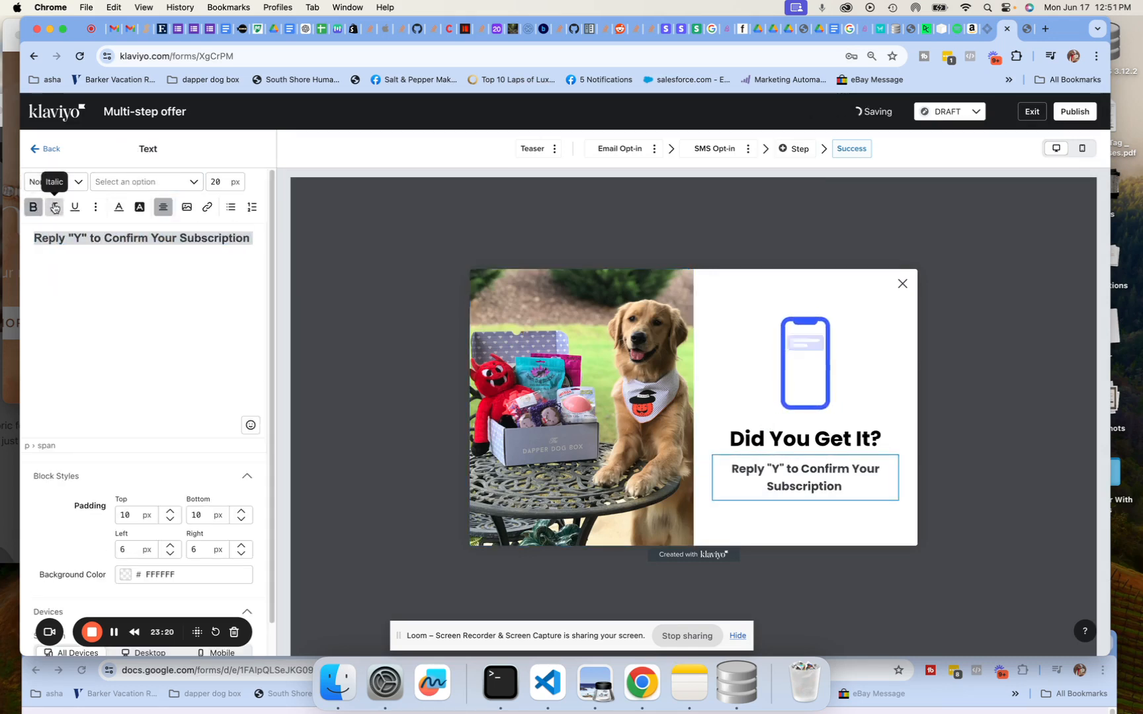
{"action": "left_click", "coordinate": [197, 299]}
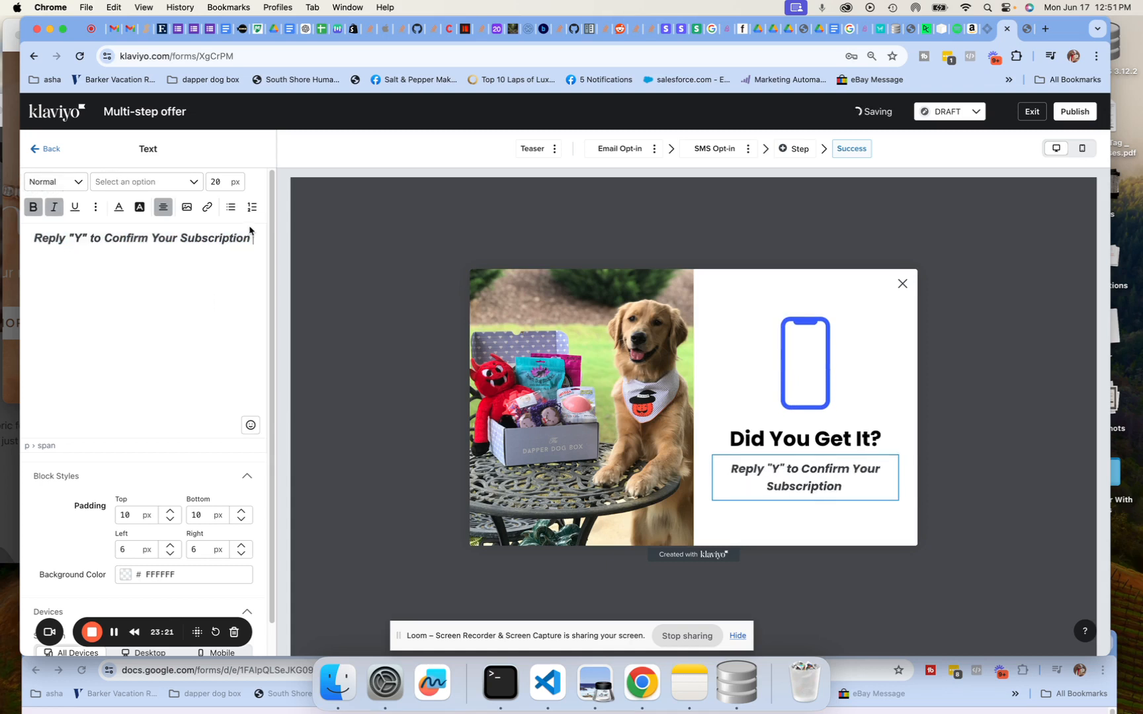
Add a kiss-blowing face emoji after the subscription line and compare the step with the "DID YOU GET IT?" reference screenshot
{"action": "left_click", "coordinate": [250, 425]}
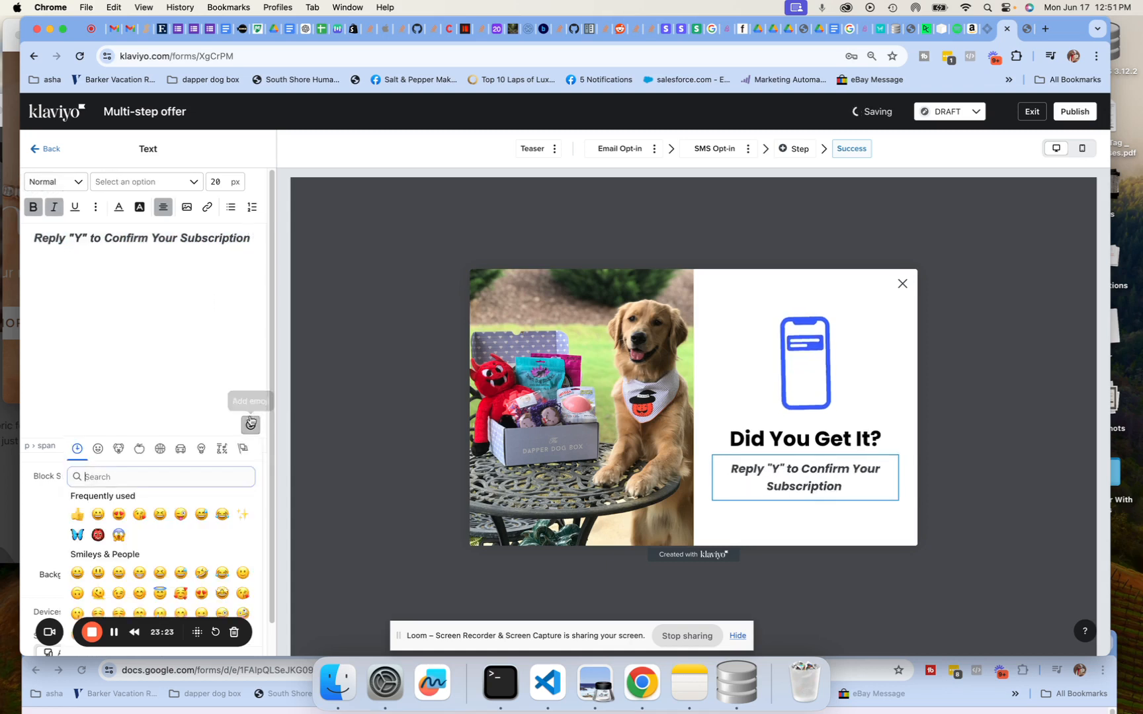
{"action": "left_click", "coordinate": [140, 515]}
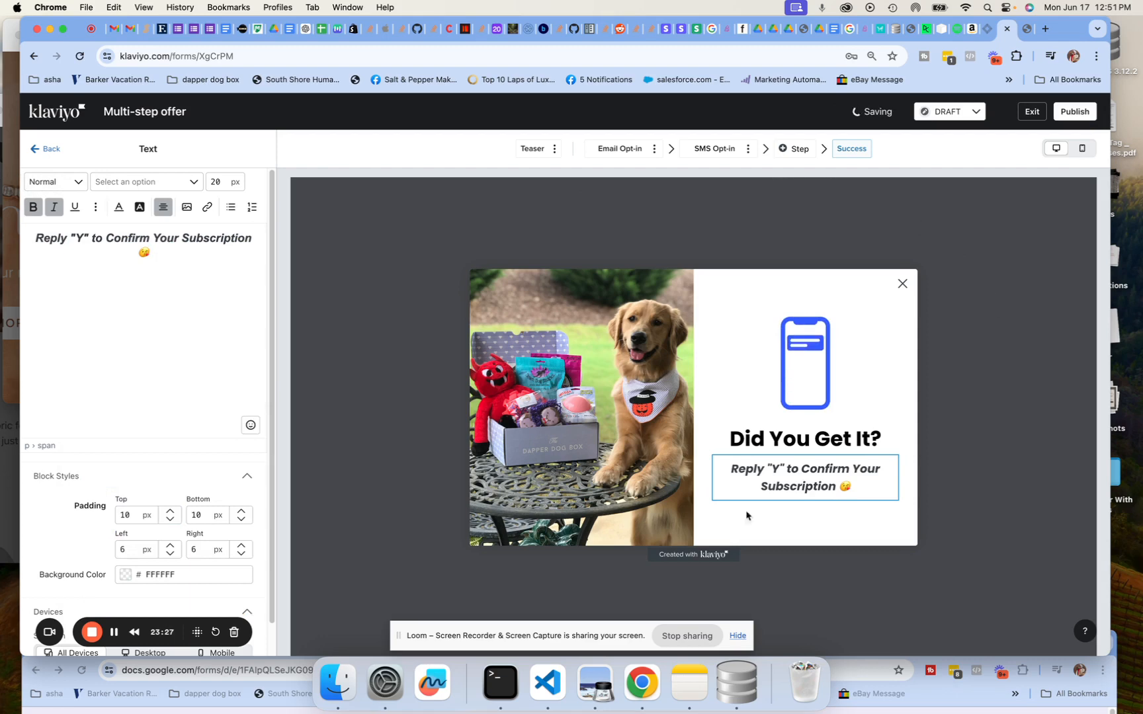
{"action": "left_click", "coordinate": [602, 683]}
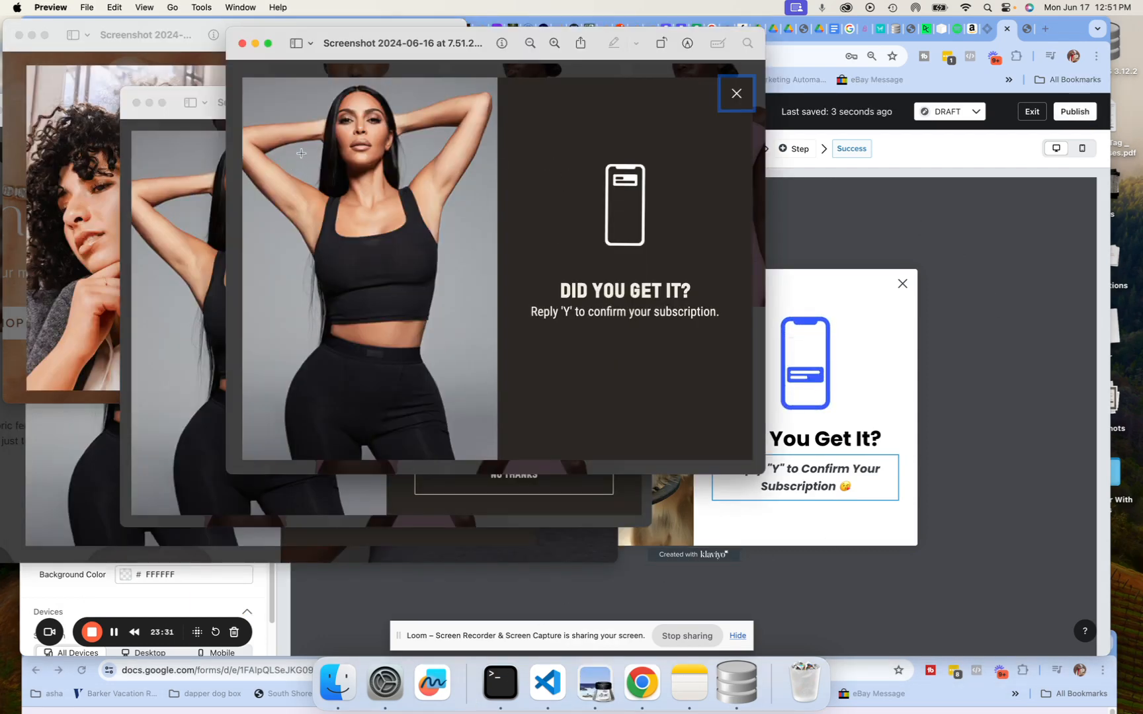
{"action": "left_click", "coordinate": [868, 233]}
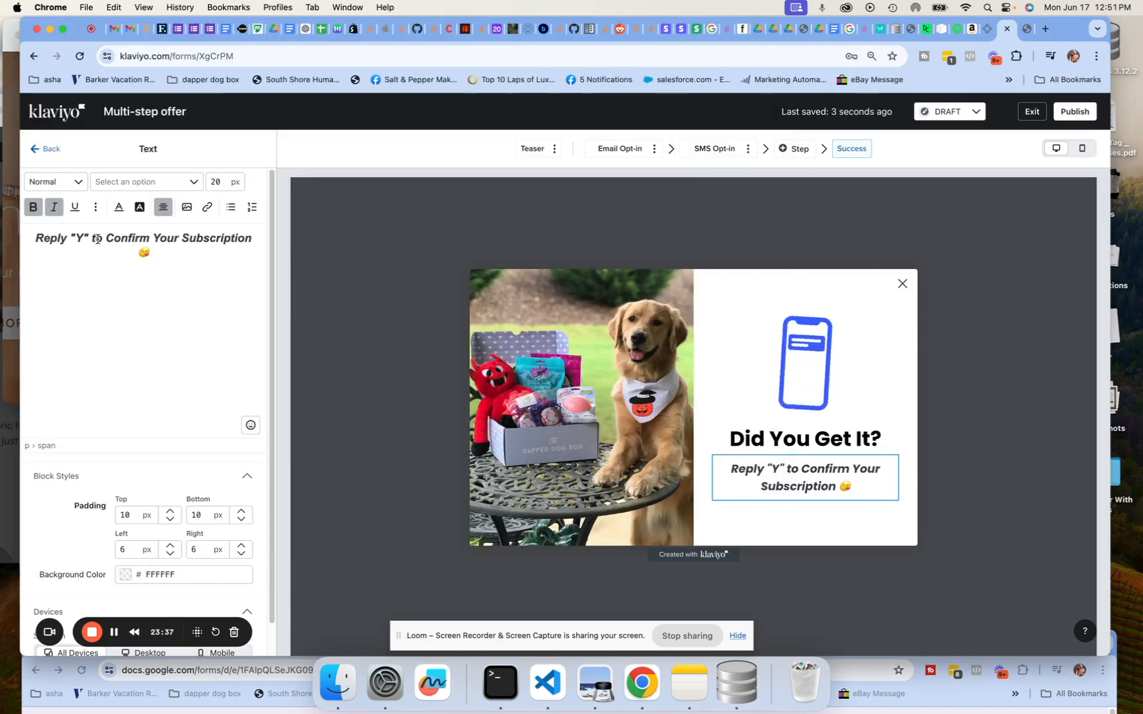
Set the Focus Outline Color in the form's styles to dark gray, 3E4246
{"action": "left_click", "coordinate": [45, 148]}
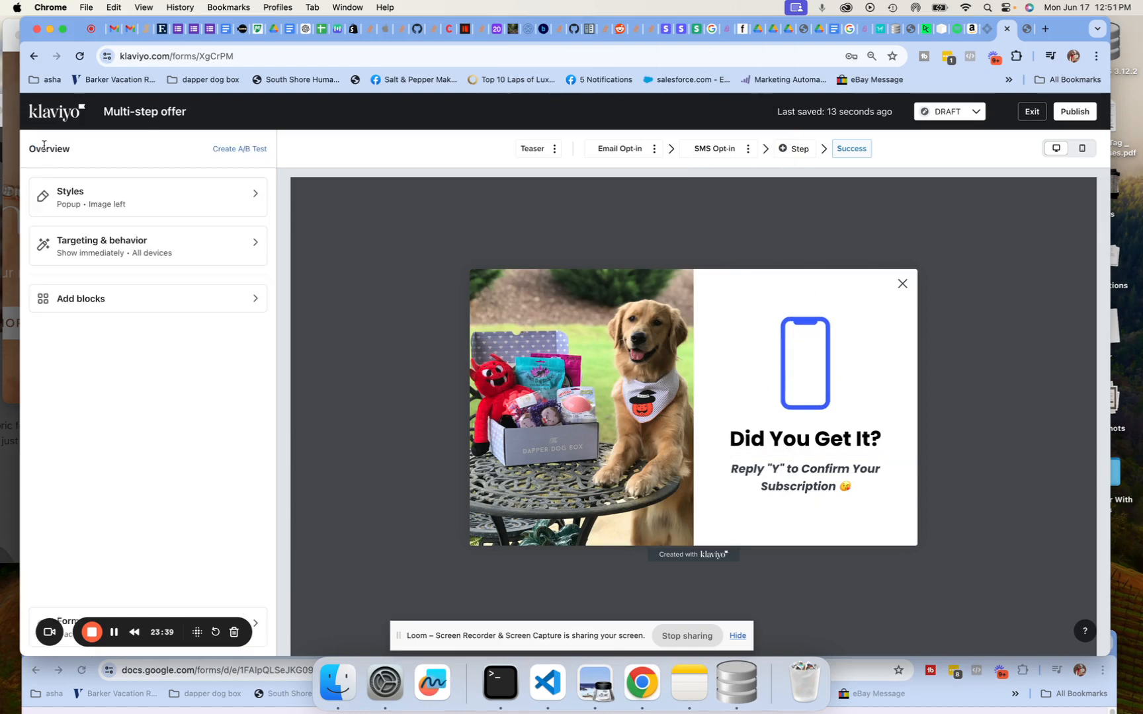
{"action": "left_click", "coordinate": [103, 187]}
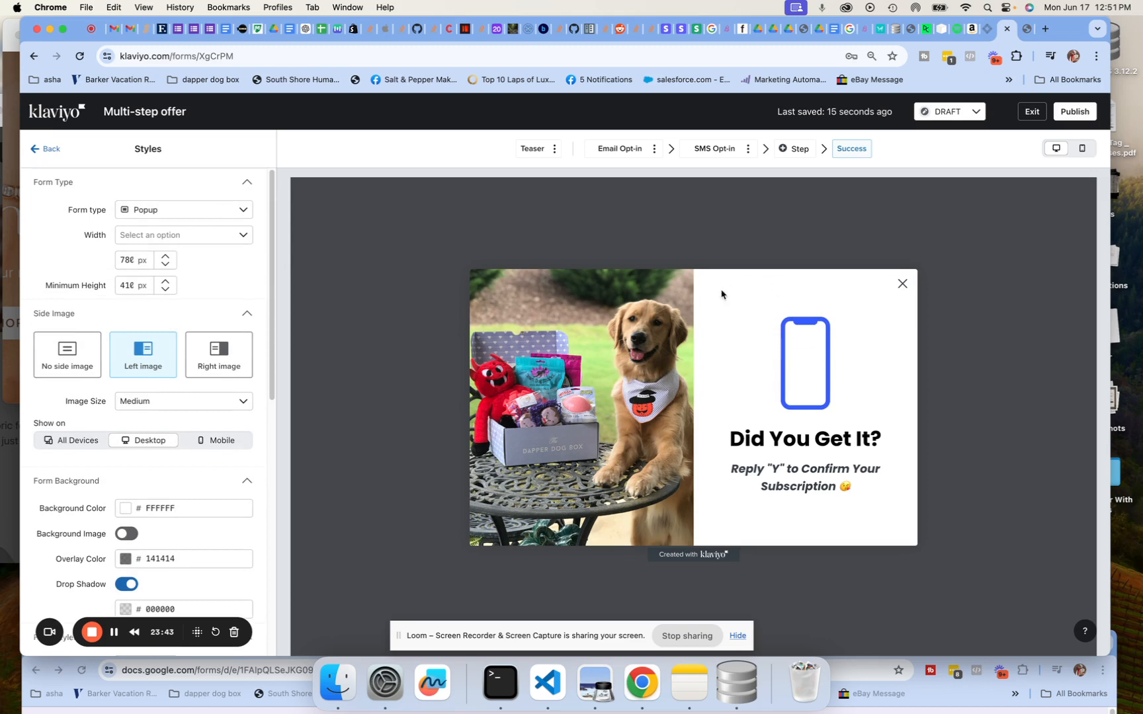
{"action": "left_click", "coordinate": [856, 151]}
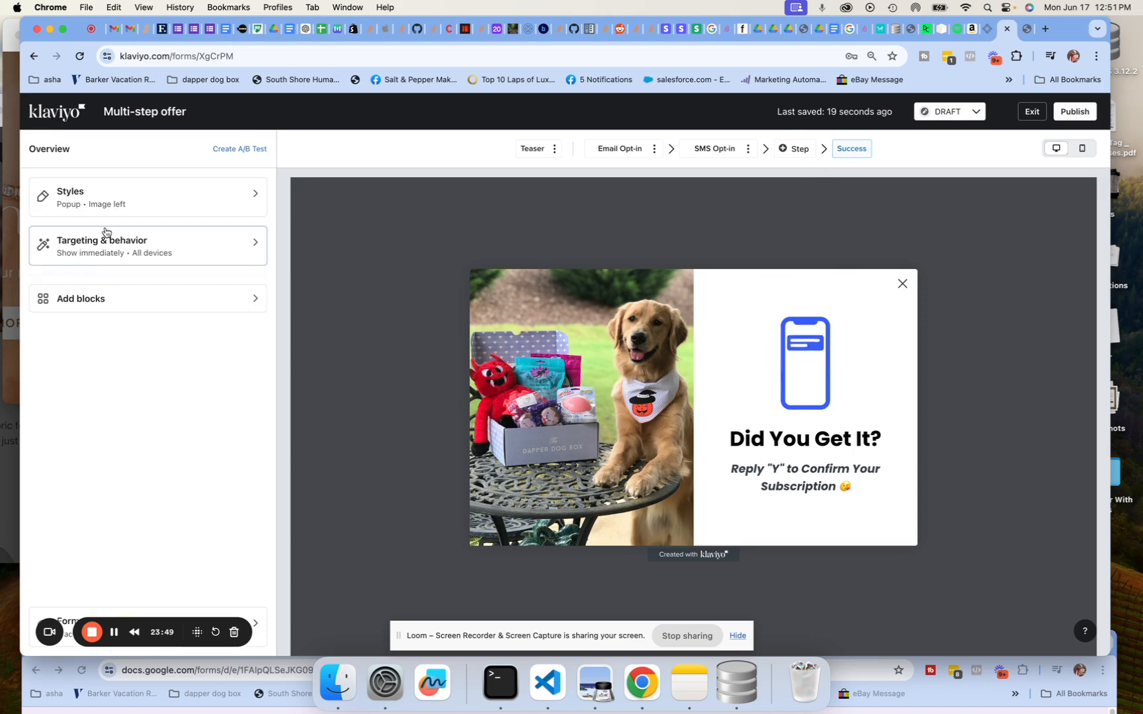
{"action": "left_click", "coordinate": [108, 199]}
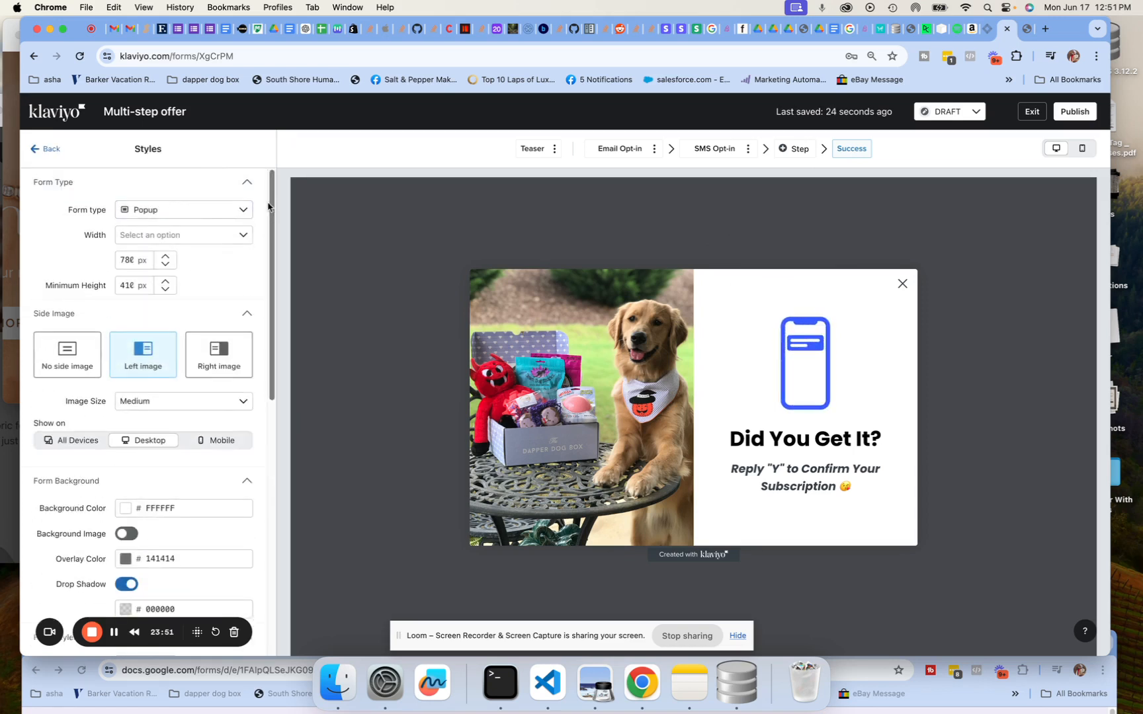
{"action": "left_click_drag", "start_coordinate": [273, 200], "coordinate": [276, 382]}
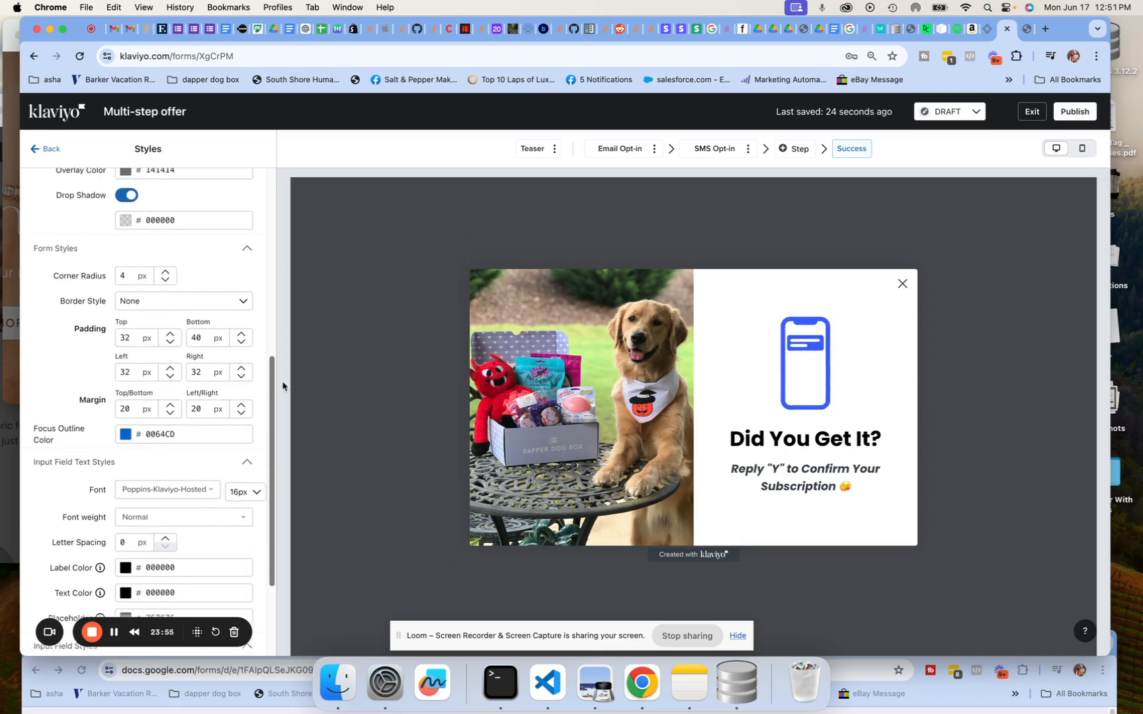
{"action": "left_click", "coordinate": [127, 433]}
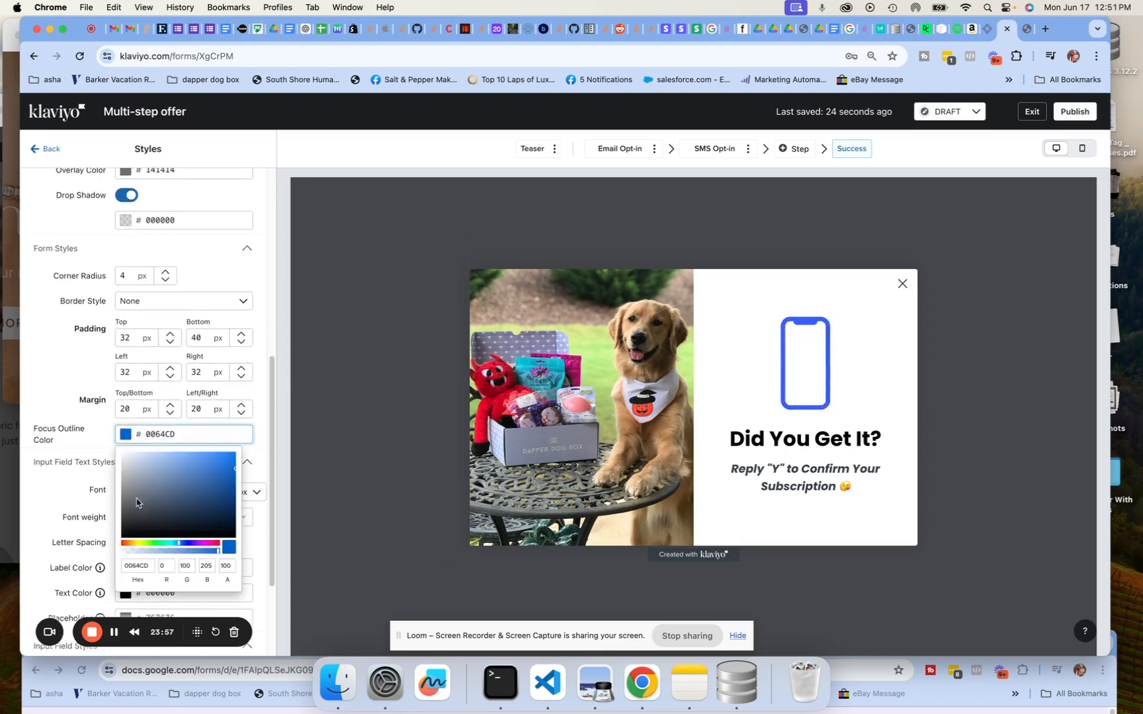
{"action": "left_click", "coordinate": [130, 478]}
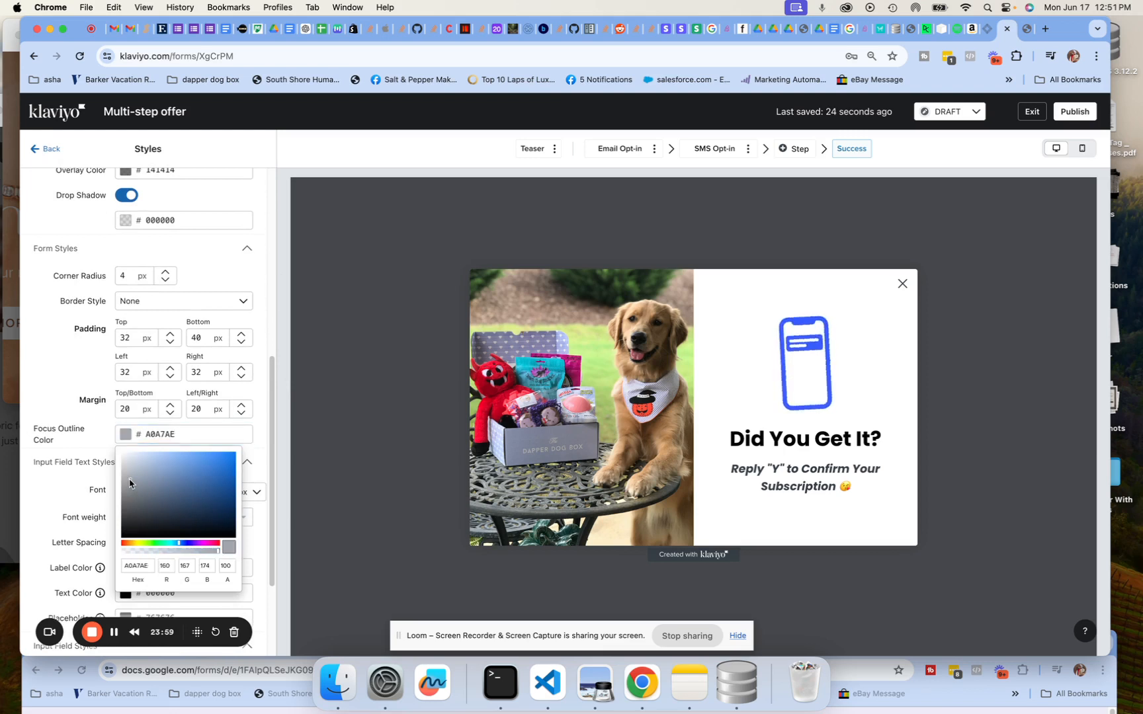
{"action": "left_click", "coordinate": [135, 516]}
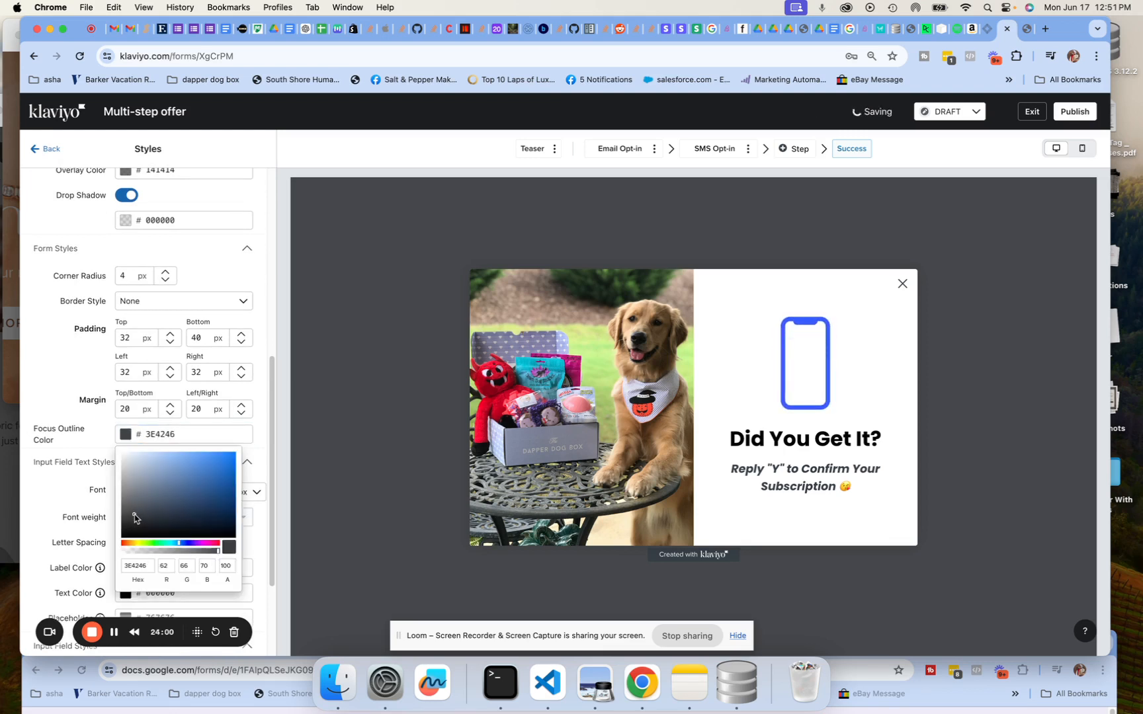
{"action": "left_click", "coordinate": [227, 275]}
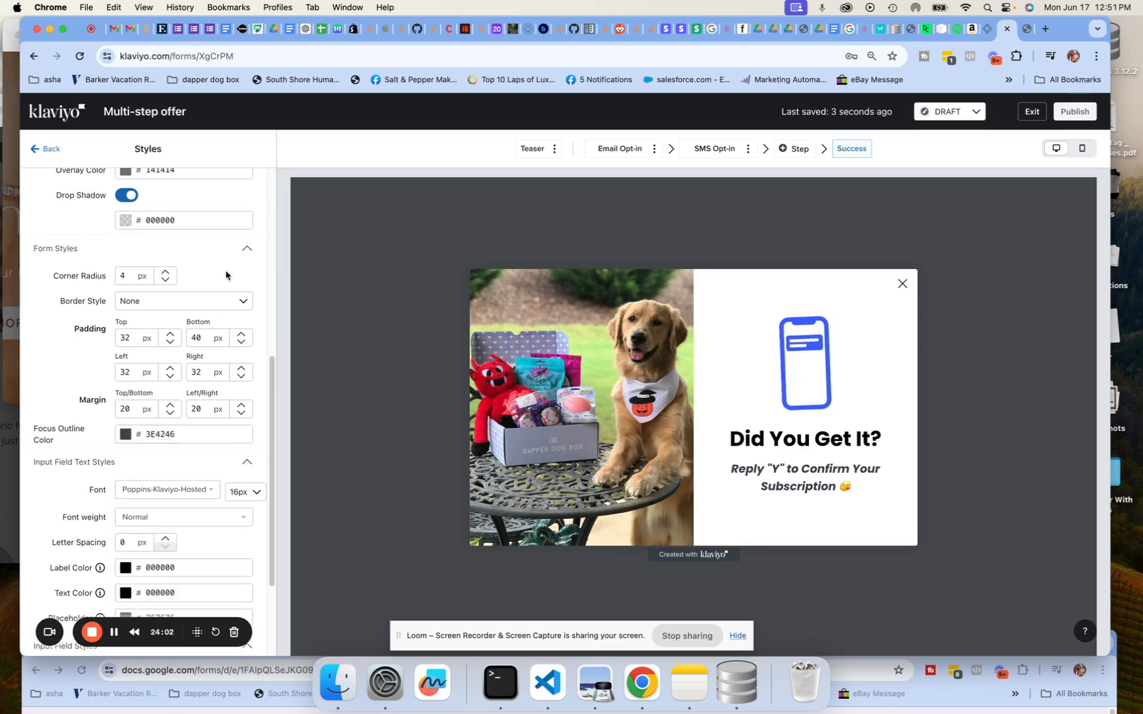
Try dark red 793333 as the form's background color, and set the color back to white FFFFFF
{"action": "left_click_drag", "start_coordinate": [269, 366], "coordinate": [272, 434]}
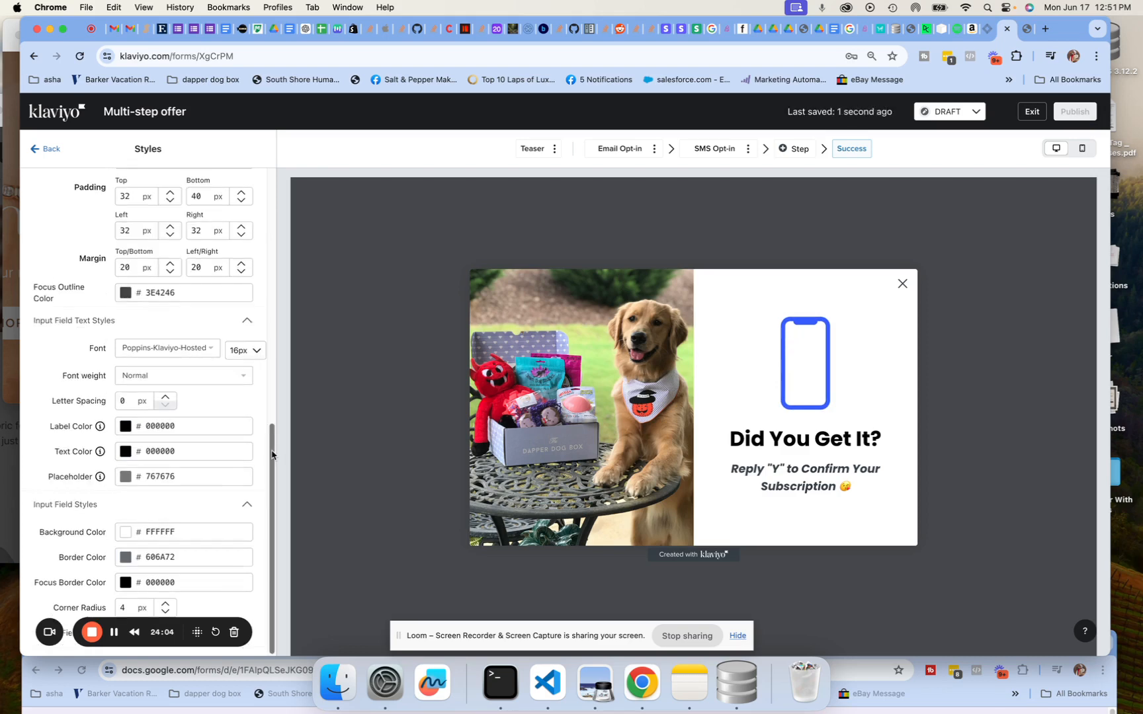
{"action": "left_click_drag", "start_coordinate": [272, 486], "coordinate": [293, 316]}
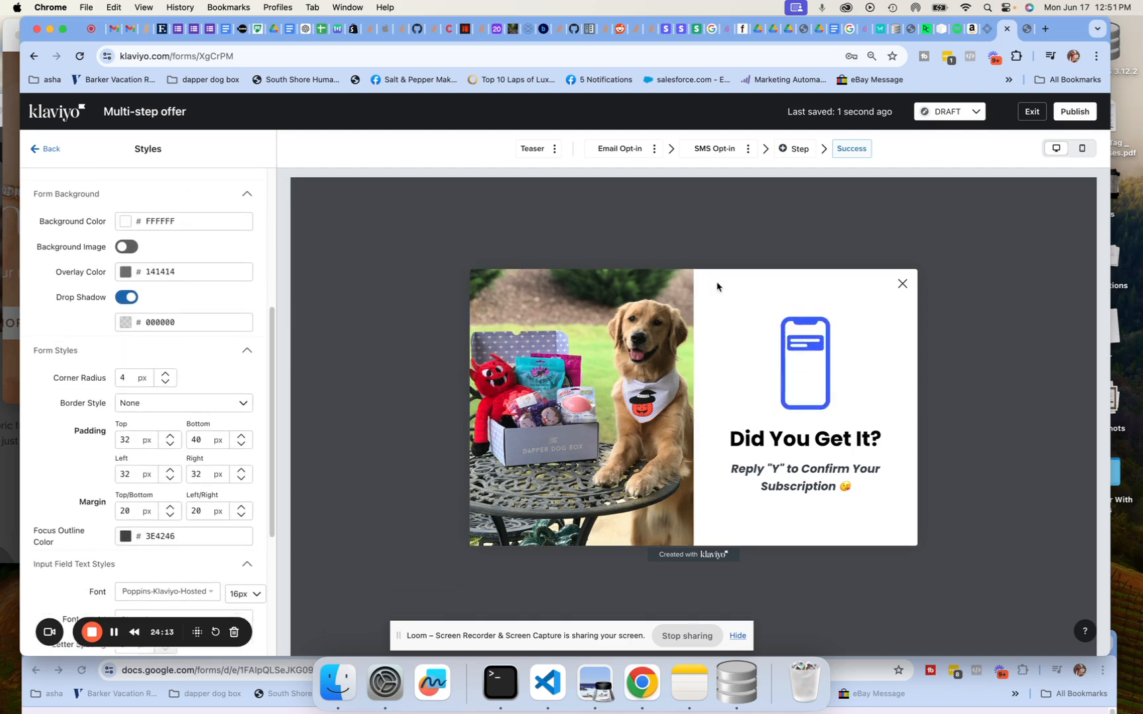
{"action": "left_click", "coordinate": [125, 225]}
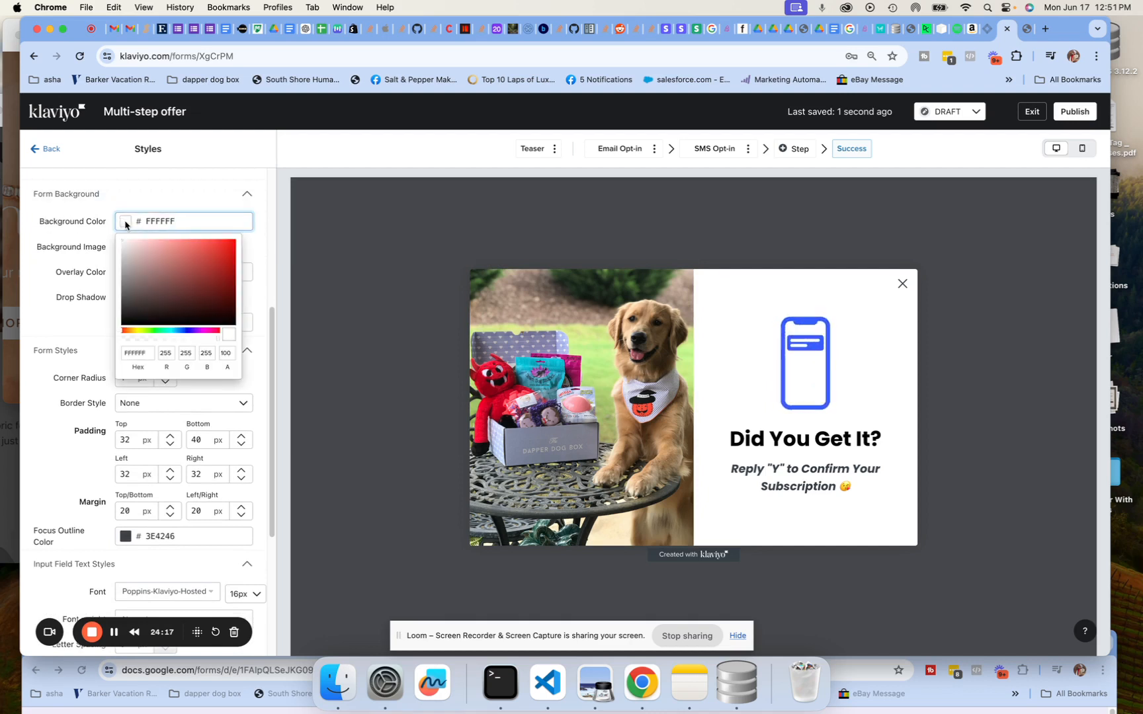
{"action": "left_click", "coordinate": [187, 285]}
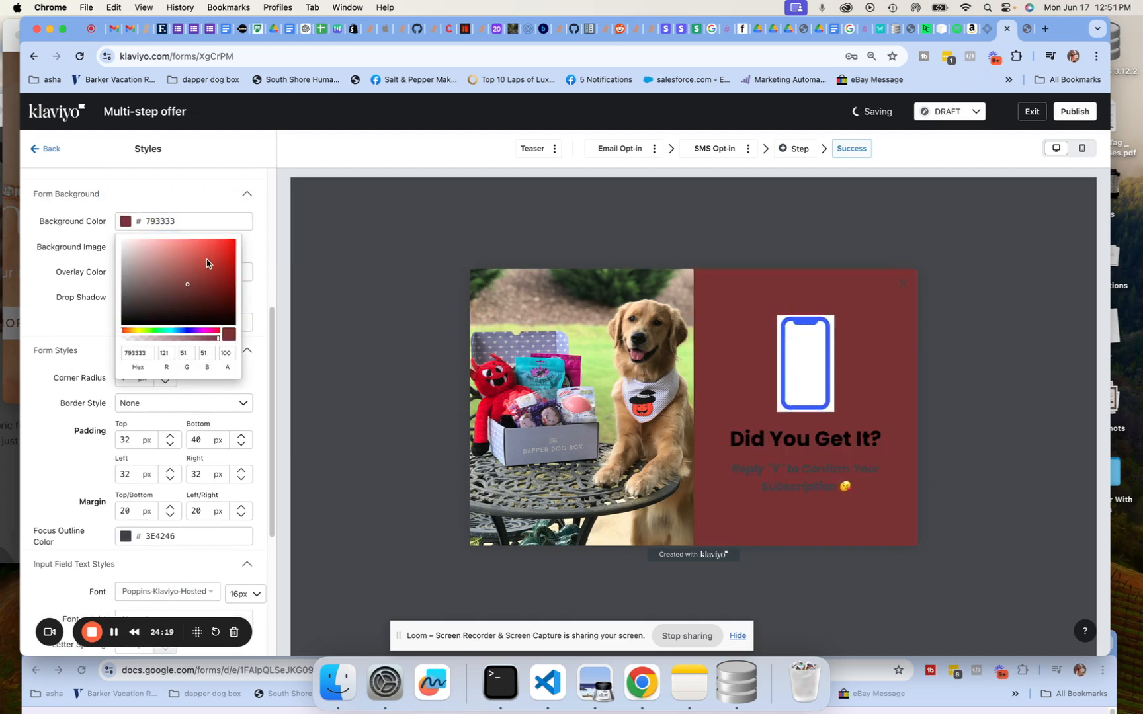
{"action": "left_click", "coordinate": [126, 245]}
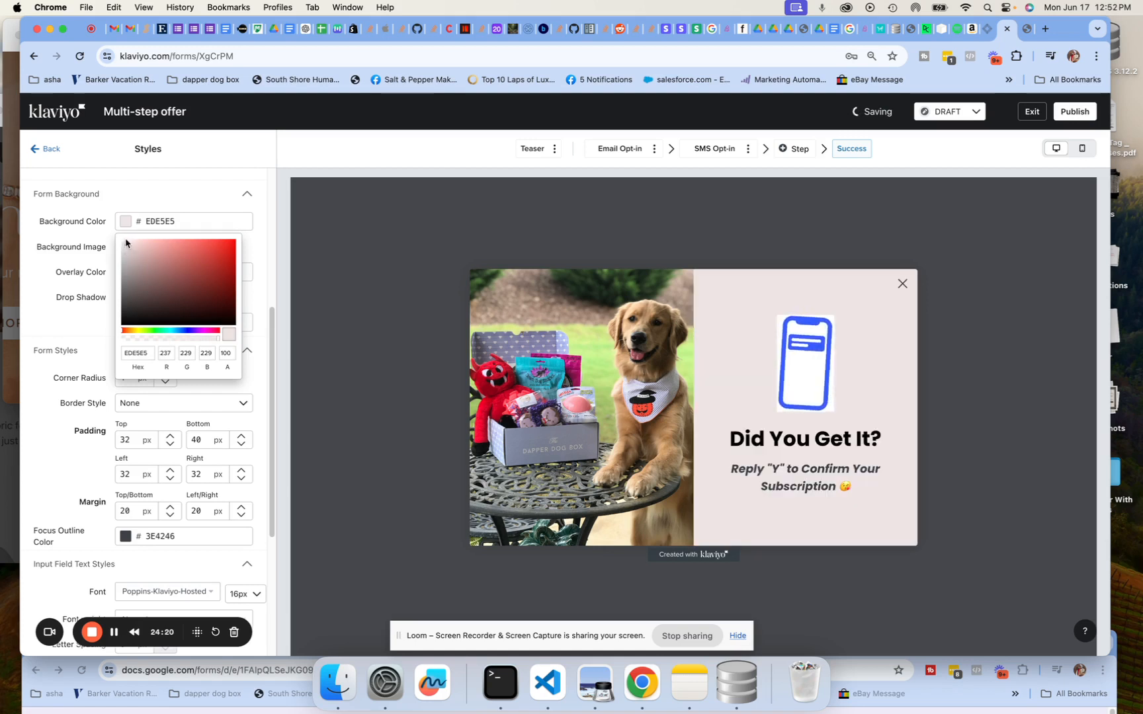
{"action": "left_click_drag", "start_coordinate": [125, 240], "coordinate": [114, 235]}
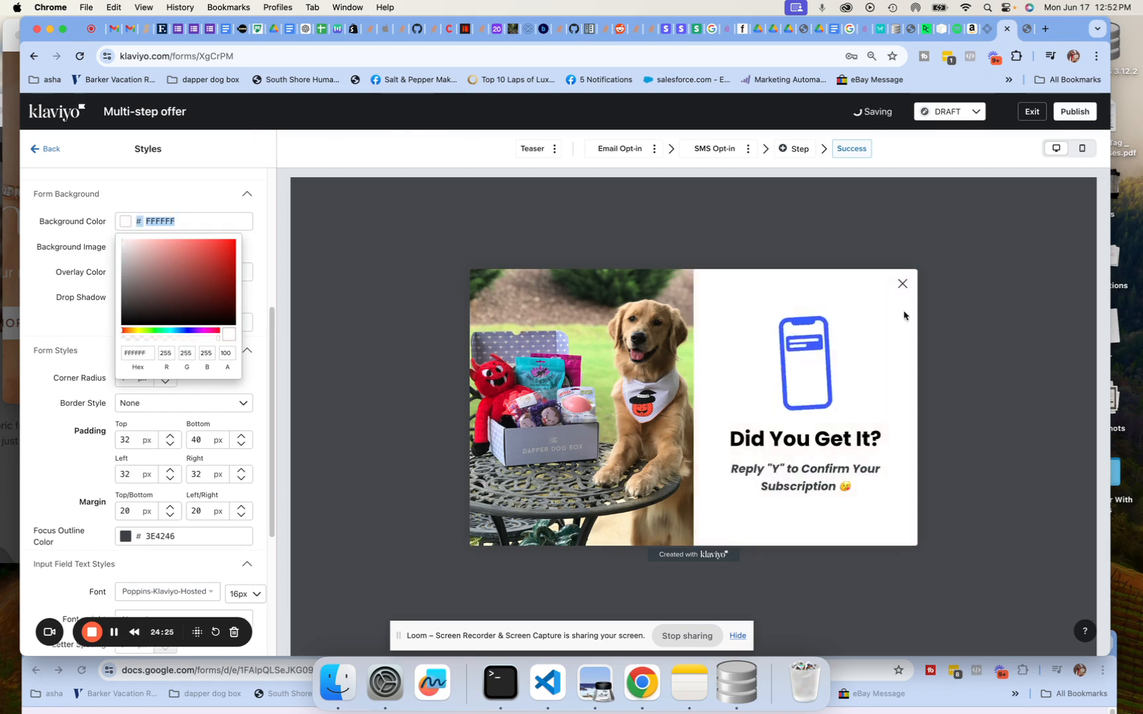
Check the phone animation's image settings, then request publishing the form and read through its active alerts
{"action": "left_click", "coordinate": [808, 362]}
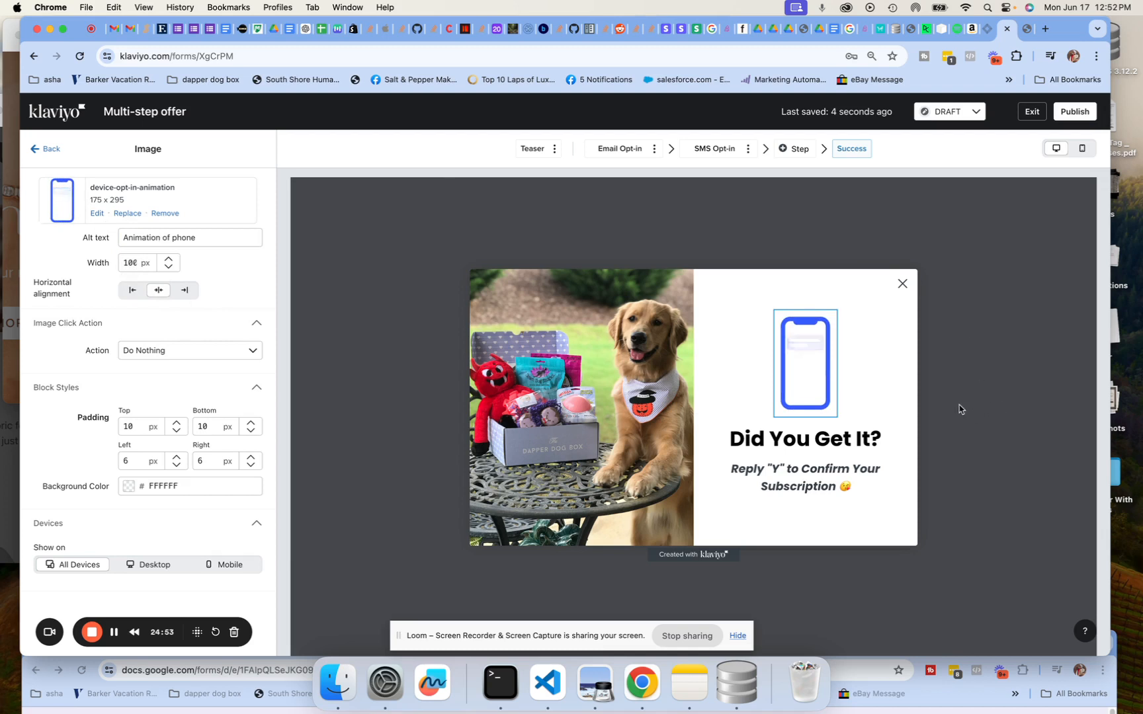
{"action": "left_click", "coordinate": [1075, 111]}
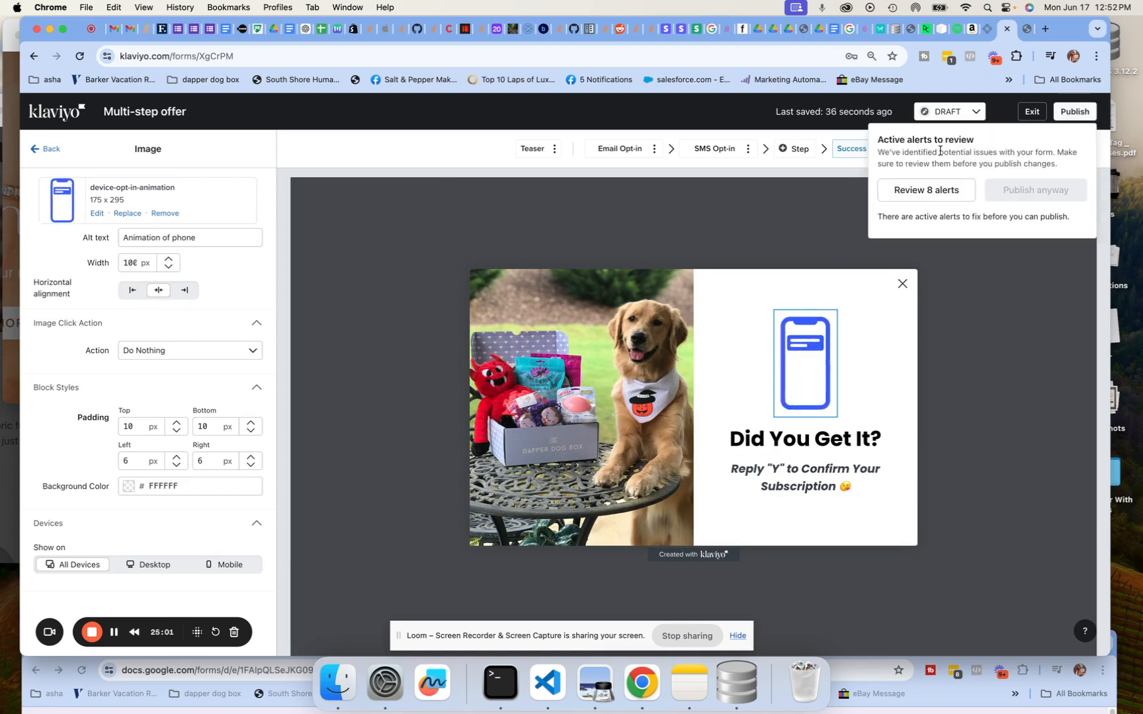
{"action": "left_click", "coordinate": [913, 193]}
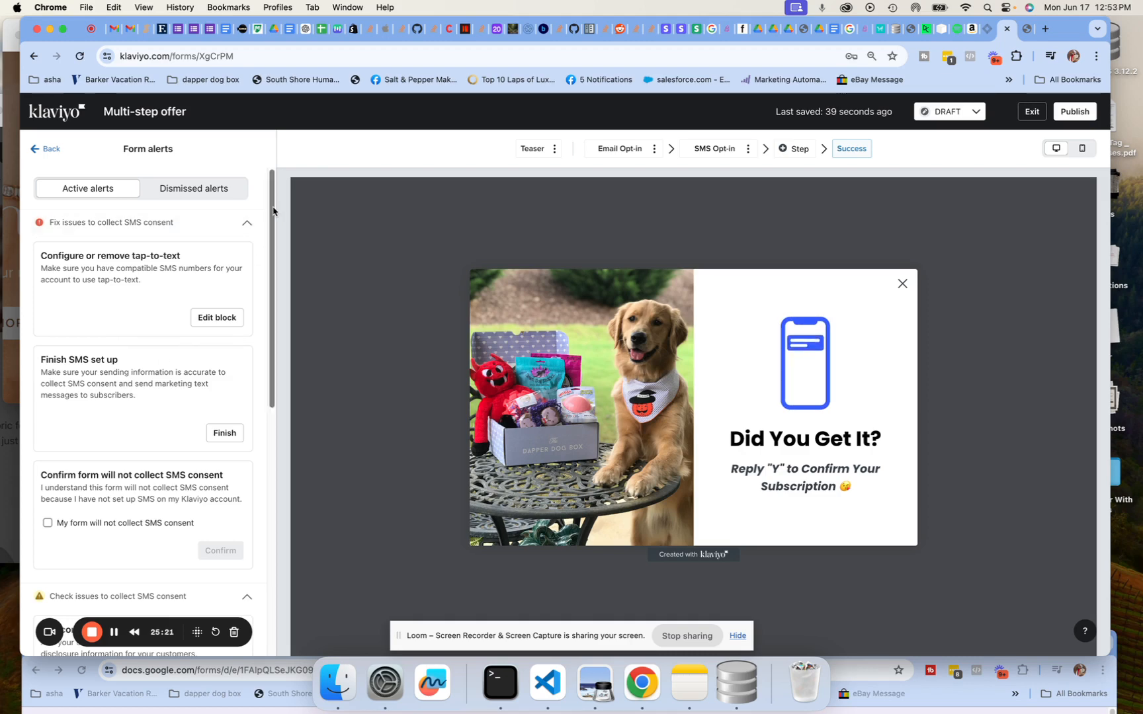
{"action": "scroll", "coordinate": [267, 286], "scroll_direction": "down", "scroll_amount": 3}
{"action": "scroll", "coordinate": [268, 291], "scroll_direction": "down", "scroll_amount": 2}
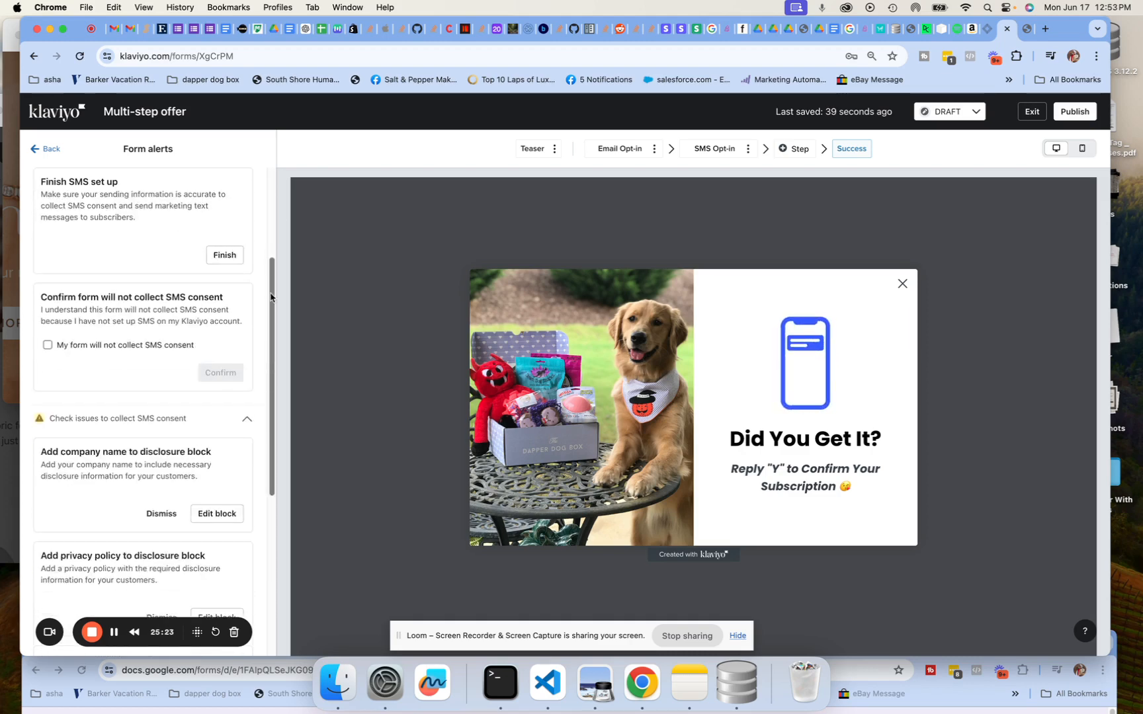
{"action": "scroll", "coordinate": [269, 371], "scroll_direction": "down", "scroll_amount": 5}
{"action": "scroll", "coordinate": [268, 463], "scroll_direction": "down", "scroll_amount": 4}
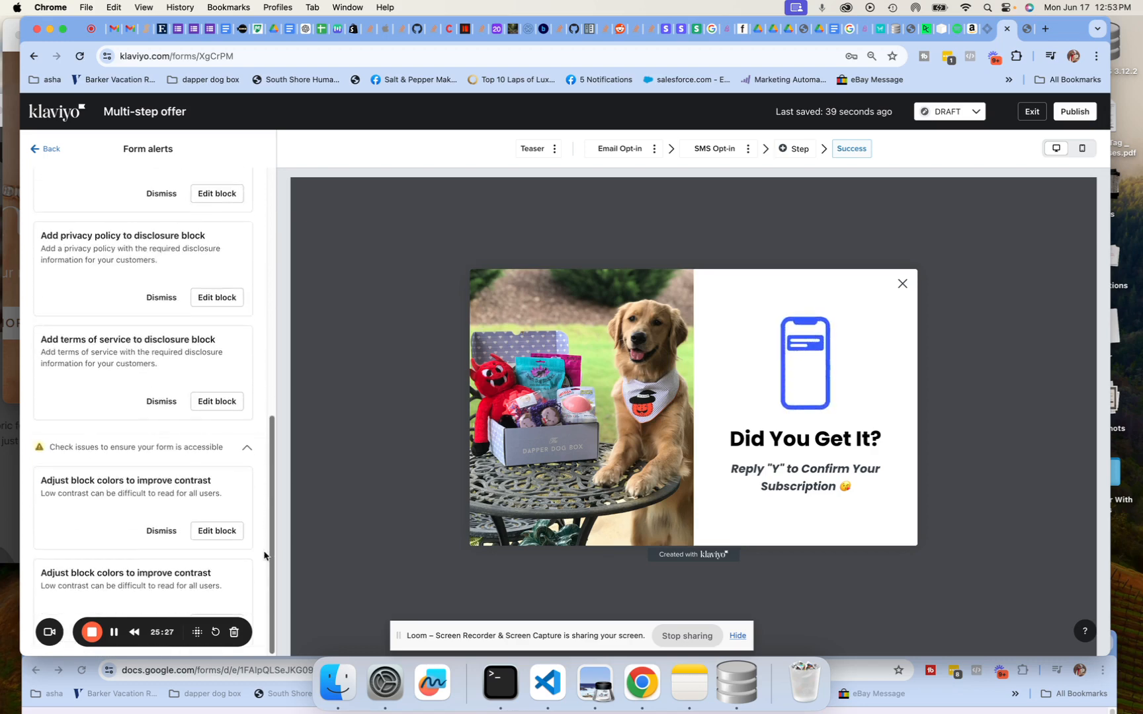
{"action": "left_click_drag", "start_coordinate": [265, 556], "coordinate": [264, 125]}
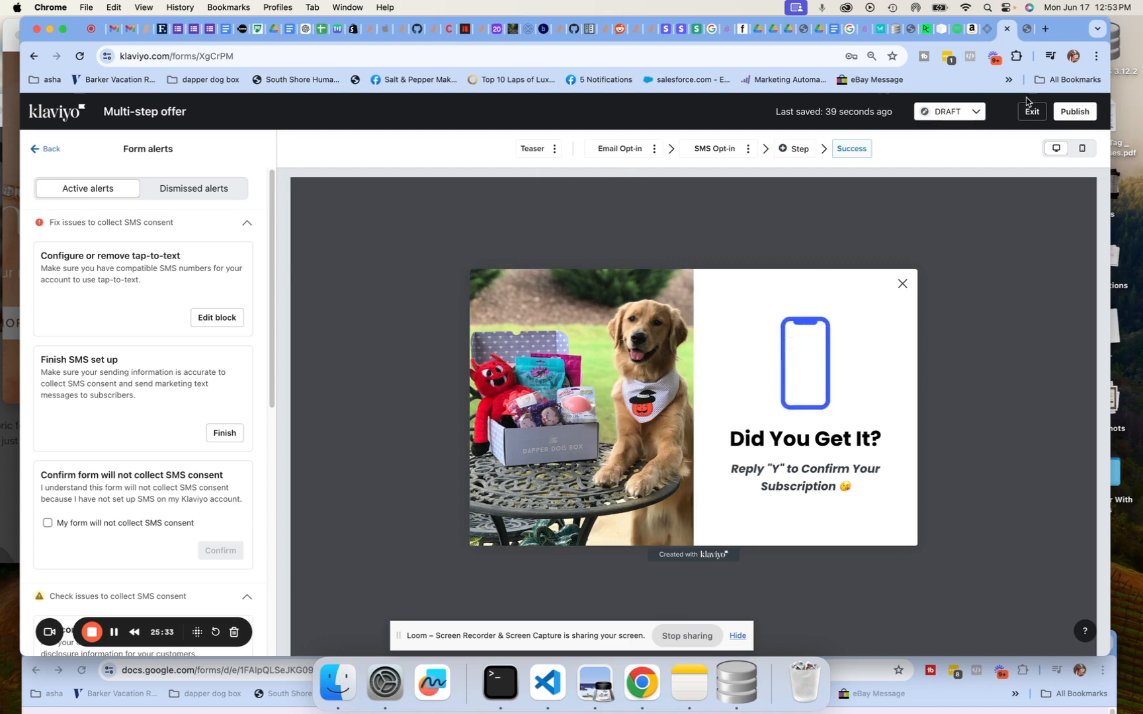
Preview the Email Opt-in step on mobile, then review the Email Opt-in, SMS Opt-in and Success steps on desktop
{"action": "left_click", "coordinate": [1082, 149]}
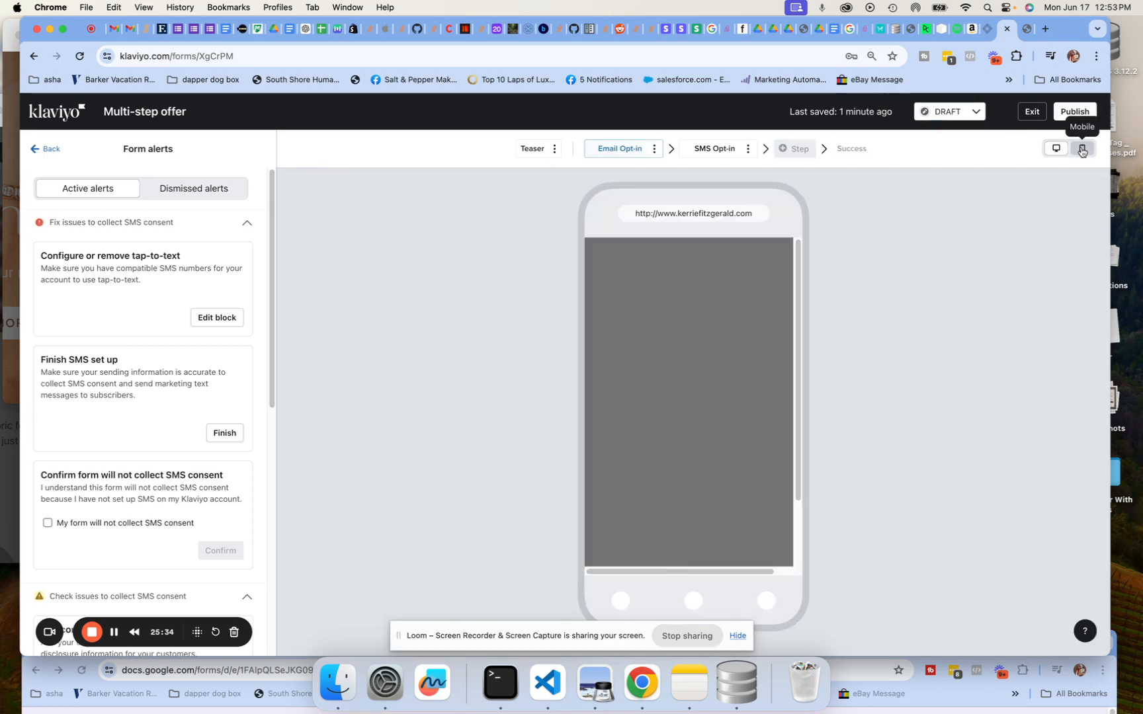
{"action": "left_click_drag", "start_coordinate": [798, 249], "coordinate": [807, 309]}
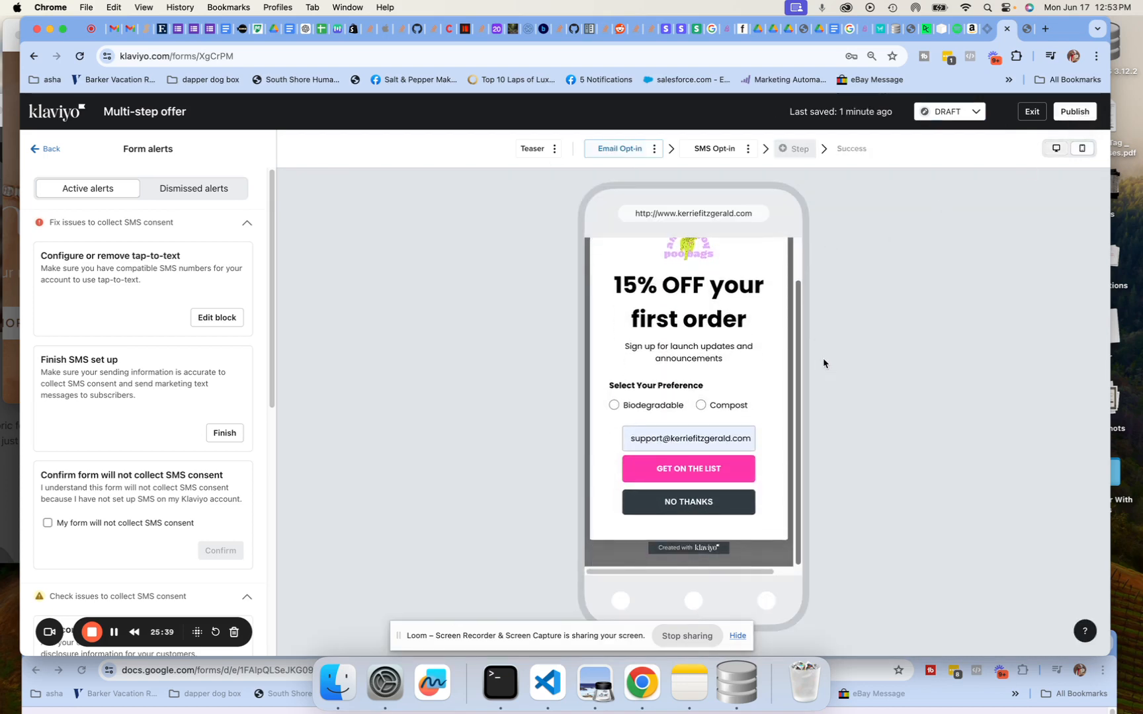
{"action": "left_click", "coordinate": [1055, 149]}
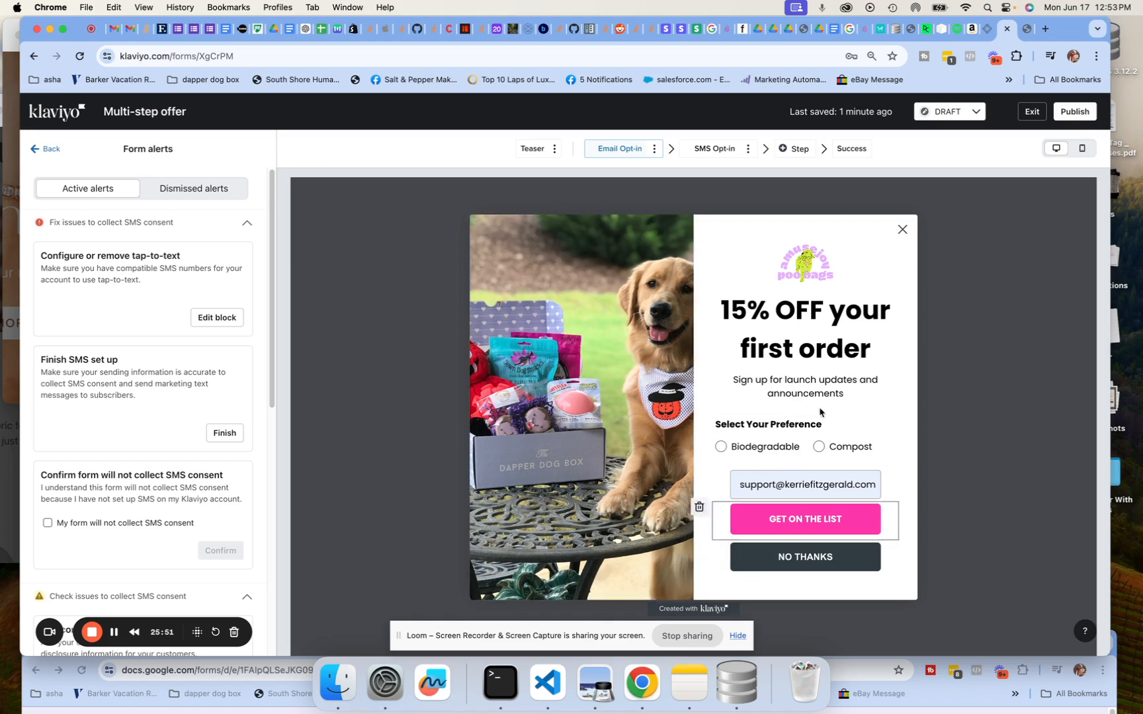
{"action": "left_click", "coordinate": [716, 149]}
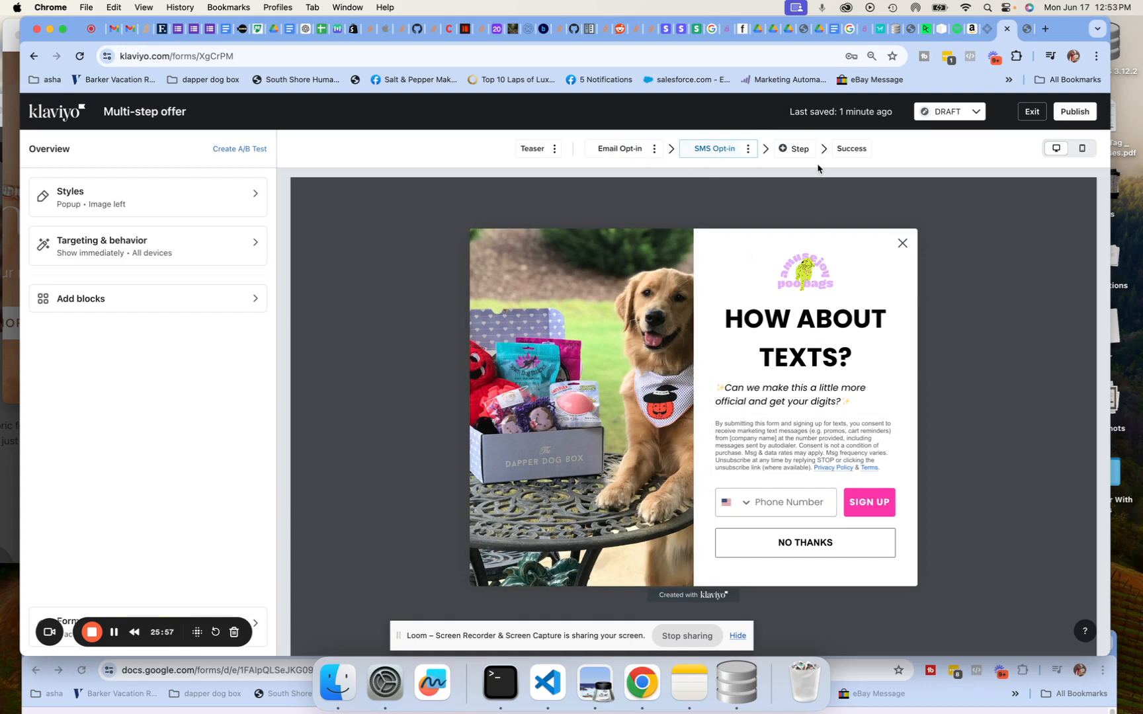
{"action": "left_click", "coordinate": [860, 149]}
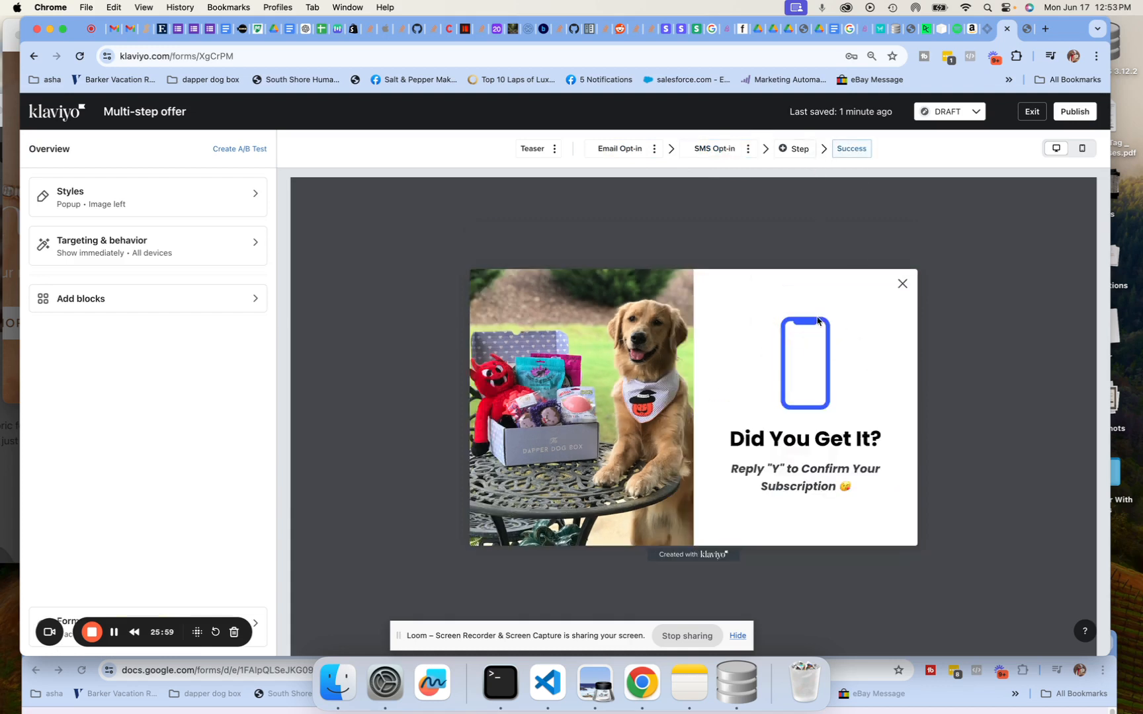